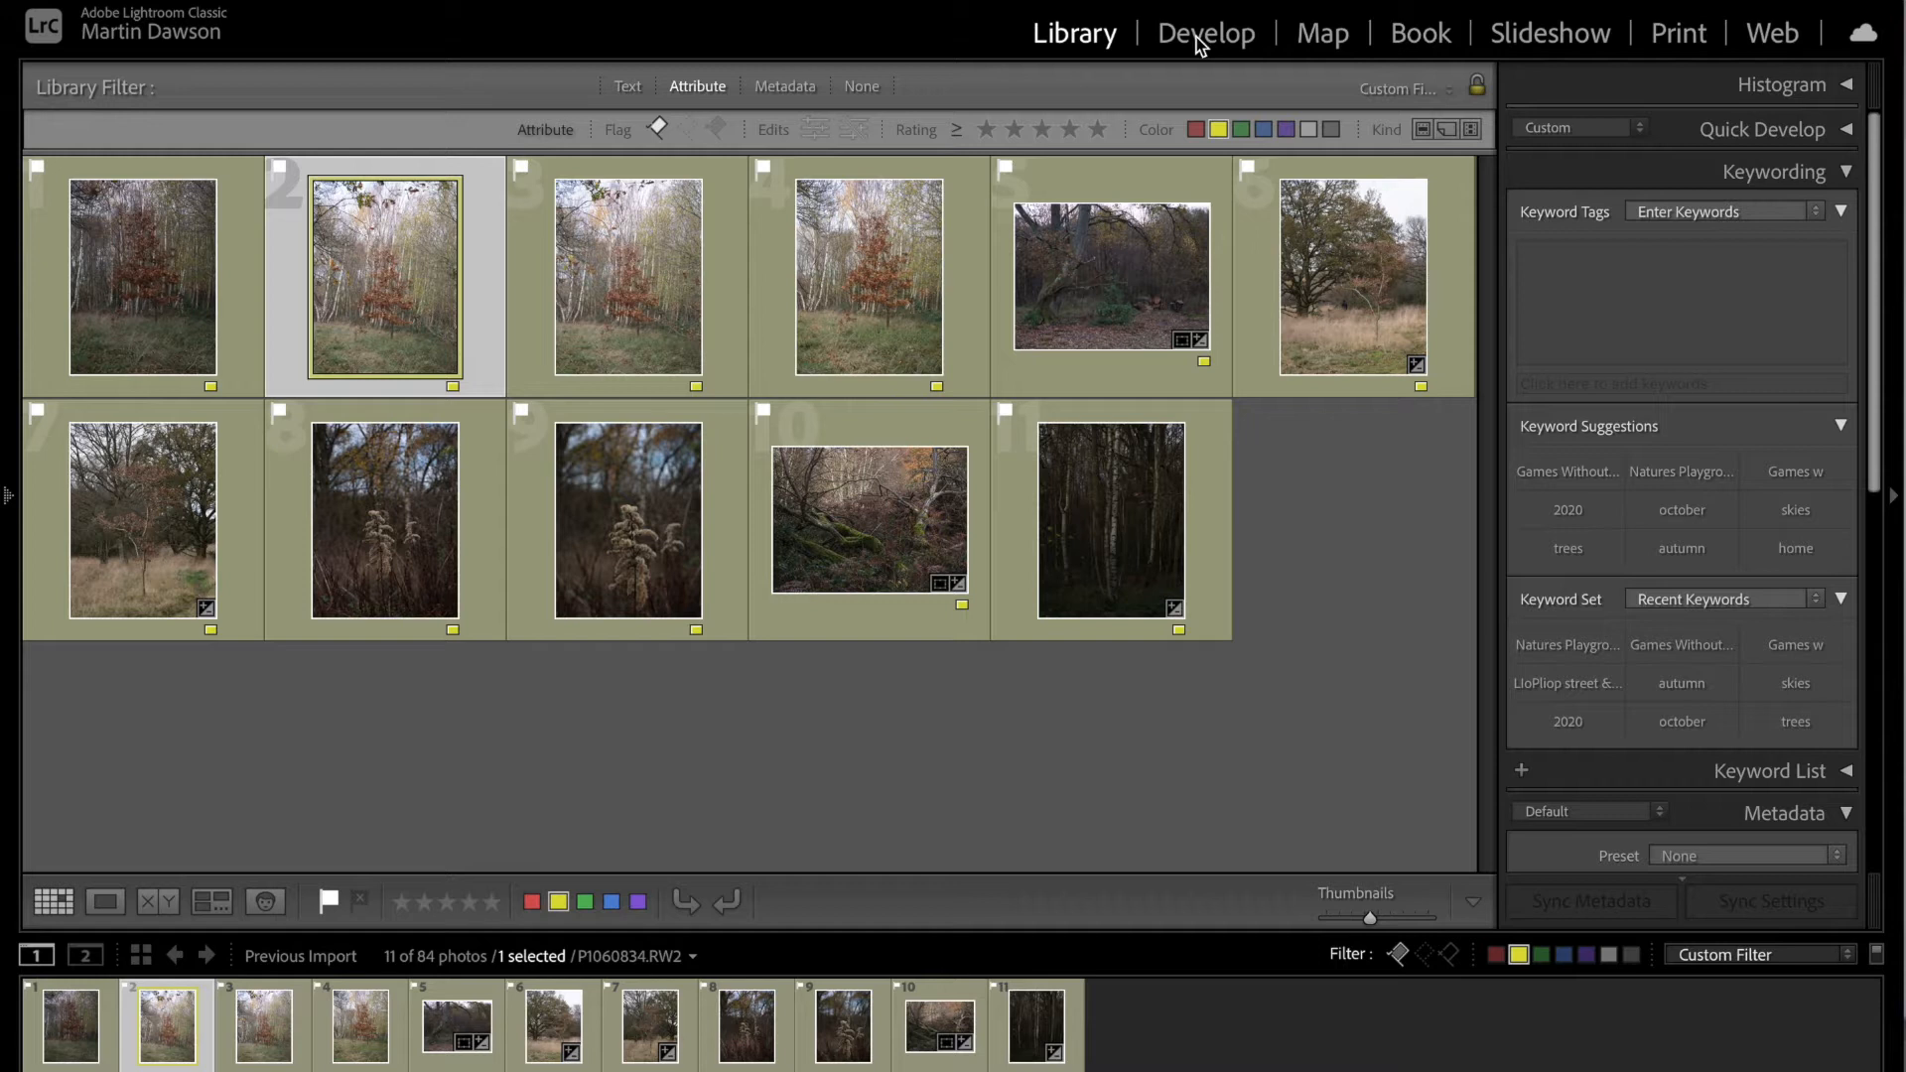
Step: Switch to the Develop module and set the autumn tree photo's exposure to -0.60, highlights to -18 and shadows to +44
left_click(1186, 48)
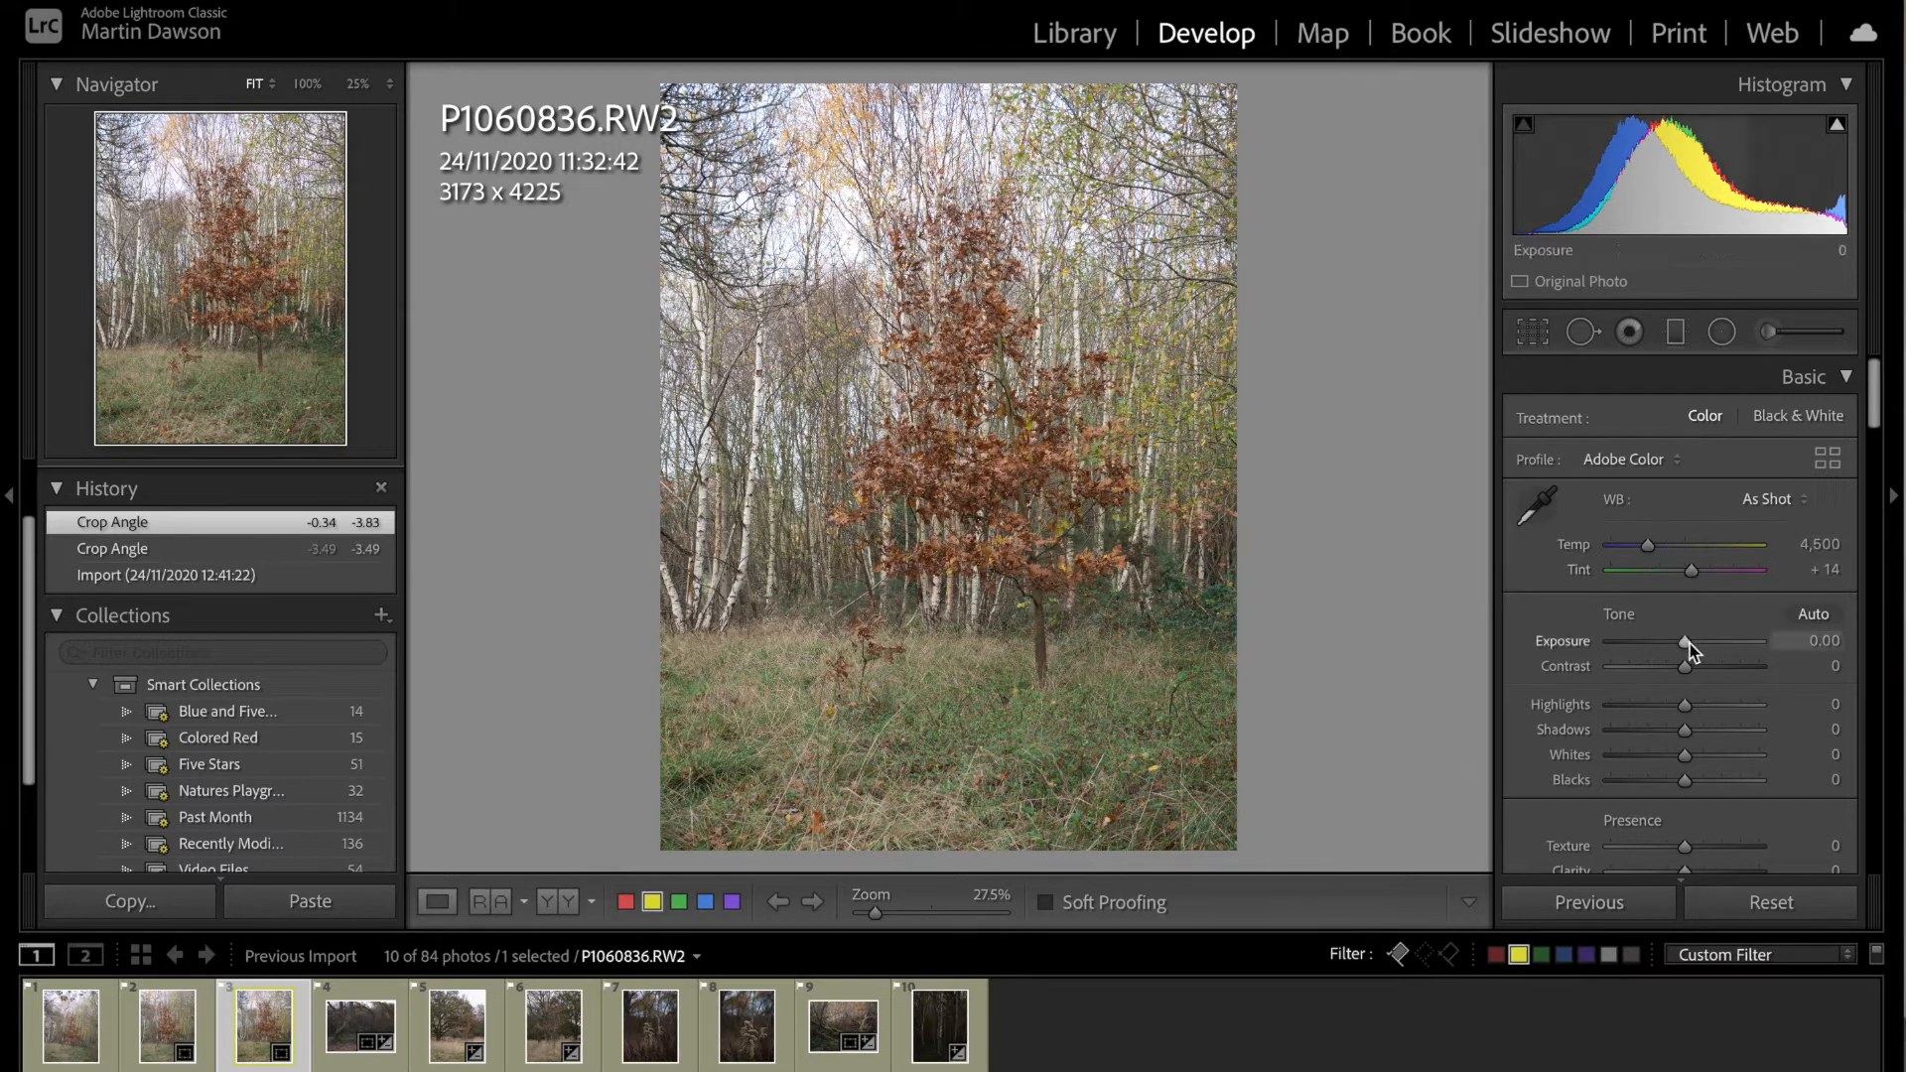
left_click_drag(1684, 641, 1677, 641)
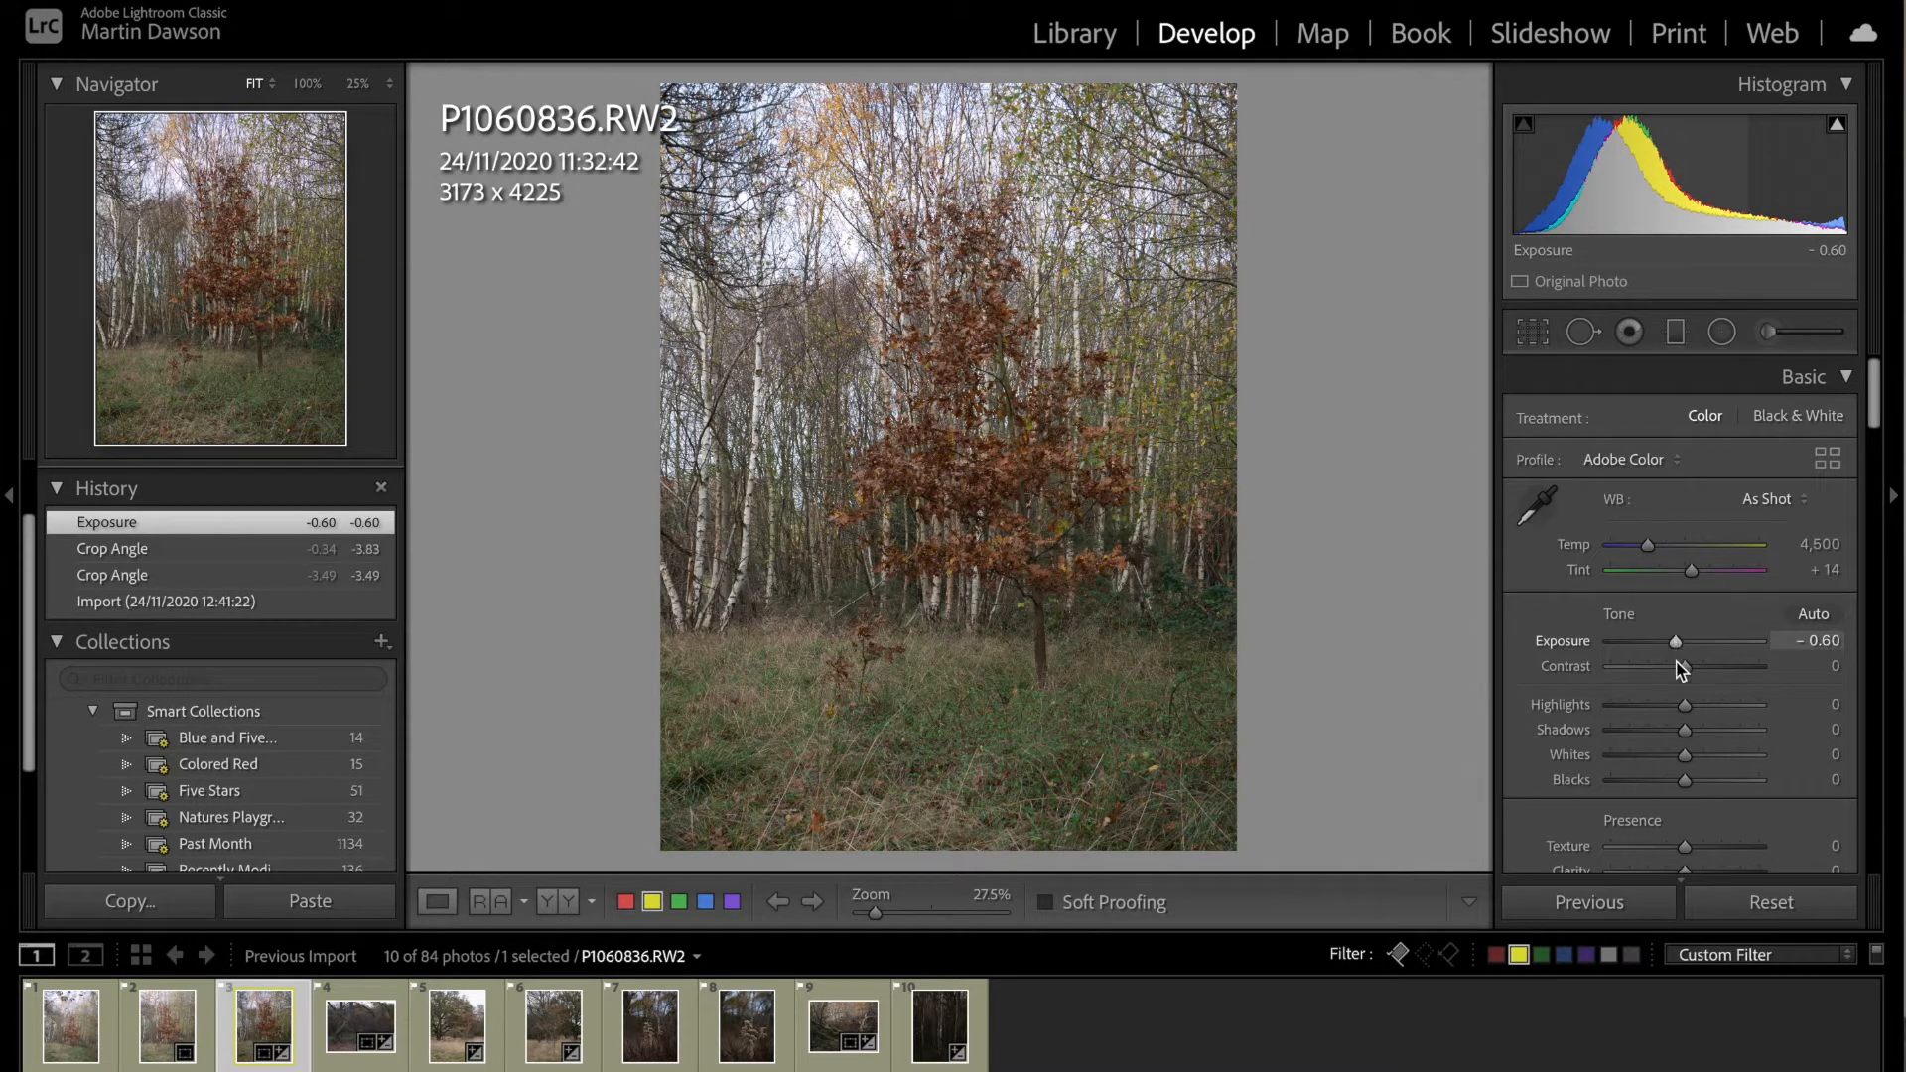
left_click_drag(1682, 709, 1720, 733)
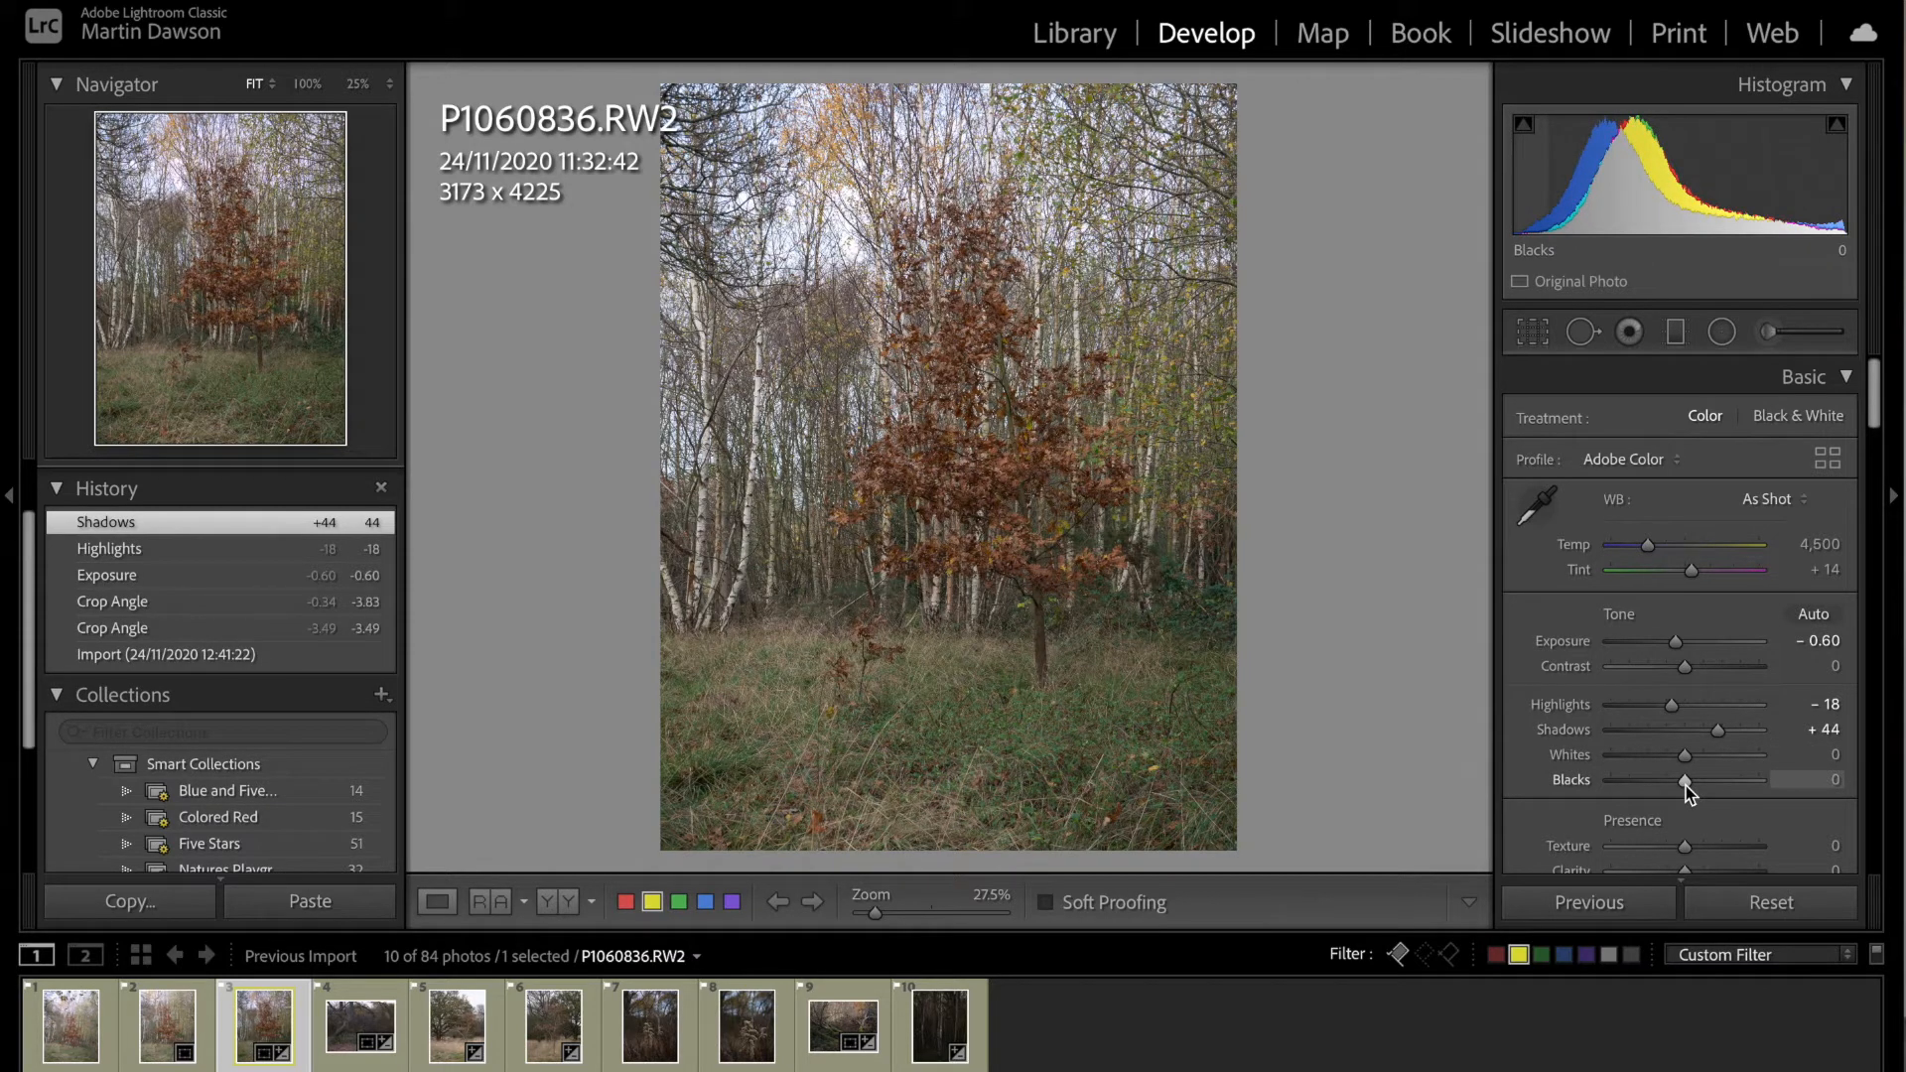
Step: Set the autumn tree photo's blacks to -22 and whites to -31
left_click_drag(1686, 784, 1664, 784)
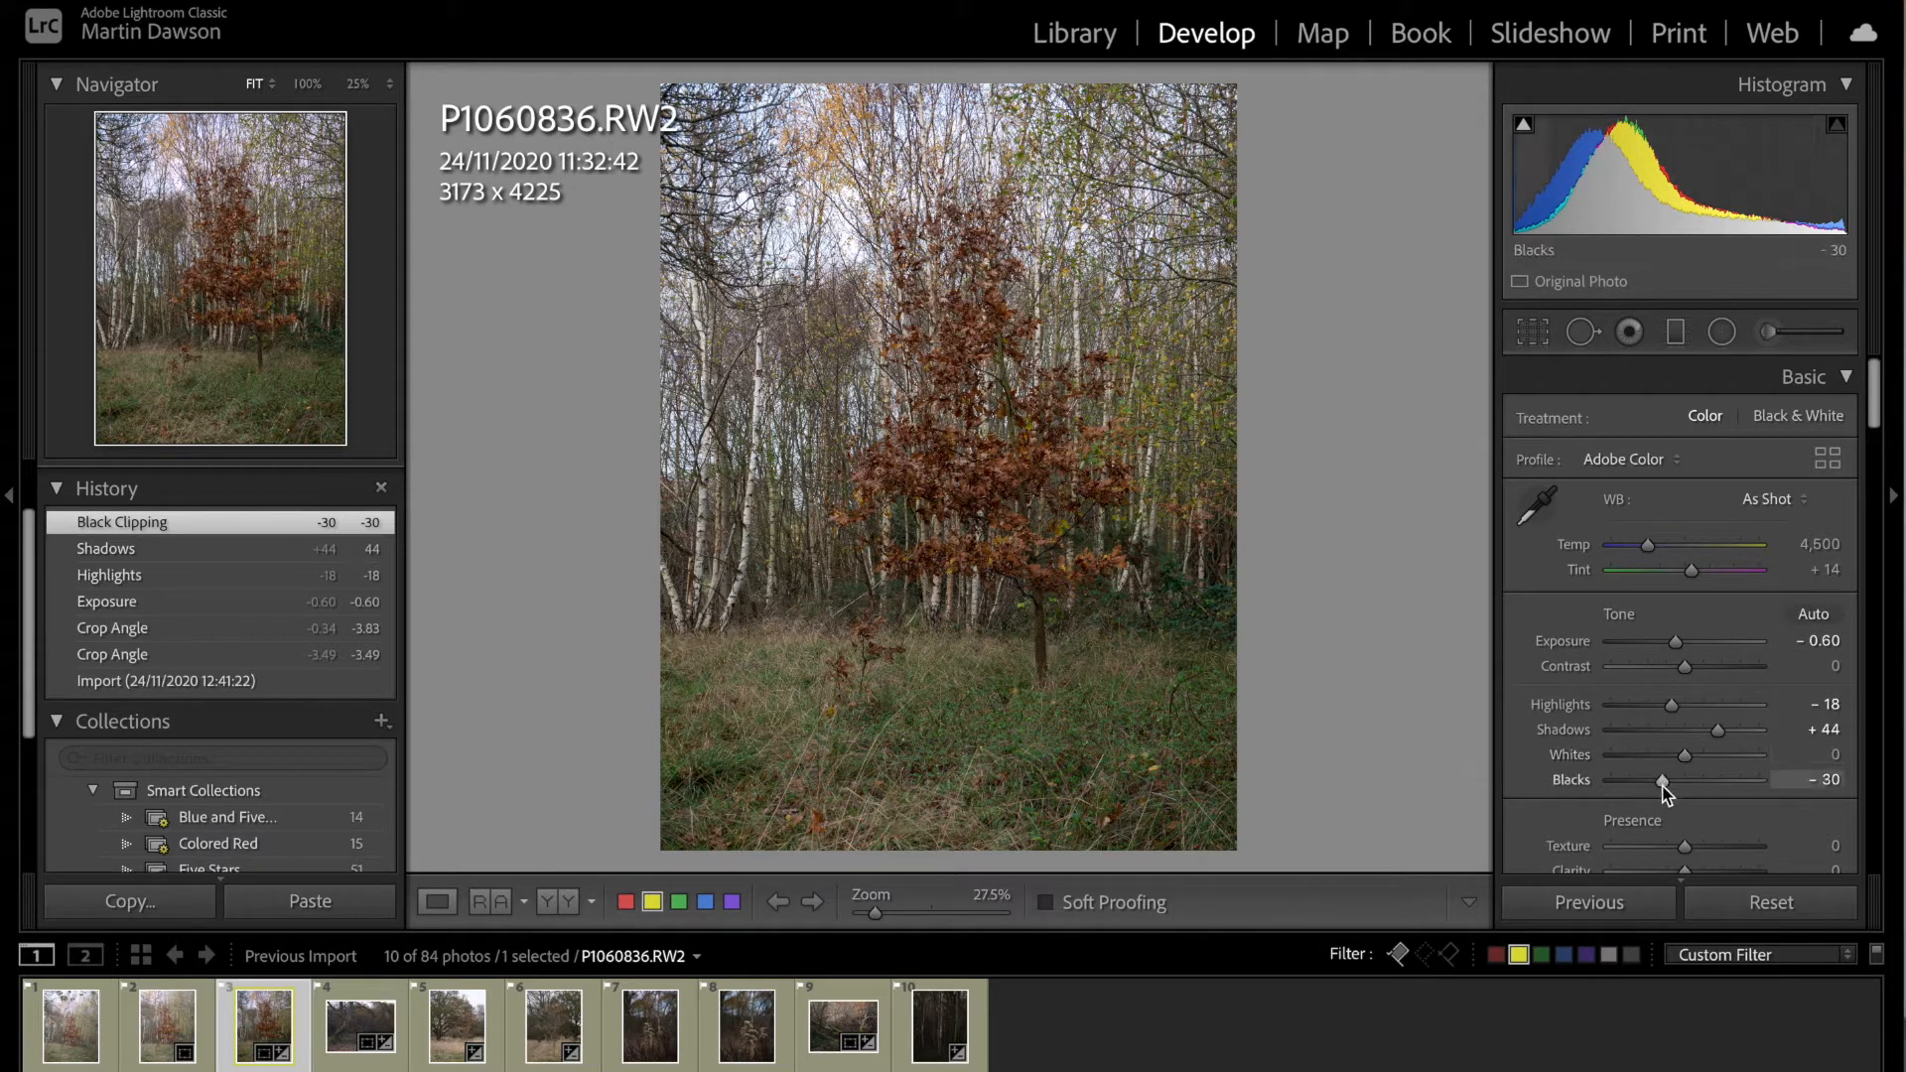
left_click_drag(1663, 784, 1668, 783)
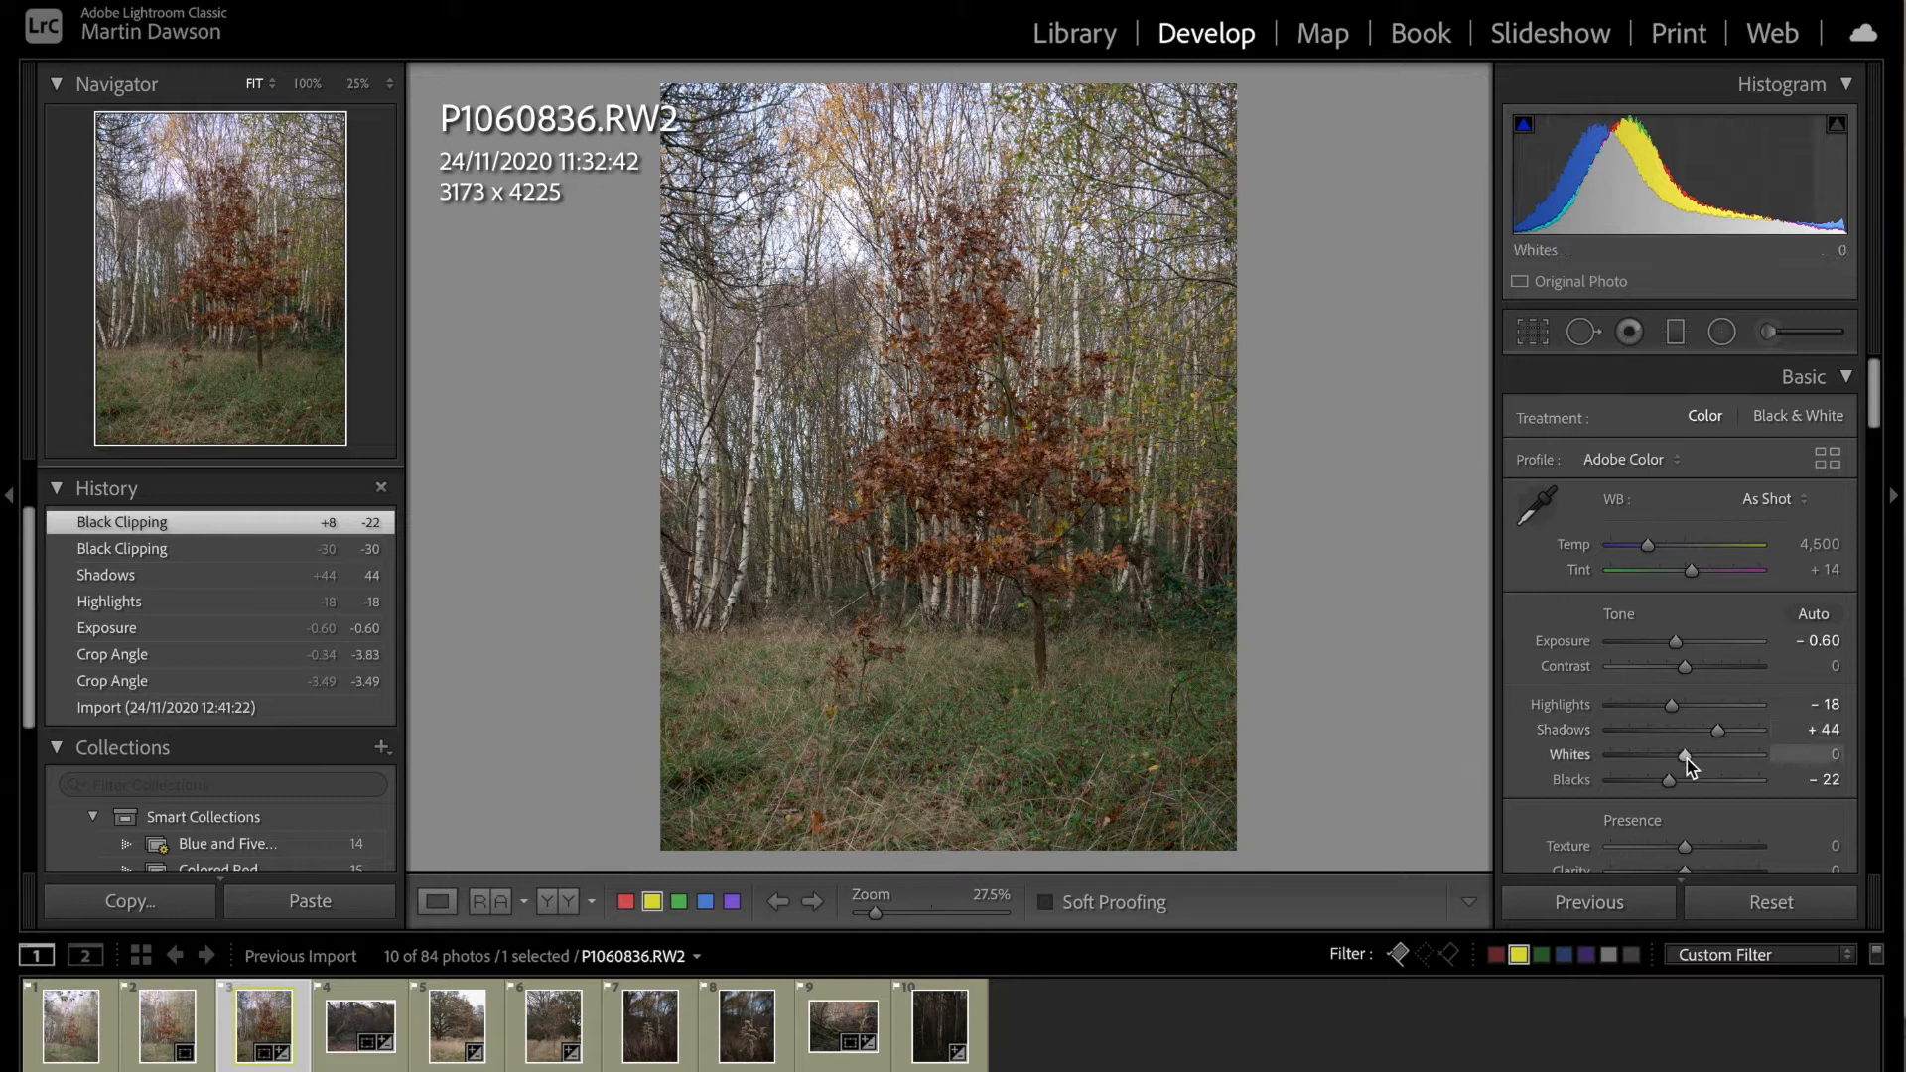
left_click_drag(1685, 756, 1660, 759)
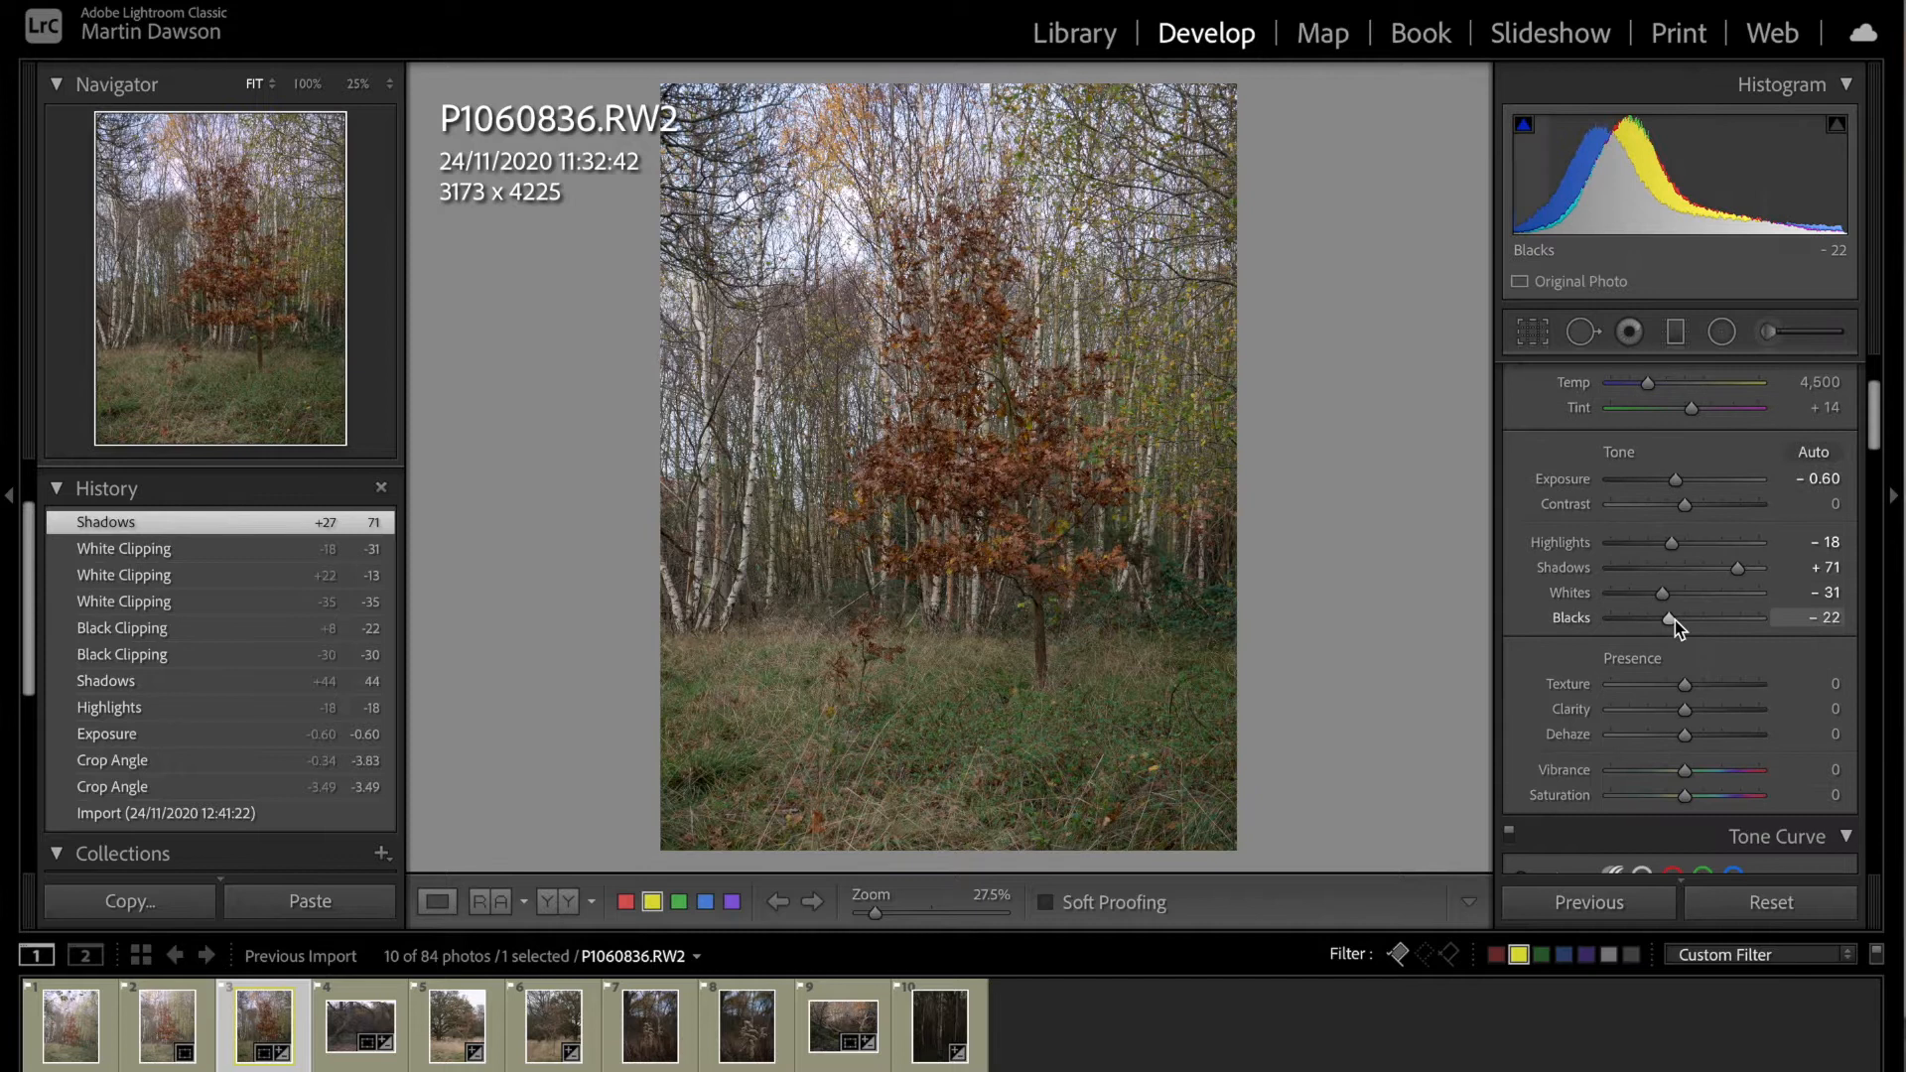
Step: Raise the shadows to +71, compare darker and lighter black levels, and set the blacks to +46
mouse_move(1676, 620)
left_mouse_down()
mouse_move(1728, 625)
mouse_move(1672, 624)
left_mouse_up()
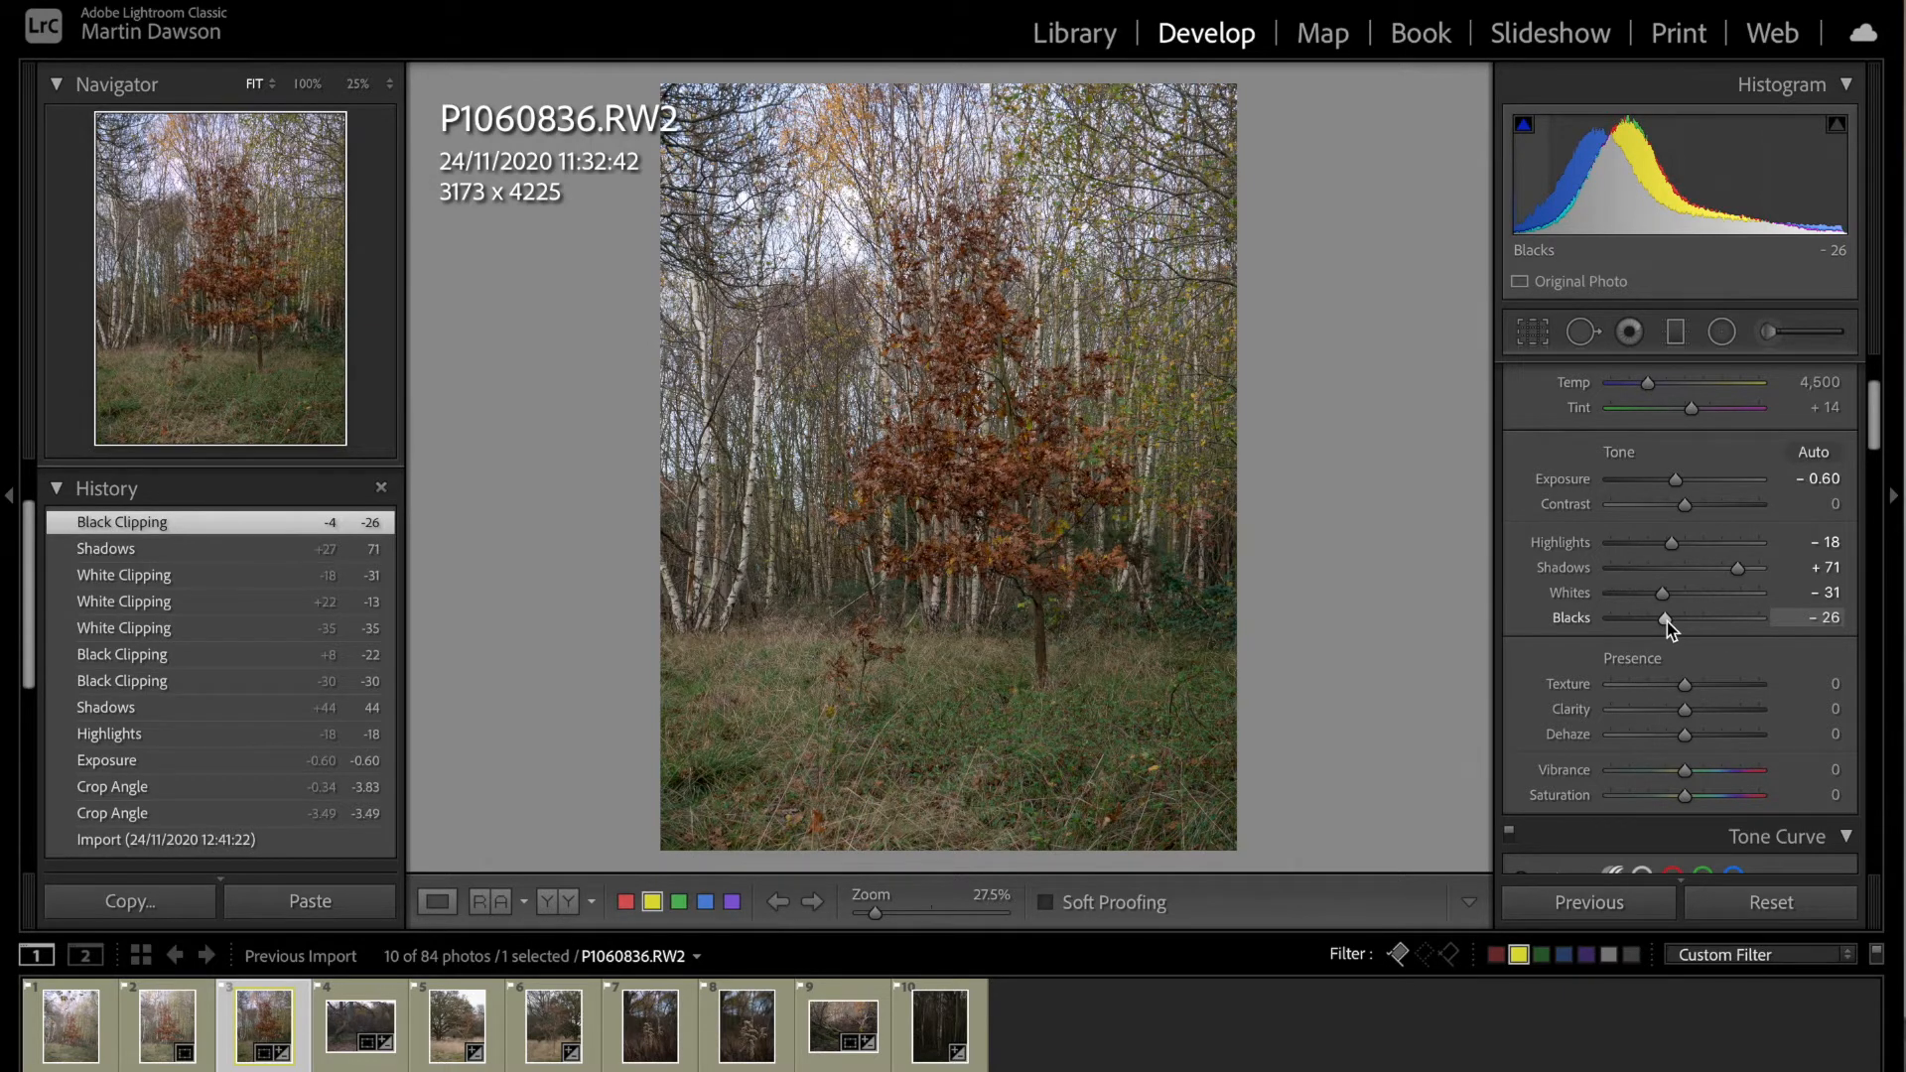
left_click_drag(1665, 622, 1718, 621)
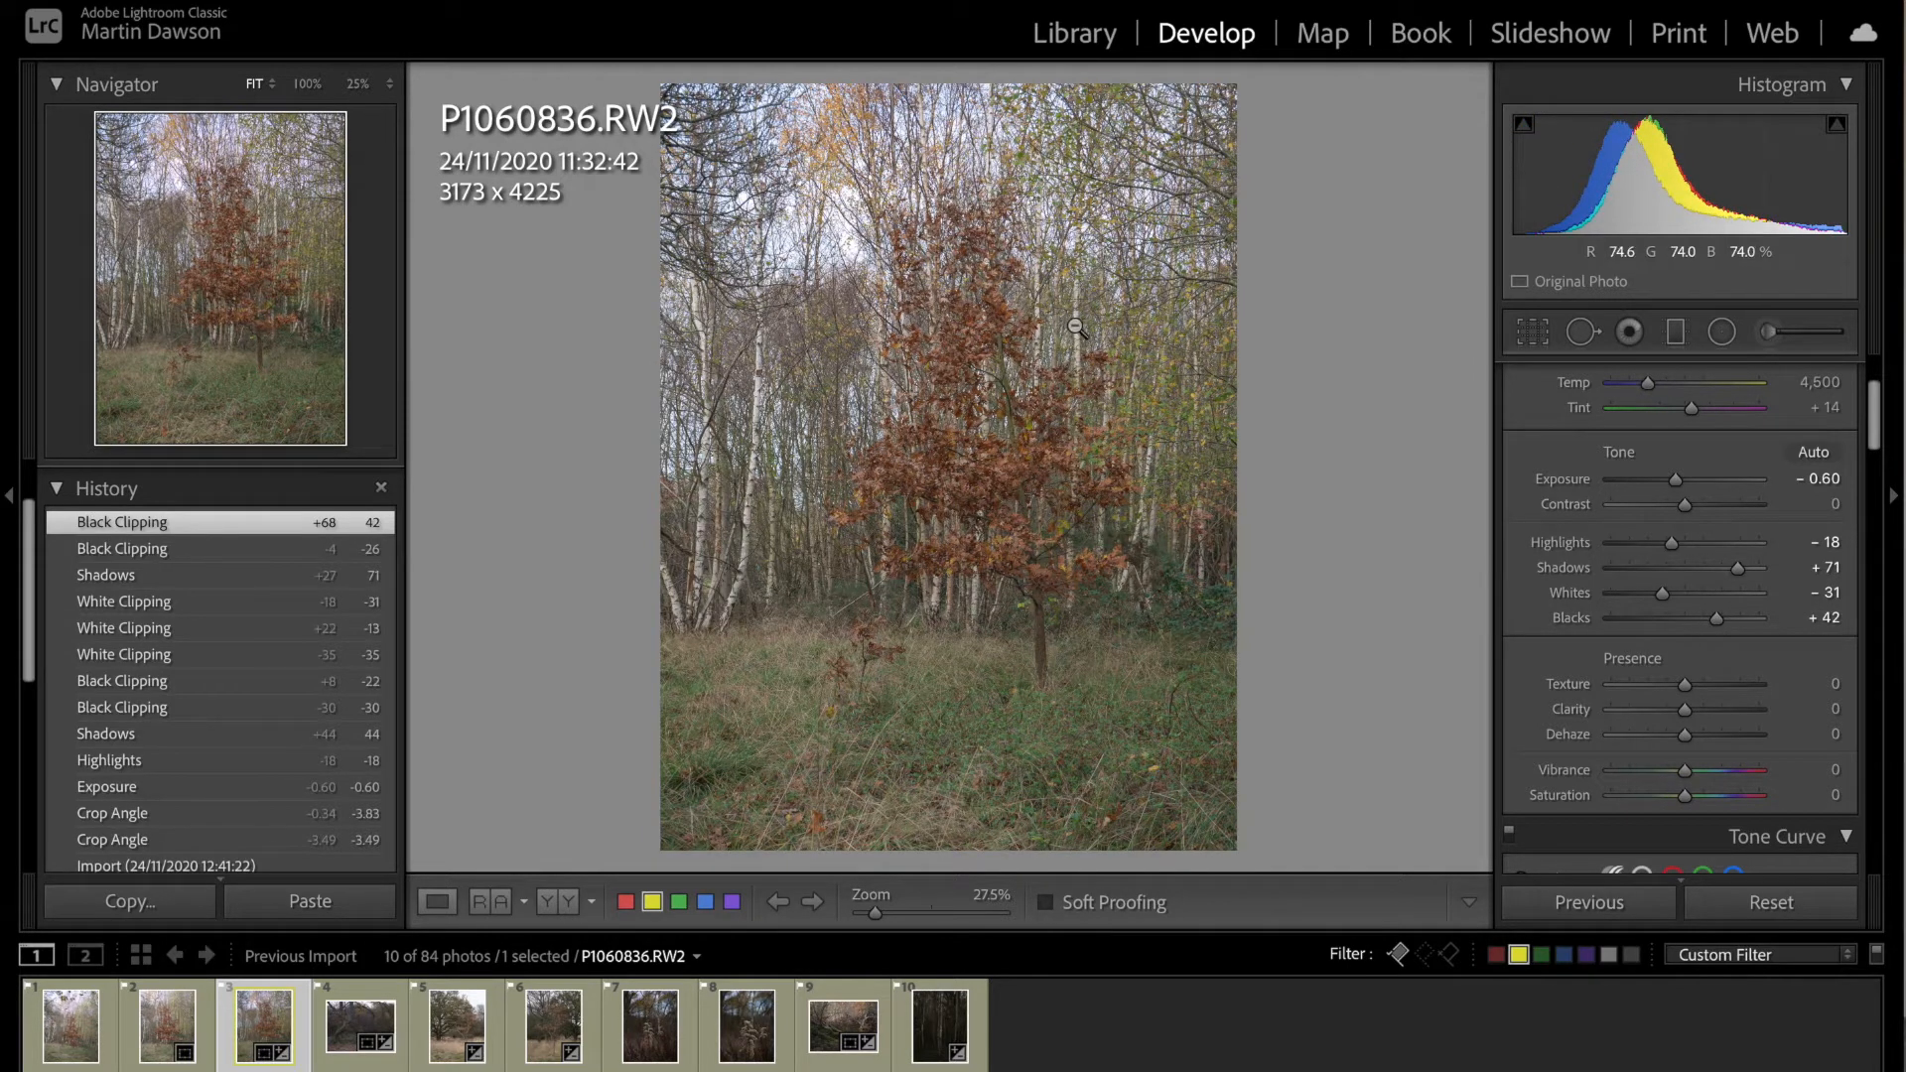
left_click_drag(1719, 621, 1650, 623)
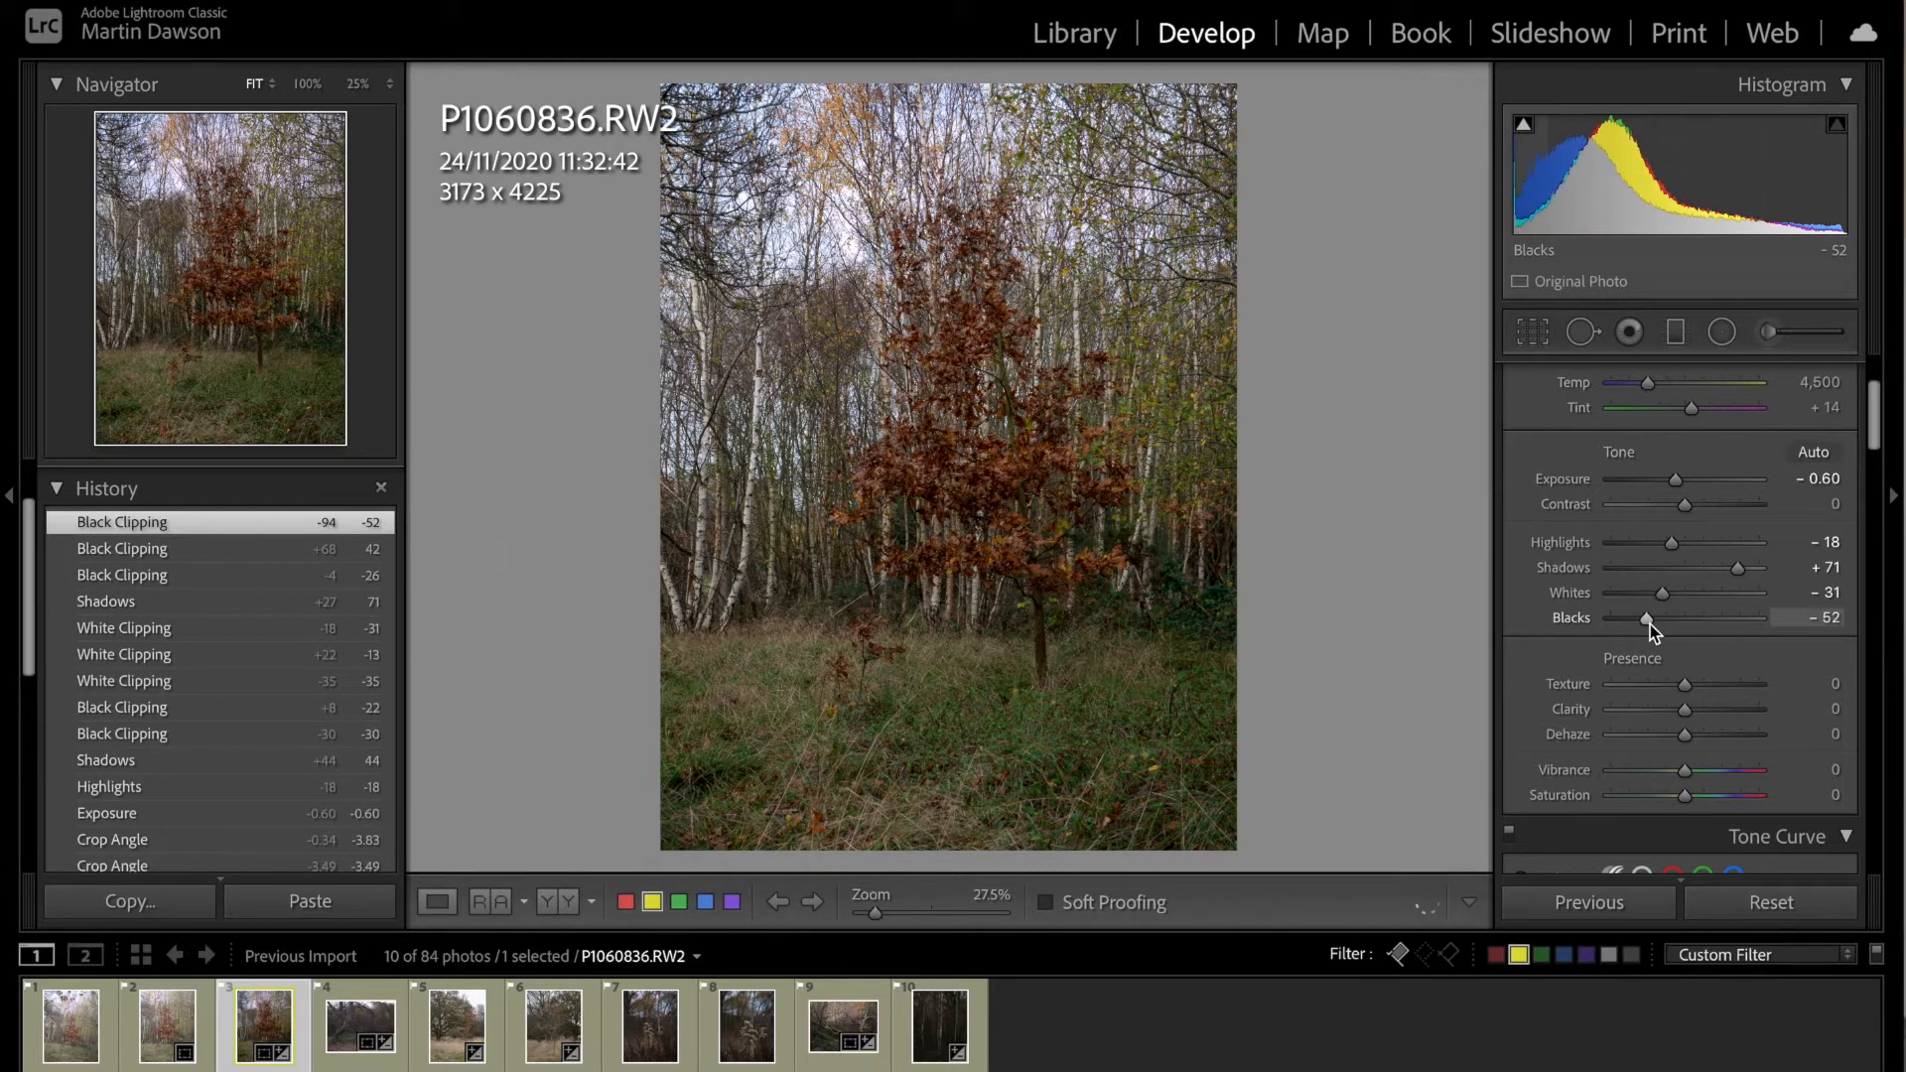
left_click_drag(1650, 627, 1725, 631)
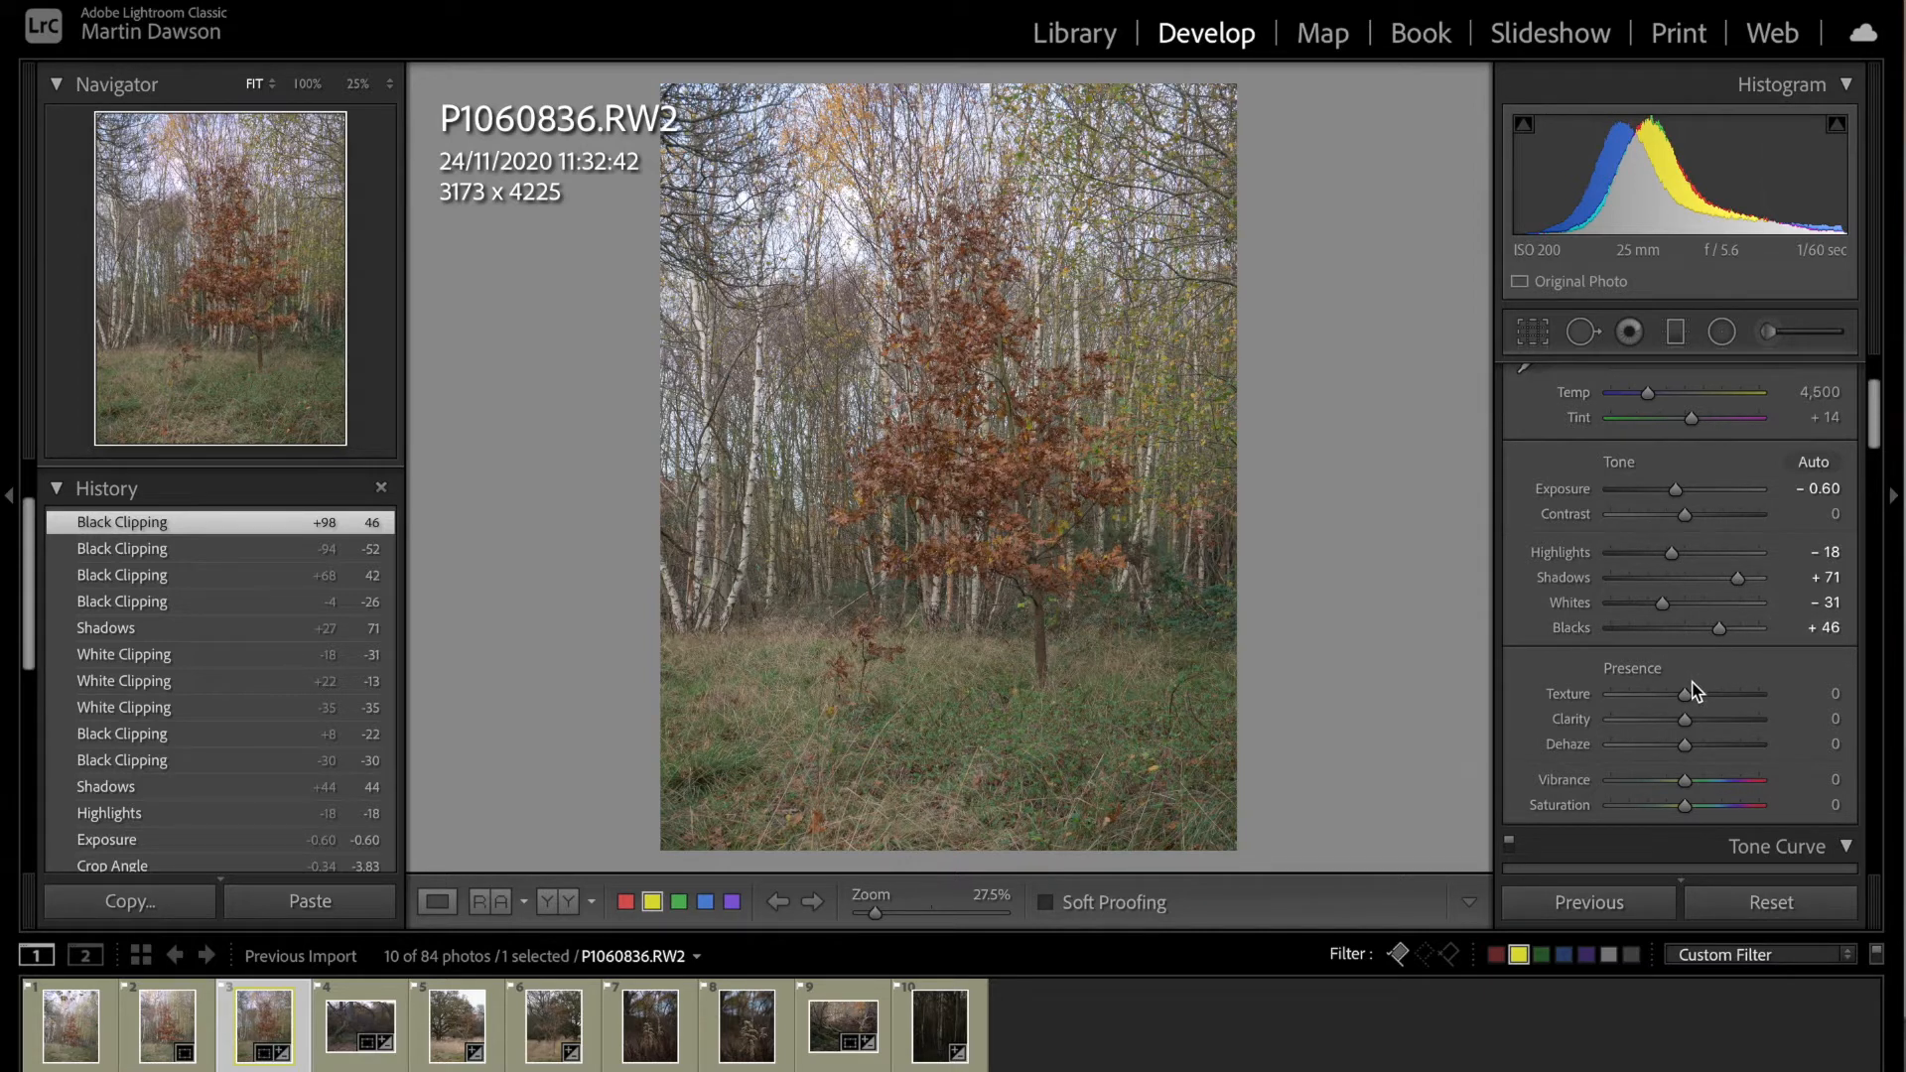
Step: Adjust the tree's orange tones with hue -20, saturation +28 and luminance +26, and select the red channel
scroll(1693, 681, "down", 3)
scroll(1692, 681, "down", 4)
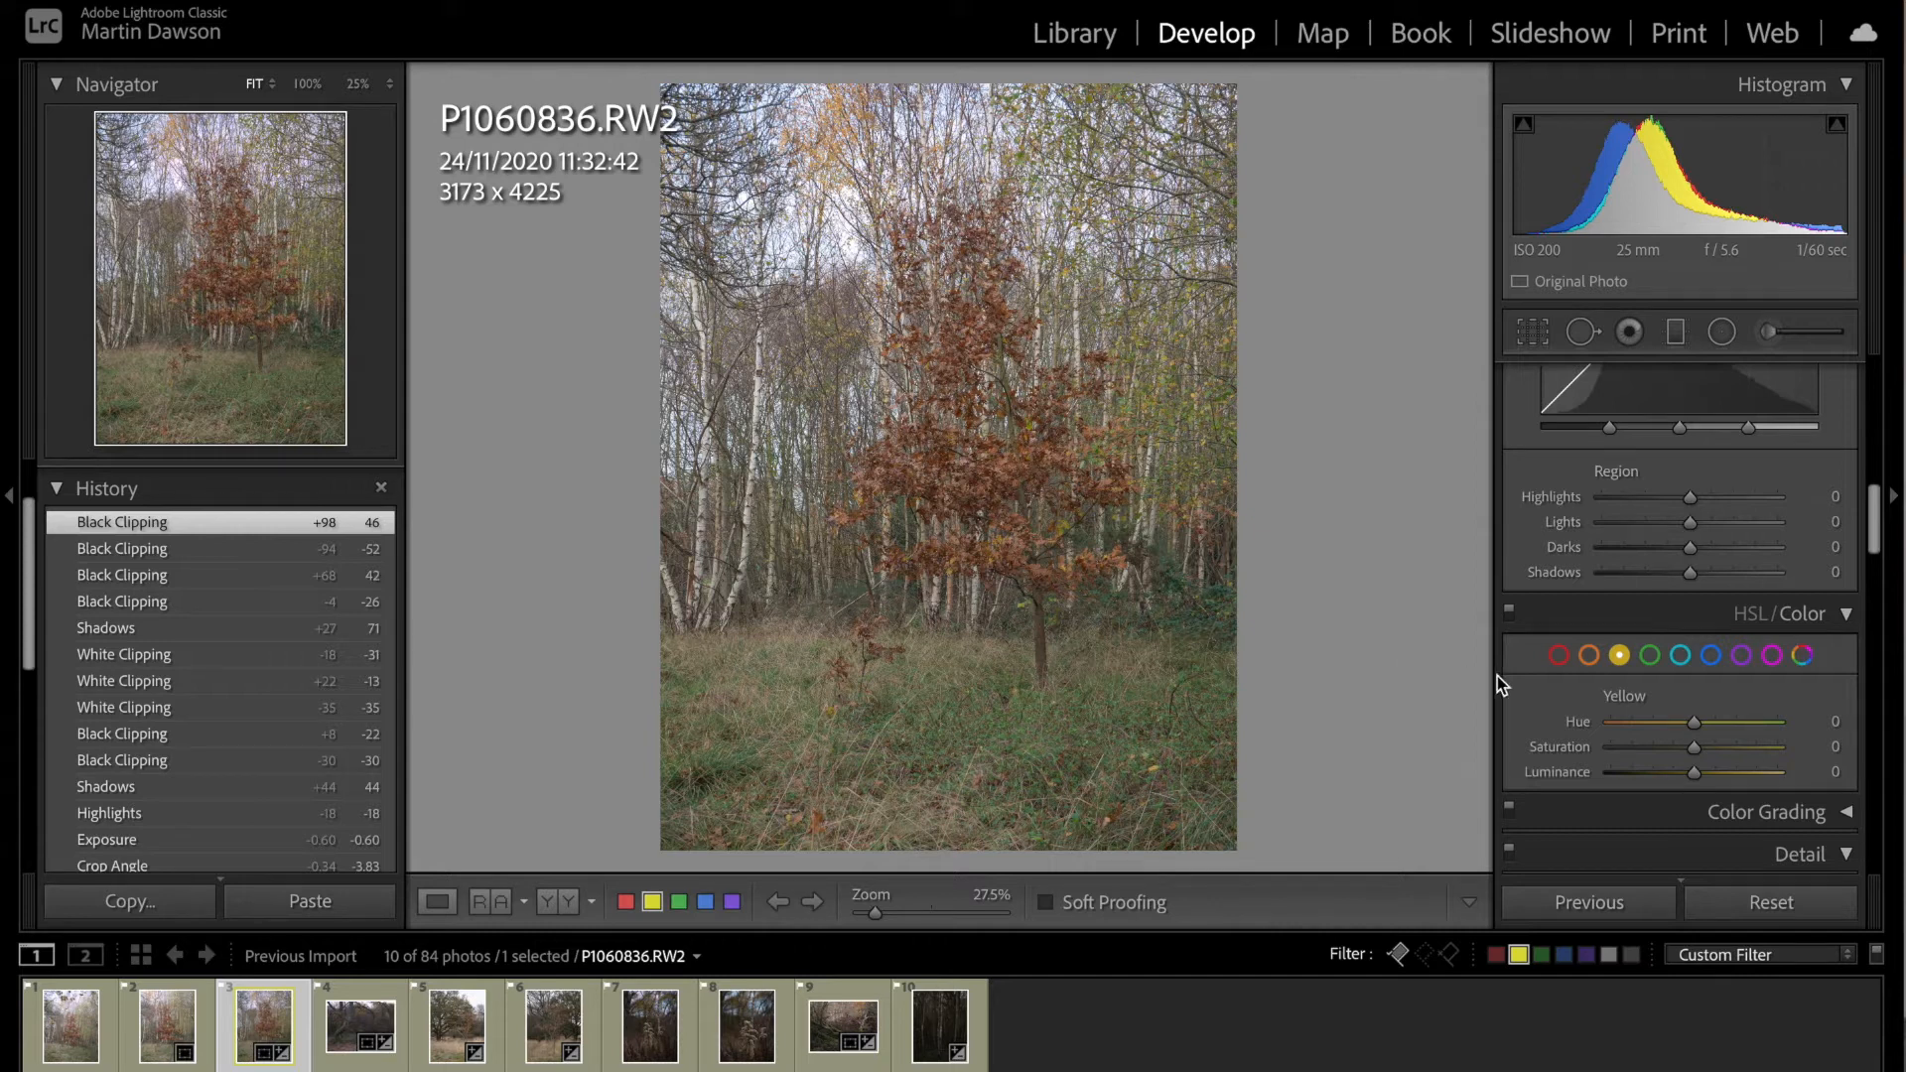
left_click(1592, 655)
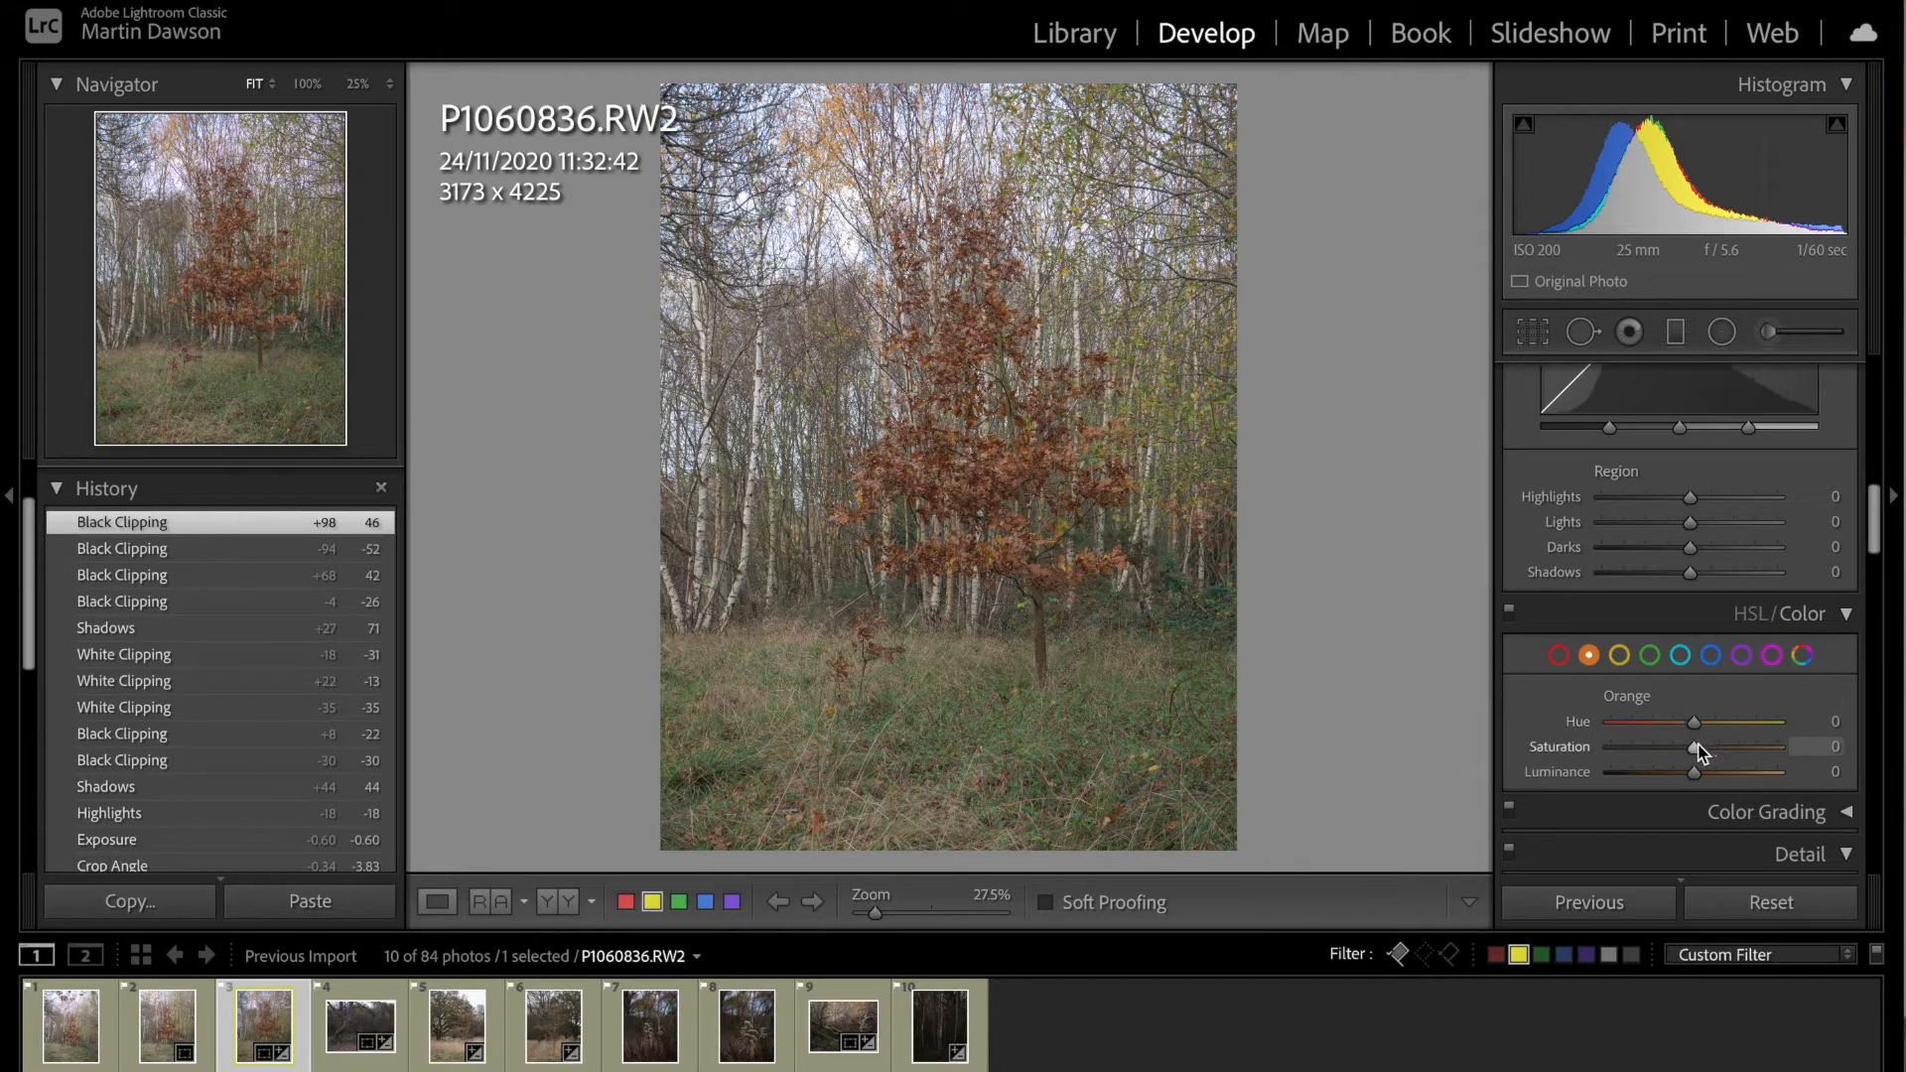
left_click_drag(1695, 751, 1707, 752)
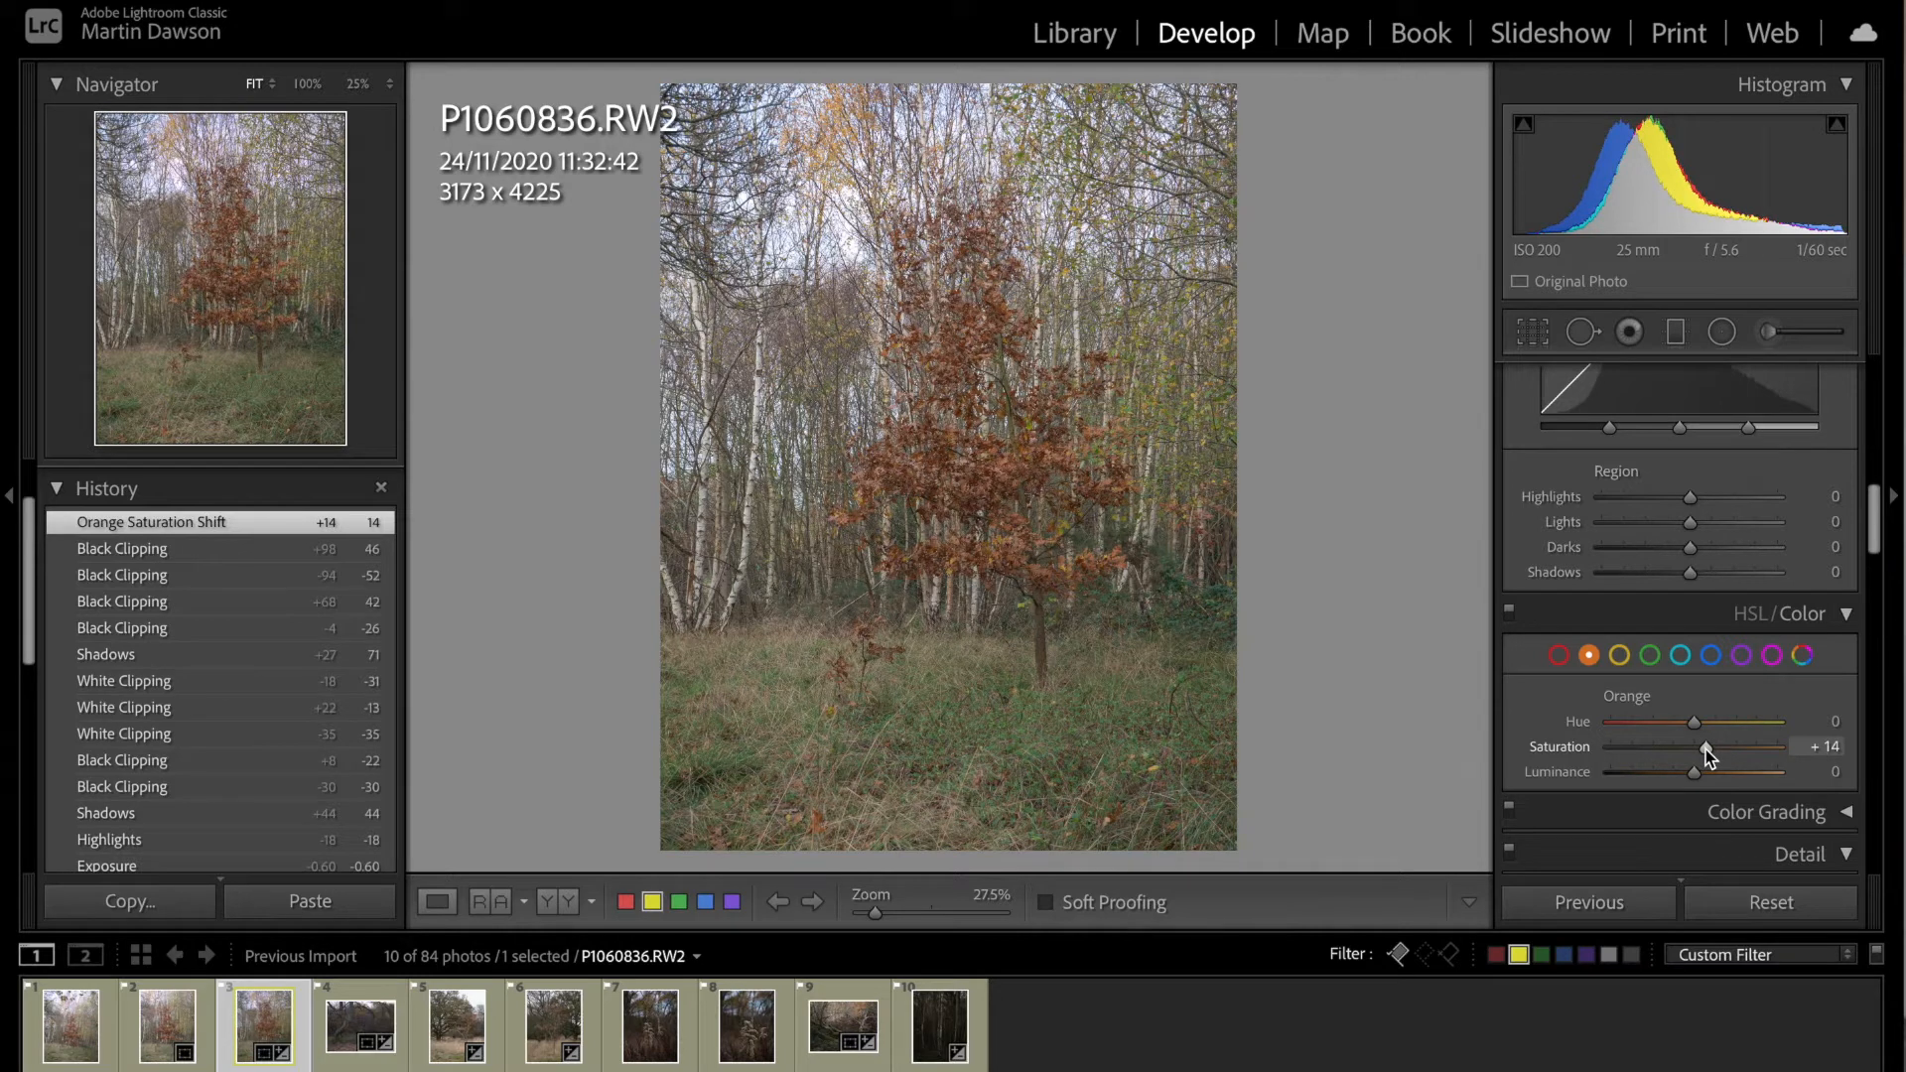
left_click_drag(1693, 724, 1678, 735)
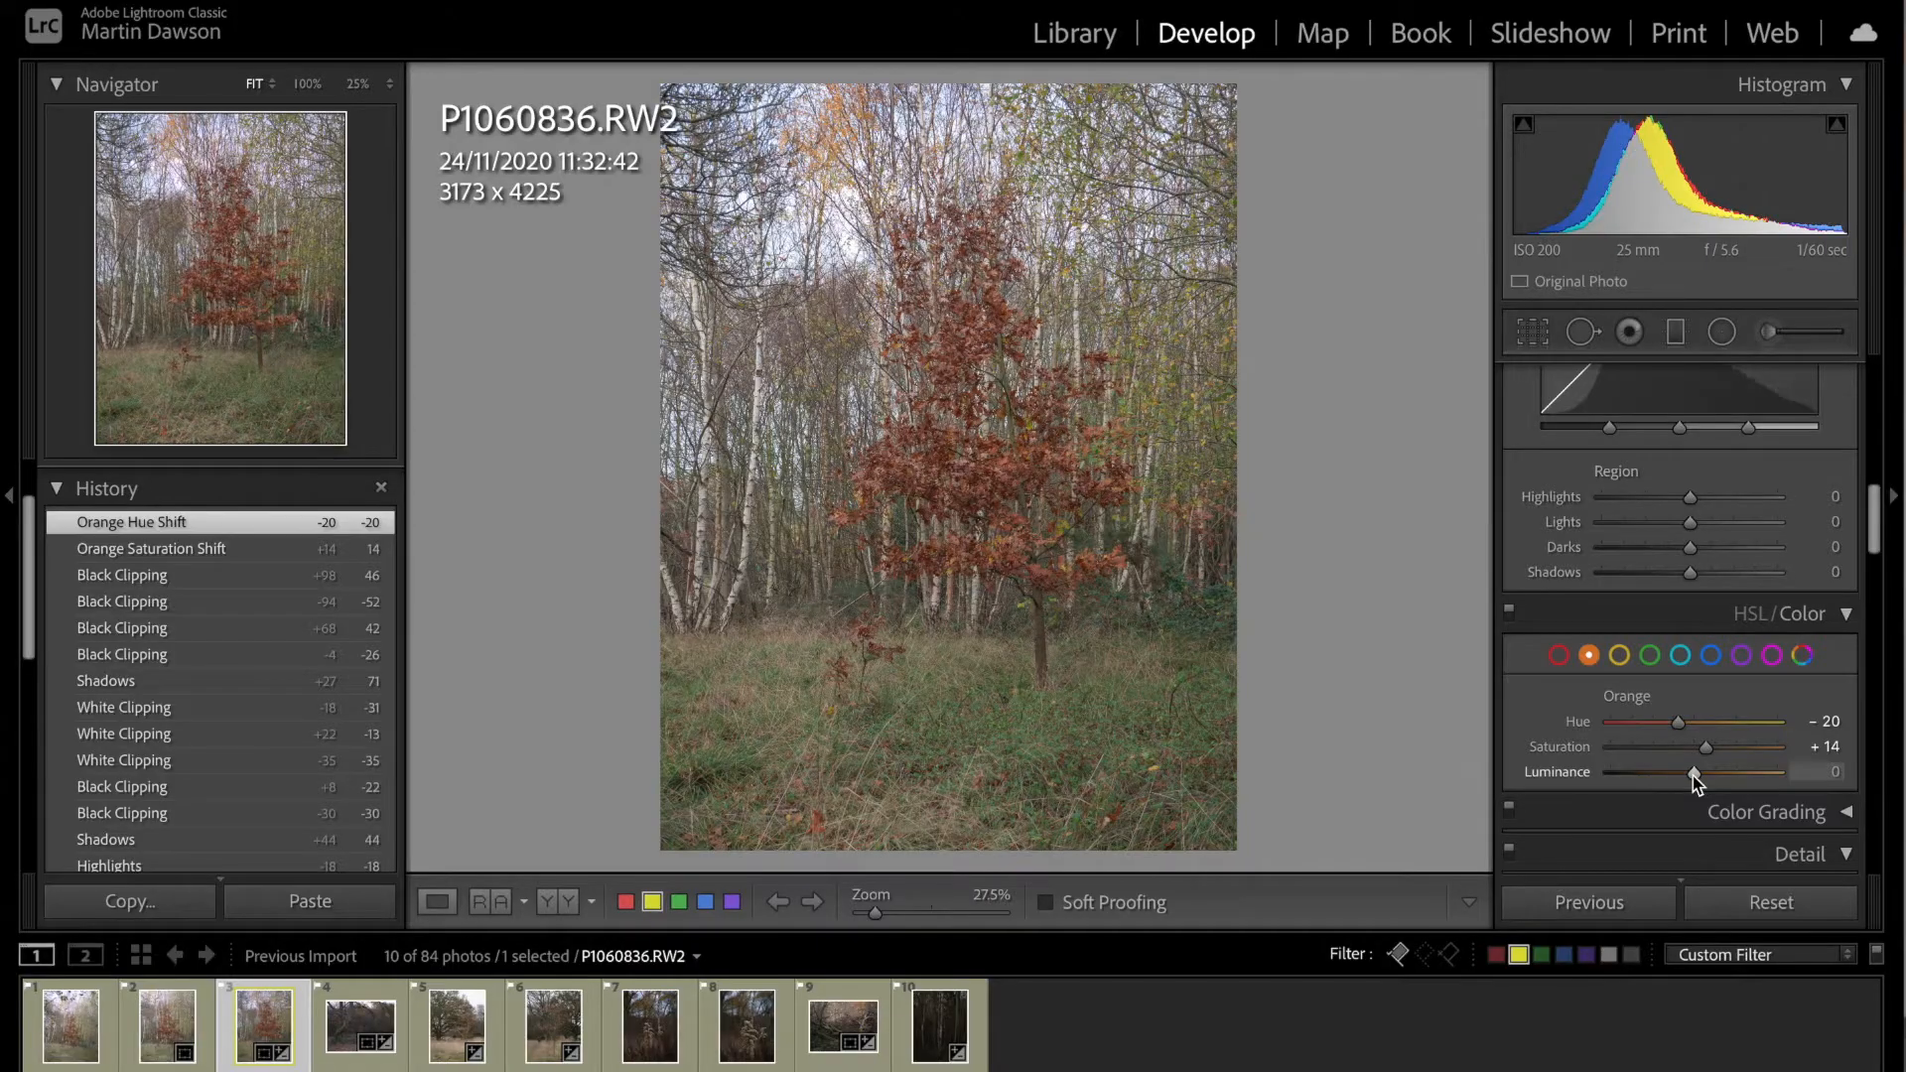
left_click_drag(1694, 776, 1714, 773)
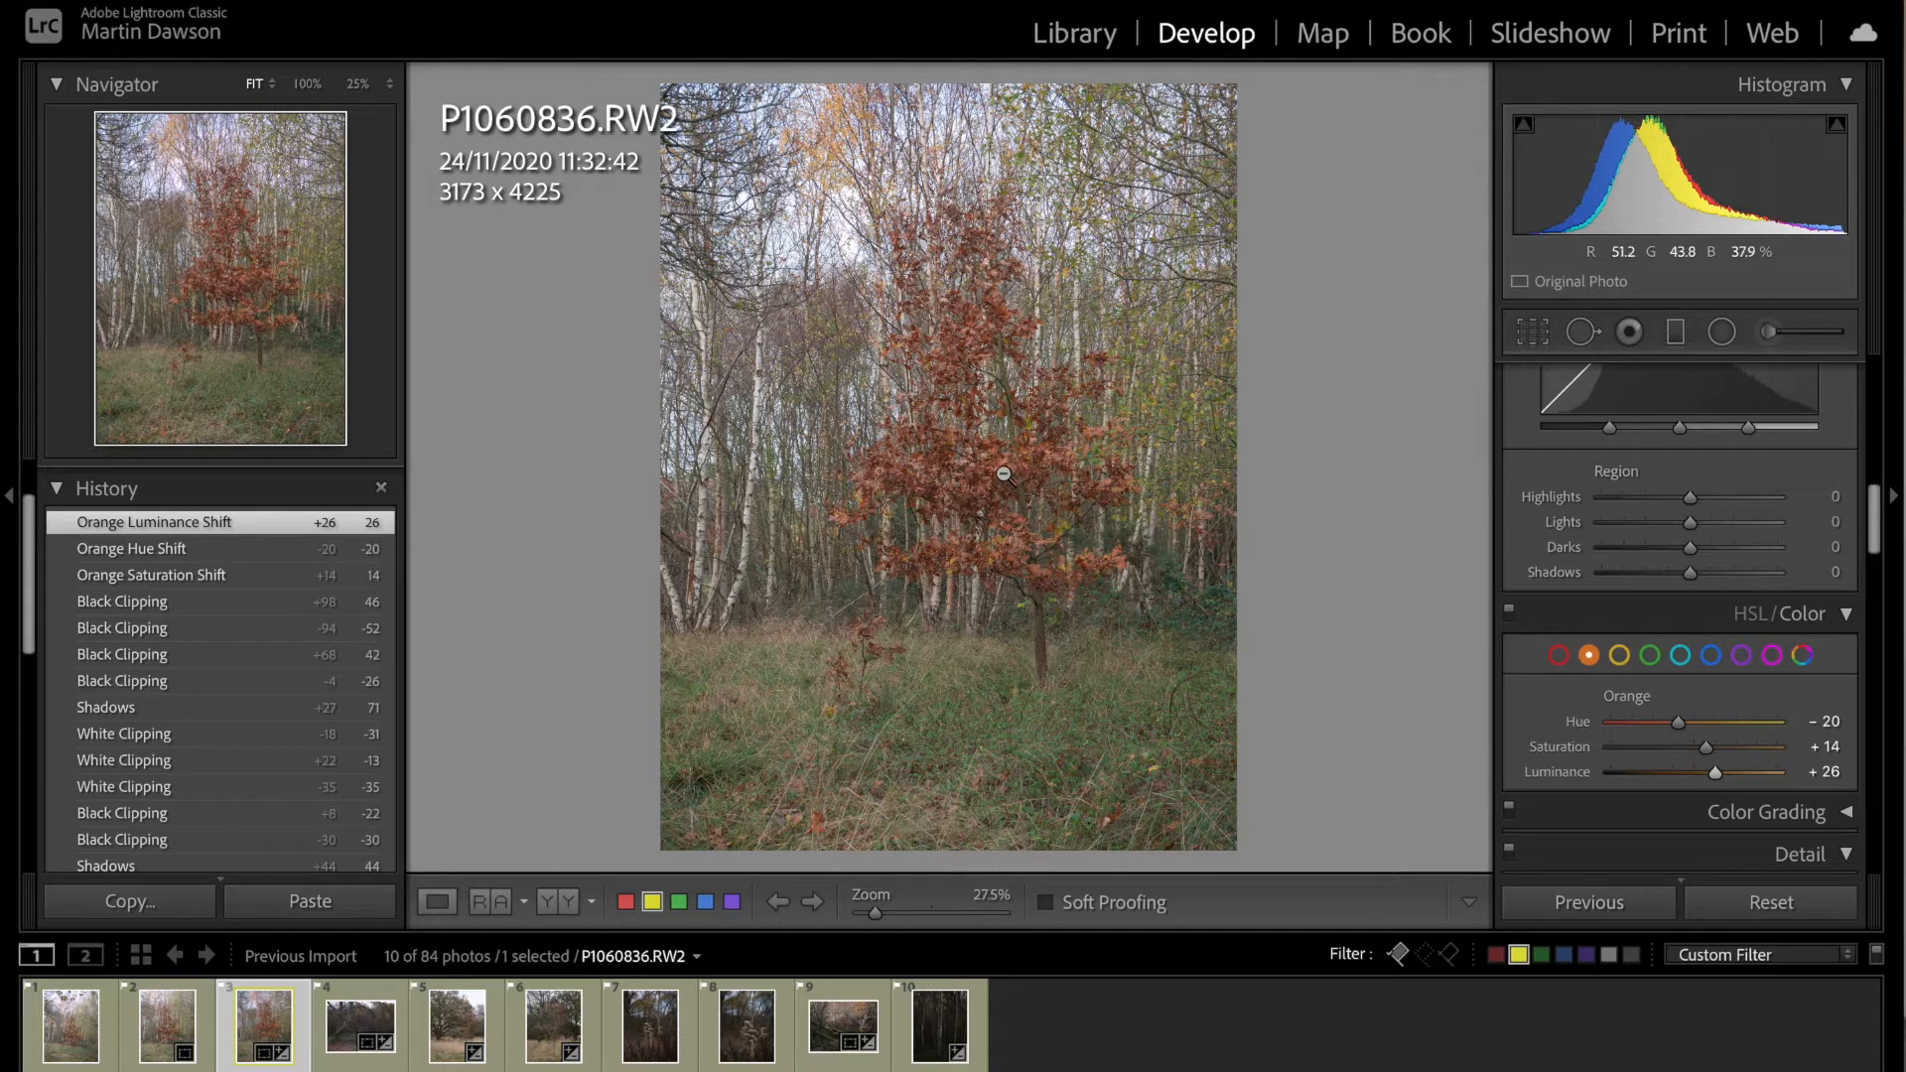
left_click_drag(1707, 748, 1714, 749)
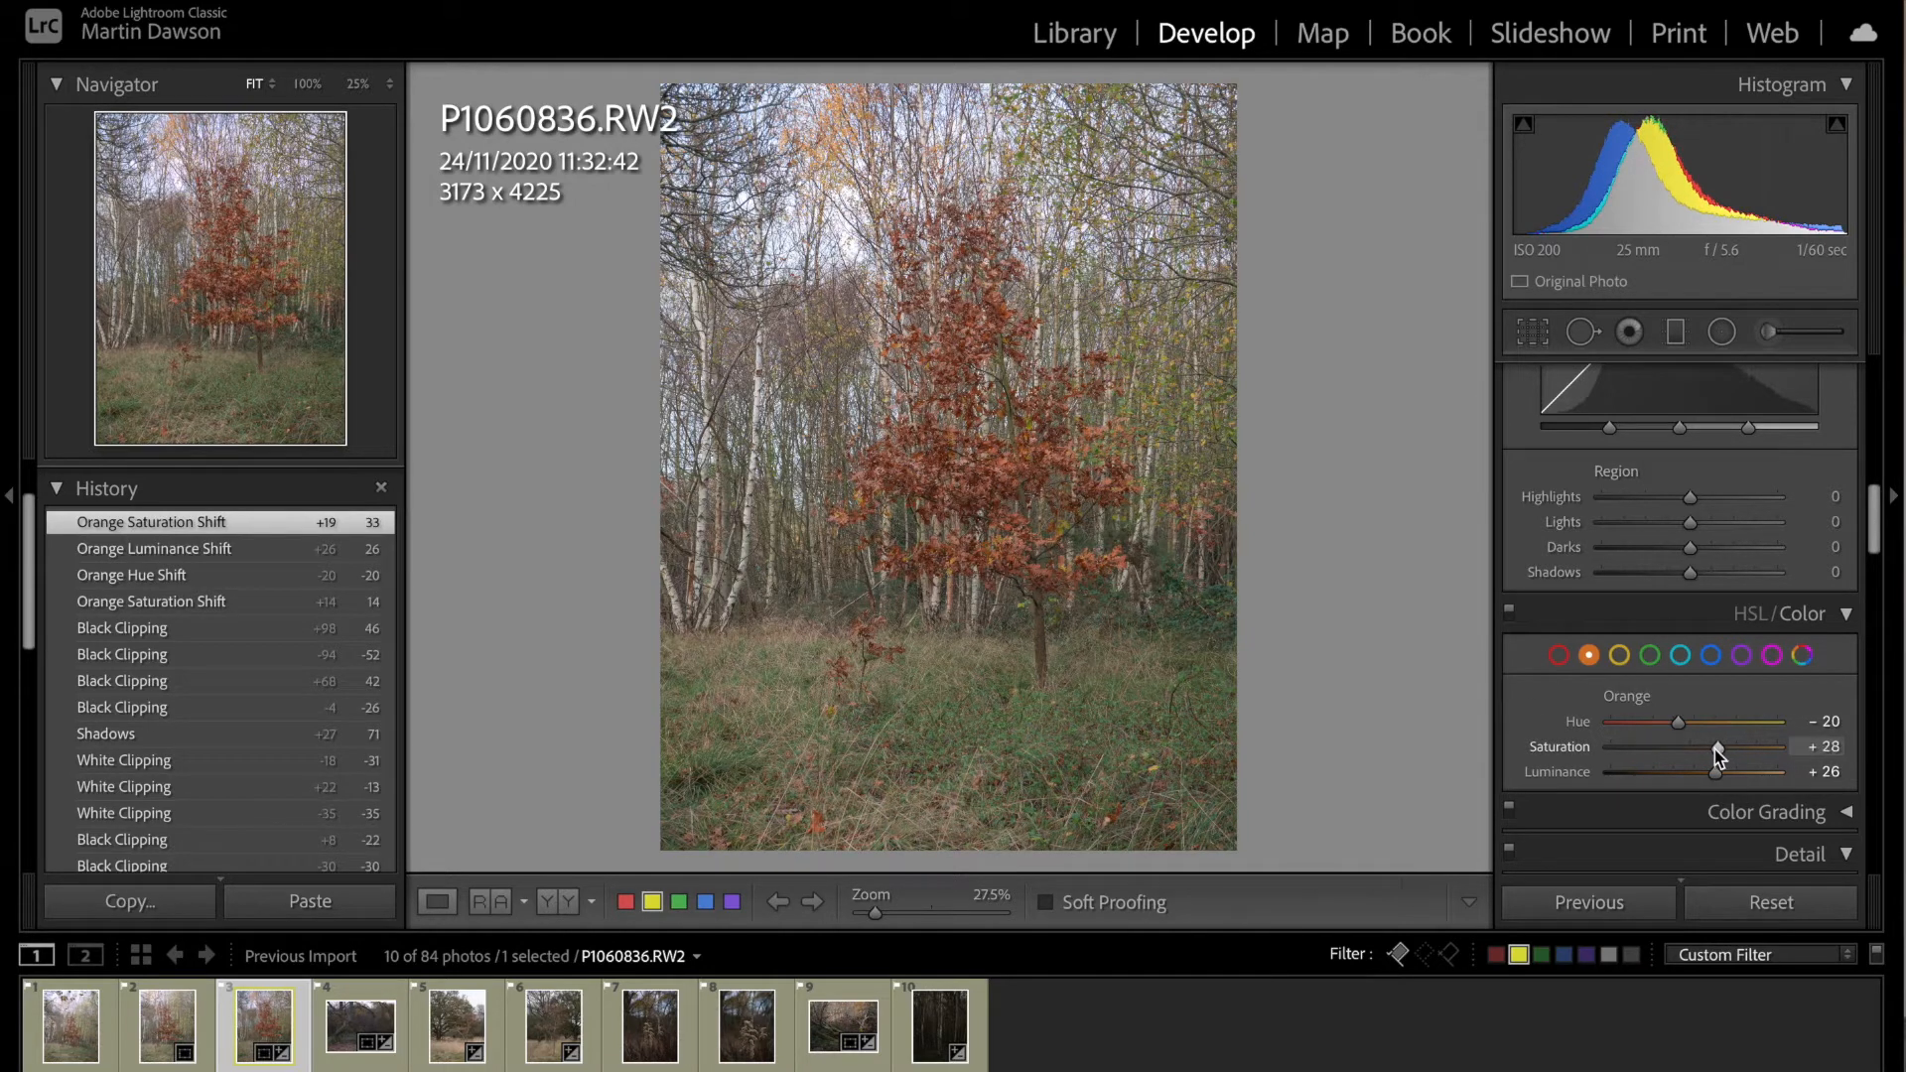
left_click(1559, 656)
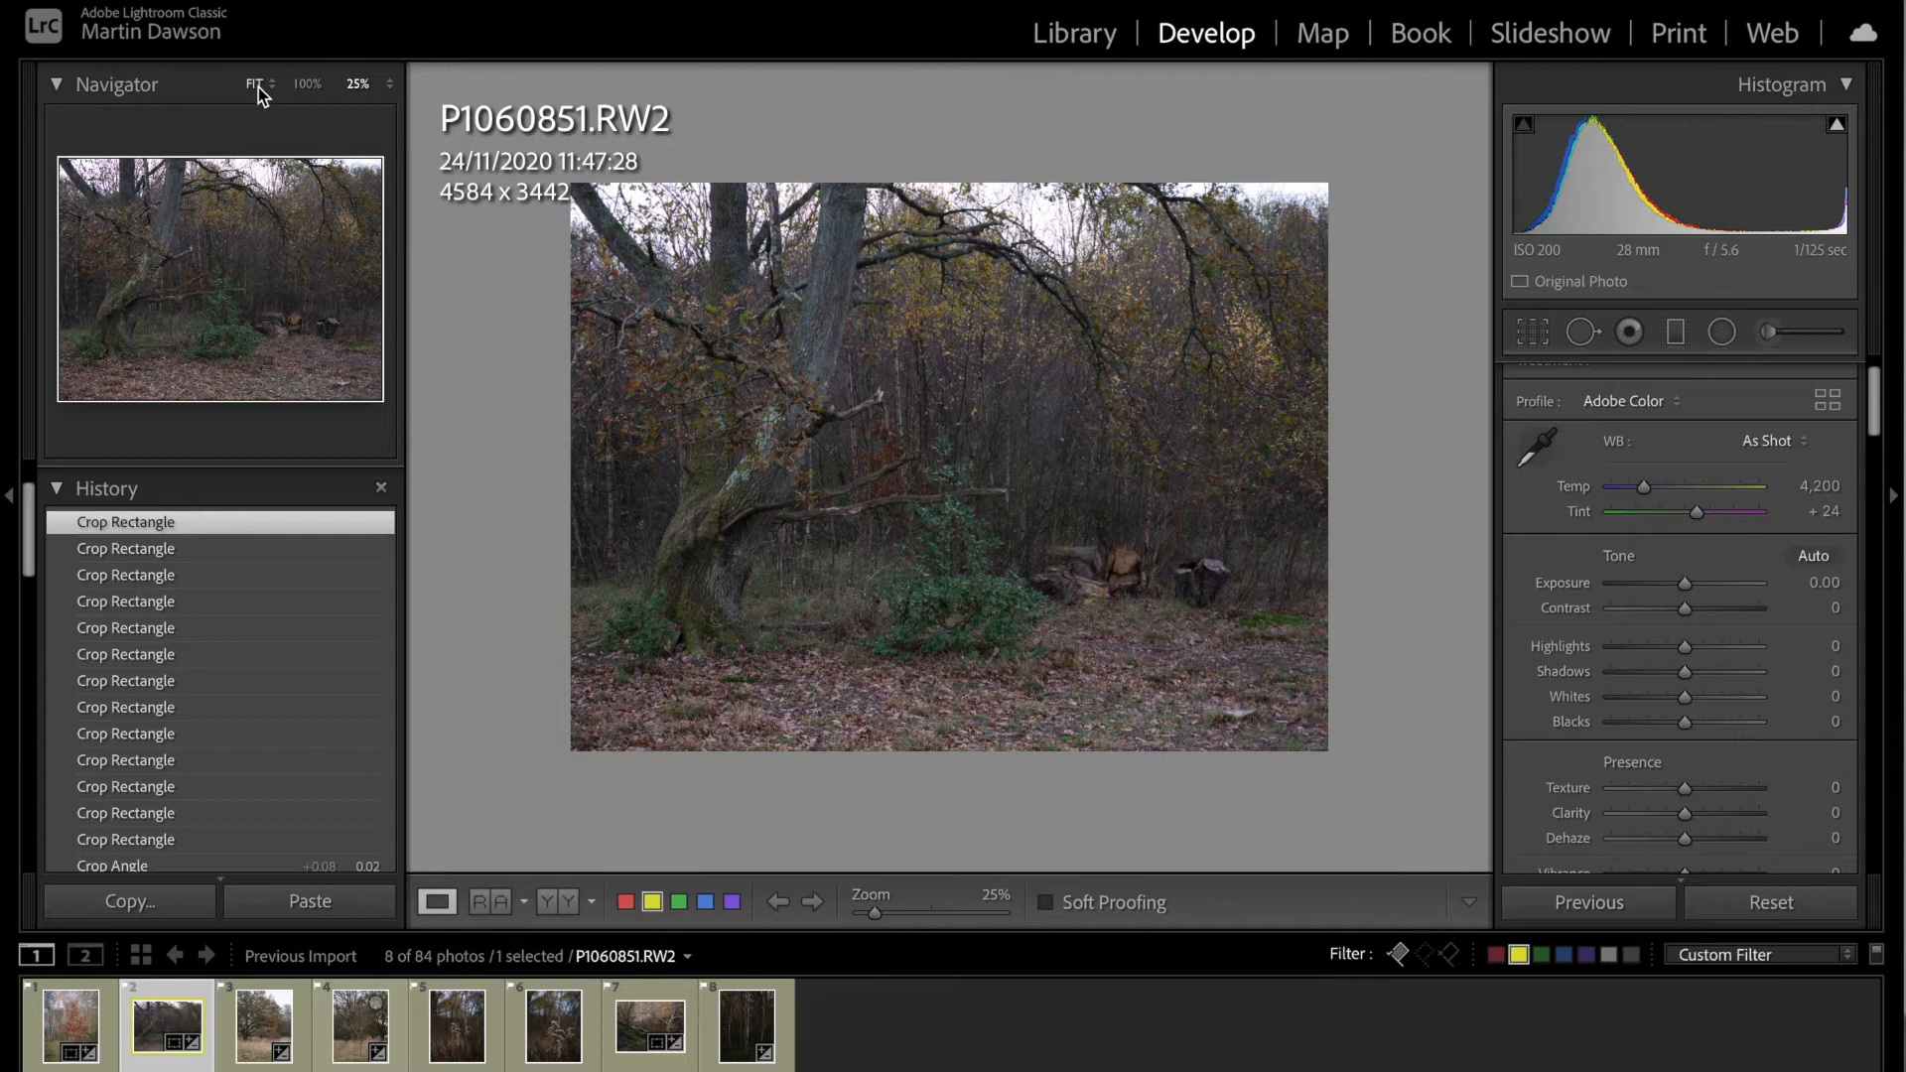
Step: Fit P1060851.RW2 to the view and crop it to a landscape frame of about 3550 x 2665 around the leaning oak
left_click(255, 85)
left_click(255, 84)
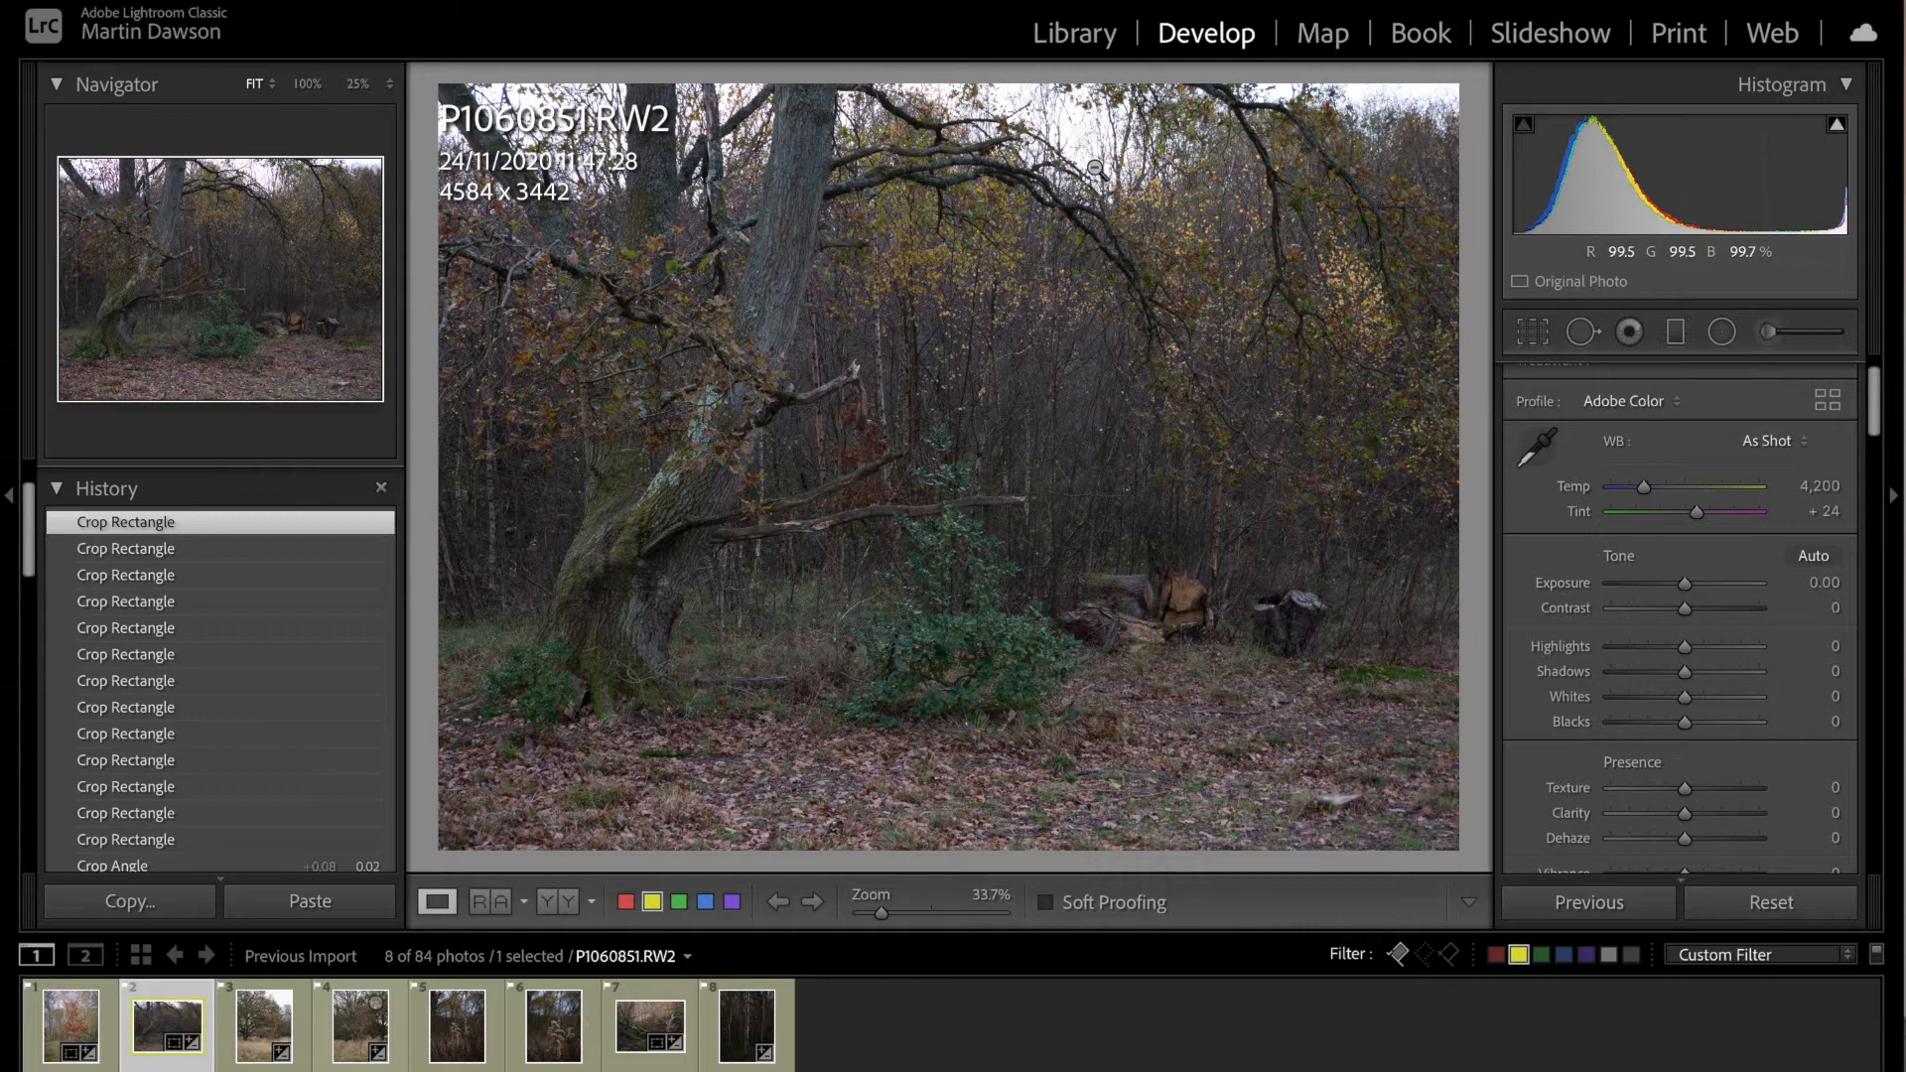
left_click(1532, 337)
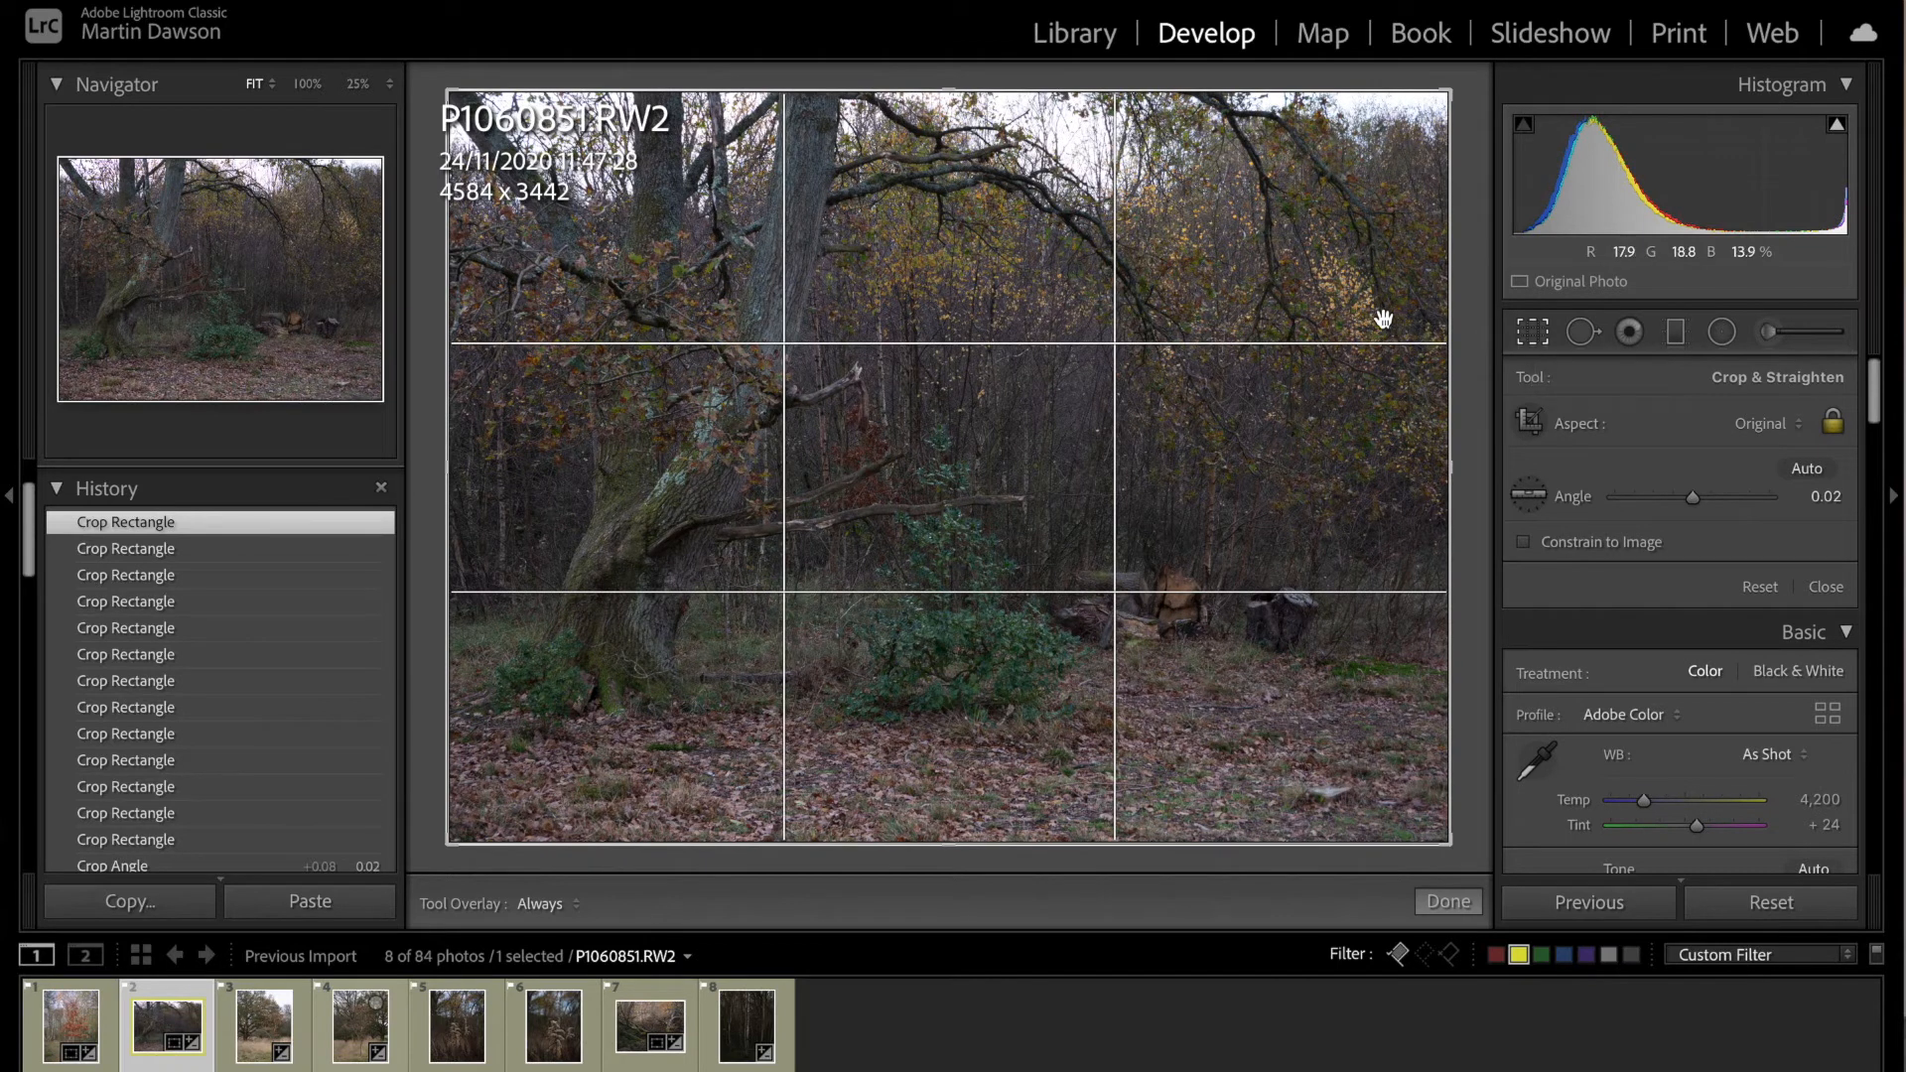
left_click_drag(445, 842, 489, 828)
left_click_drag(1405, 125, 1327, 182)
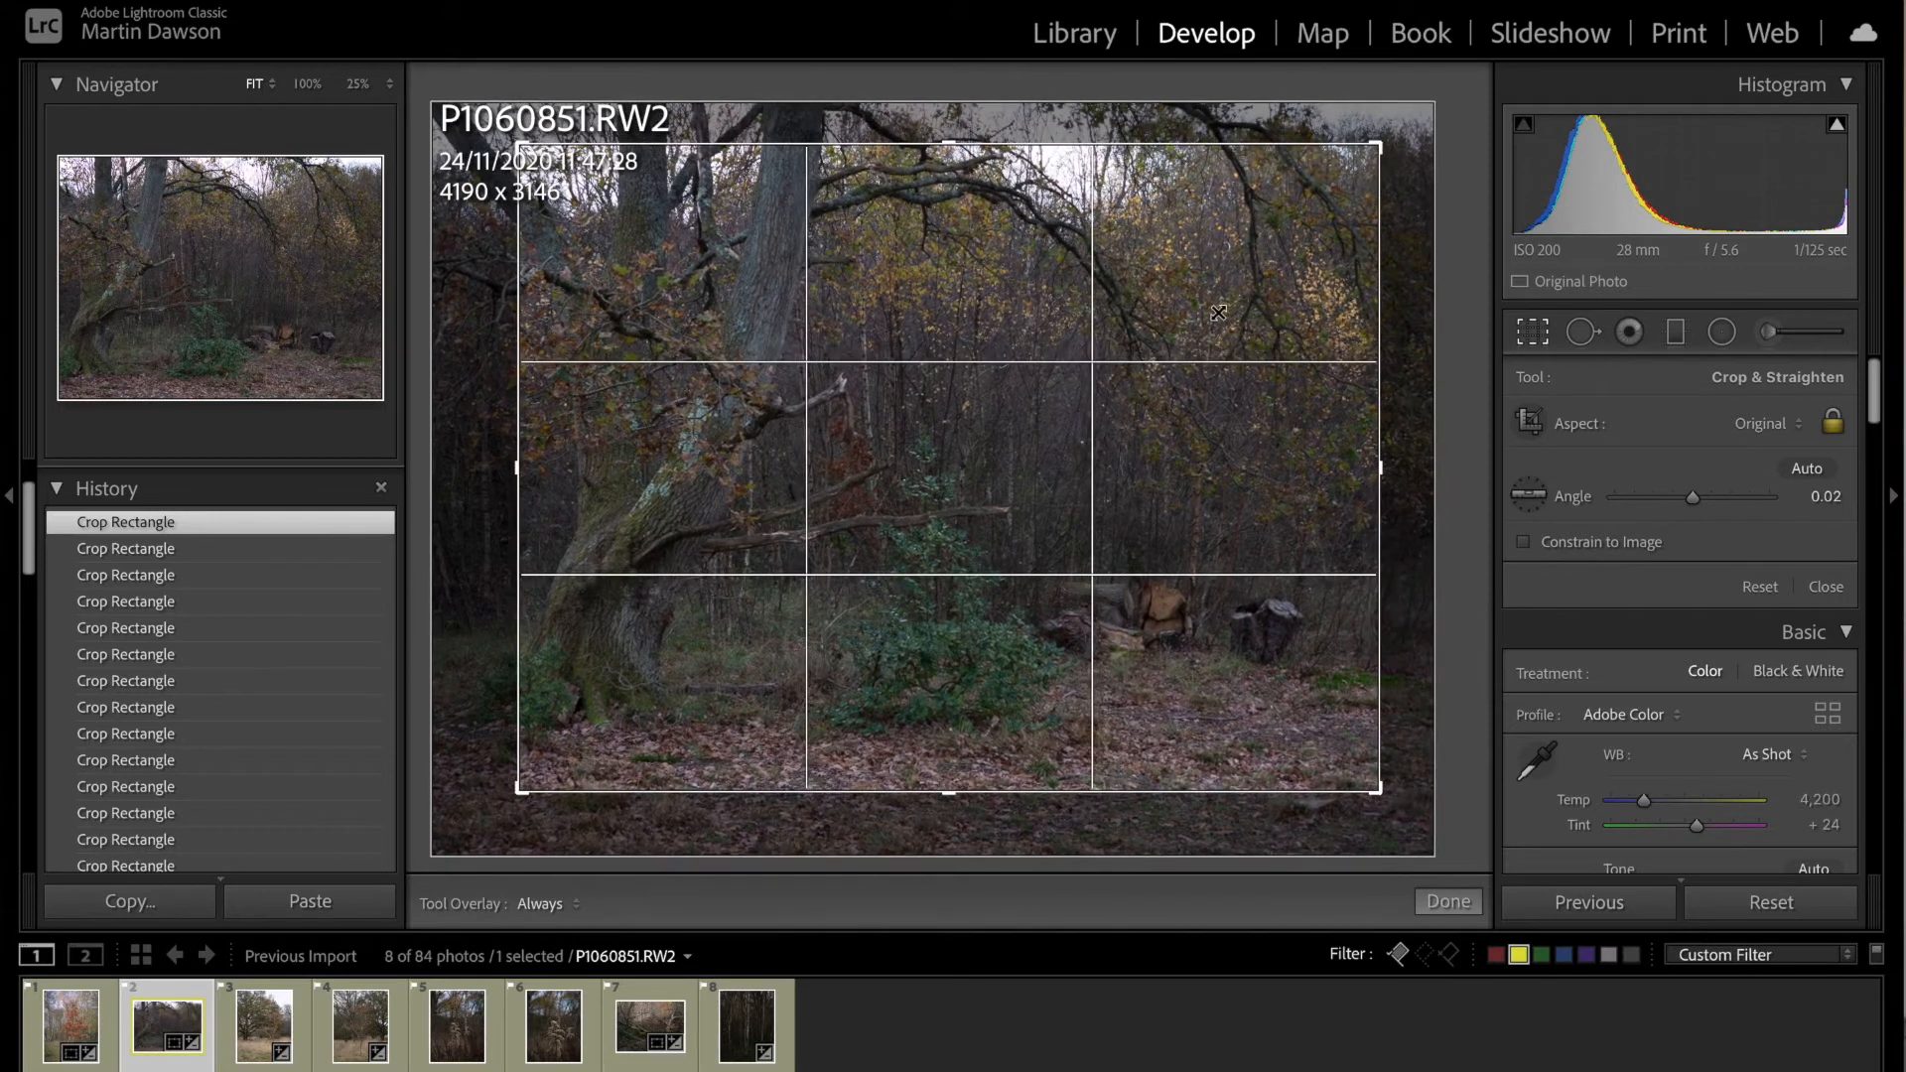
left_click_drag(1220, 311, 1269, 305)
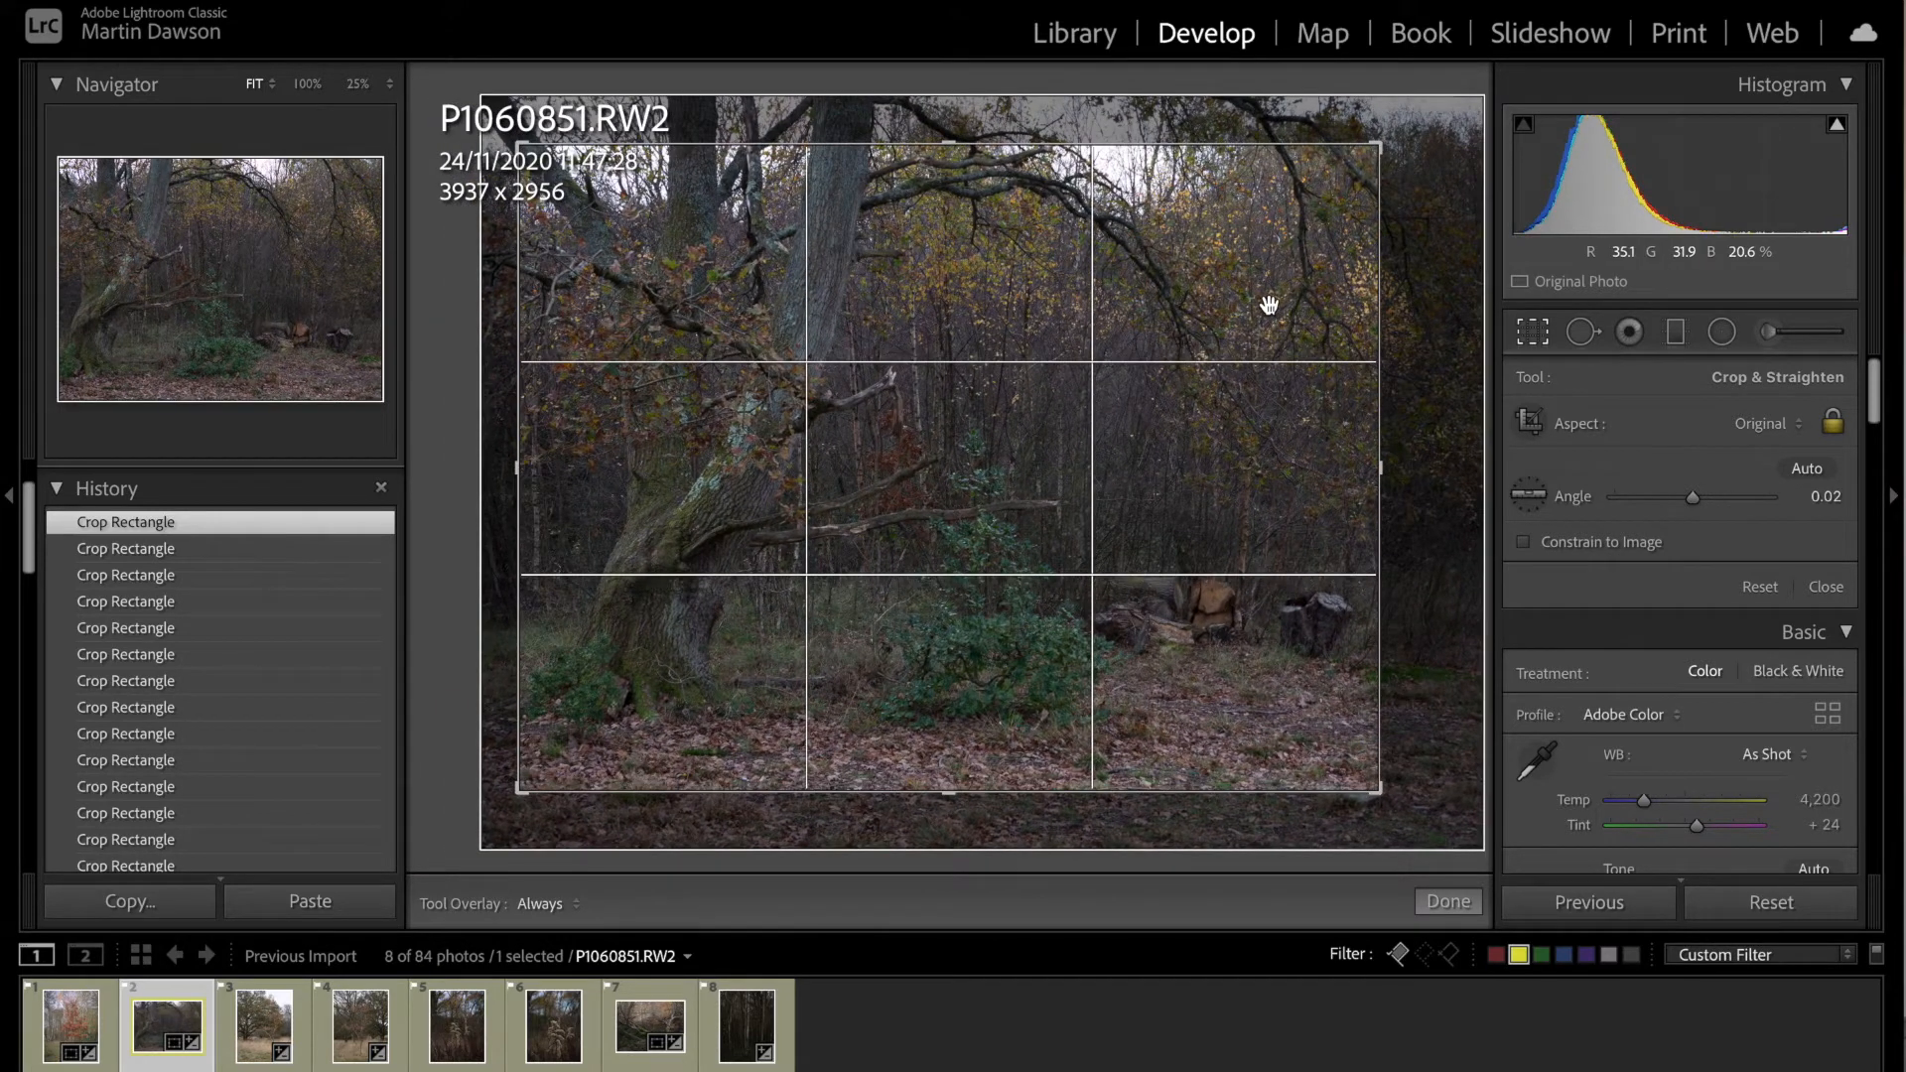
left_click_drag(519, 147, 553, 171)
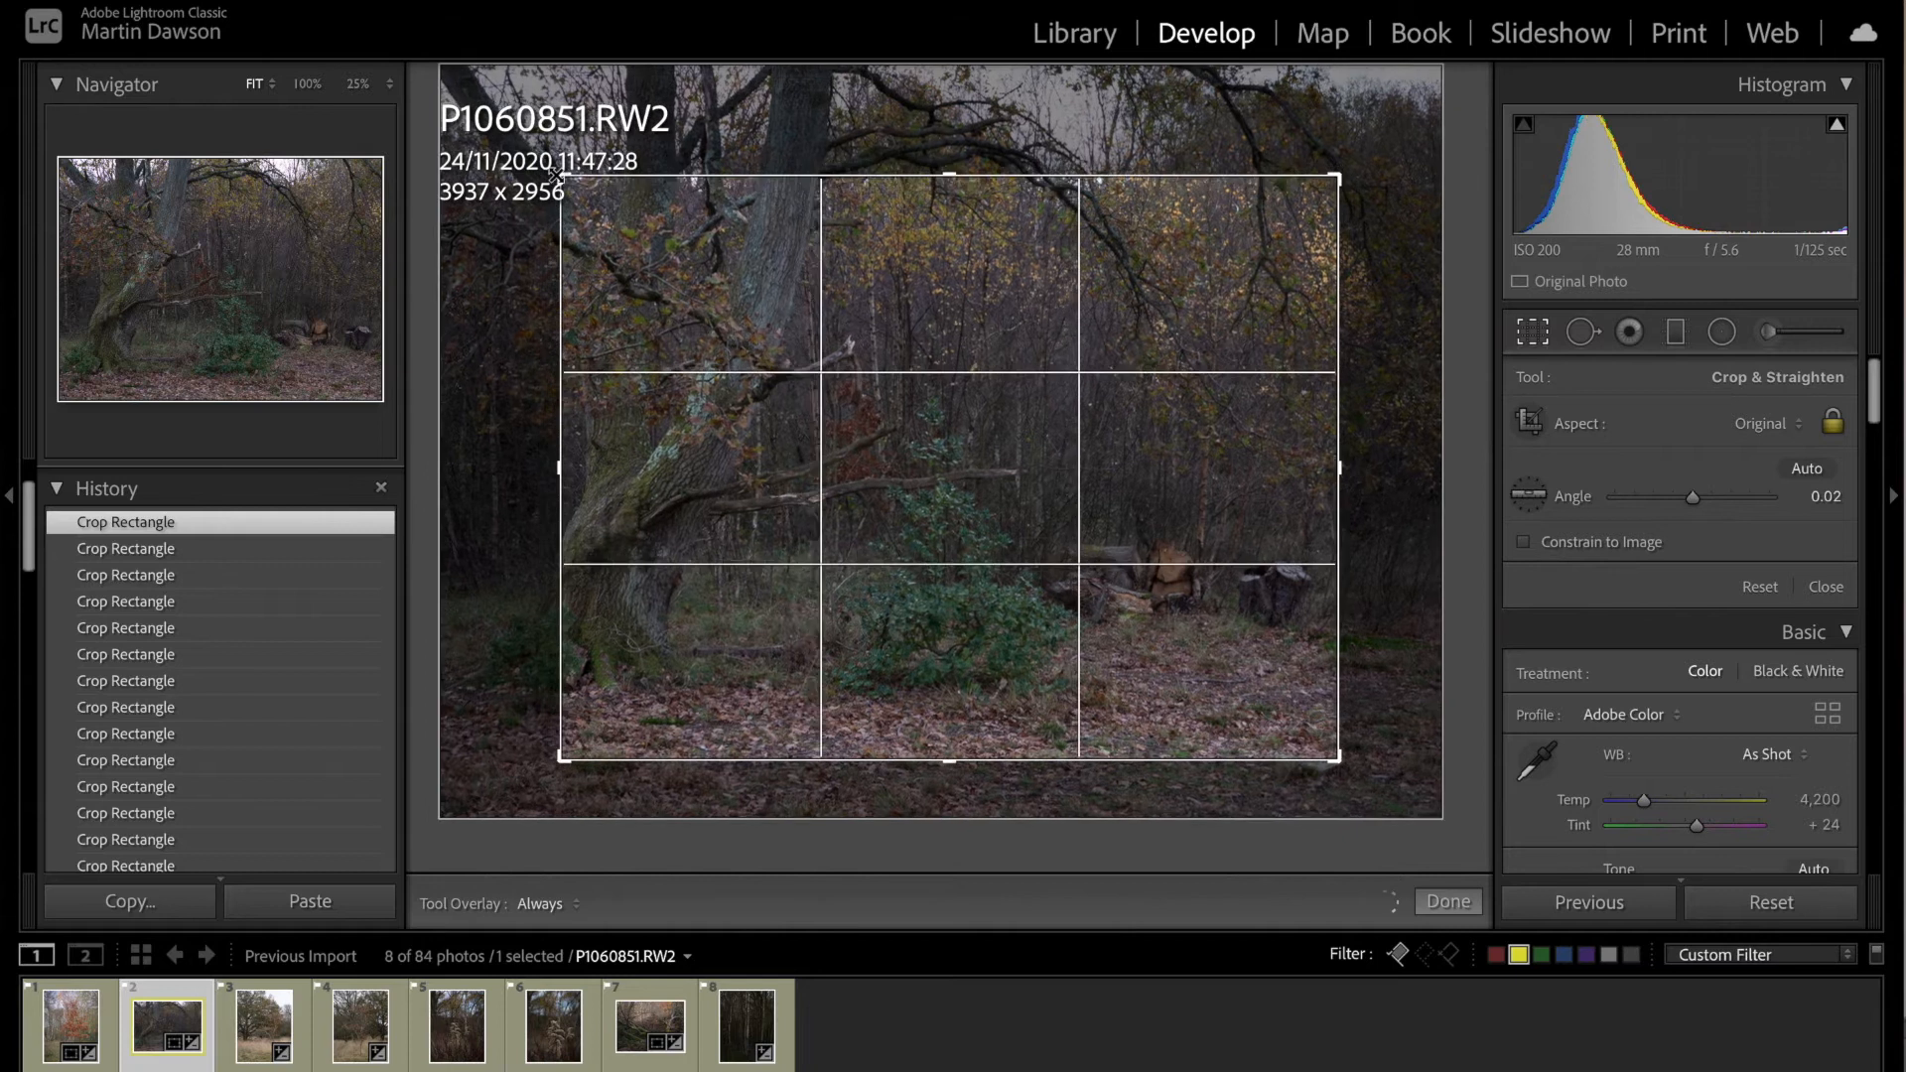
left_click_drag(940, 357, 995, 350)
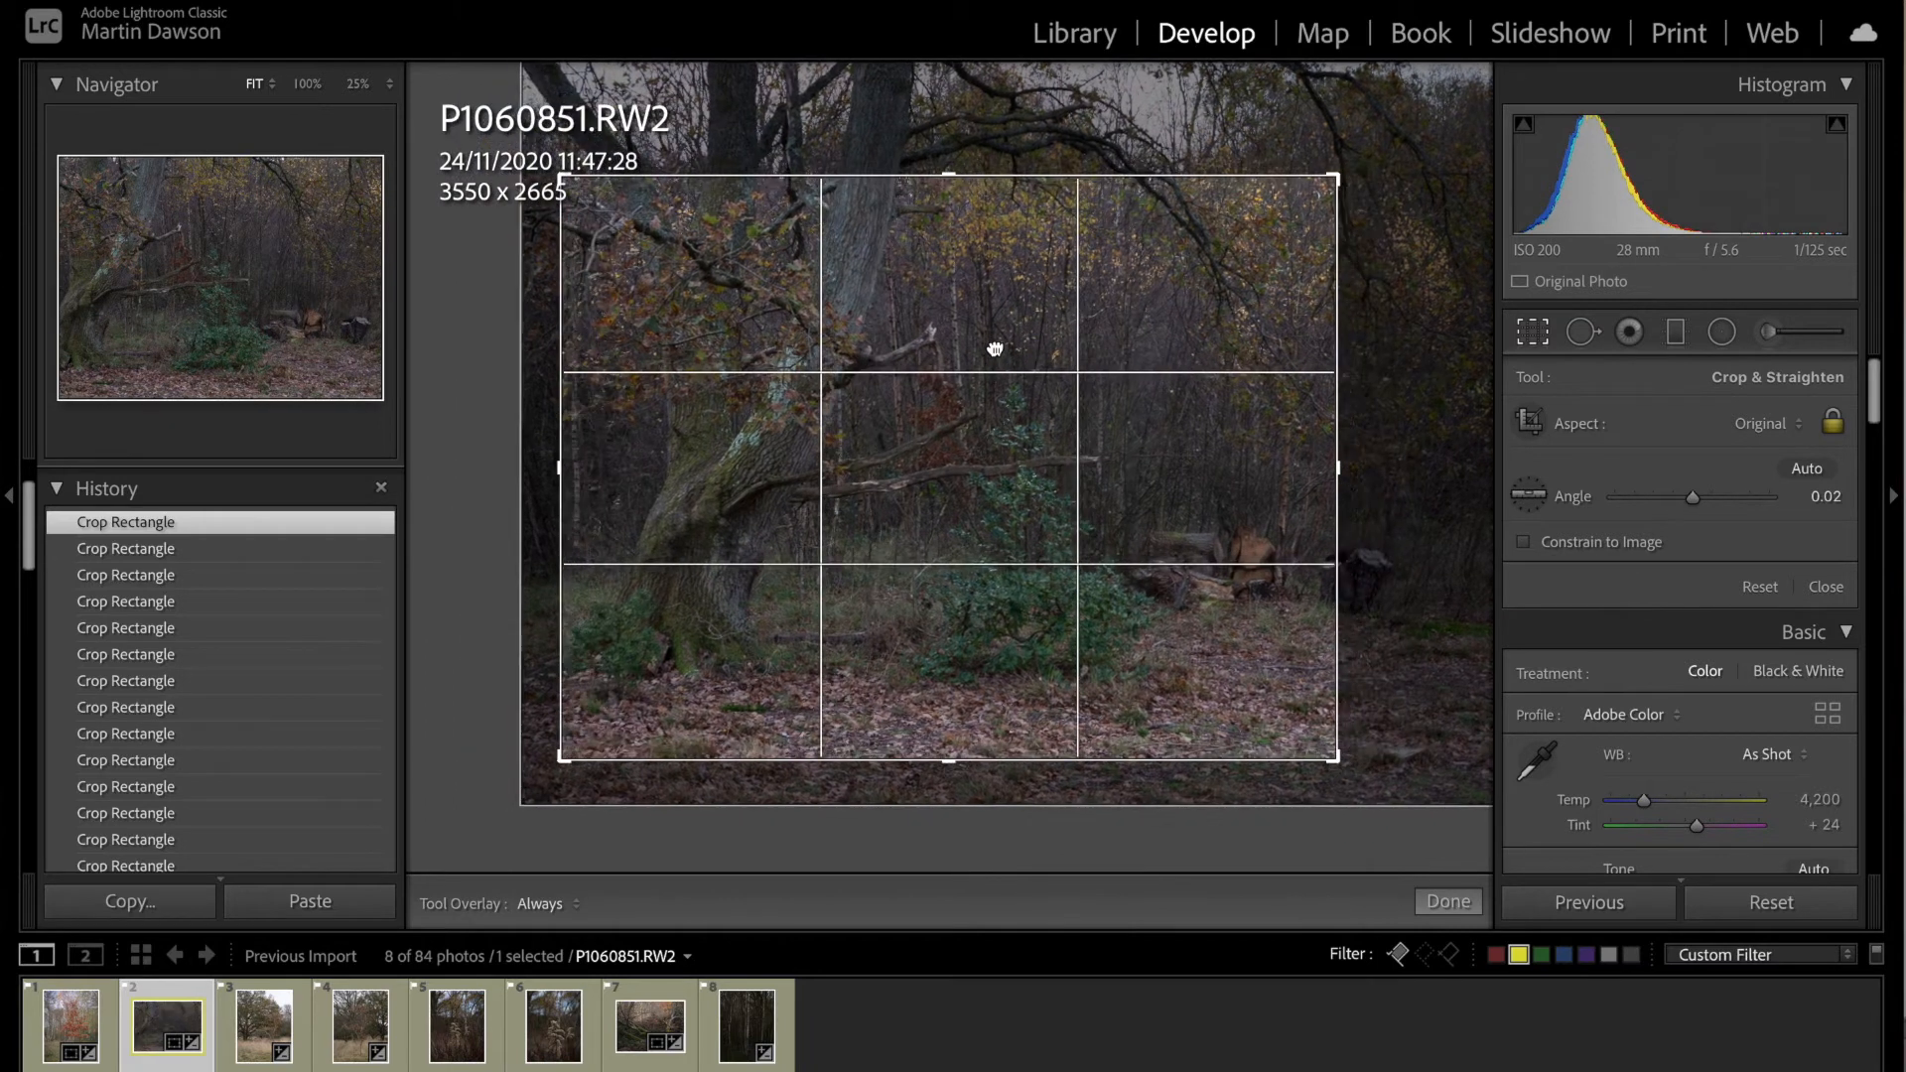
left_click(1449, 903)
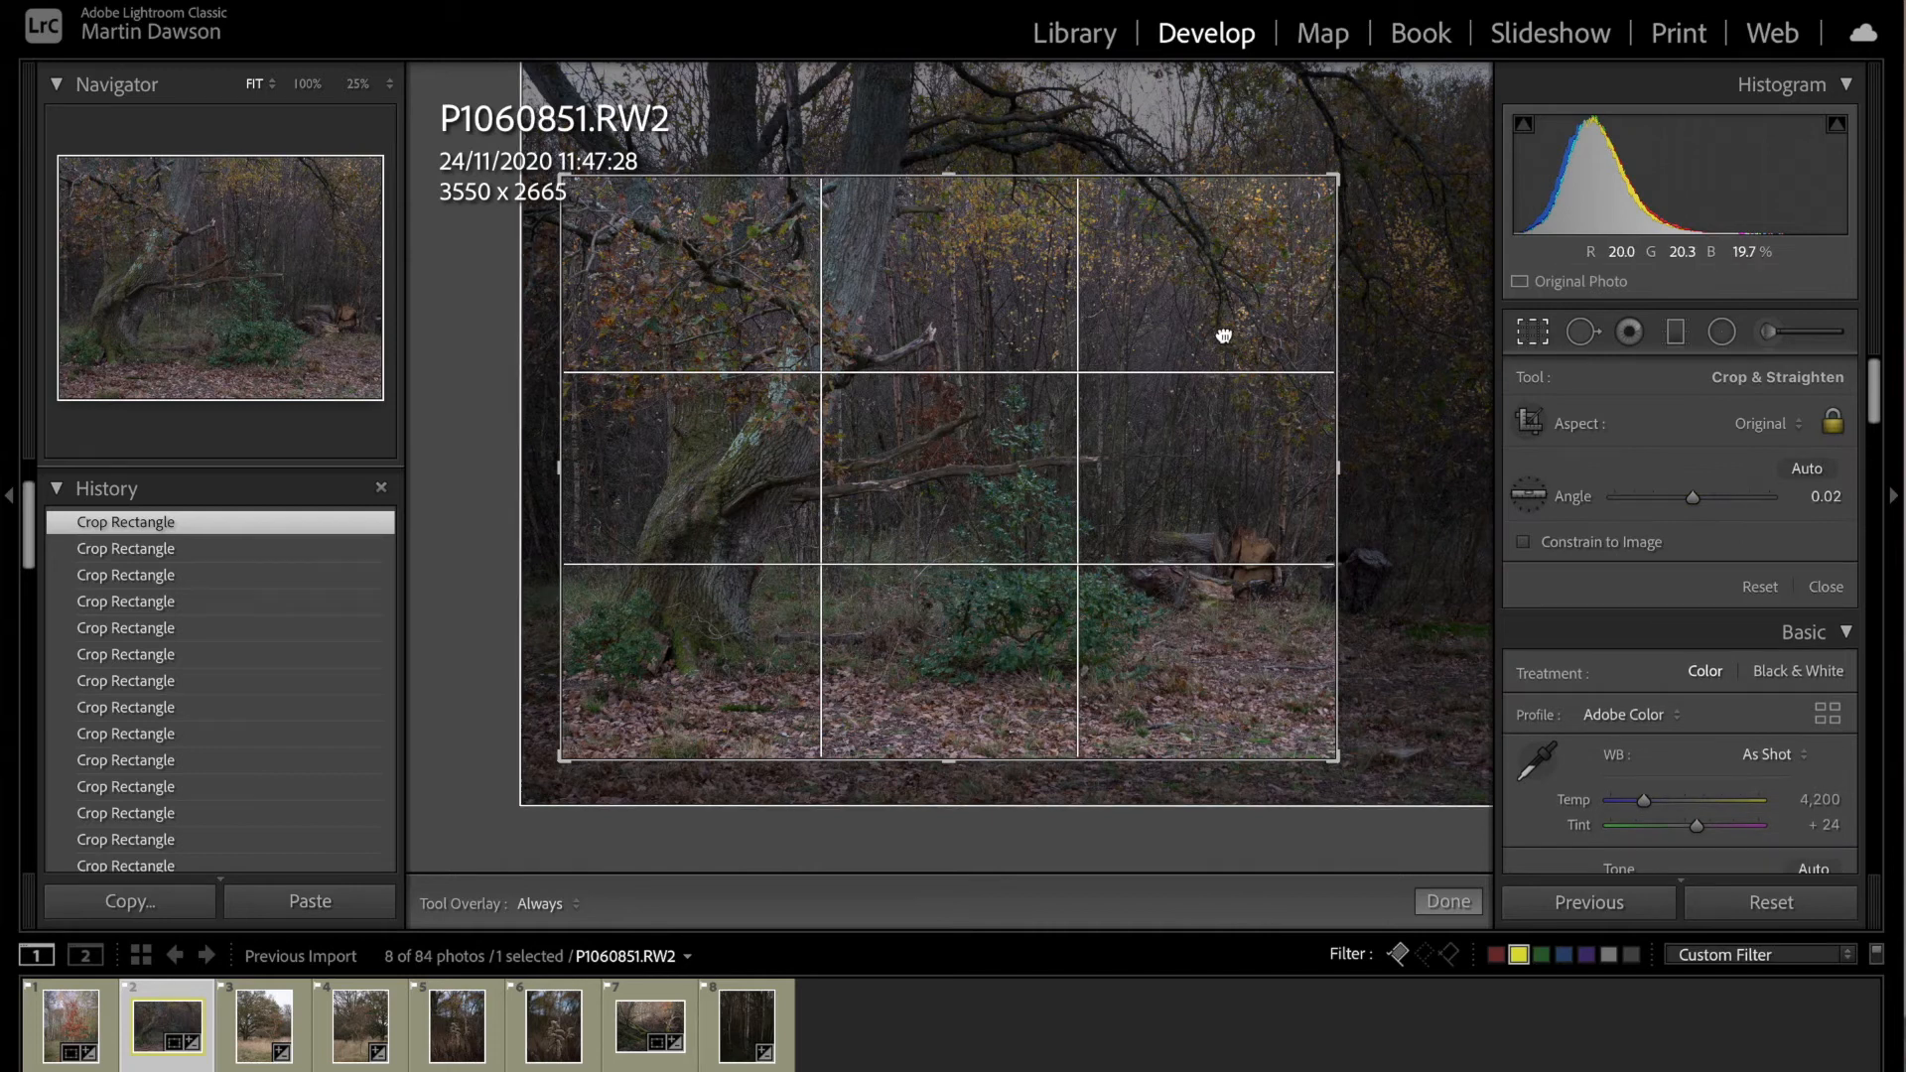
Step: Recrop P1060851.RW2 in portrait orientation to about 1562 x 2080 around the logs and golden leaves, and apply the crop
left_click_drag(1224, 335, 1042, 383)
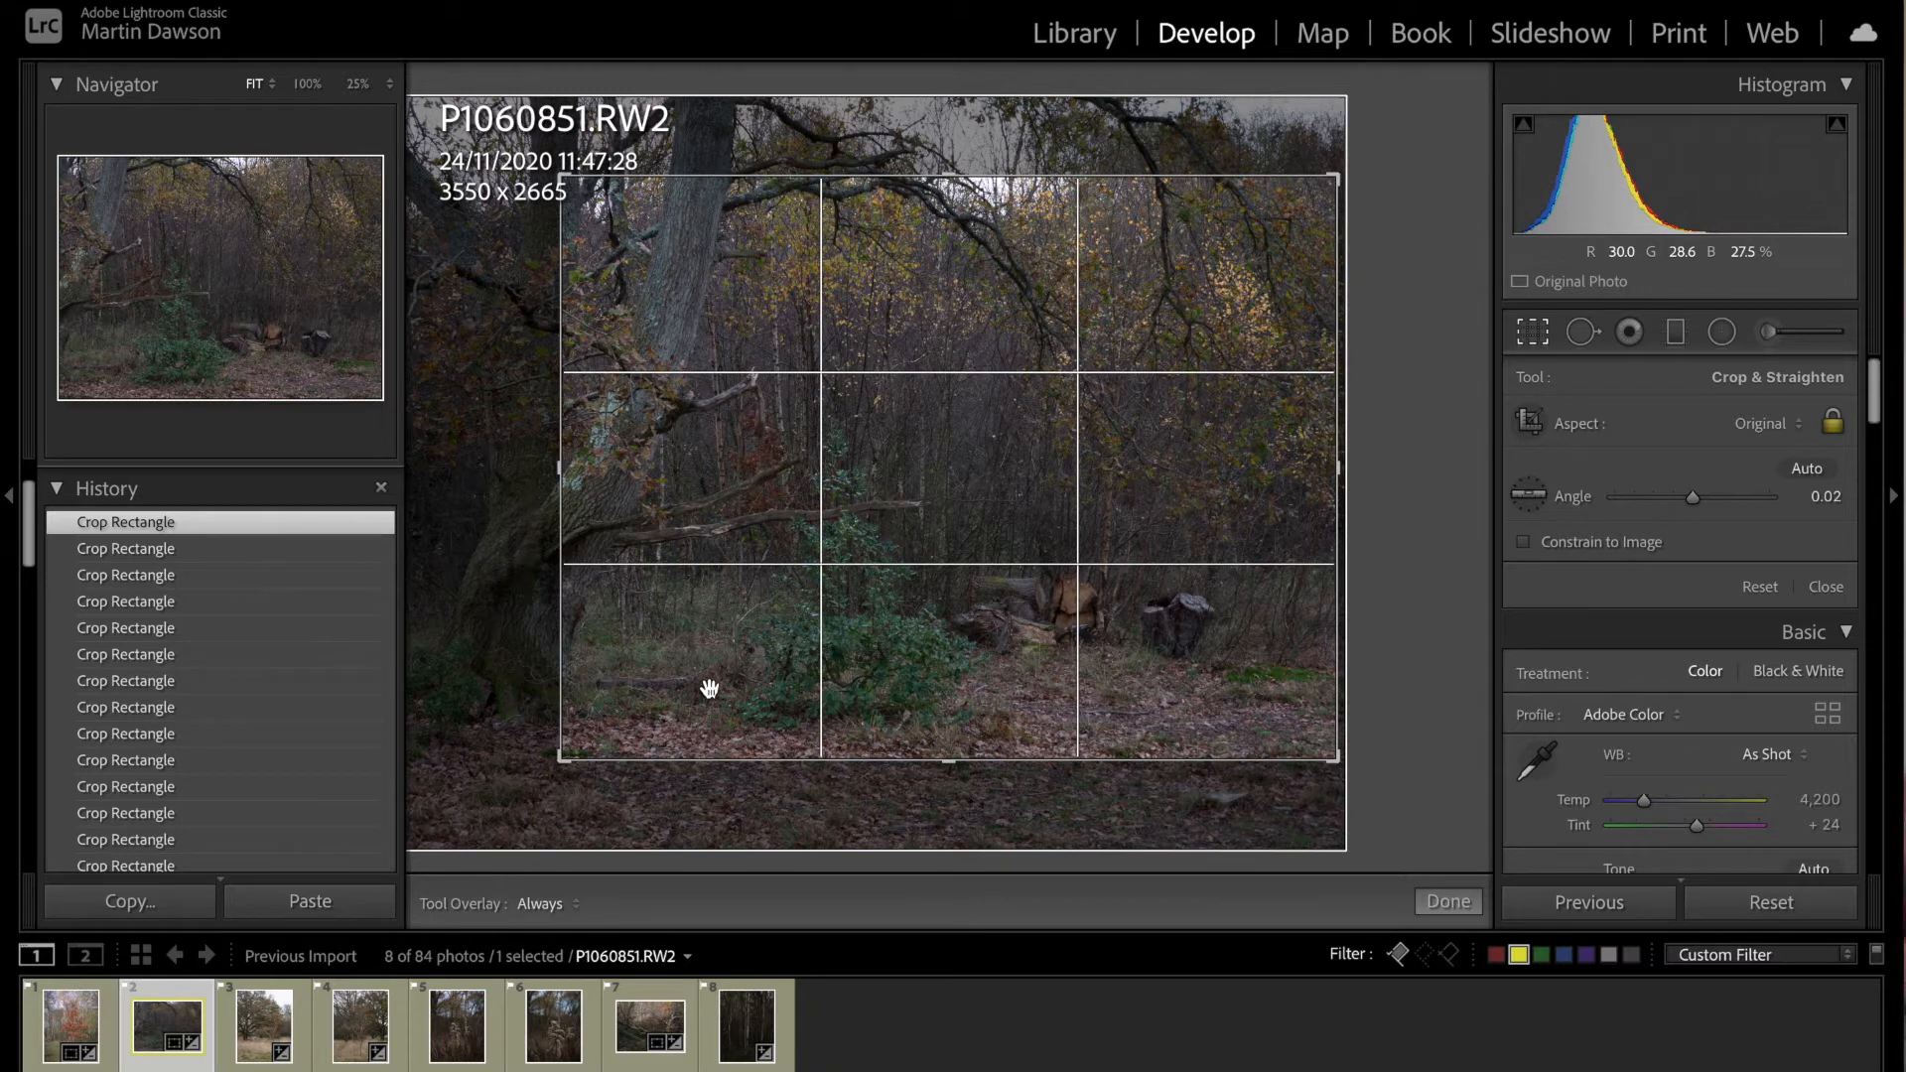
key("x")
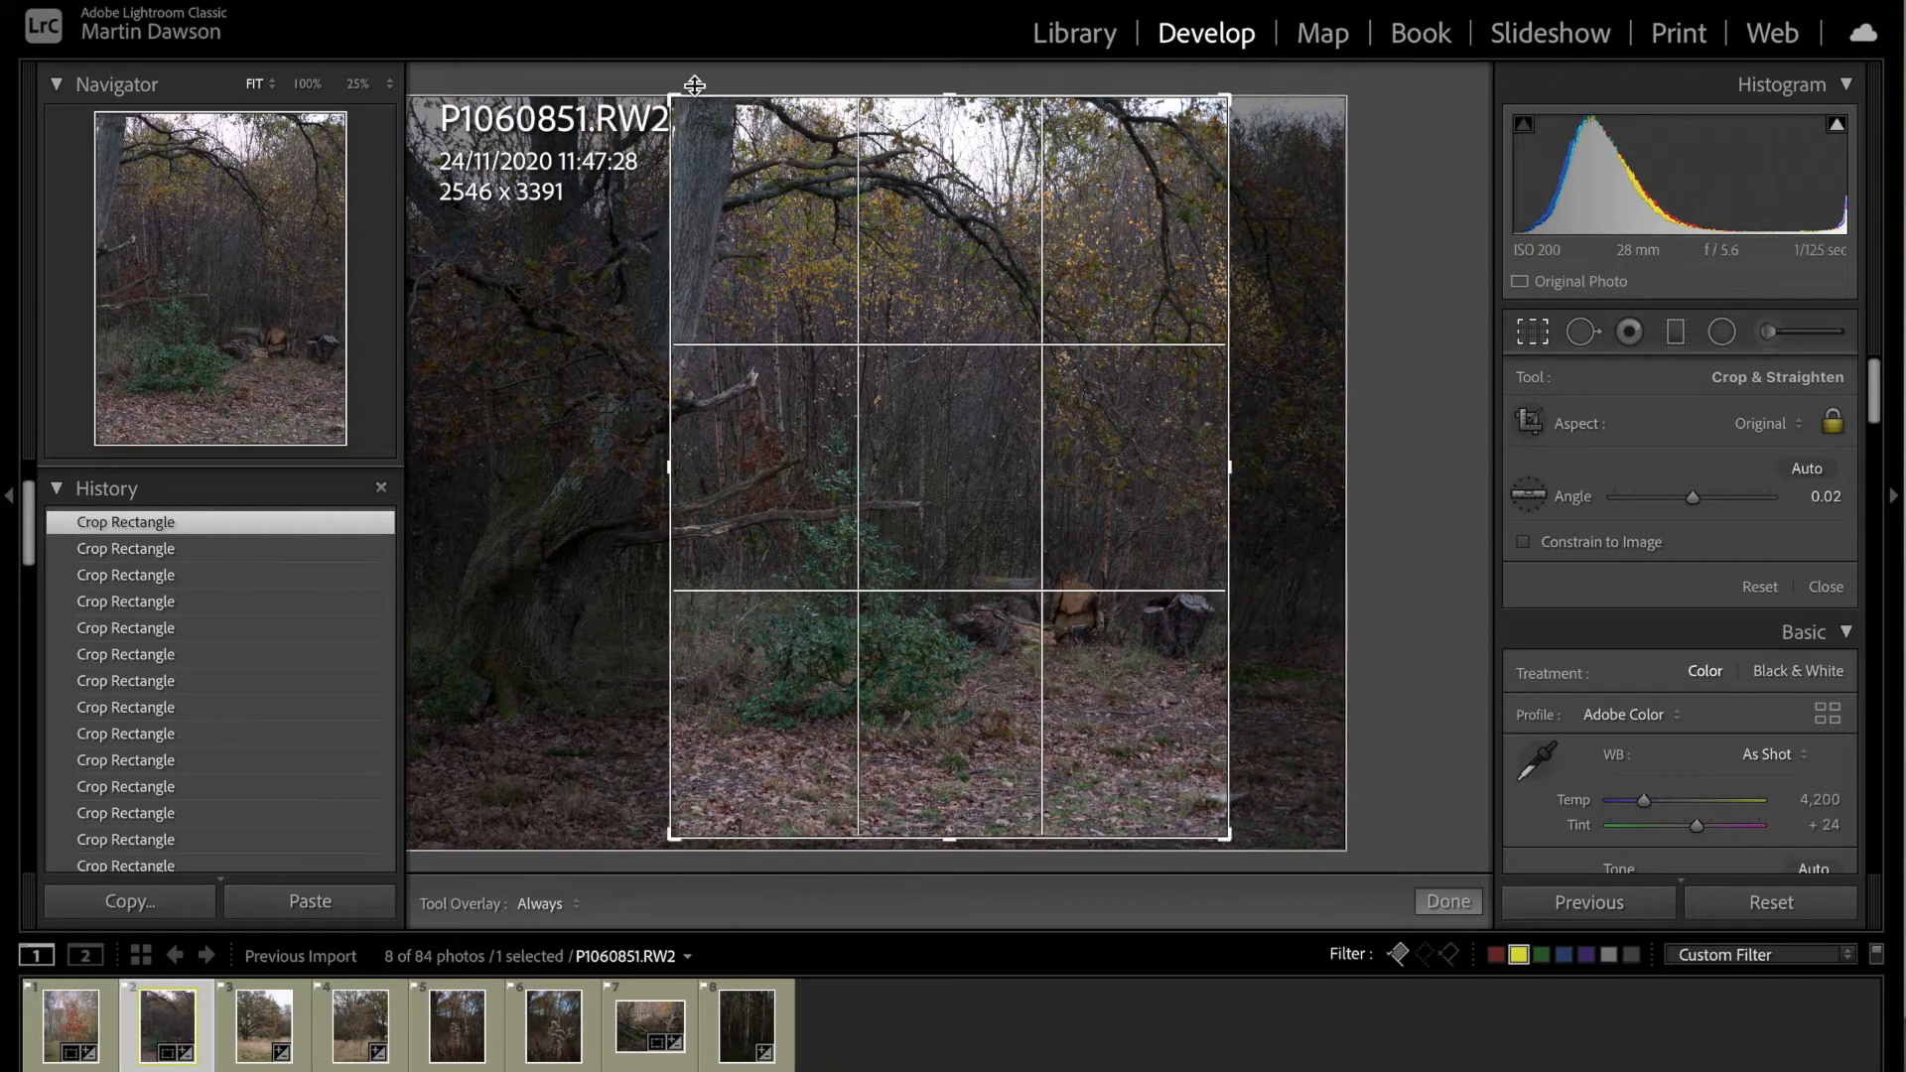
left_click_drag(672, 97, 681, 109)
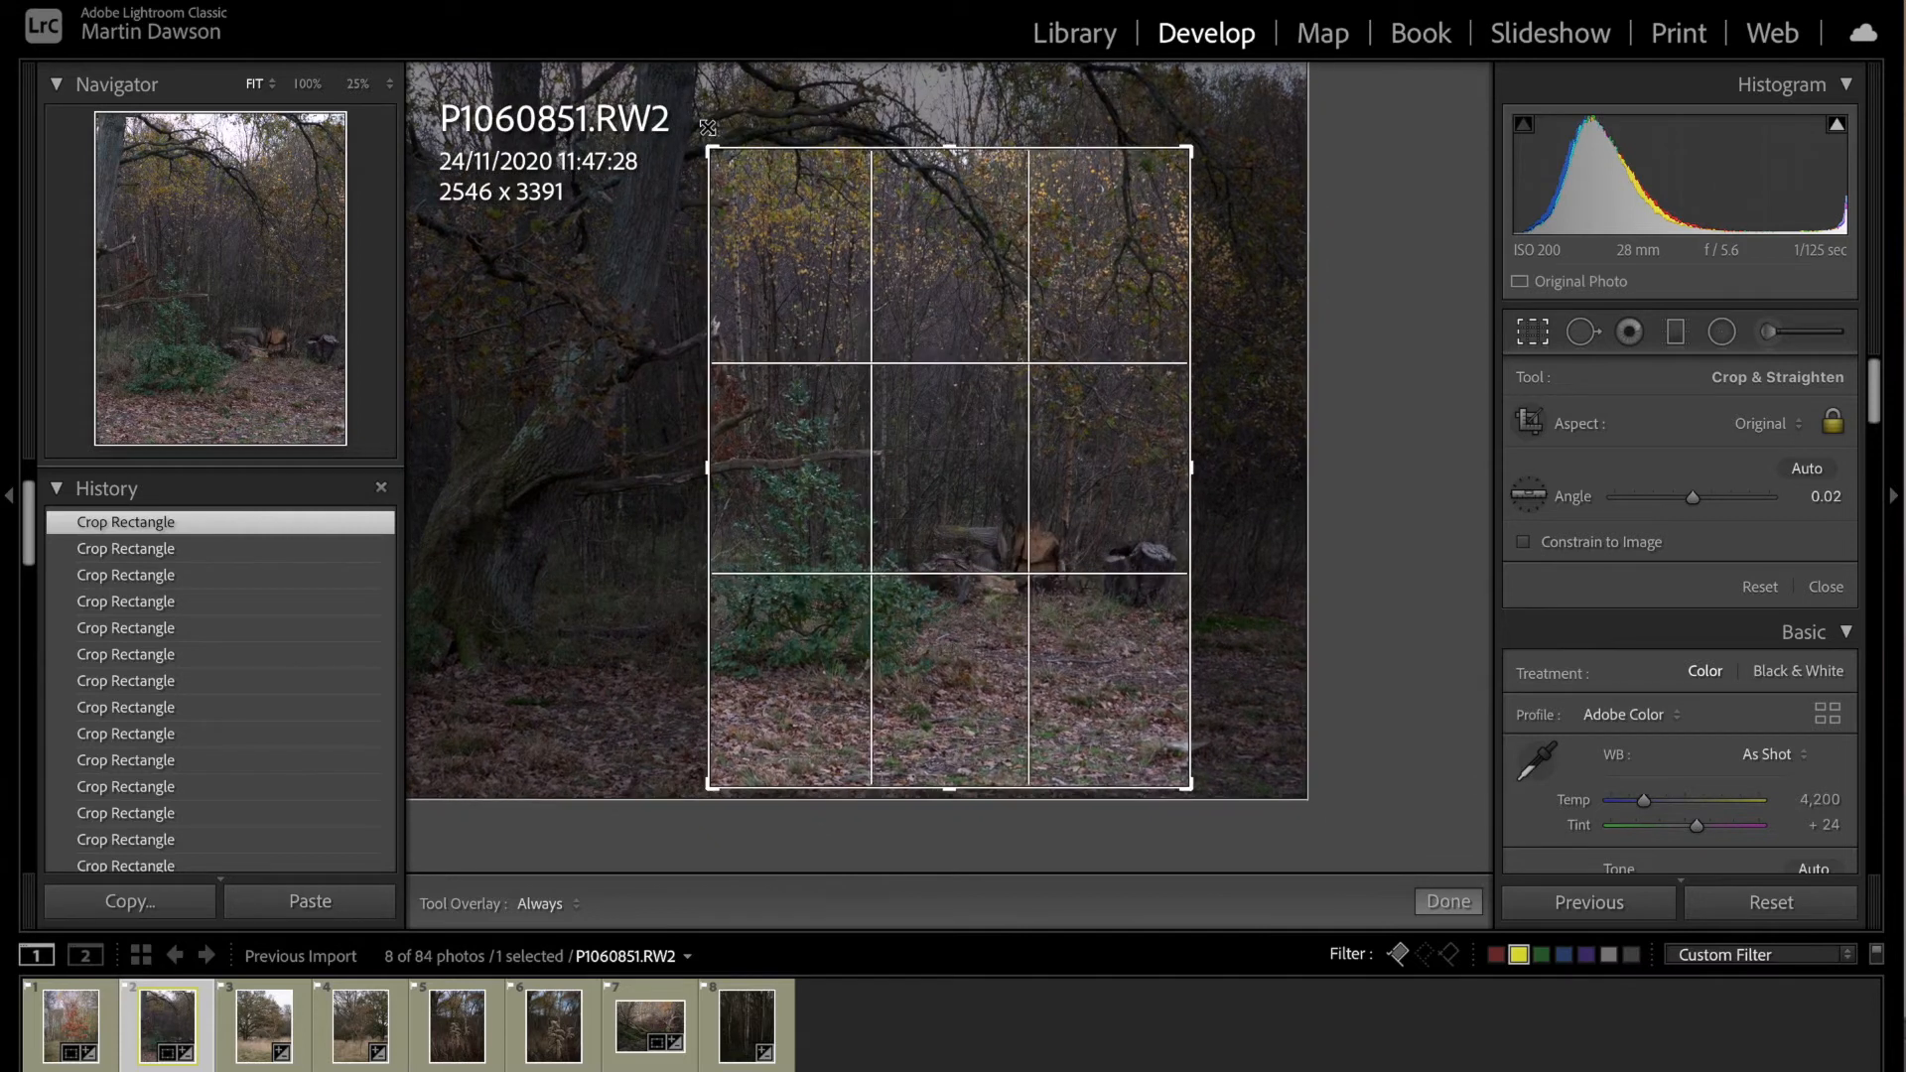
left_click_drag(708, 787, 797, 716)
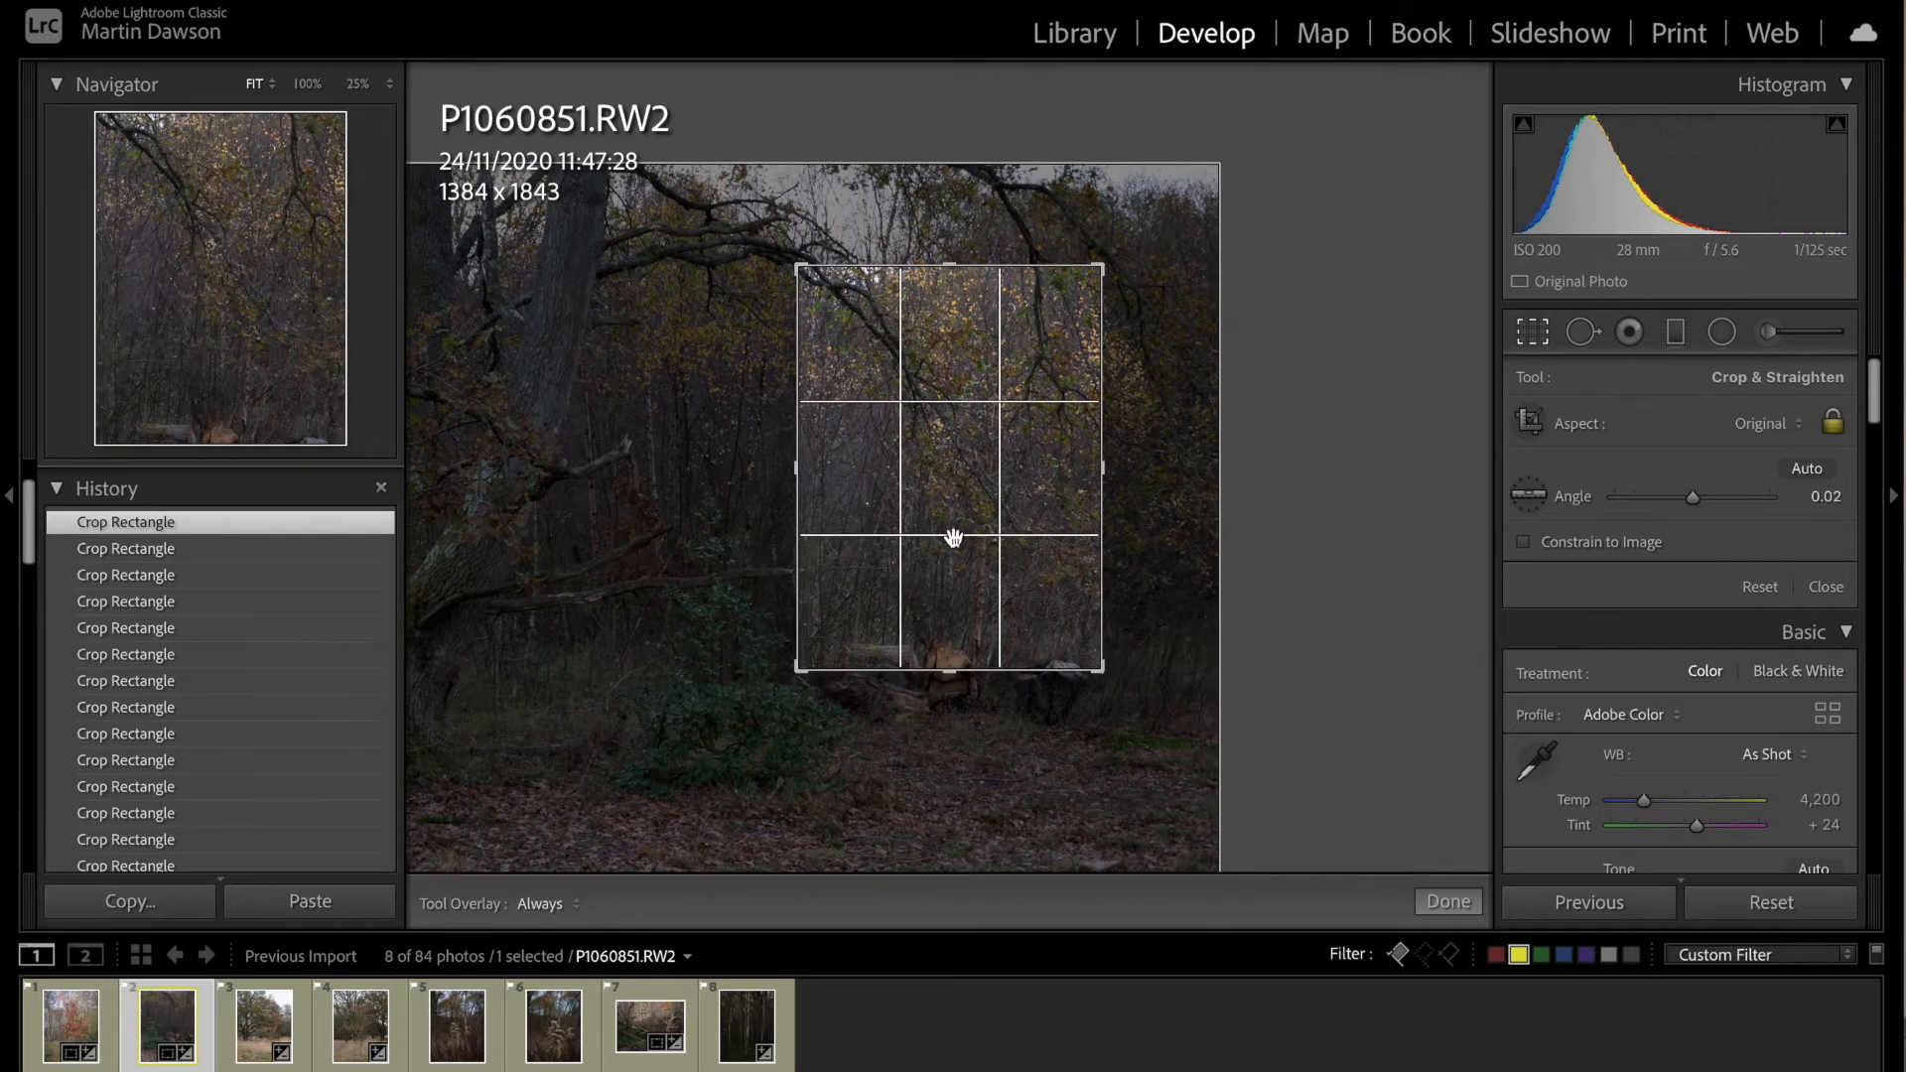
left_click_drag(953, 537, 951, 492)
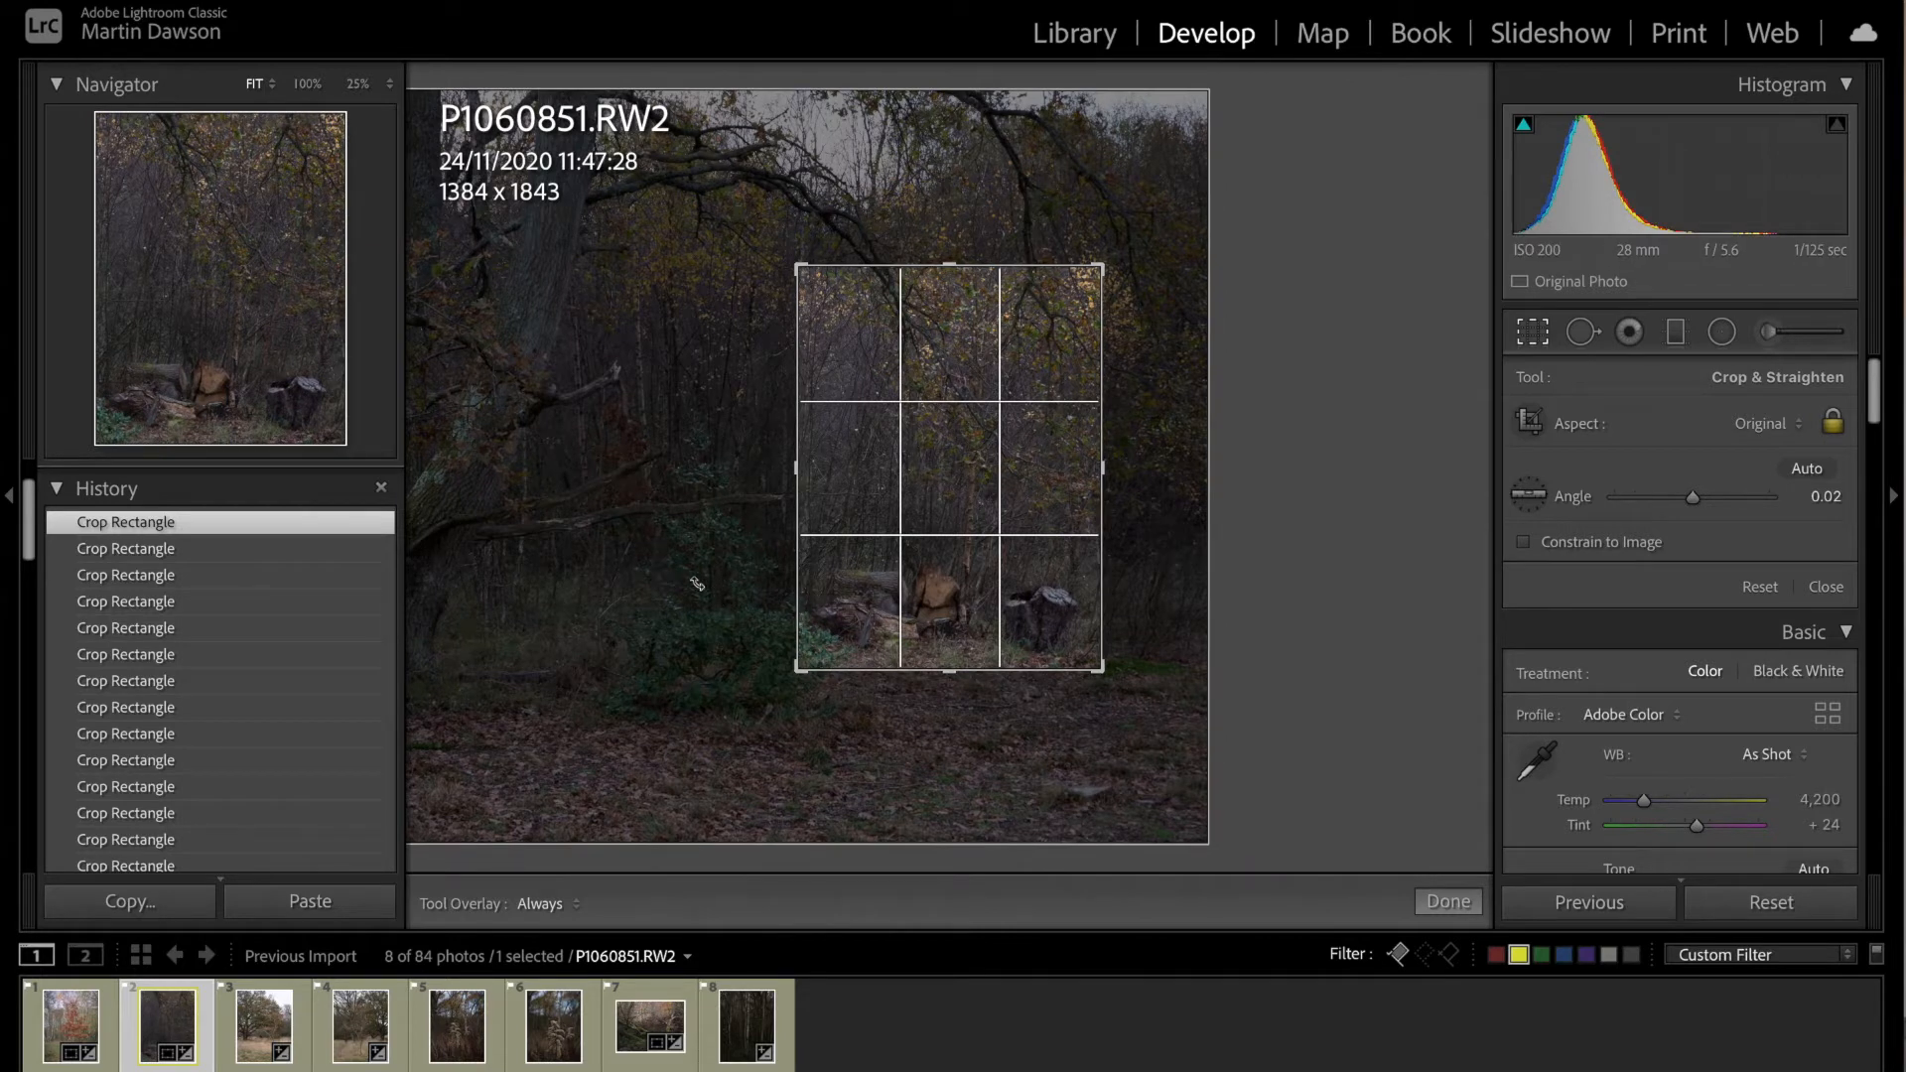
left_click_drag(1097, 266, 1128, 239)
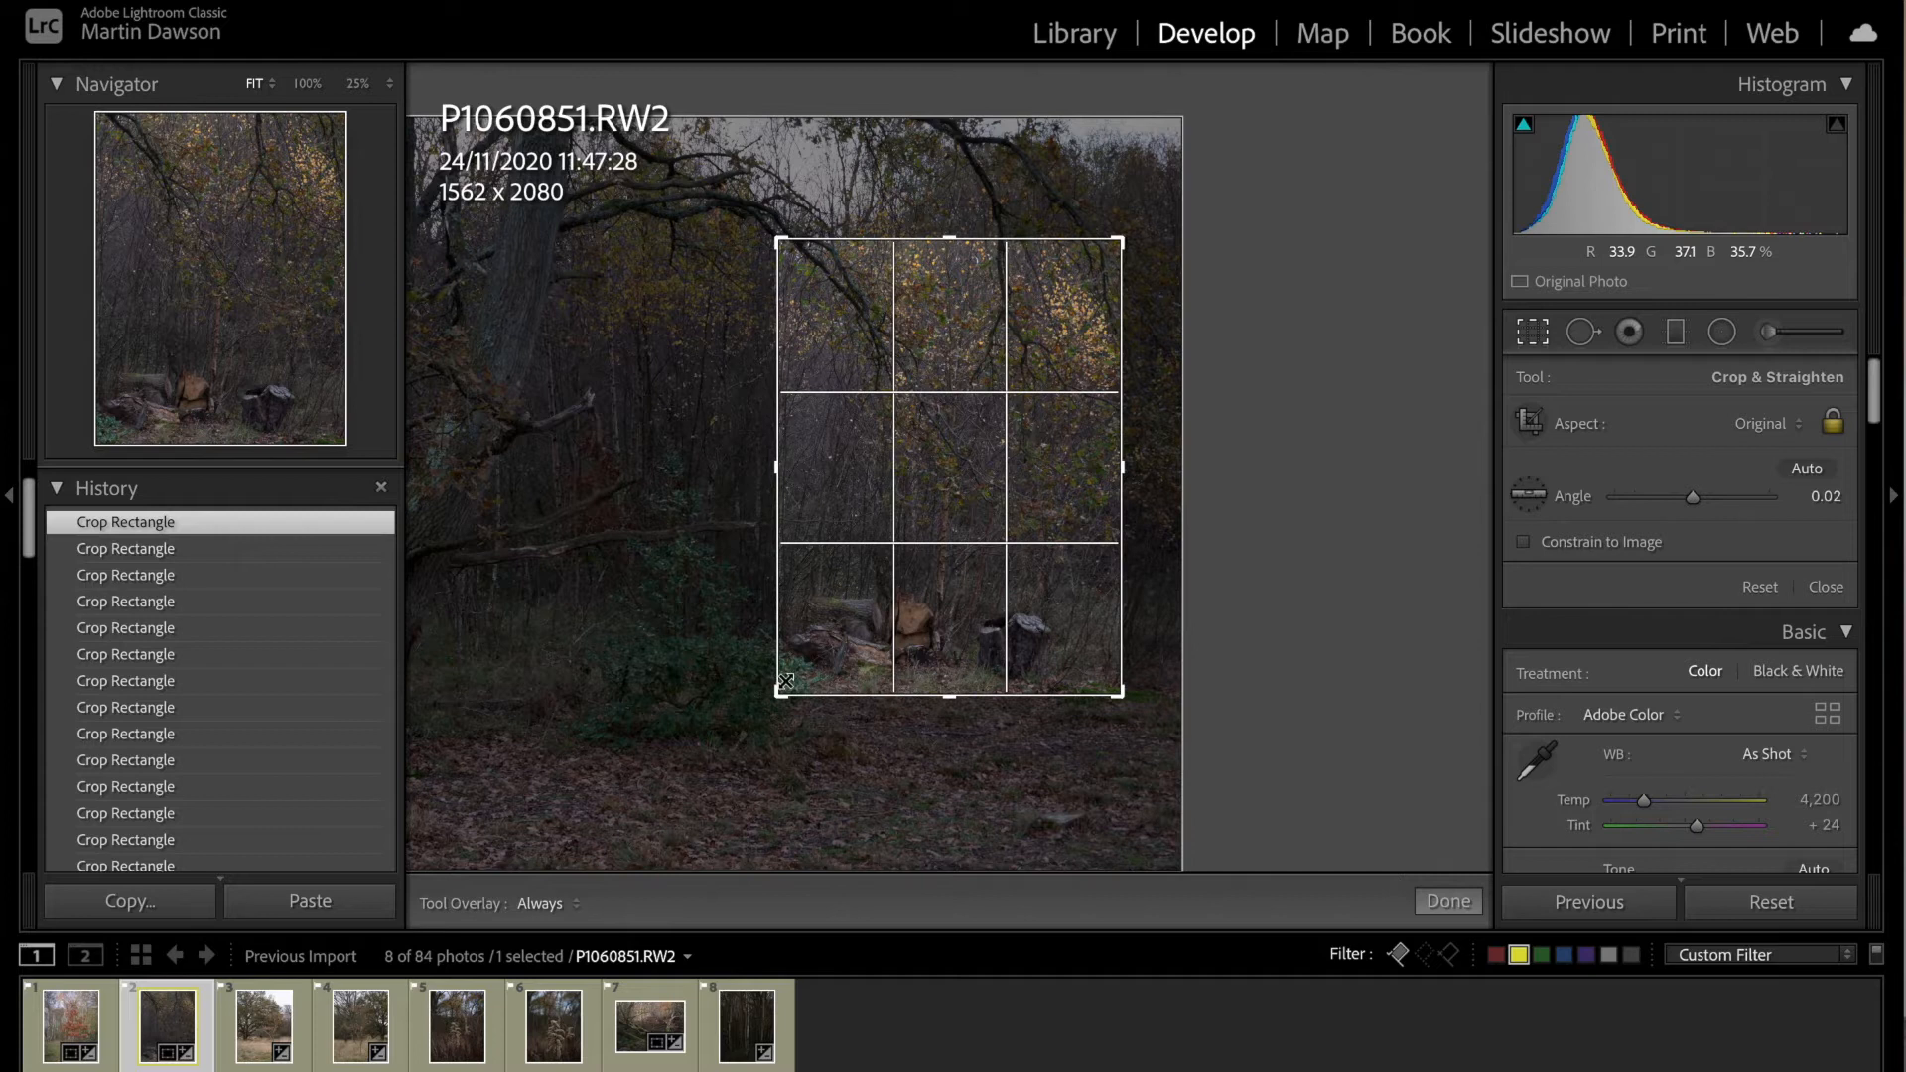
left_click(1448, 903)
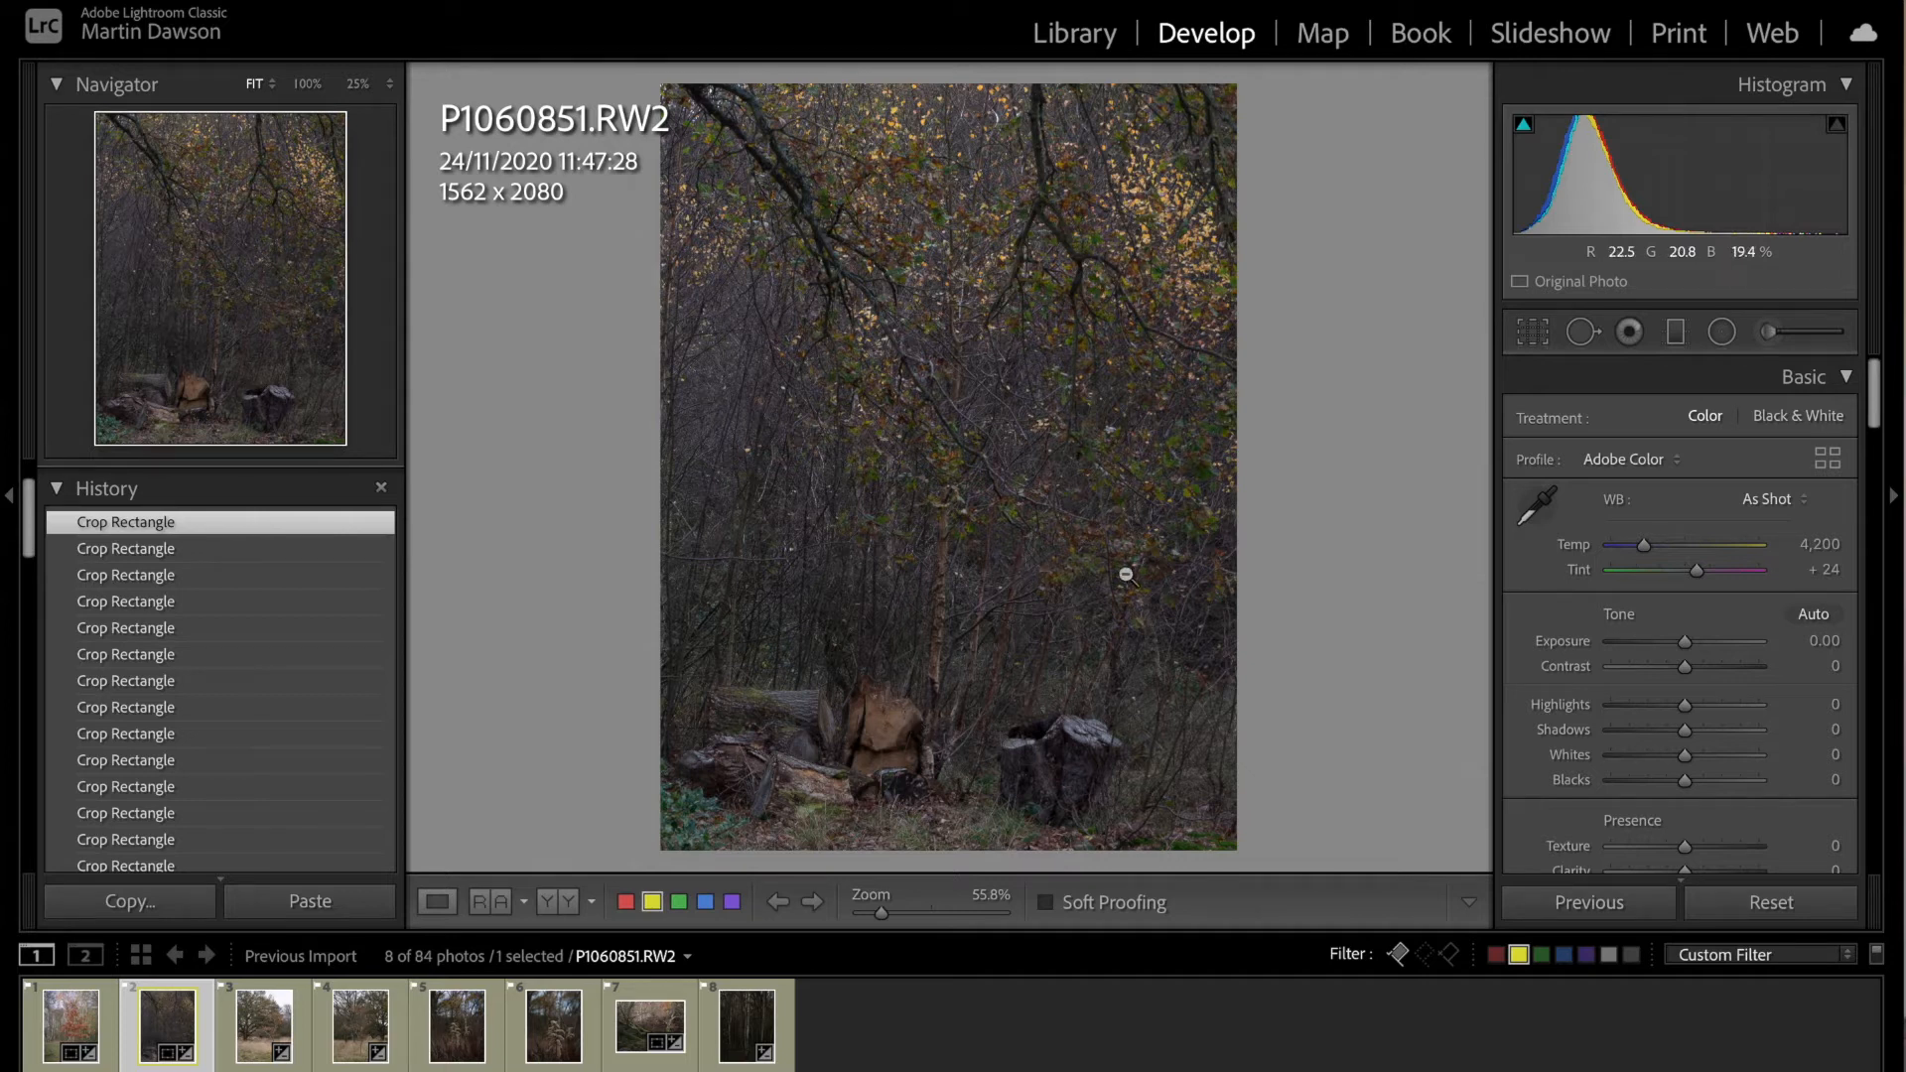
Step: Set the cropped log photo's exposure to +0.35, blacks to -14 and shadows to +21
left_click_drag(1683, 640, 1690, 642)
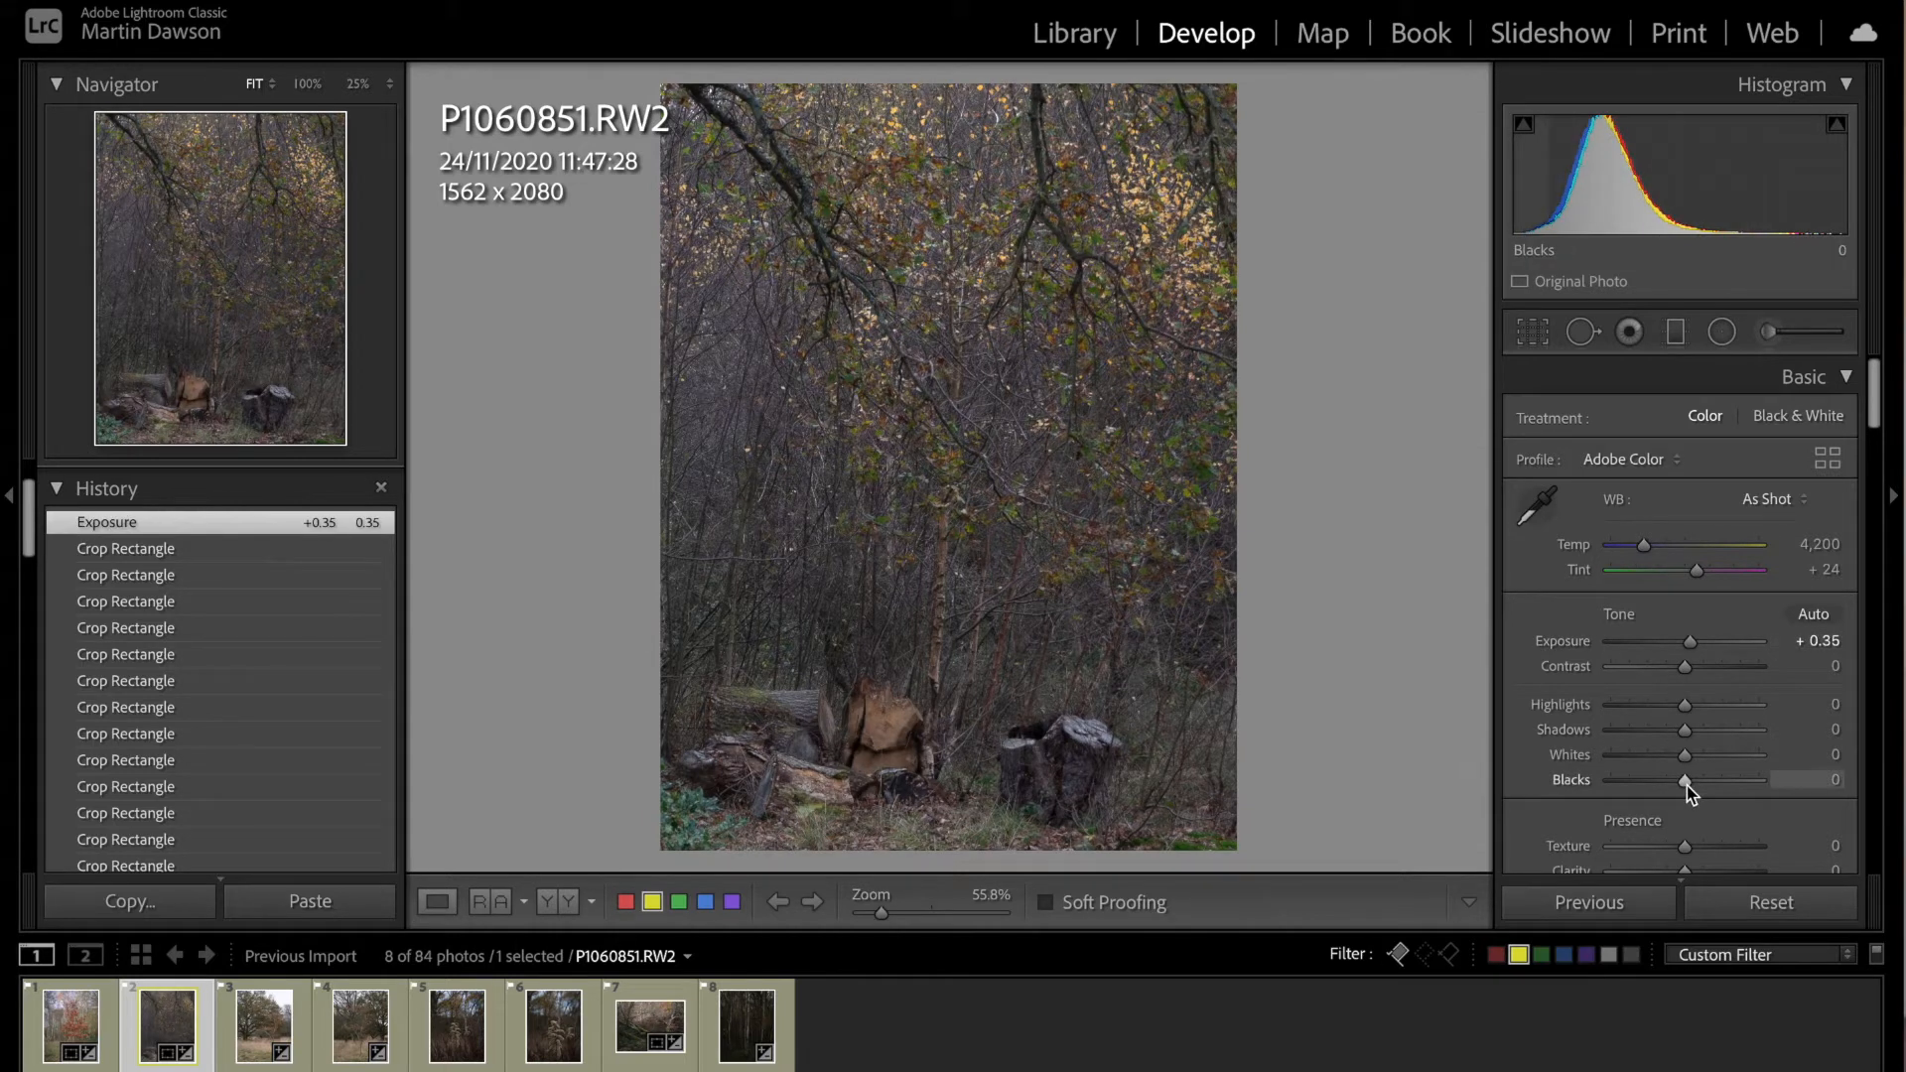
mouse_move(1676, 788)
left_mouse_down()
mouse_move(1754, 787)
mouse_move(1682, 788)
left_mouse_up()
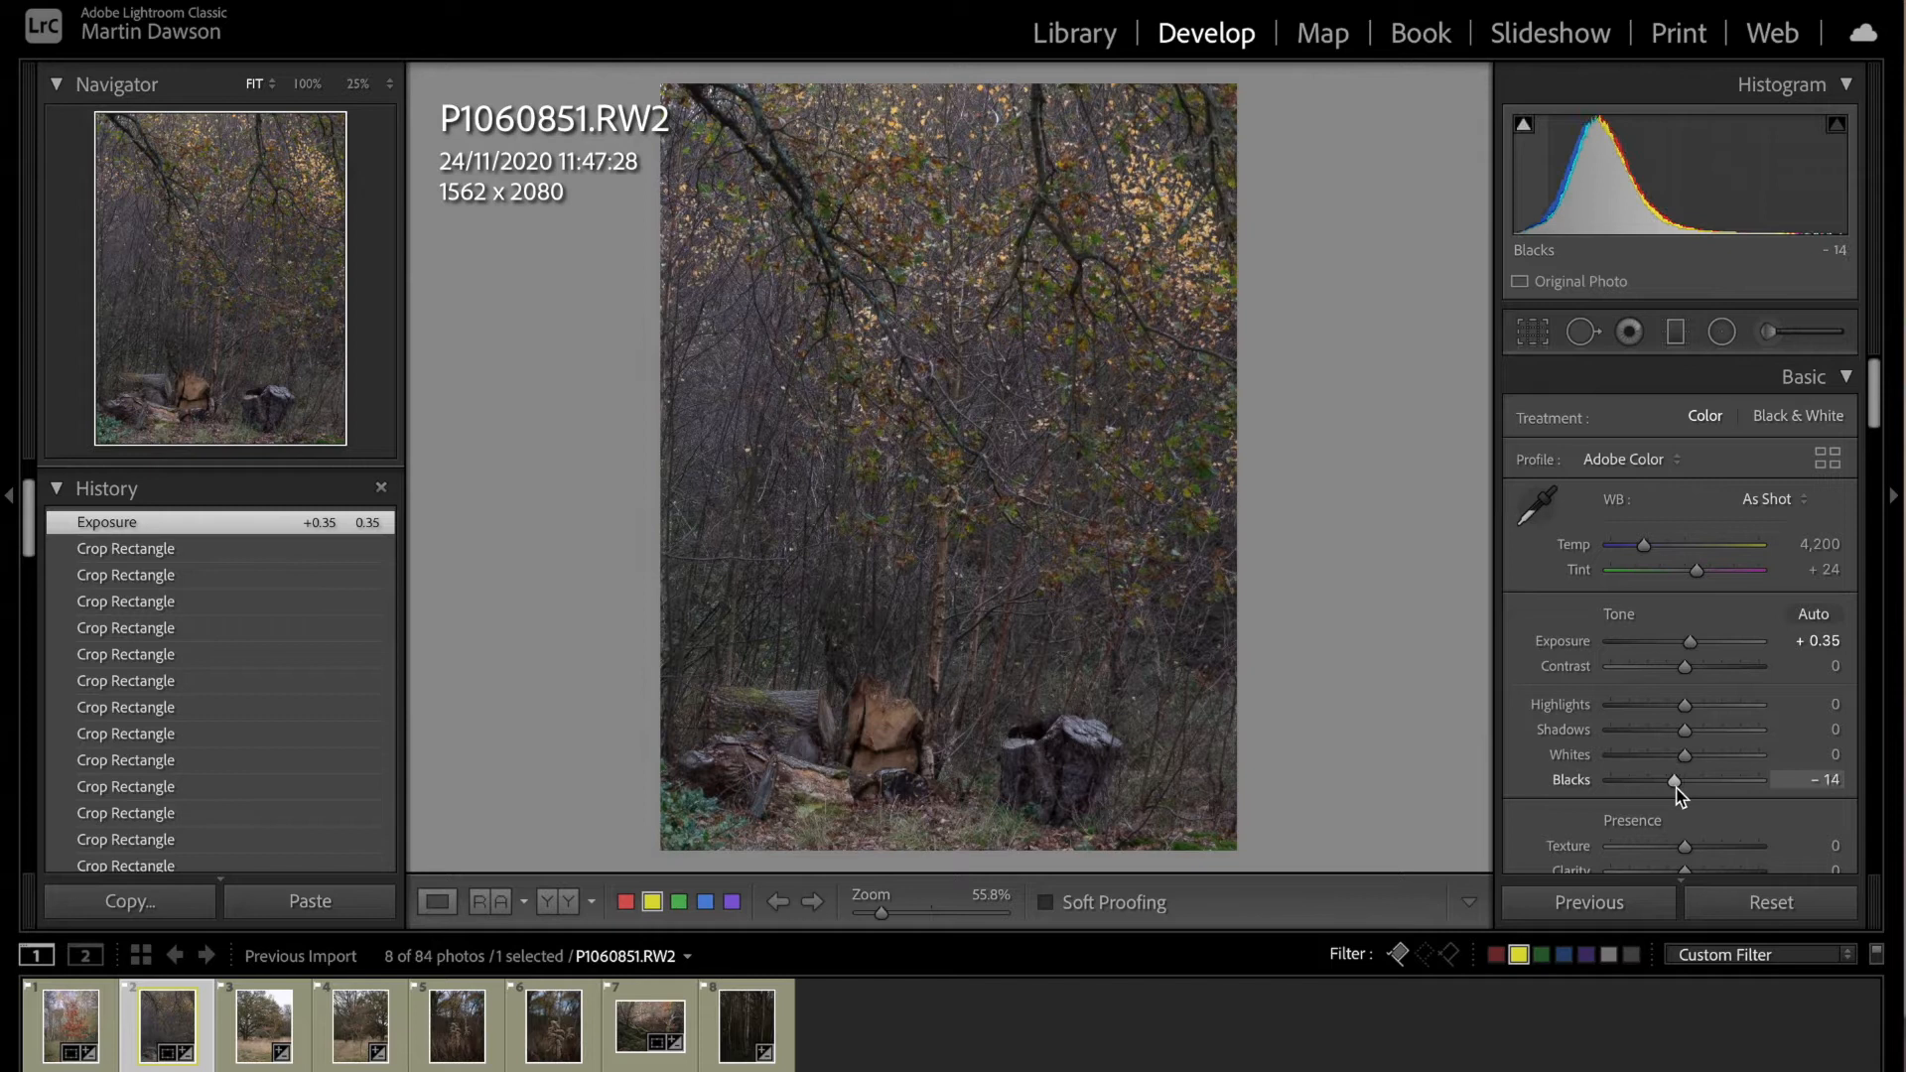
left_click_drag(1685, 733, 1700, 734)
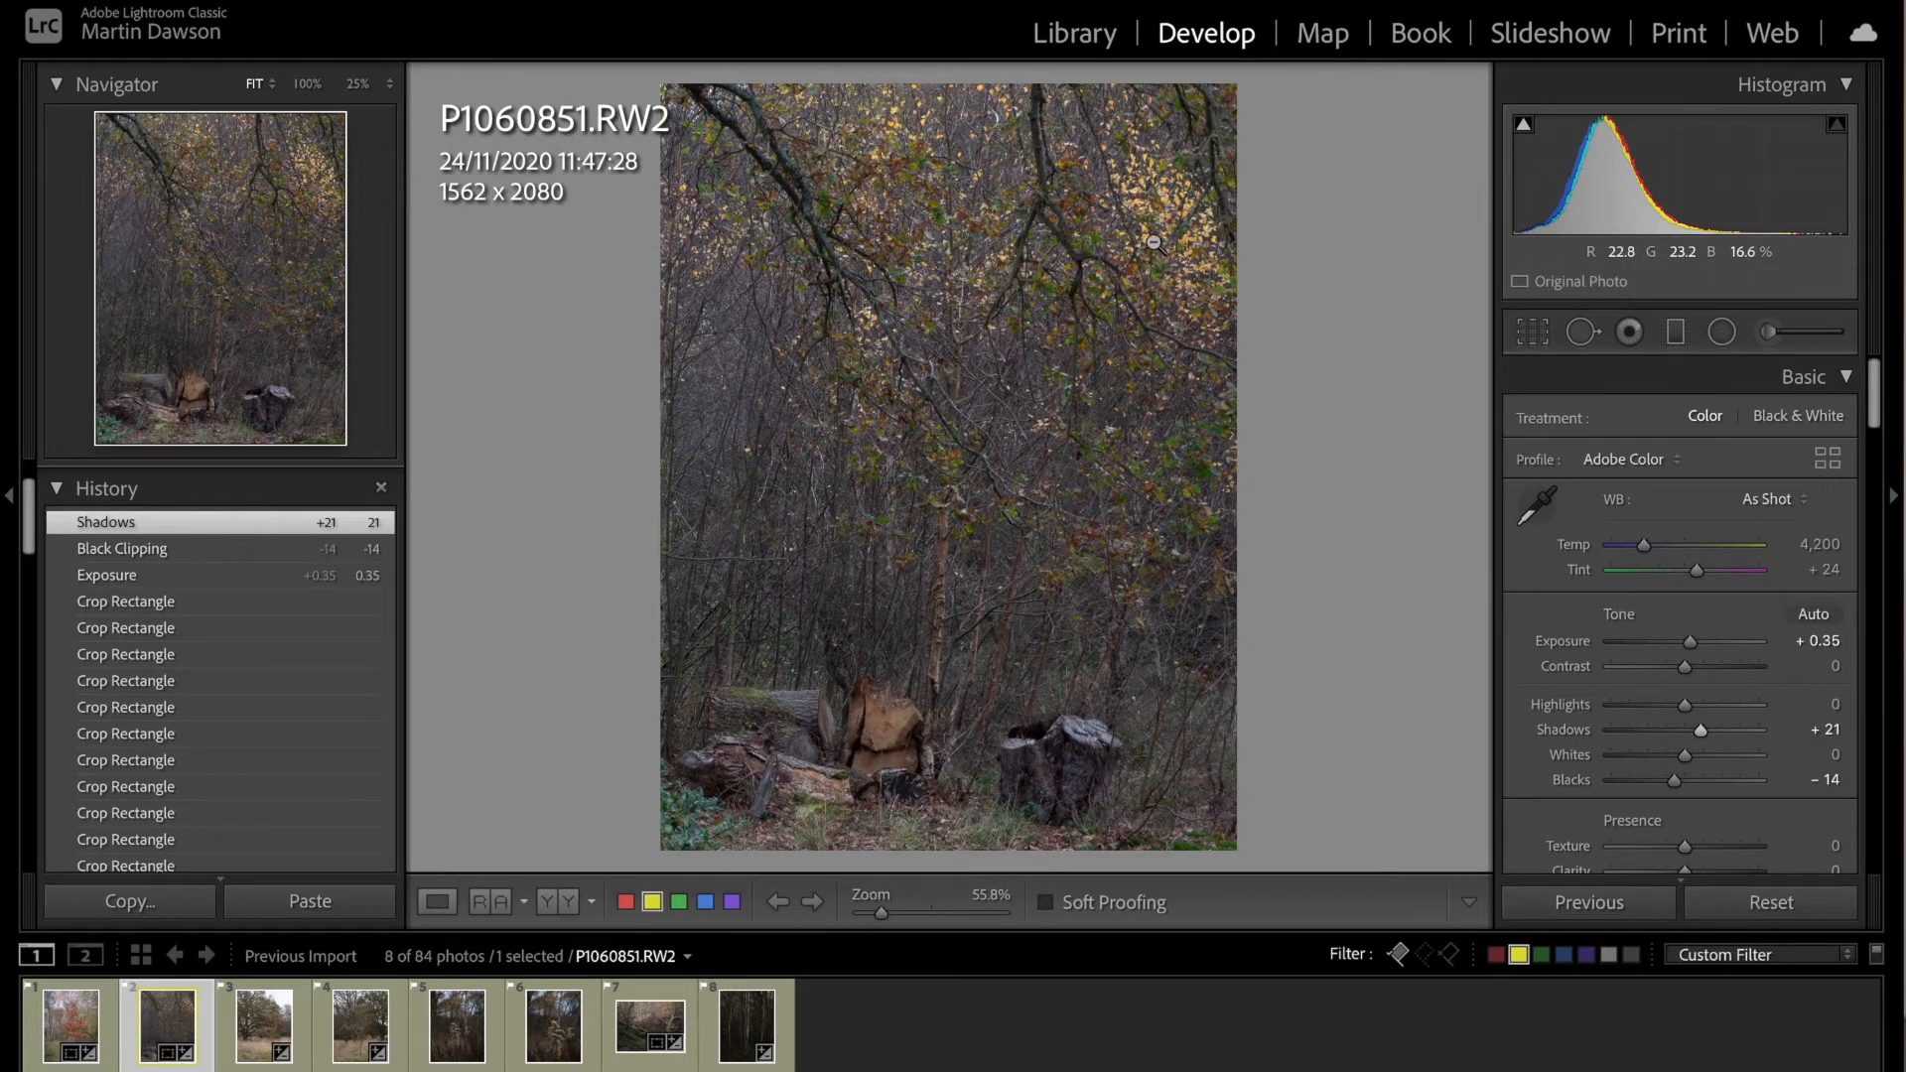
scroll(1692, 810, "down", 3)
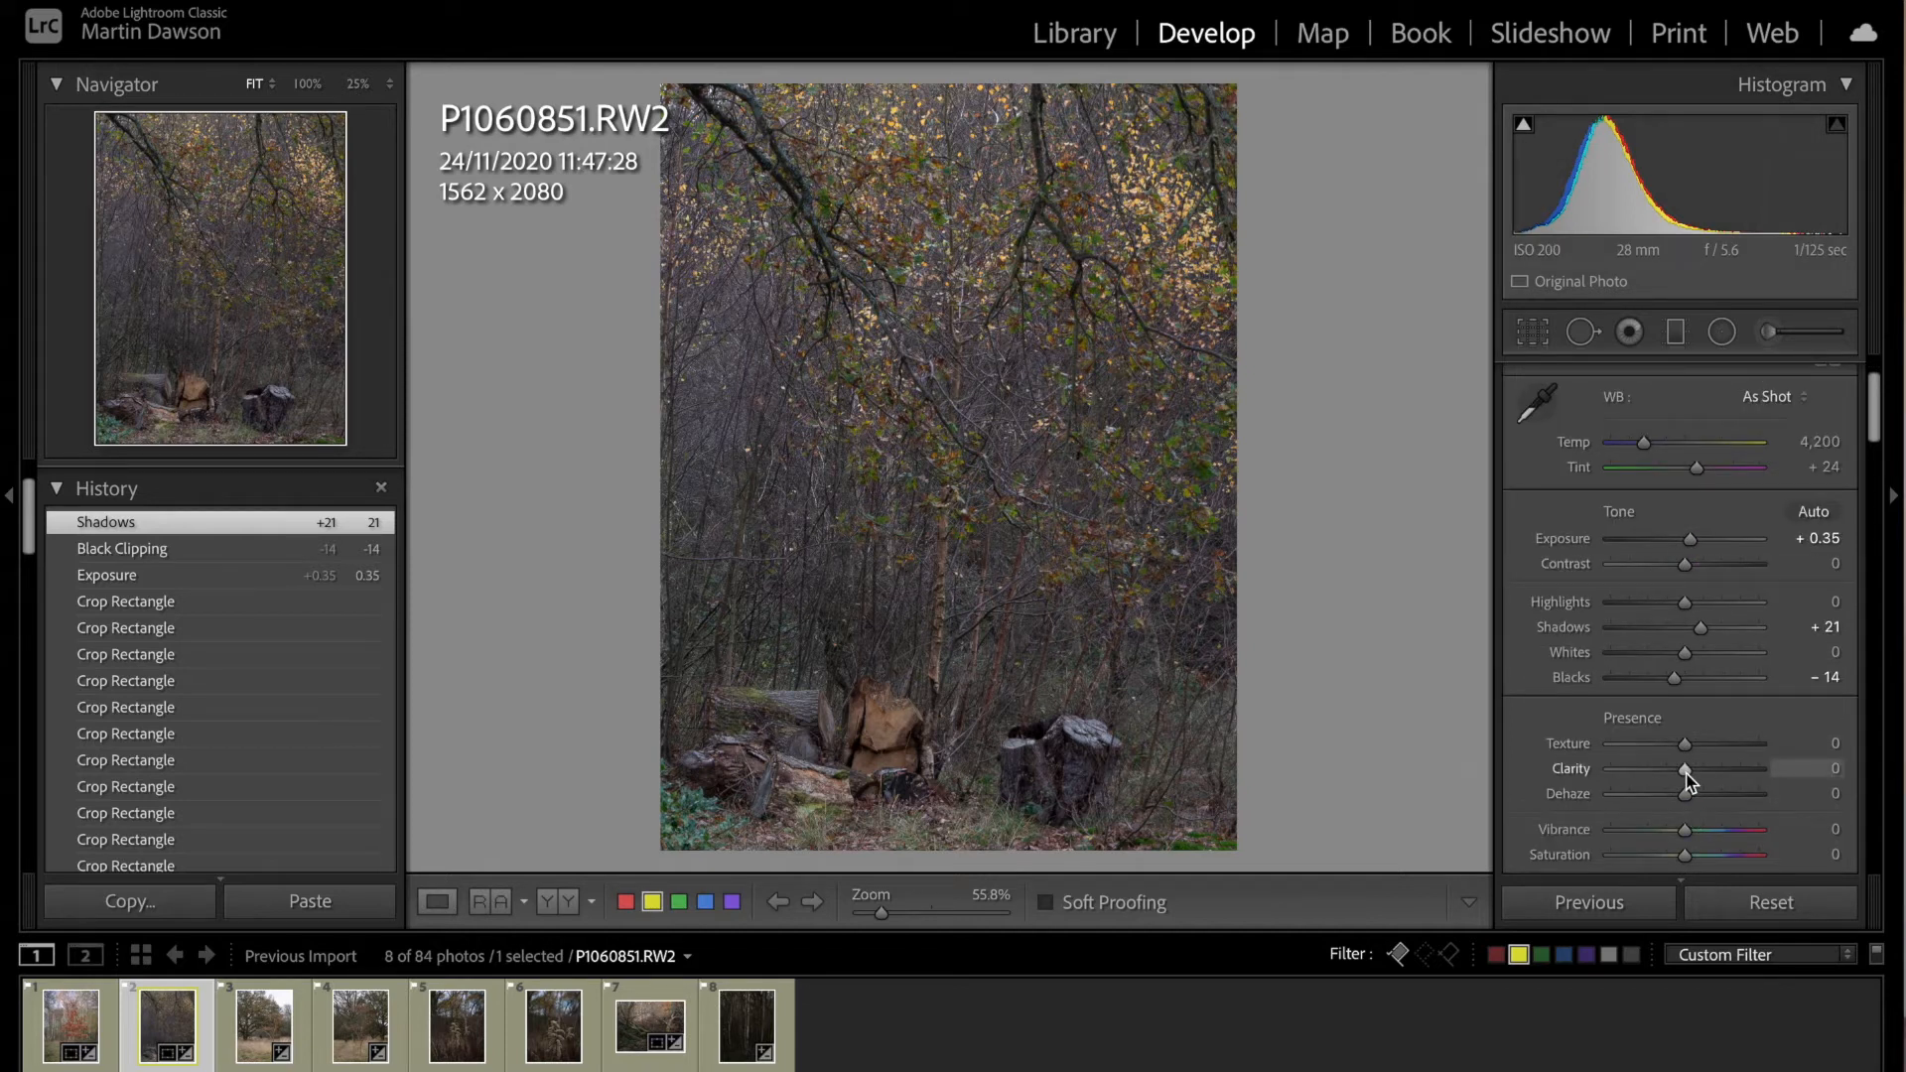
Step: Set the log photo's clarity to +7 and texture to +9, and its tone curve lights to +9 and darks to -7
left_click_drag(1690, 772, 1691, 747)
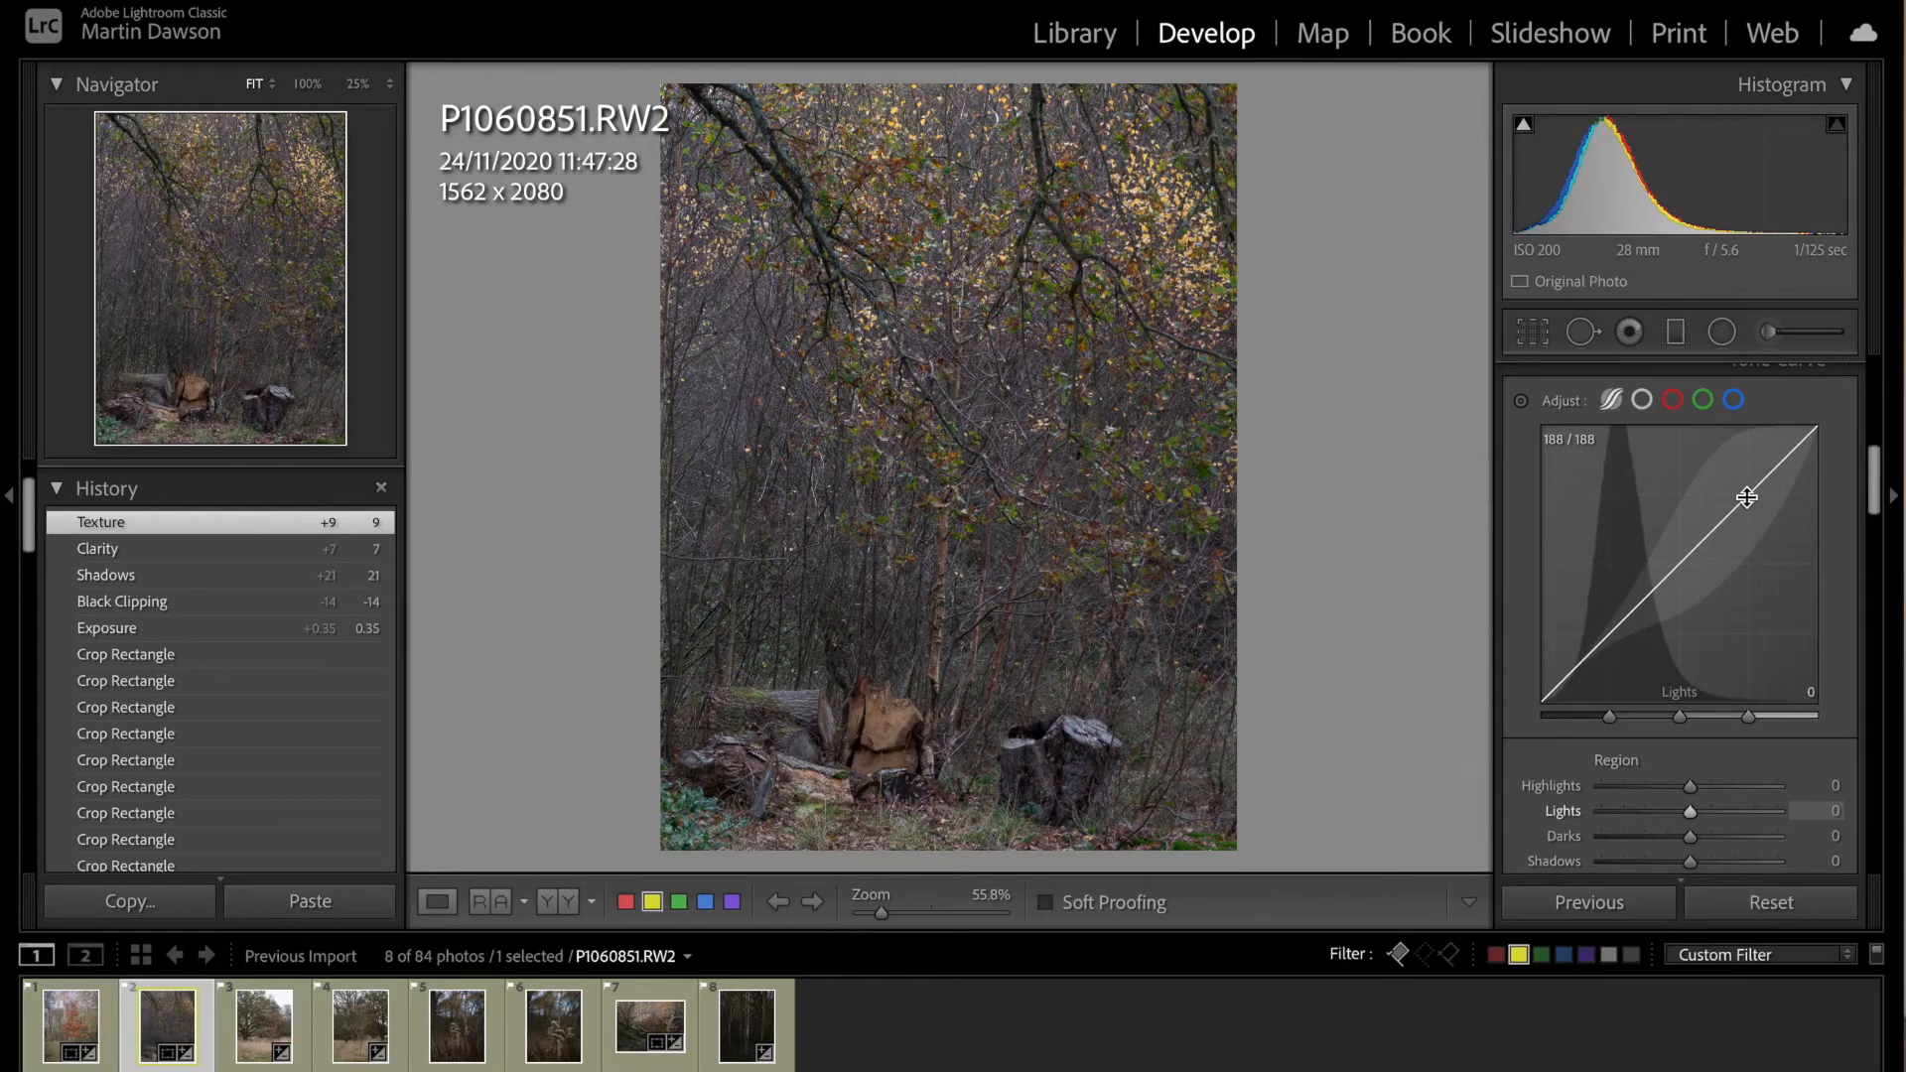
left_click_drag(1745, 499, 1745, 494)
left_click_drag(1609, 634, 1607, 643)
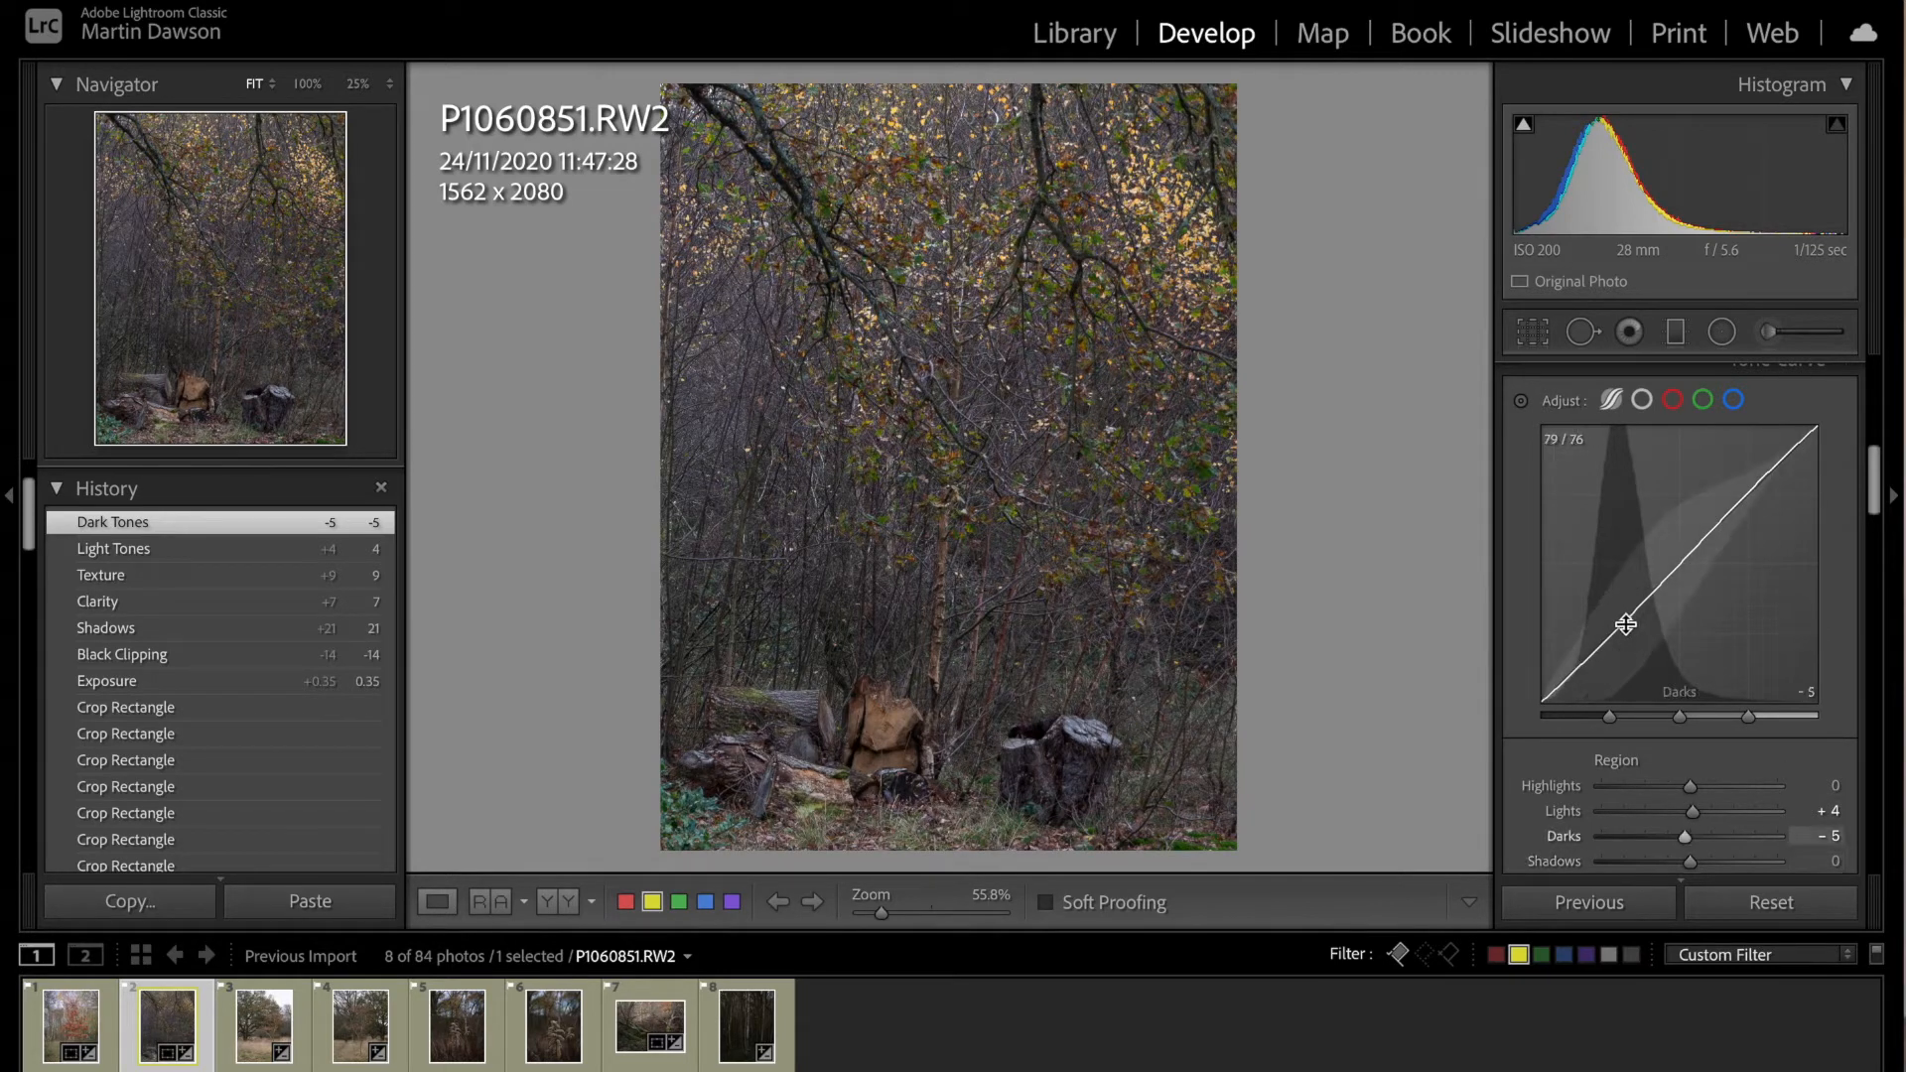
left_click_drag(1625, 625, 1615, 632)
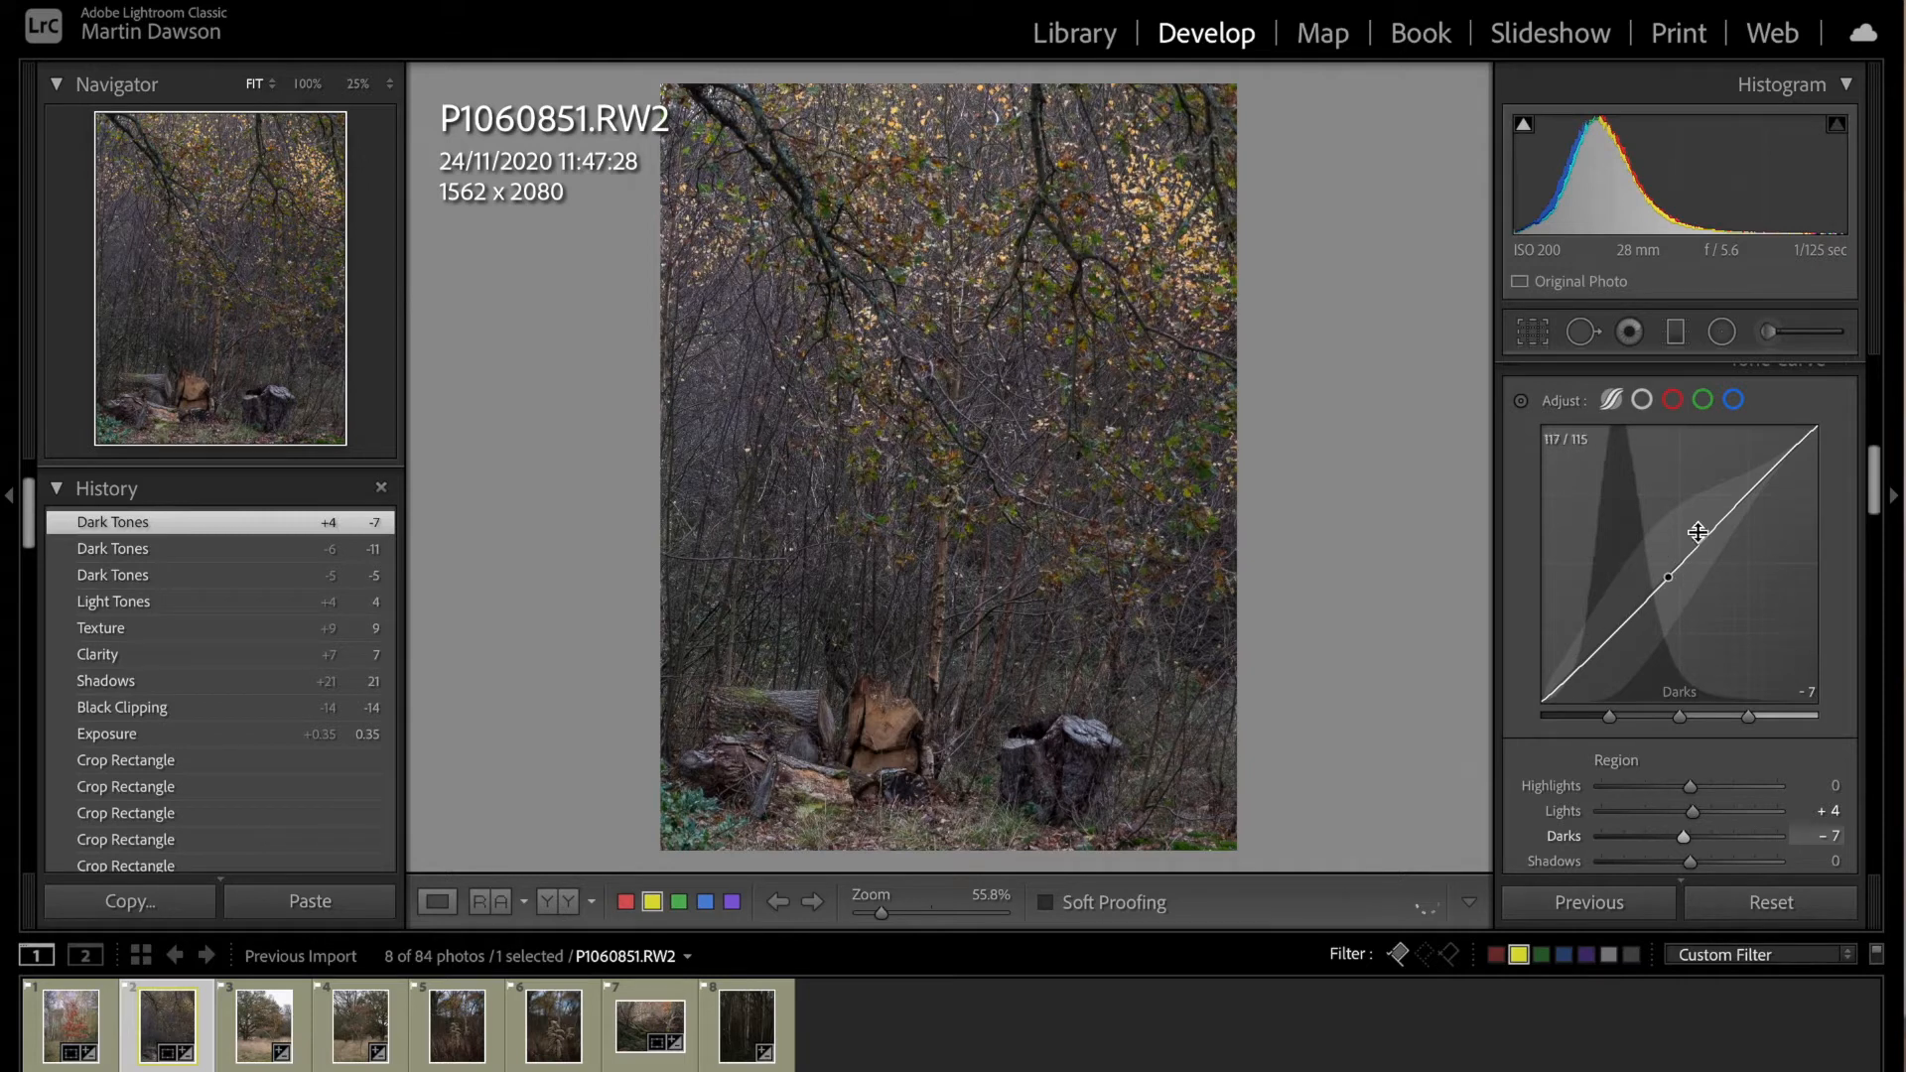
left_click_drag(1739, 501, 1737, 497)
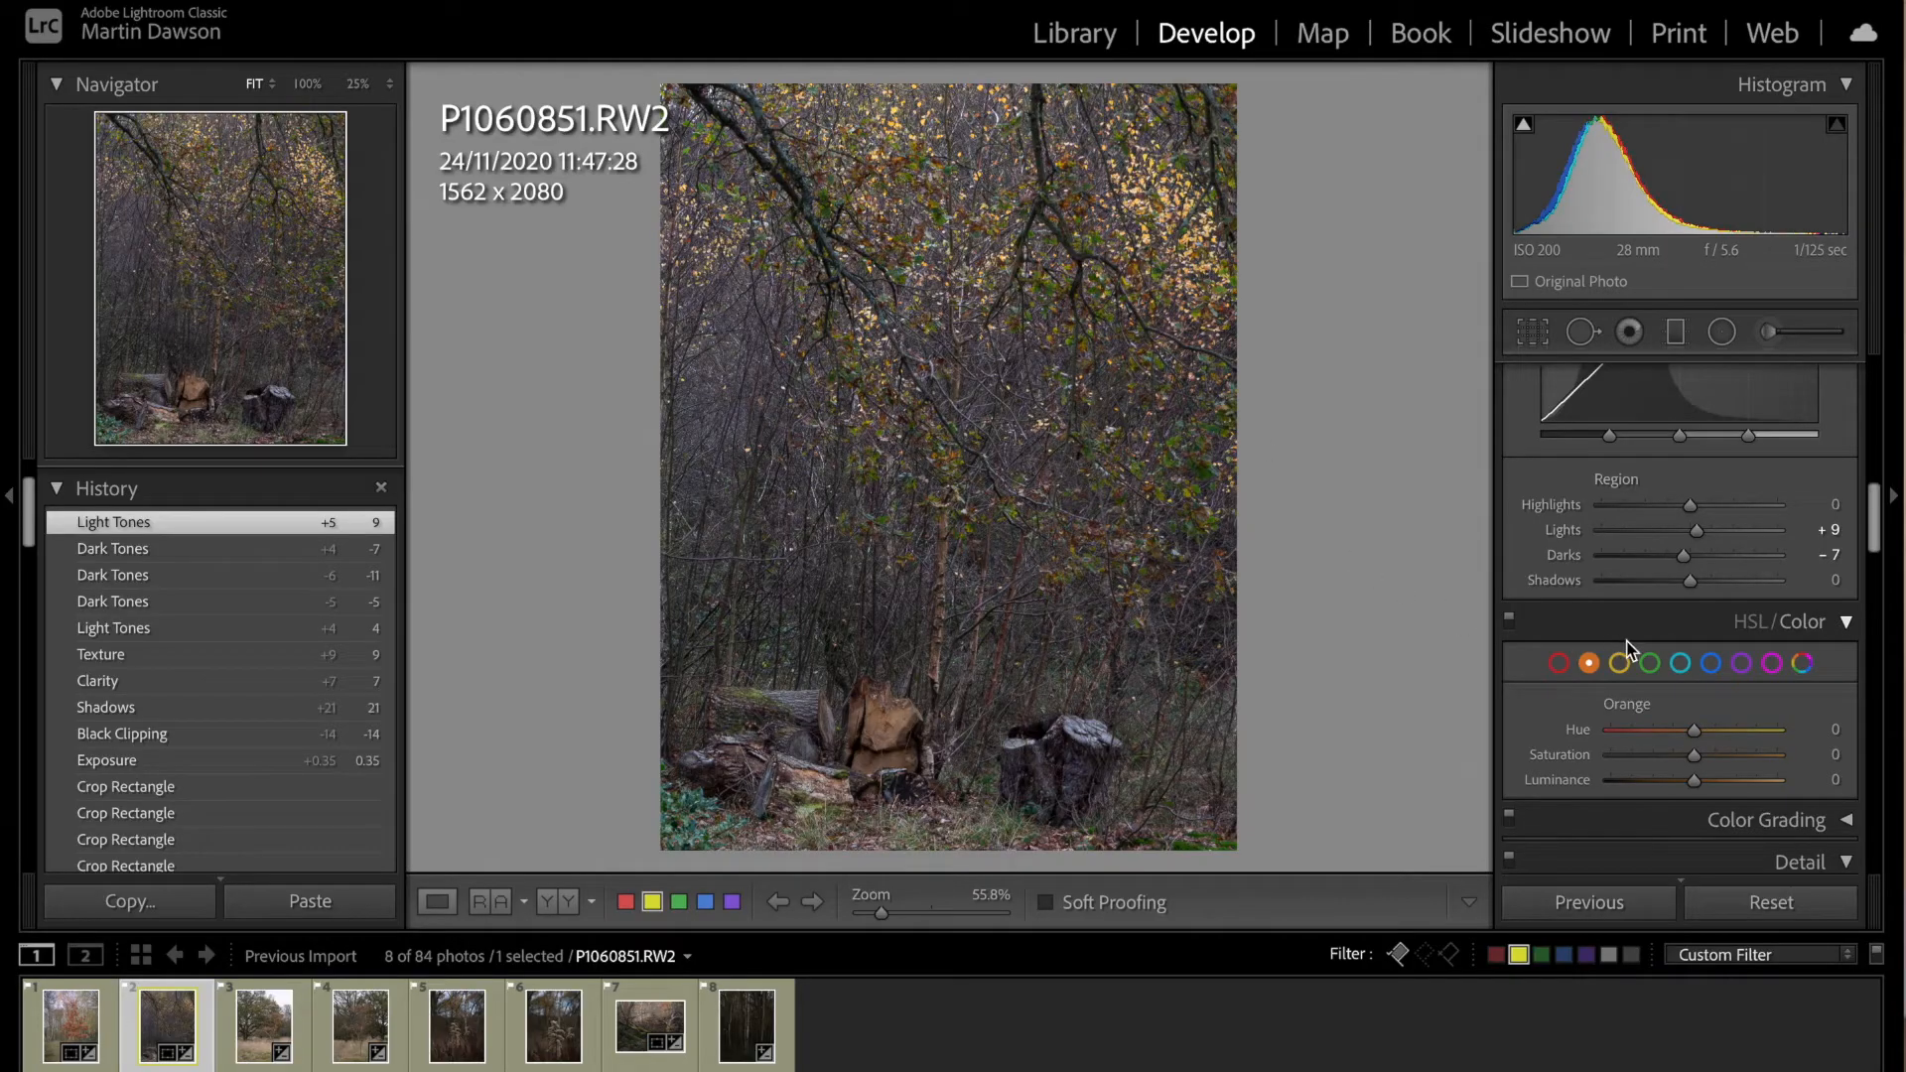
Step: Adjust the log photo's yellow tones with hue -30, saturation +12 and luminance +11
left_click(1620, 664)
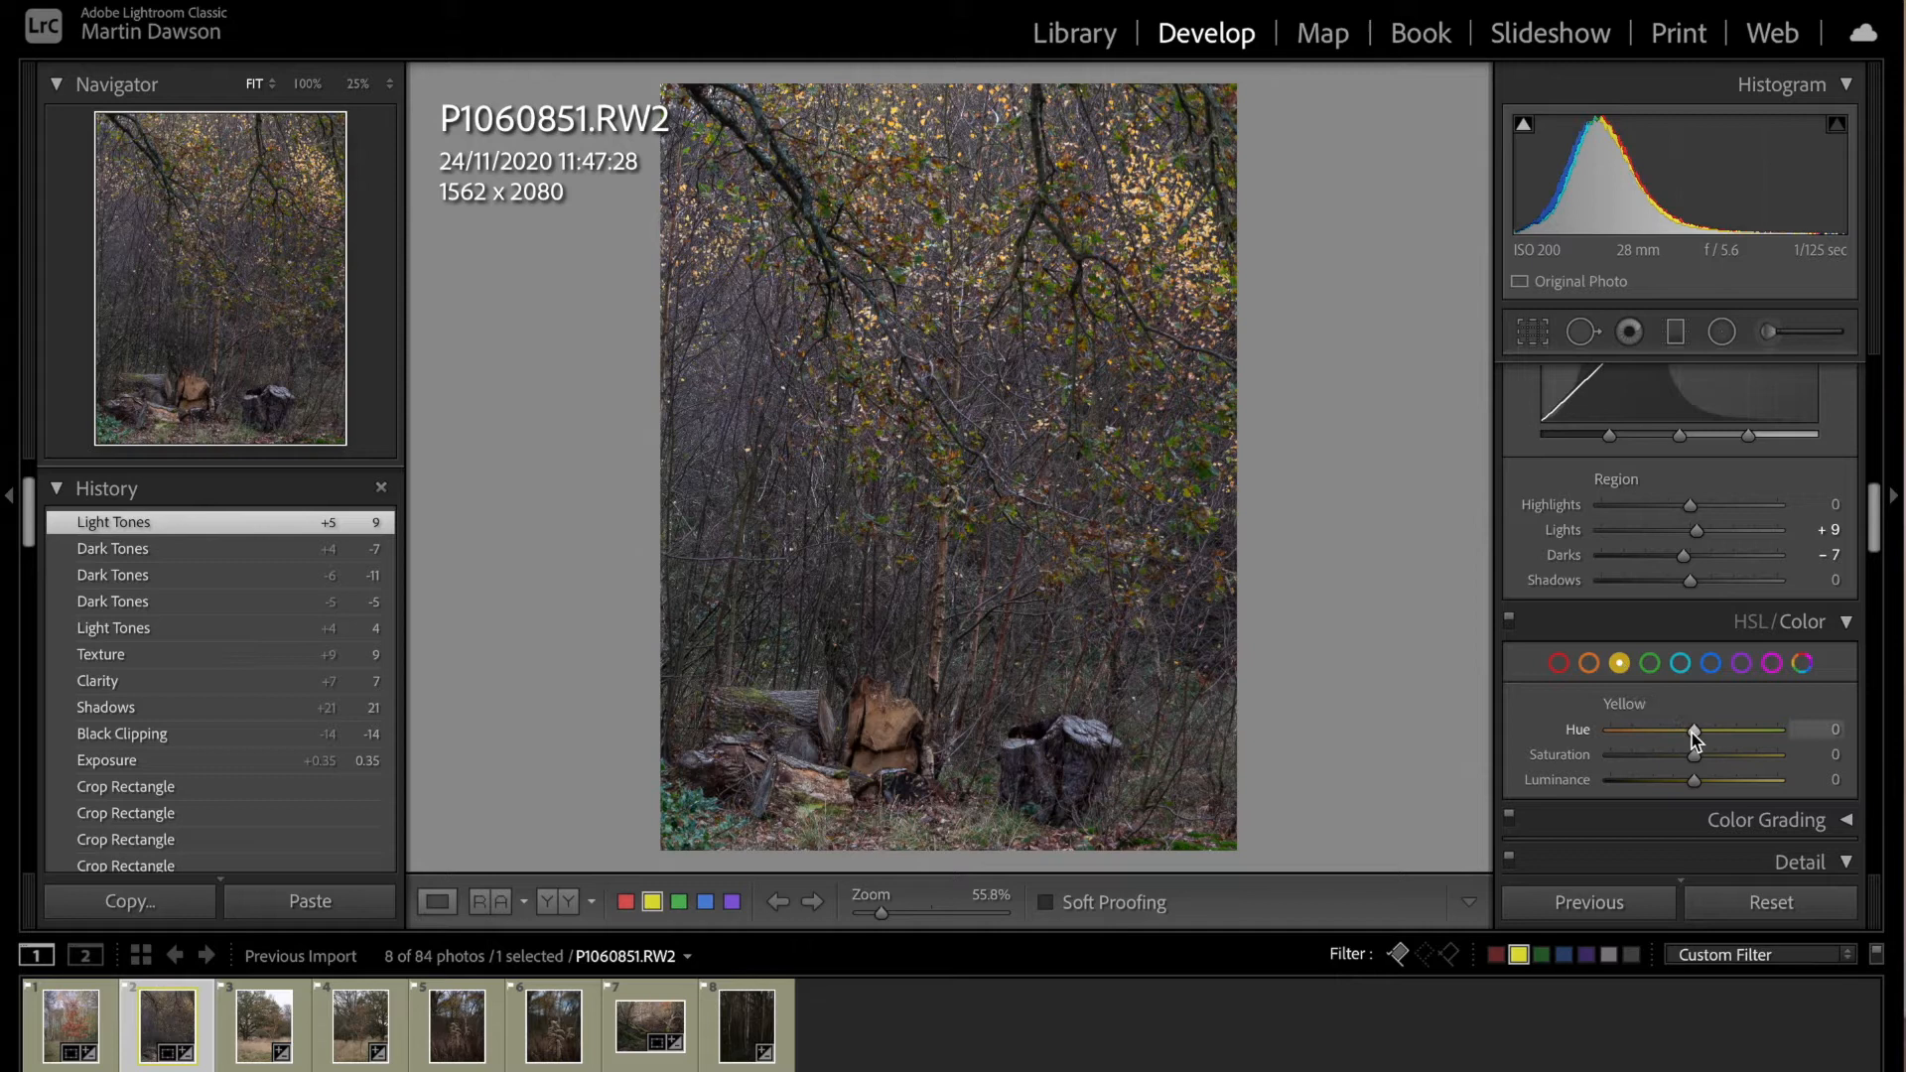
left_click_drag(1692, 733, 1706, 761)
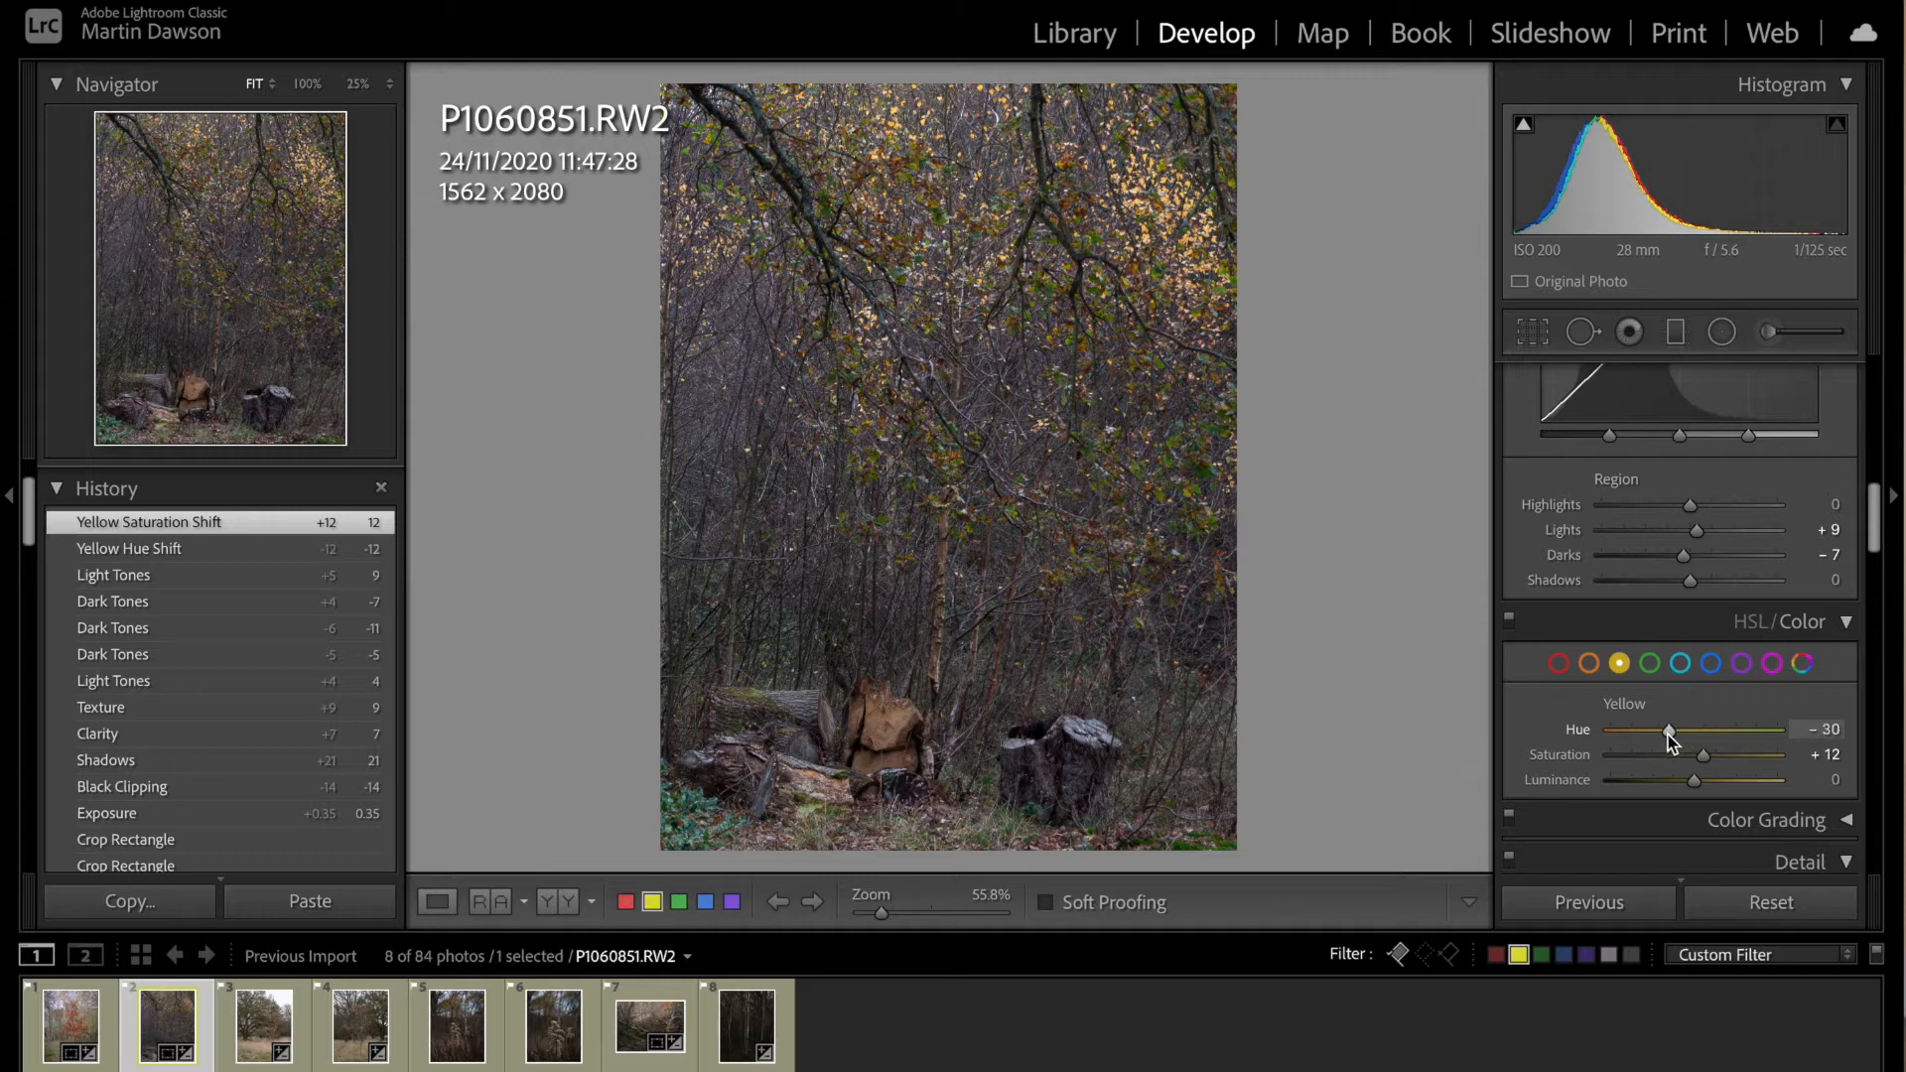
left_click_drag(1672, 739, 1672, 738)
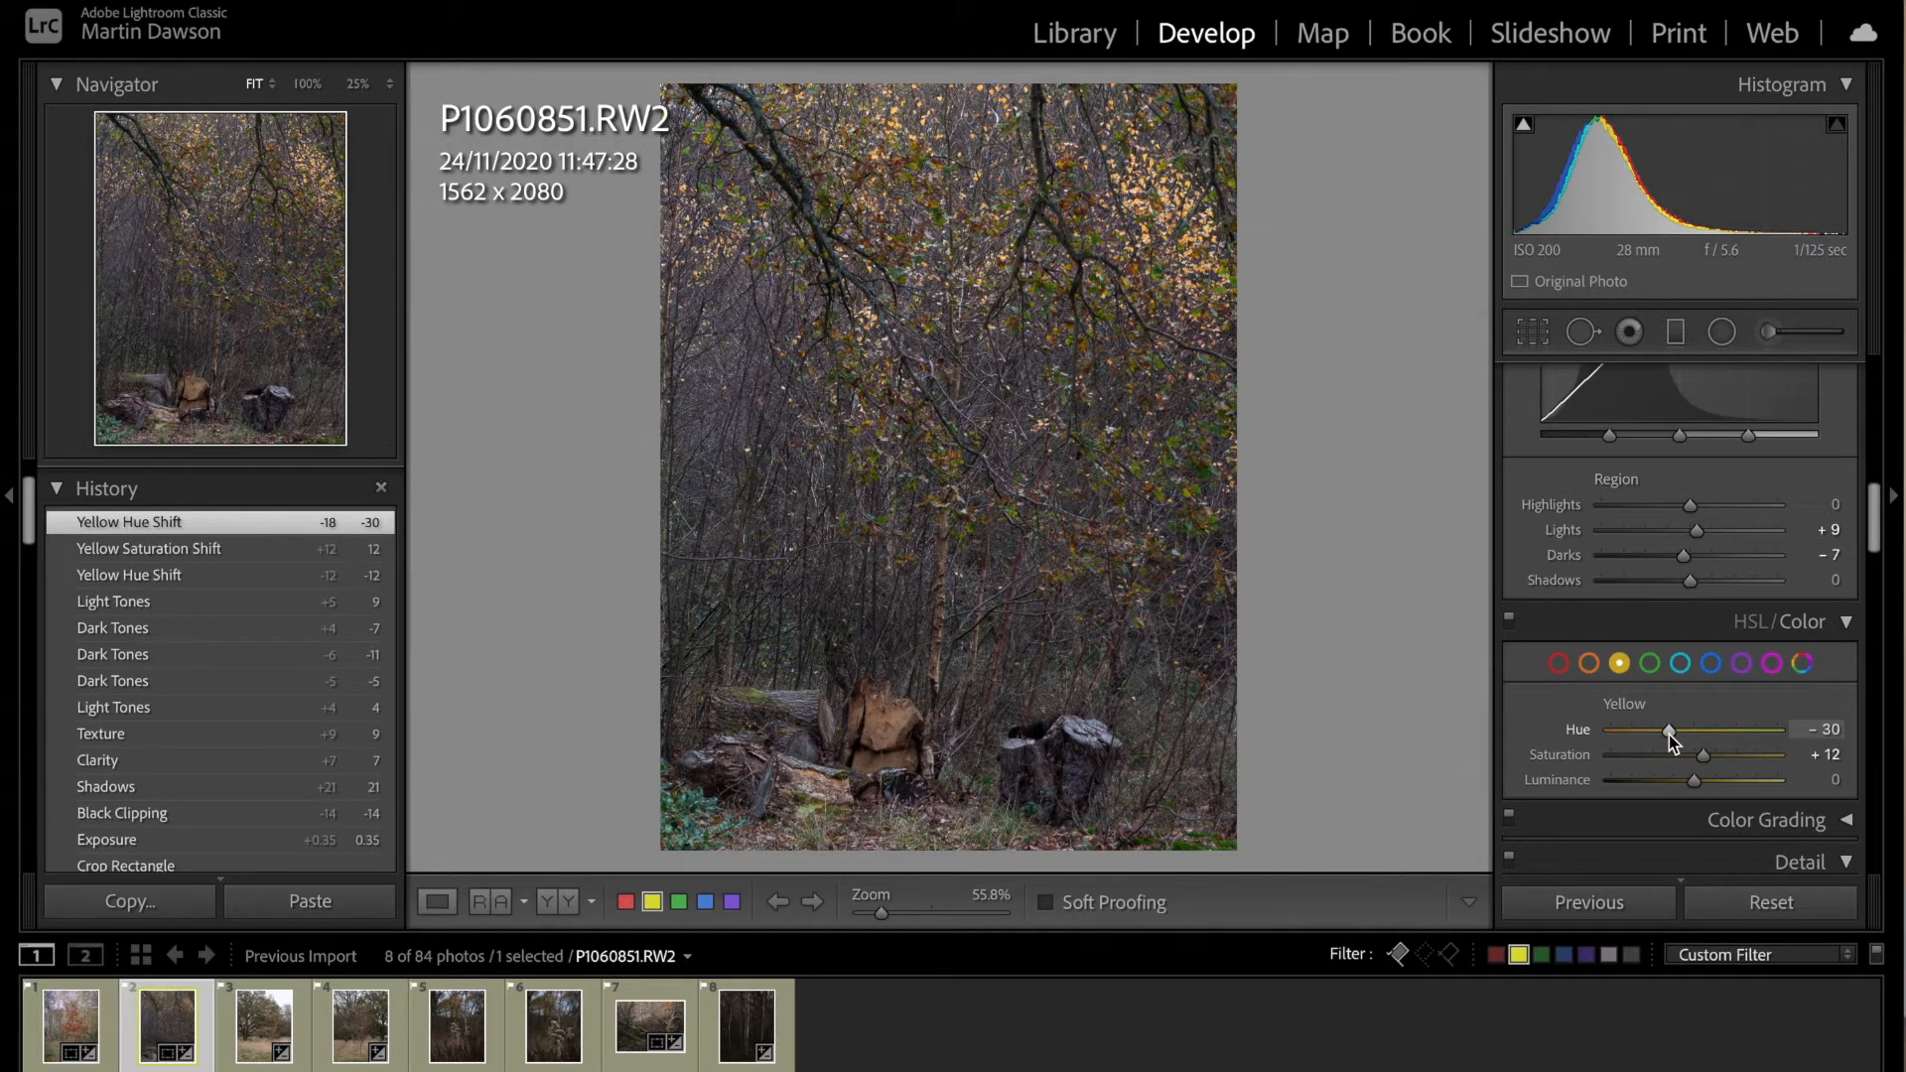
left_click_drag(1695, 784, 1705, 784)
Step: Adjust the log photo's orange tones with hue -14 and saturation +18, and close the crop overlay
left_click(1589, 666)
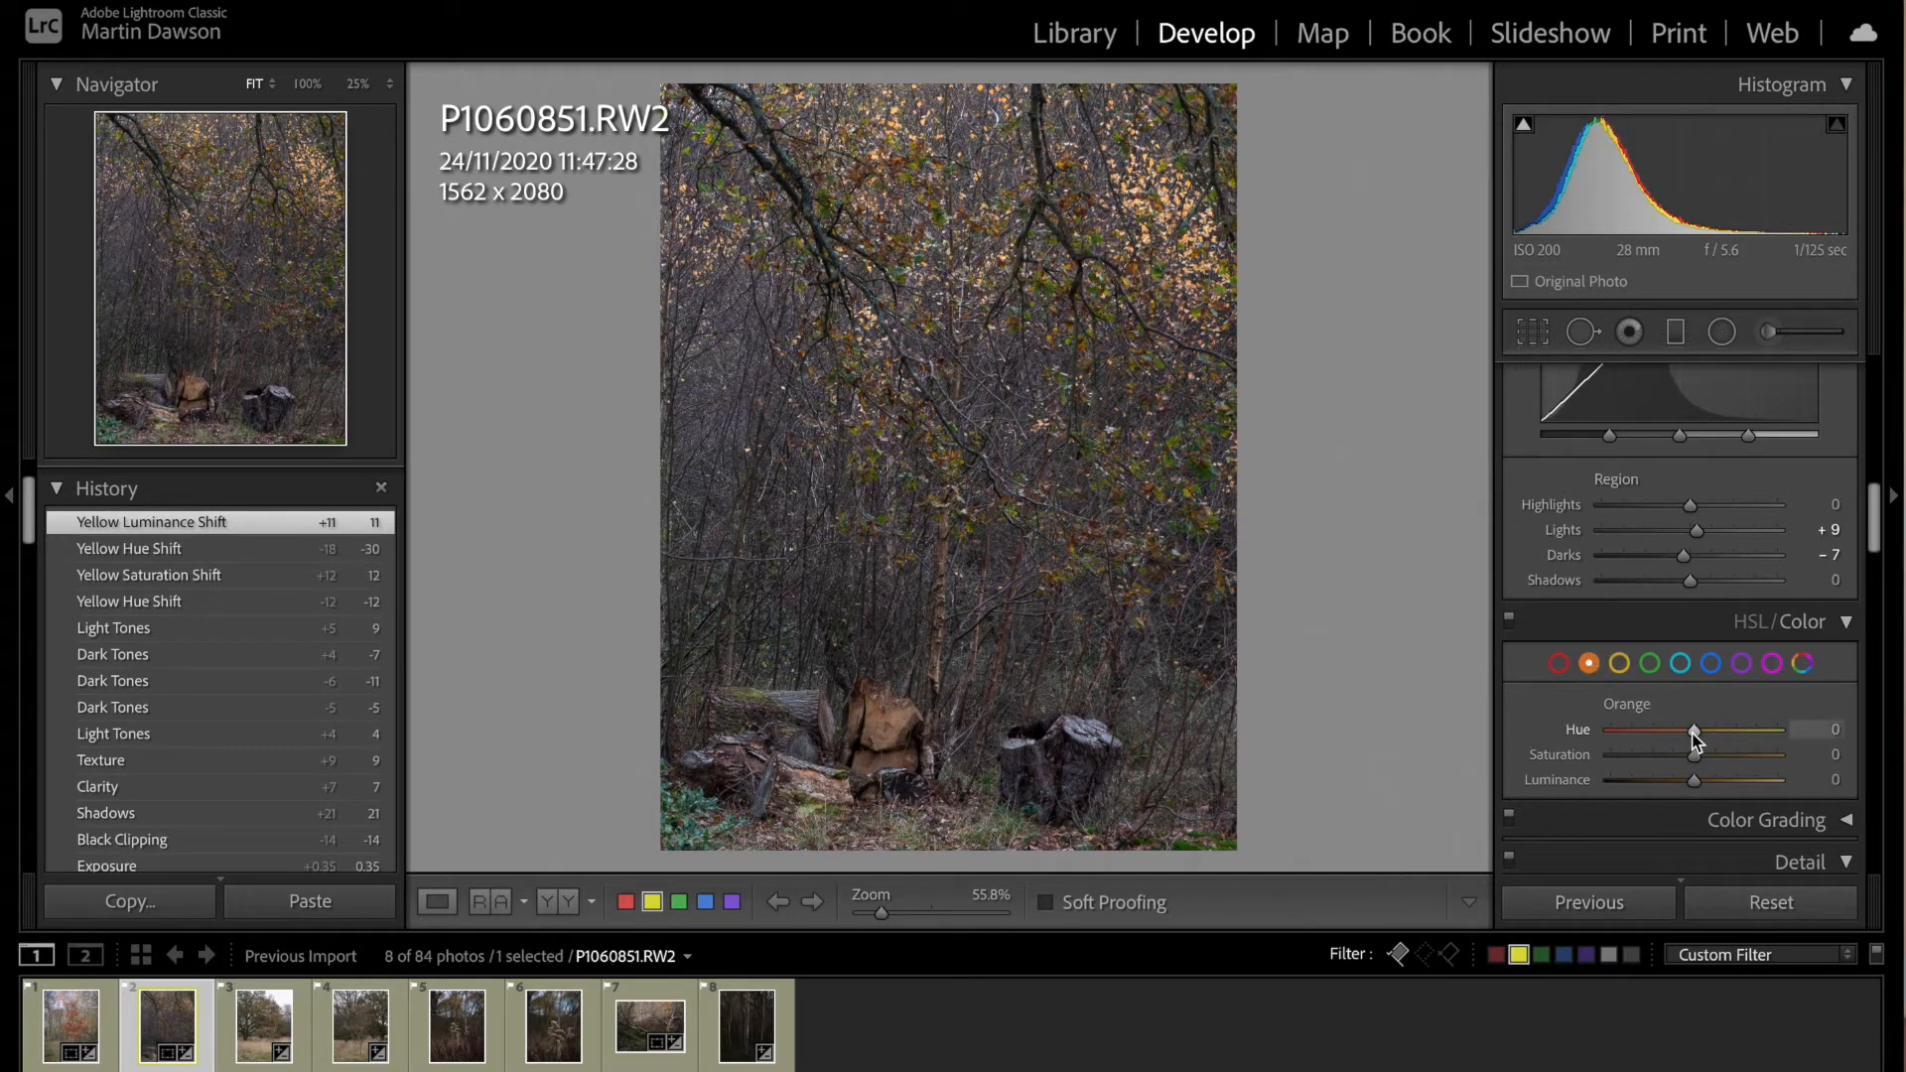
left_click_drag(1694, 733, 1685, 743)
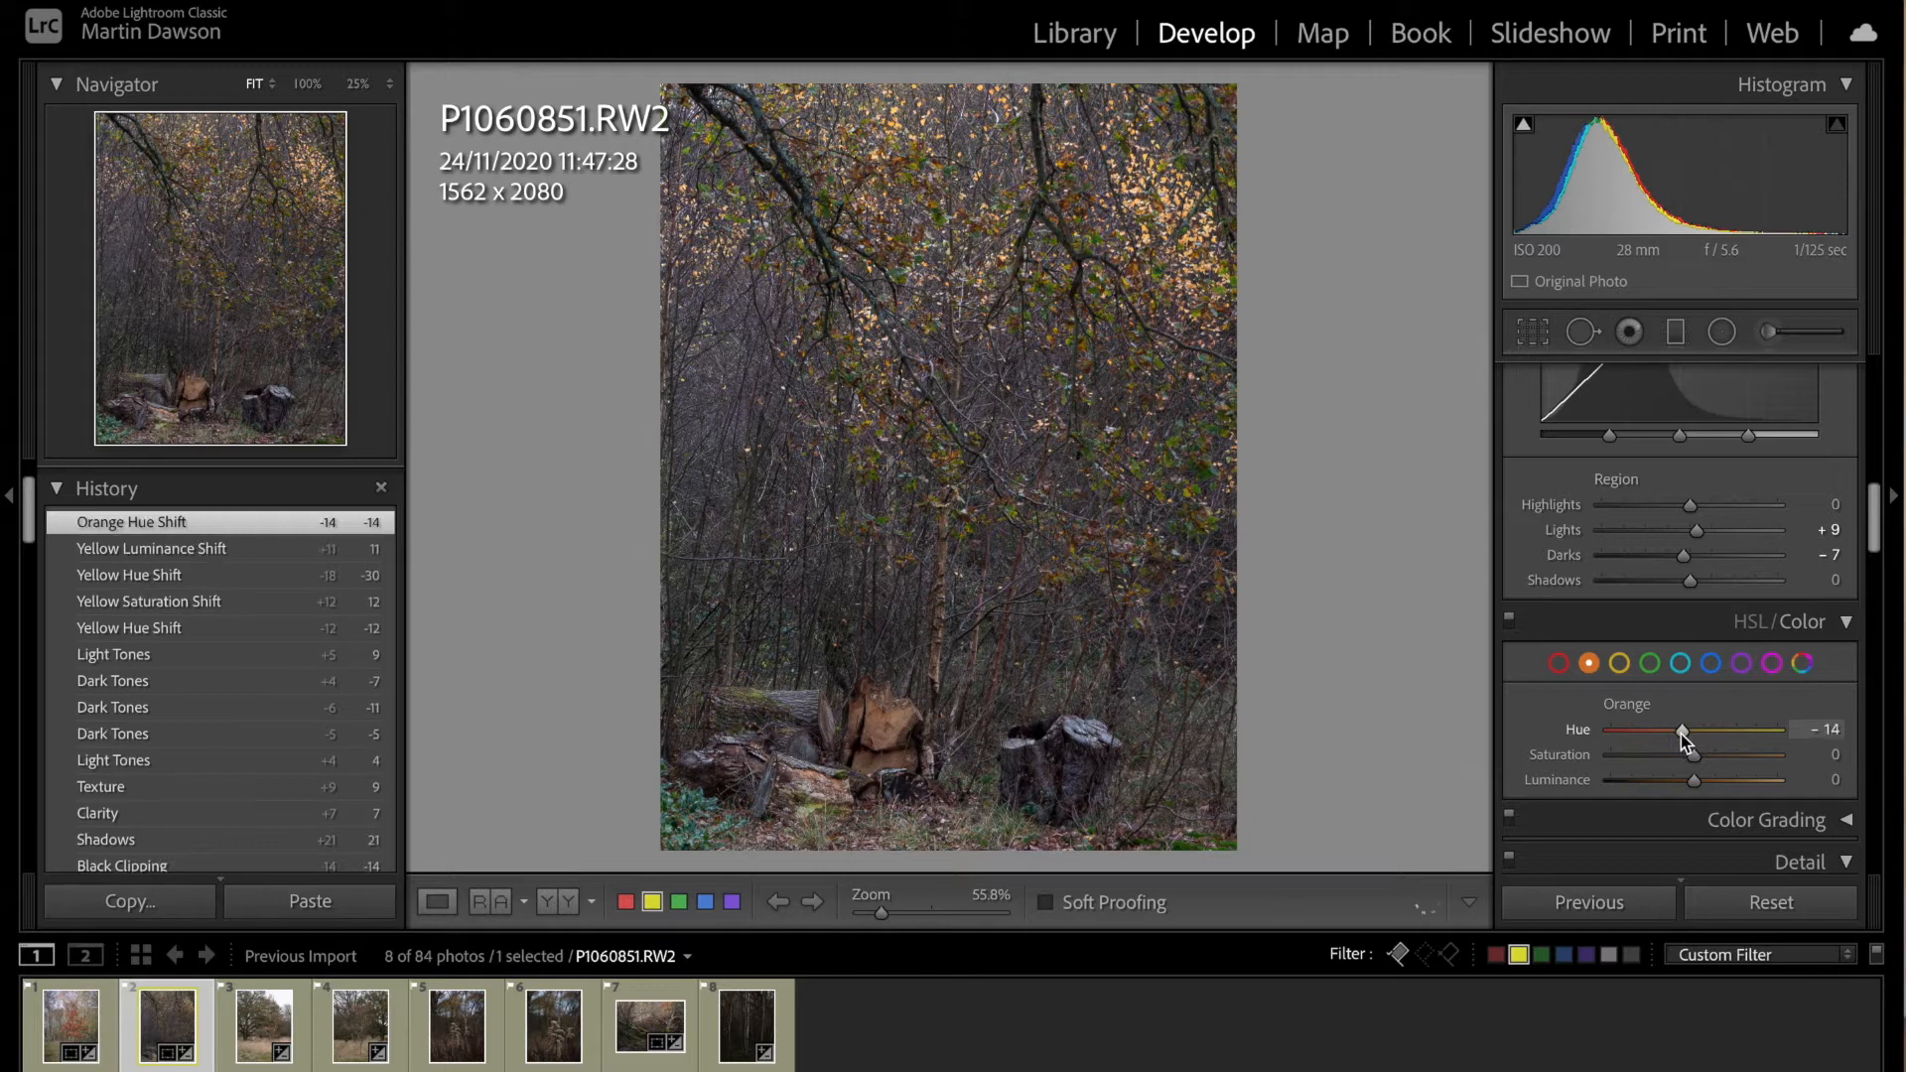
left_click_drag(1694, 756, 1707, 750)
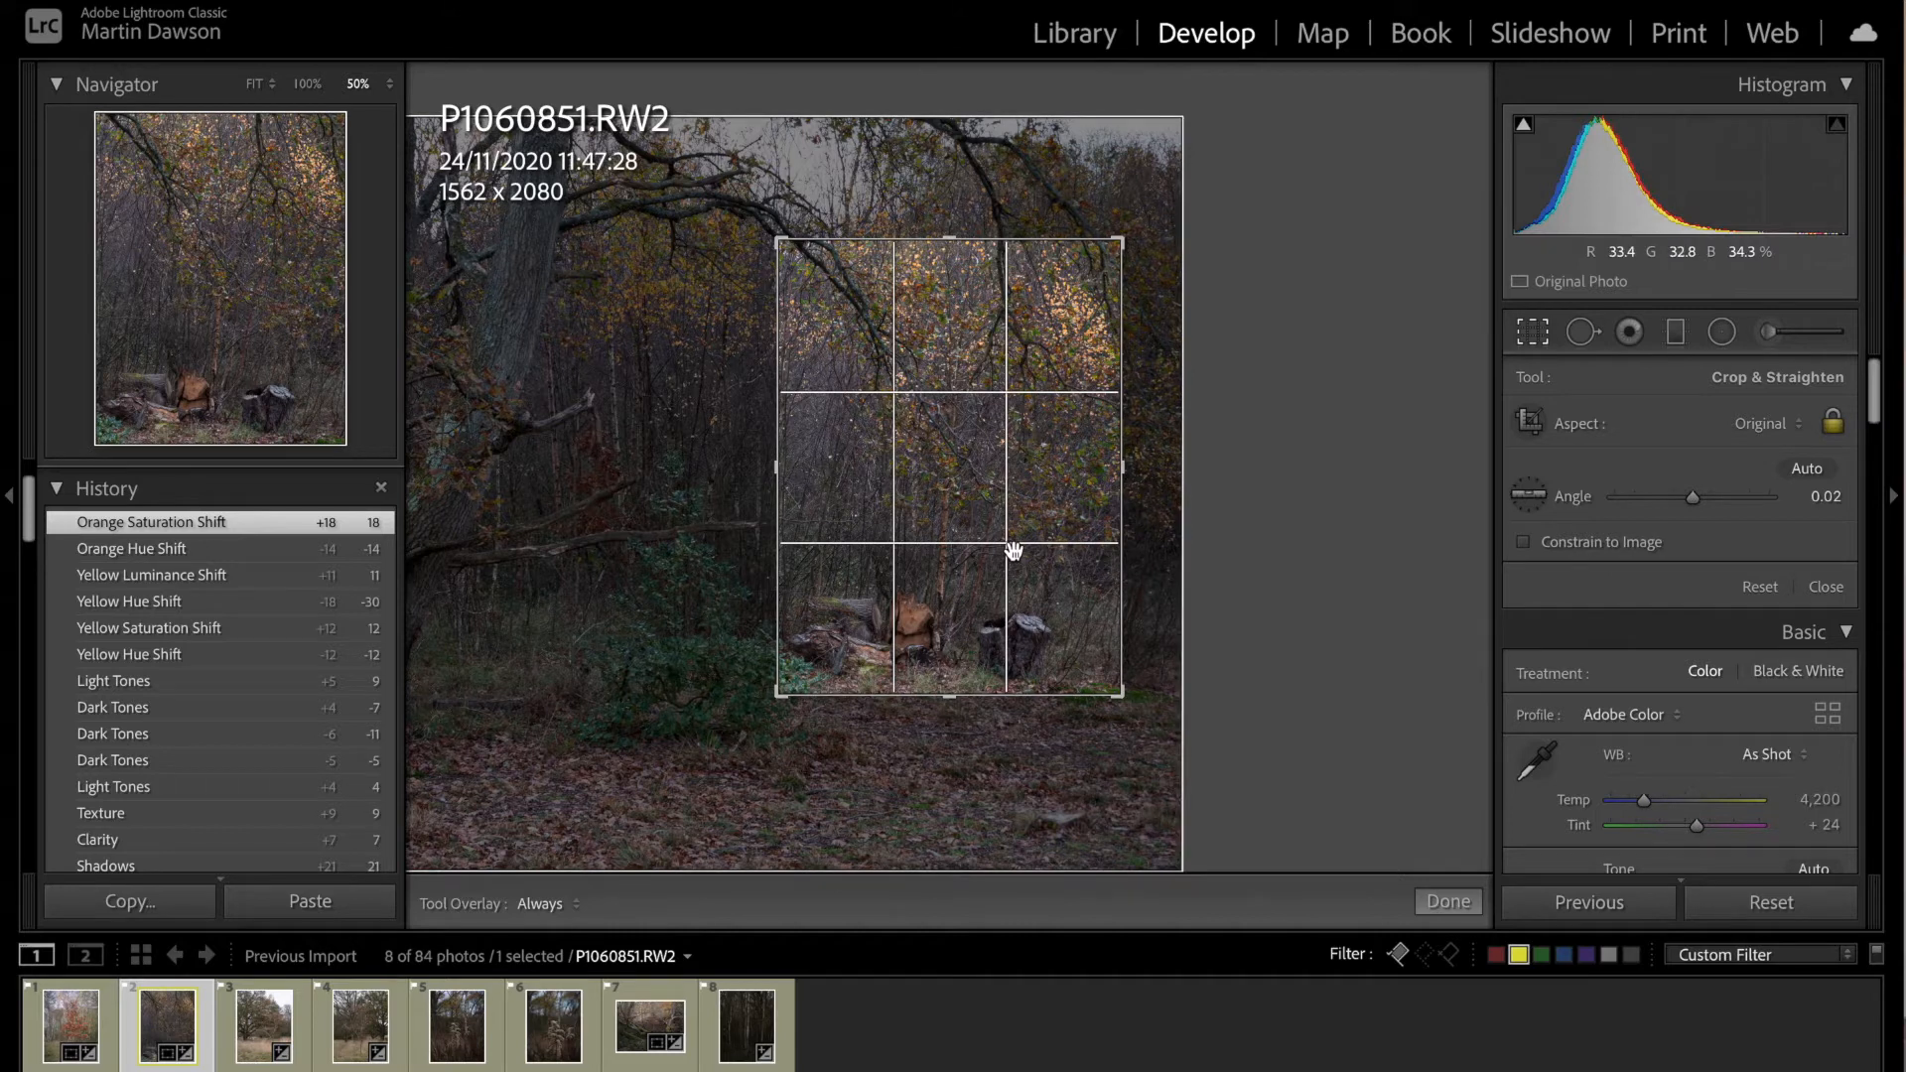
left_click(1448, 902)
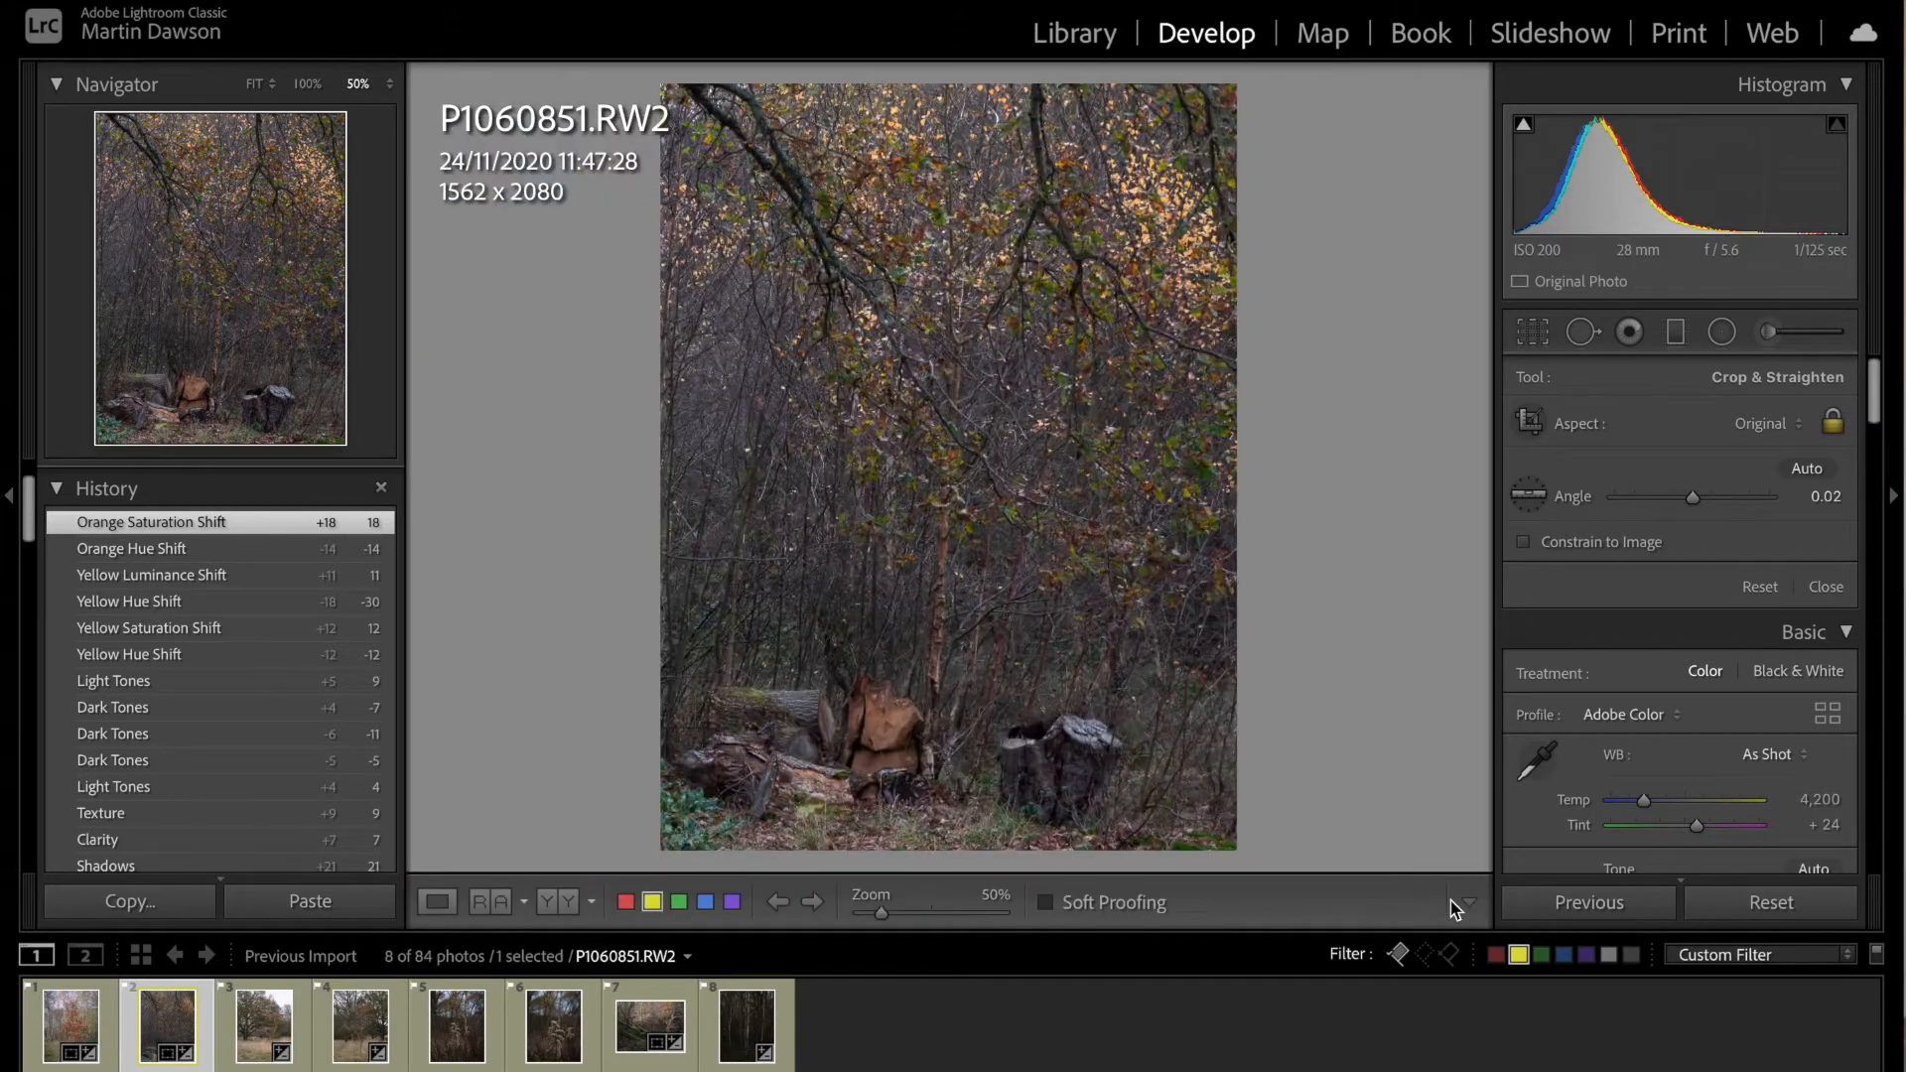
left_click(255, 85)
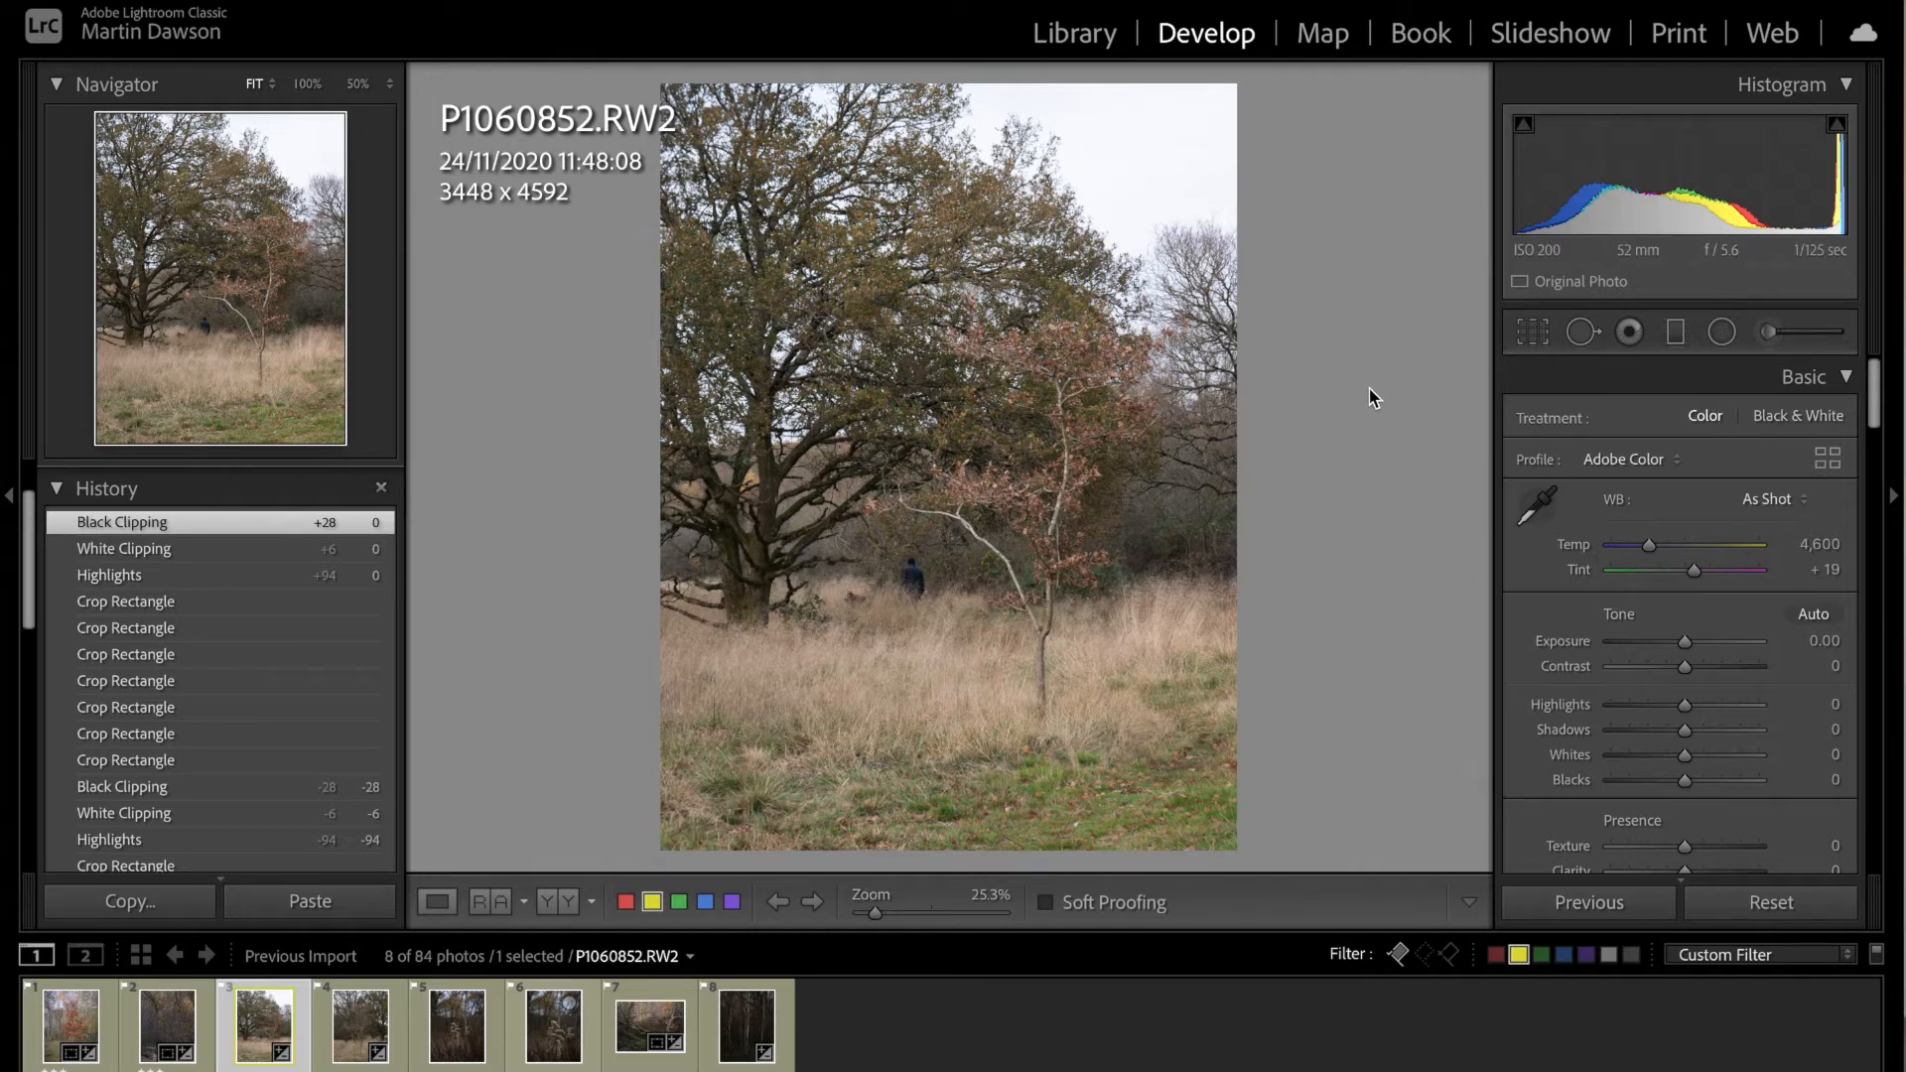
Step: Crop P1060852.RW2 to a 1x1 square of about 3145 x 3145 around the oak and the small red-leaved tree
left_click(1532, 333)
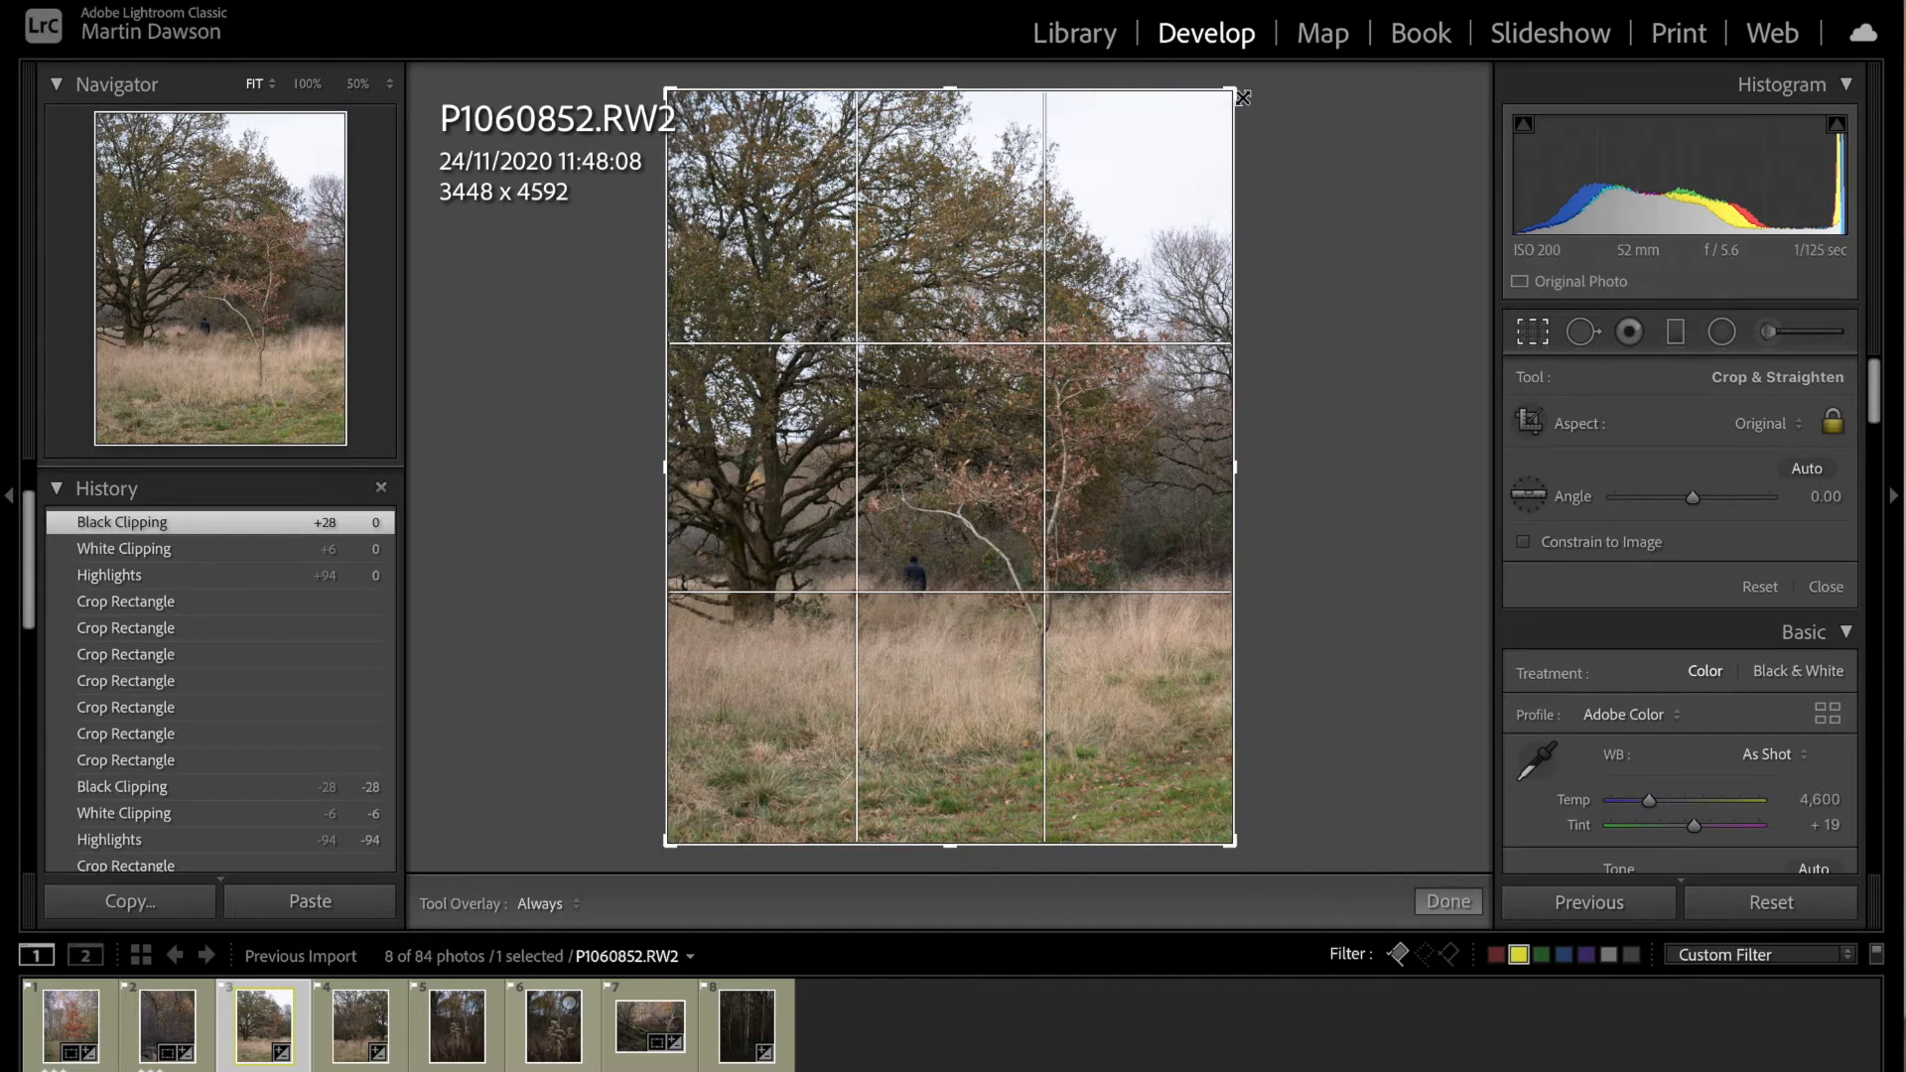
left_click_drag(1233, 87, 1146, 204)
left_click_drag(1038, 395, 946, 379)
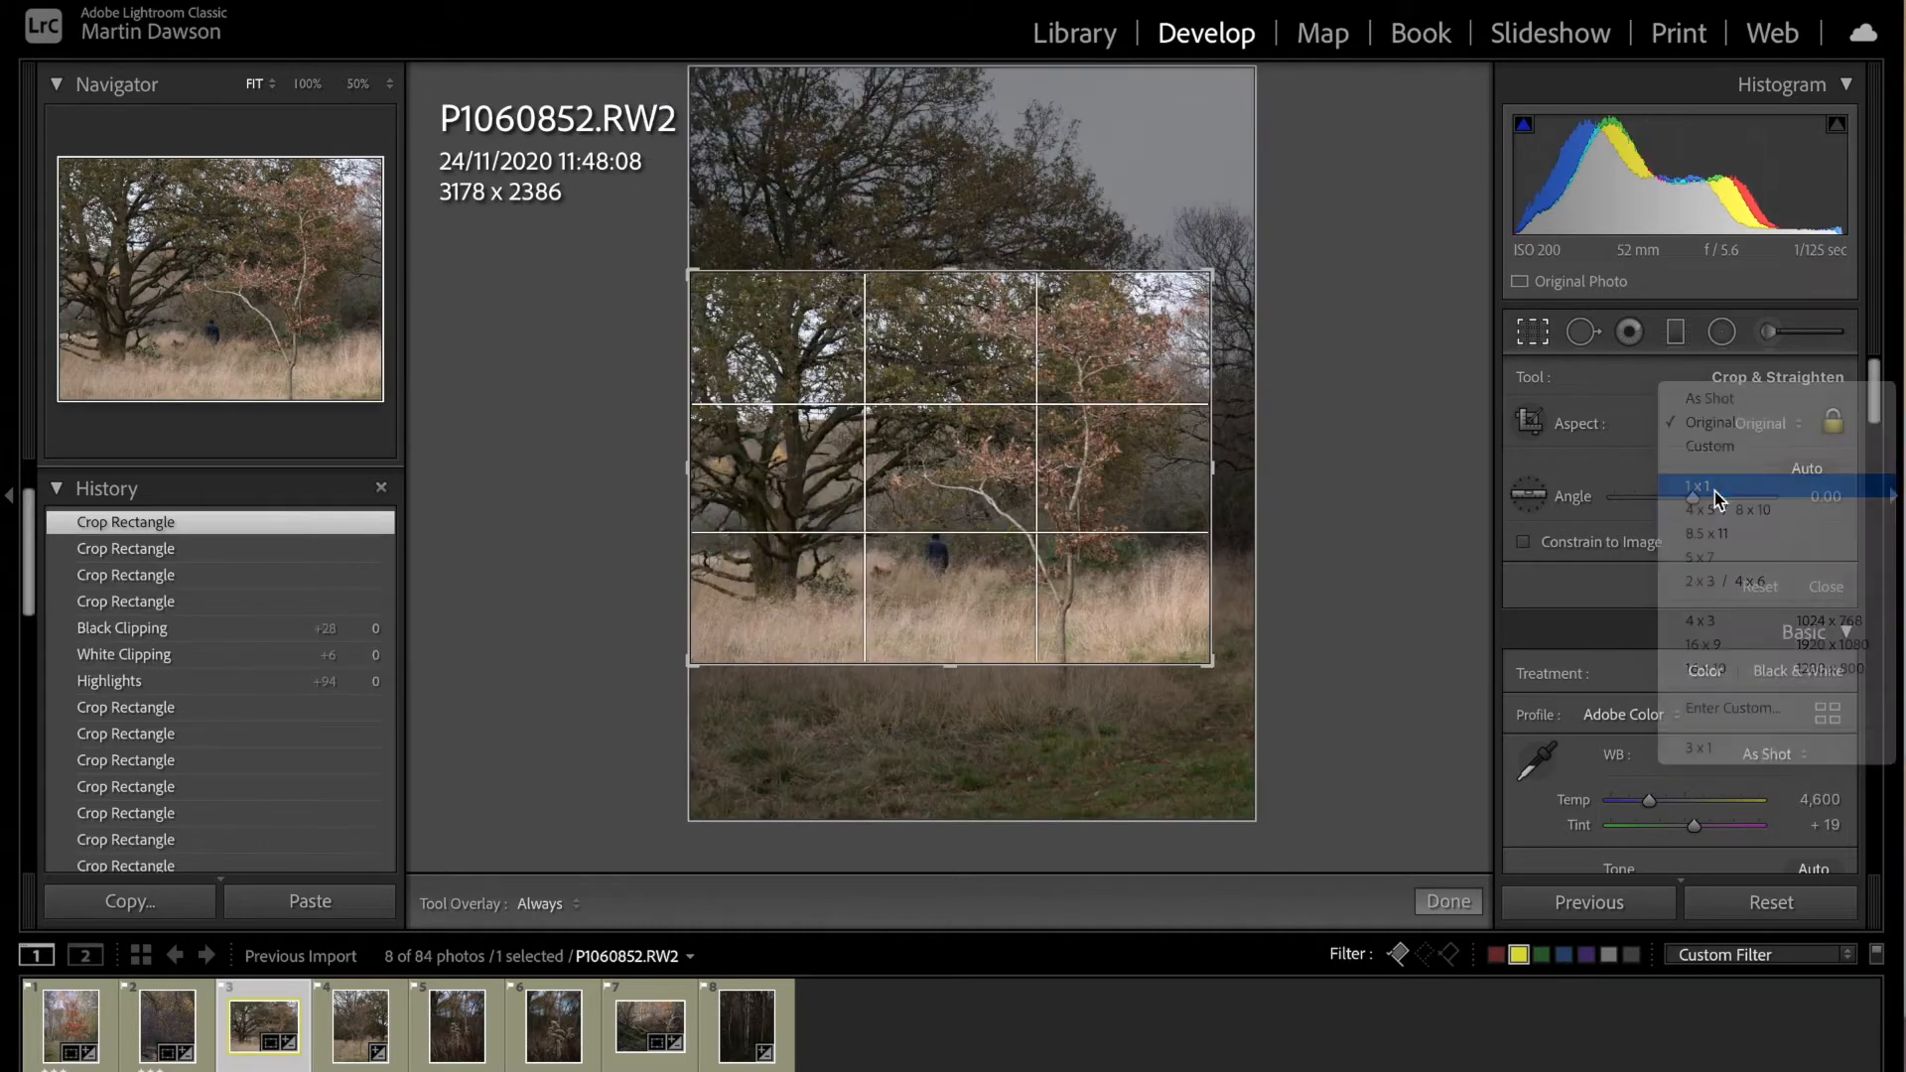
left_click(1714, 491)
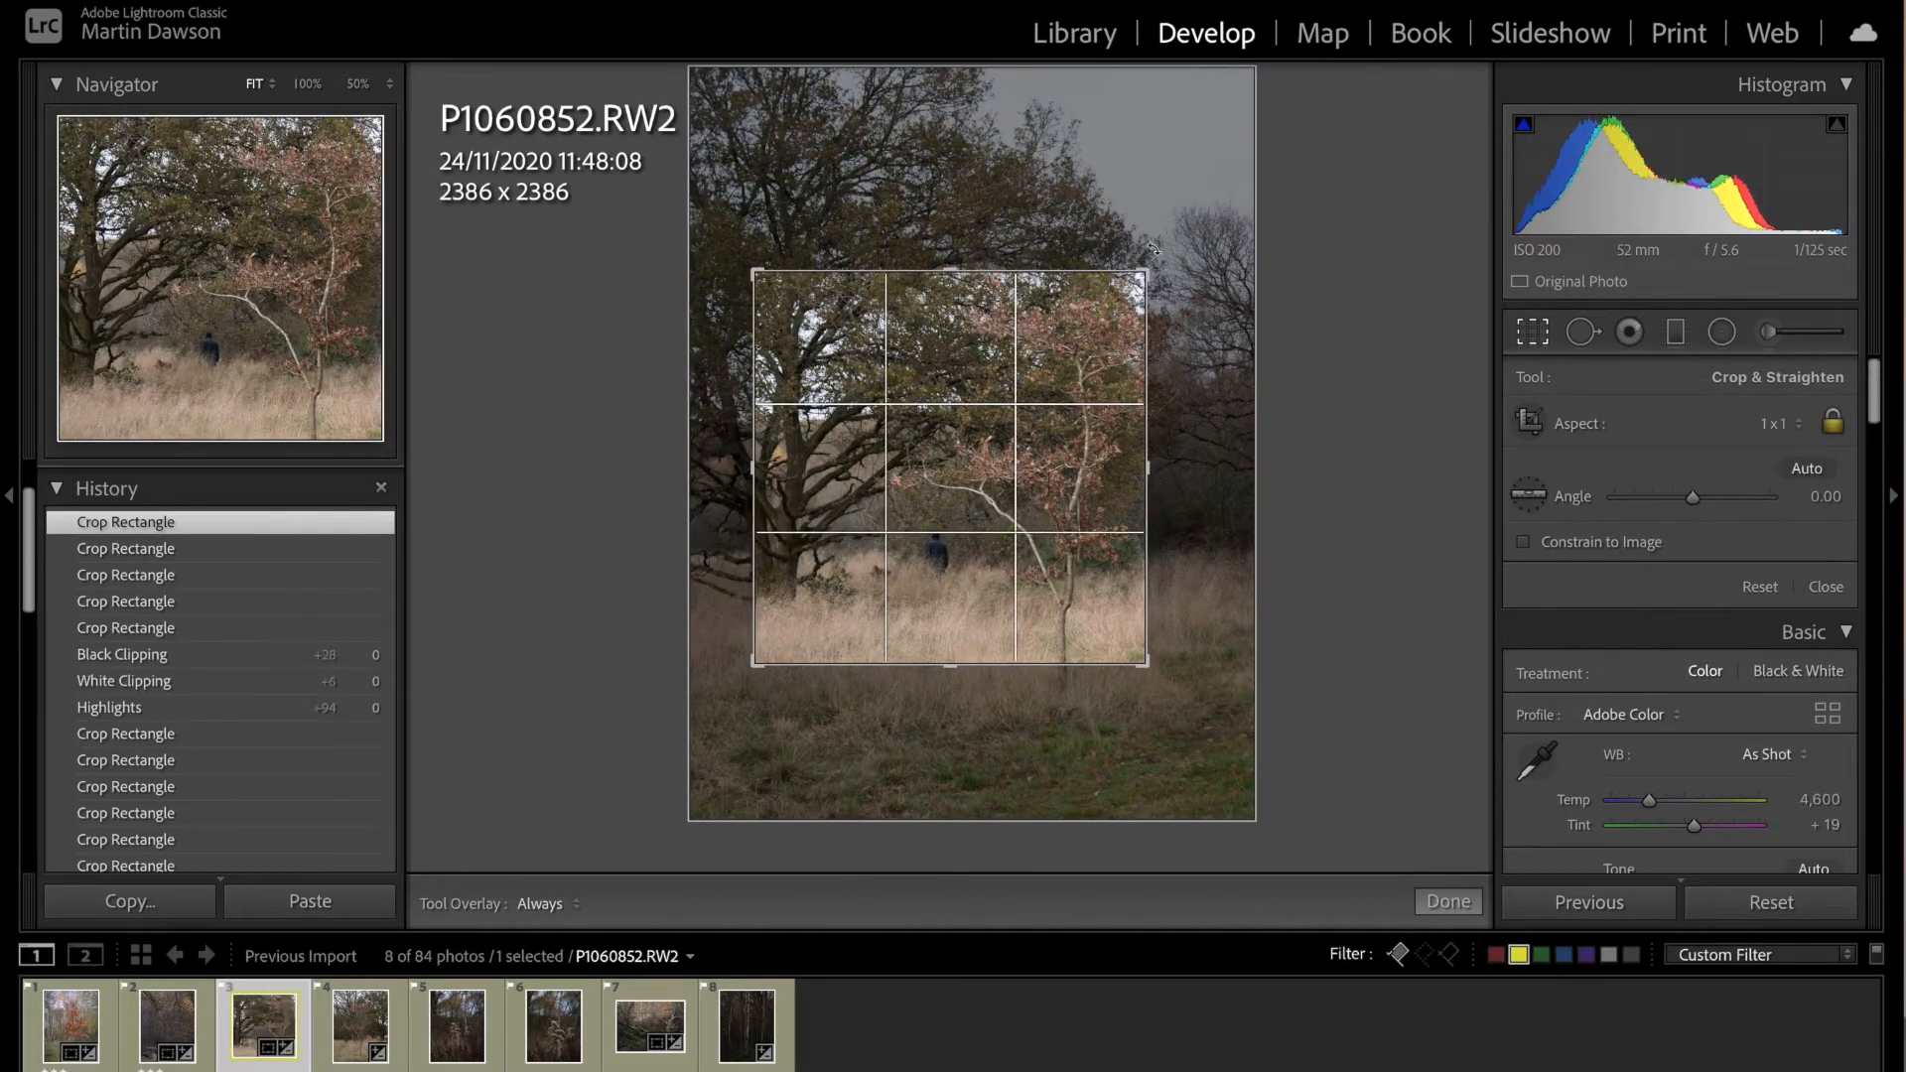
left_click_drag(1170, 261, 1257, 215)
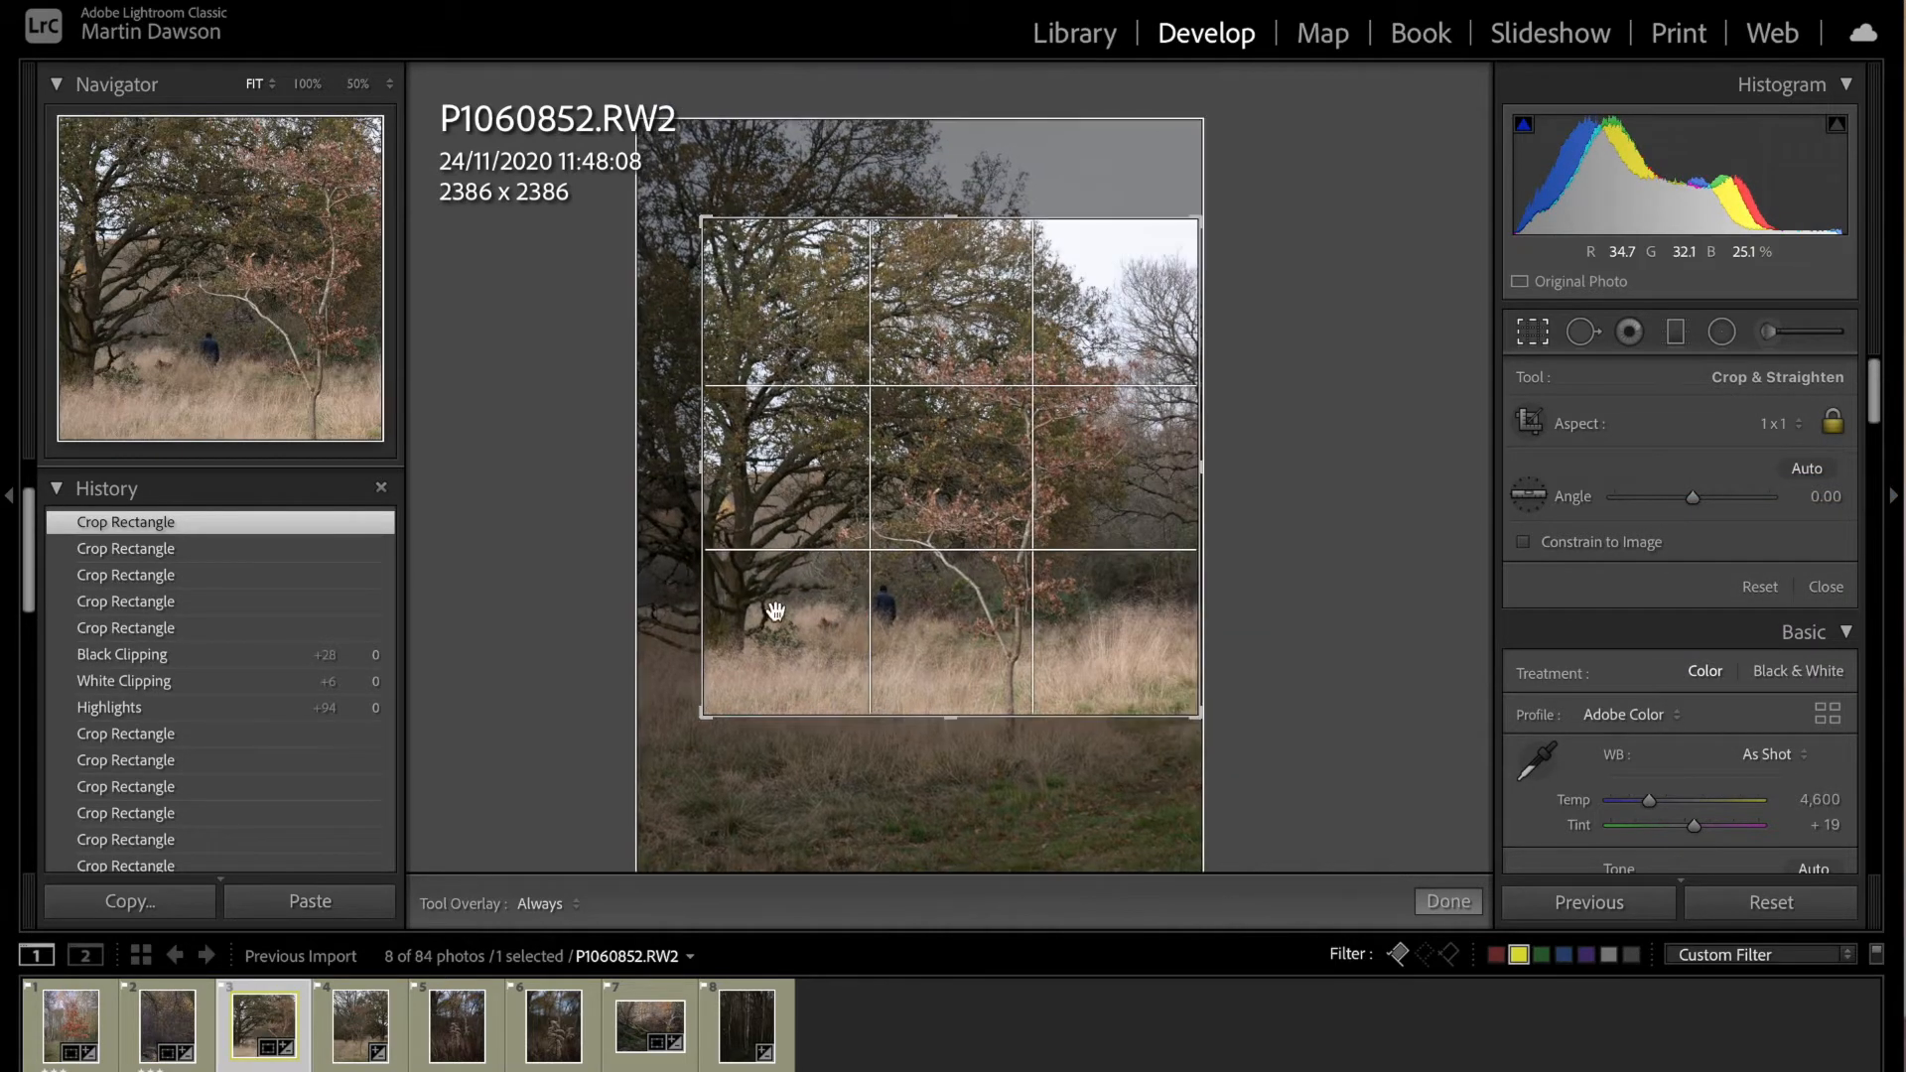
left_click_drag(698, 717, 660, 748)
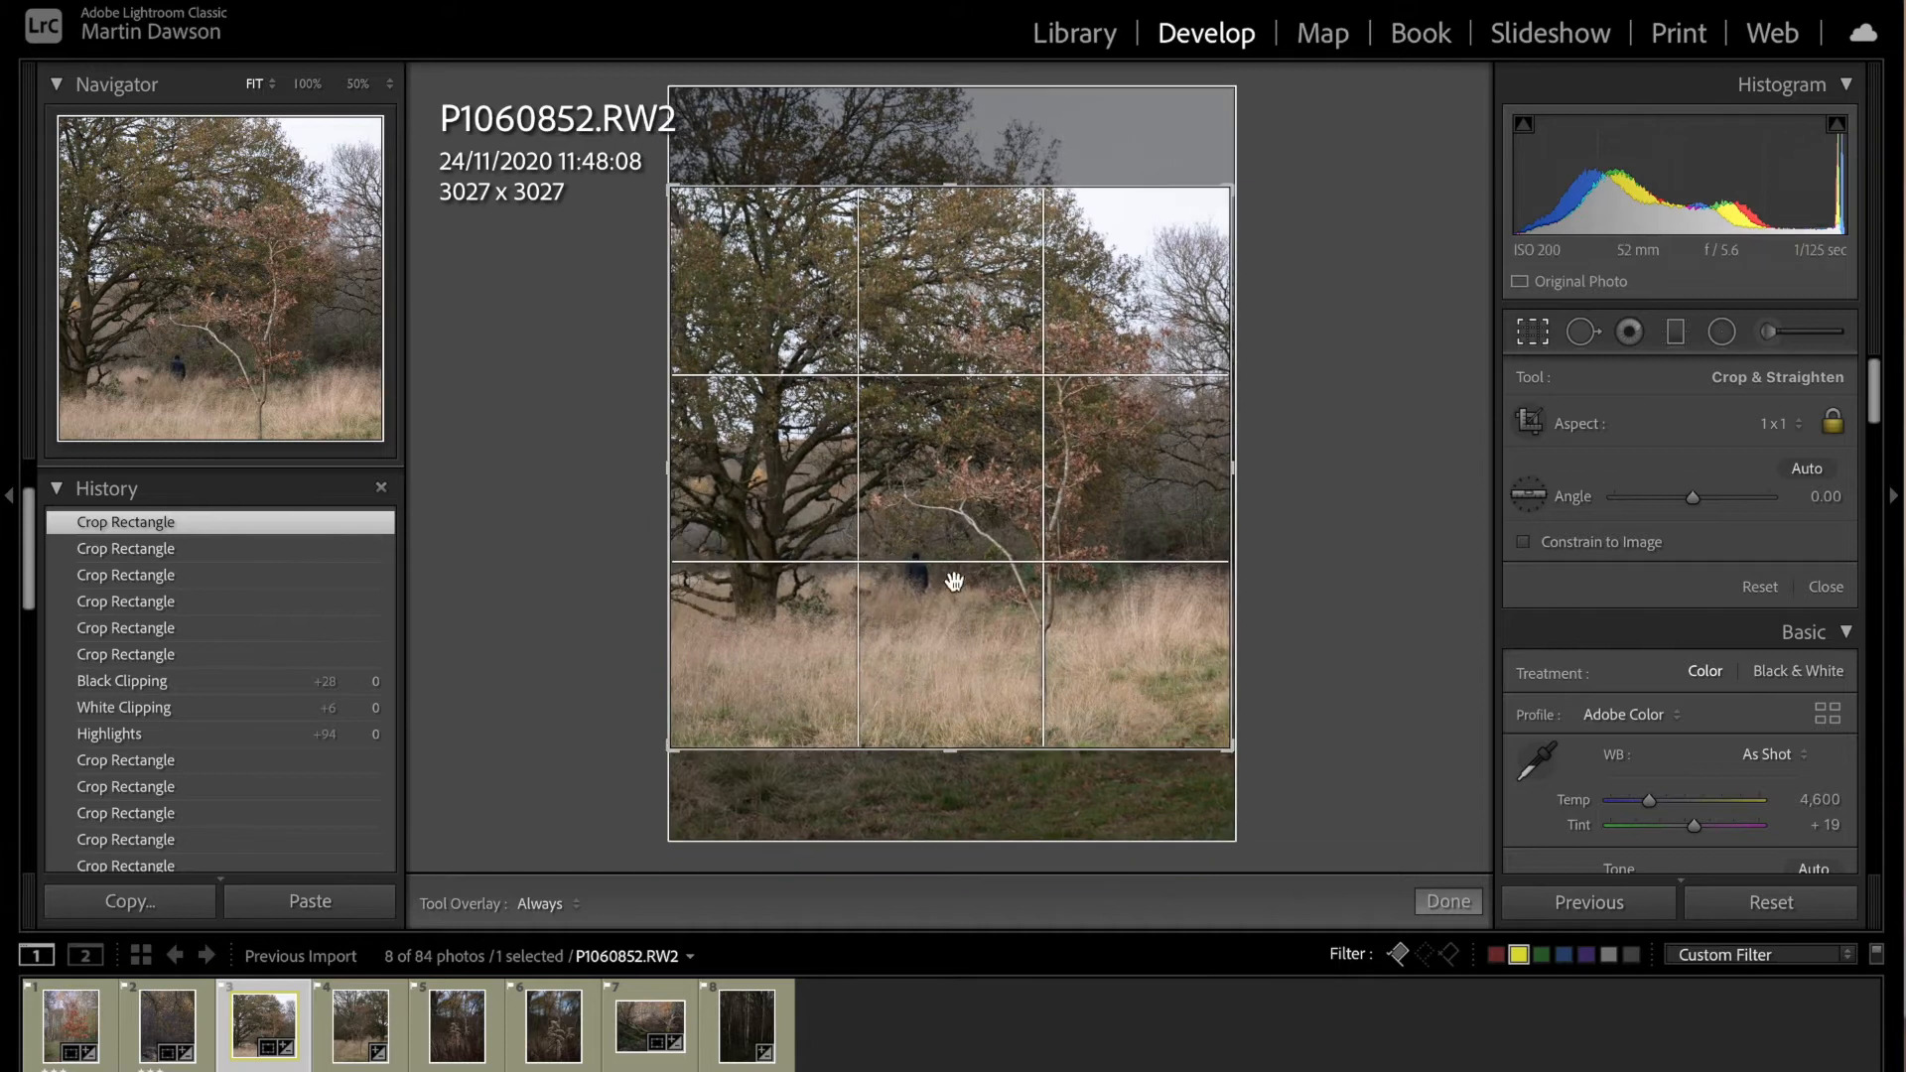
left_click_drag(953, 516, 954, 490)
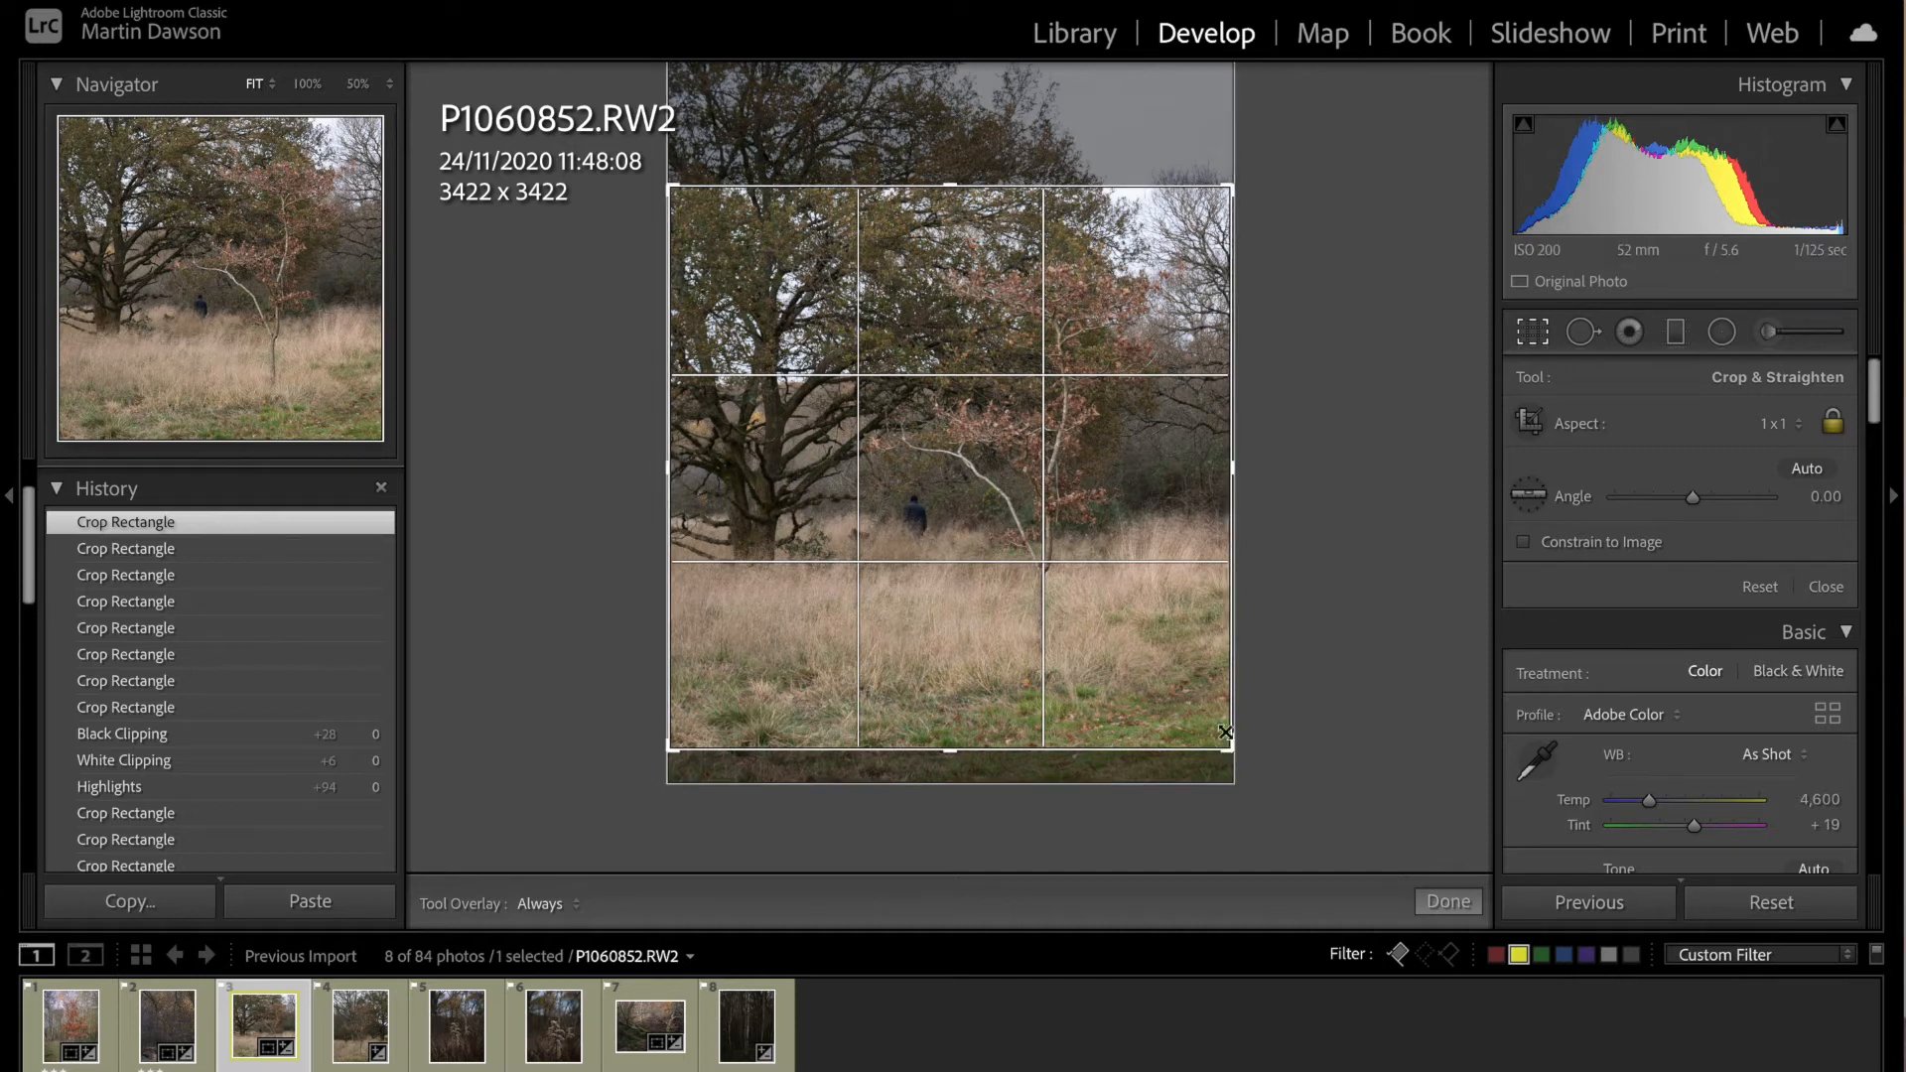
left_click_drag(1230, 188, 1208, 192)
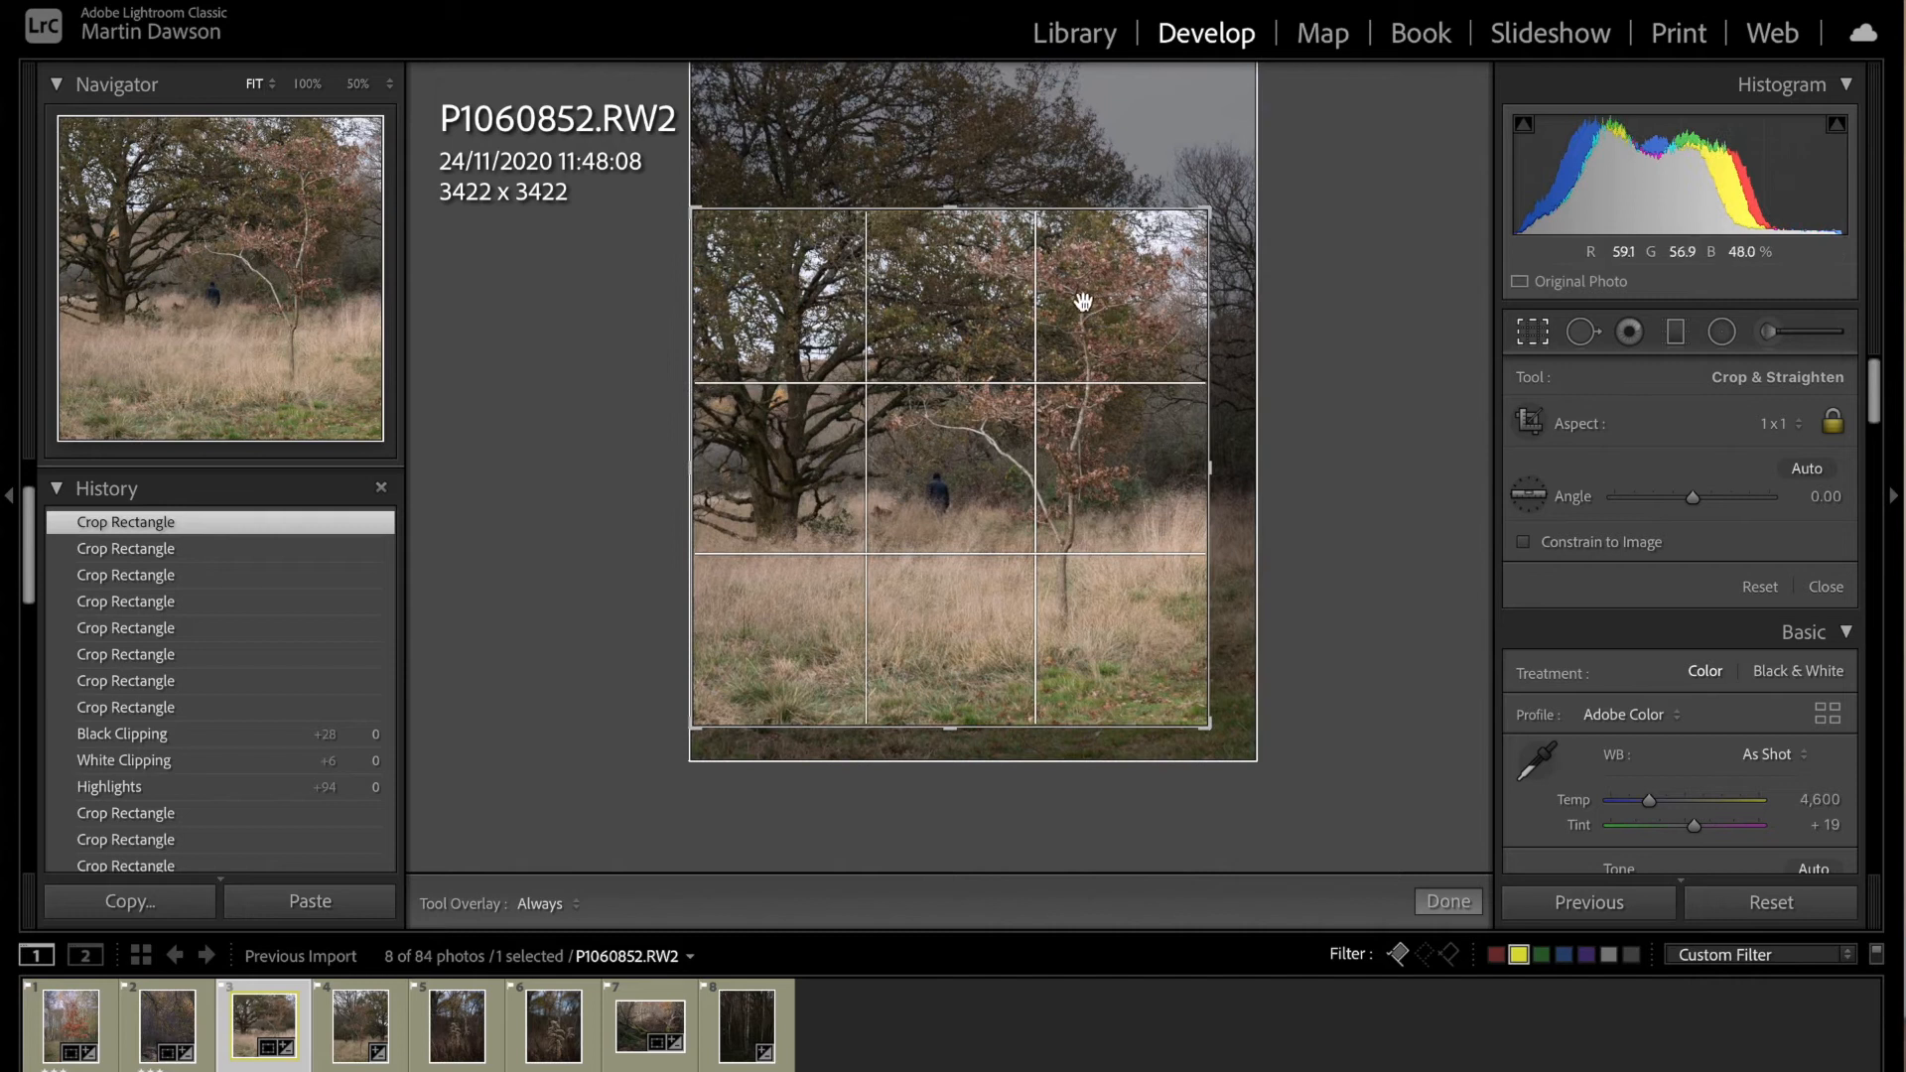
left_click_drag(1085, 332, 1087, 371)
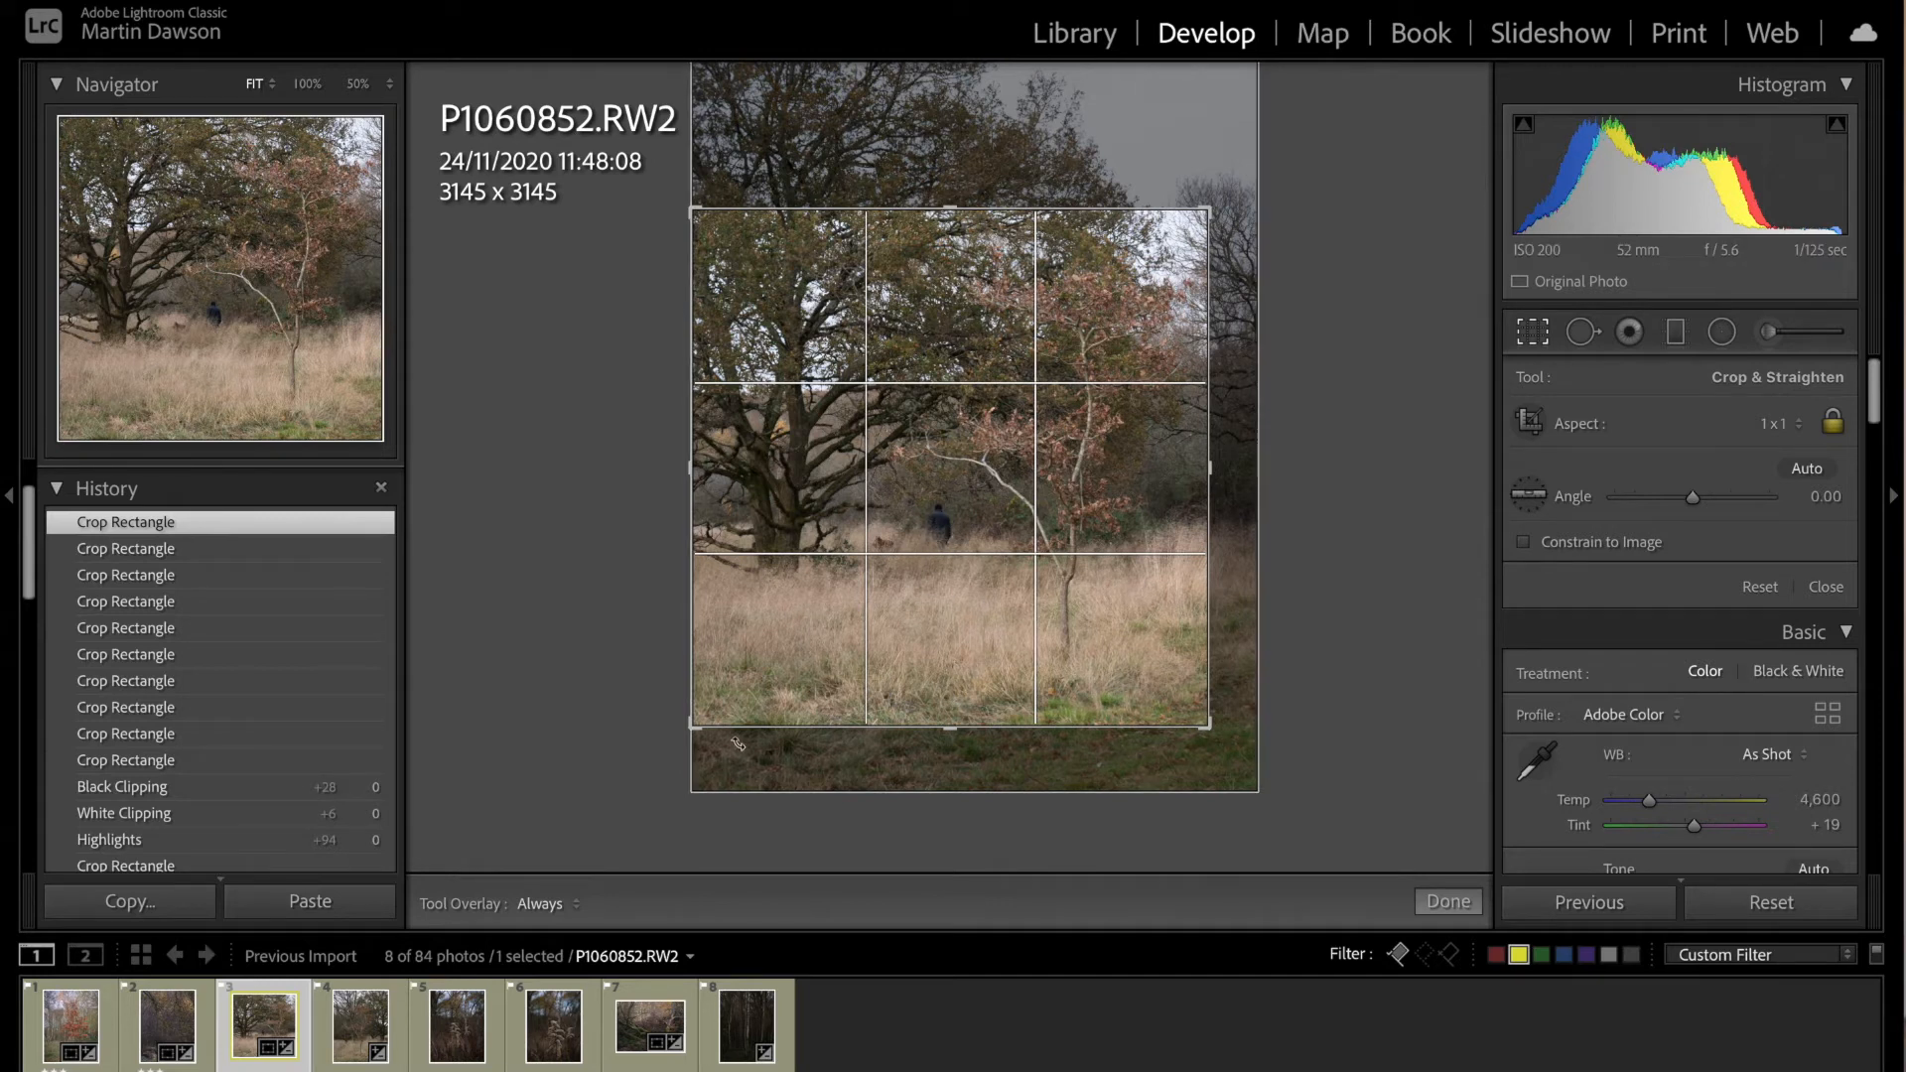
left_click_drag(966, 619, 966, 624)
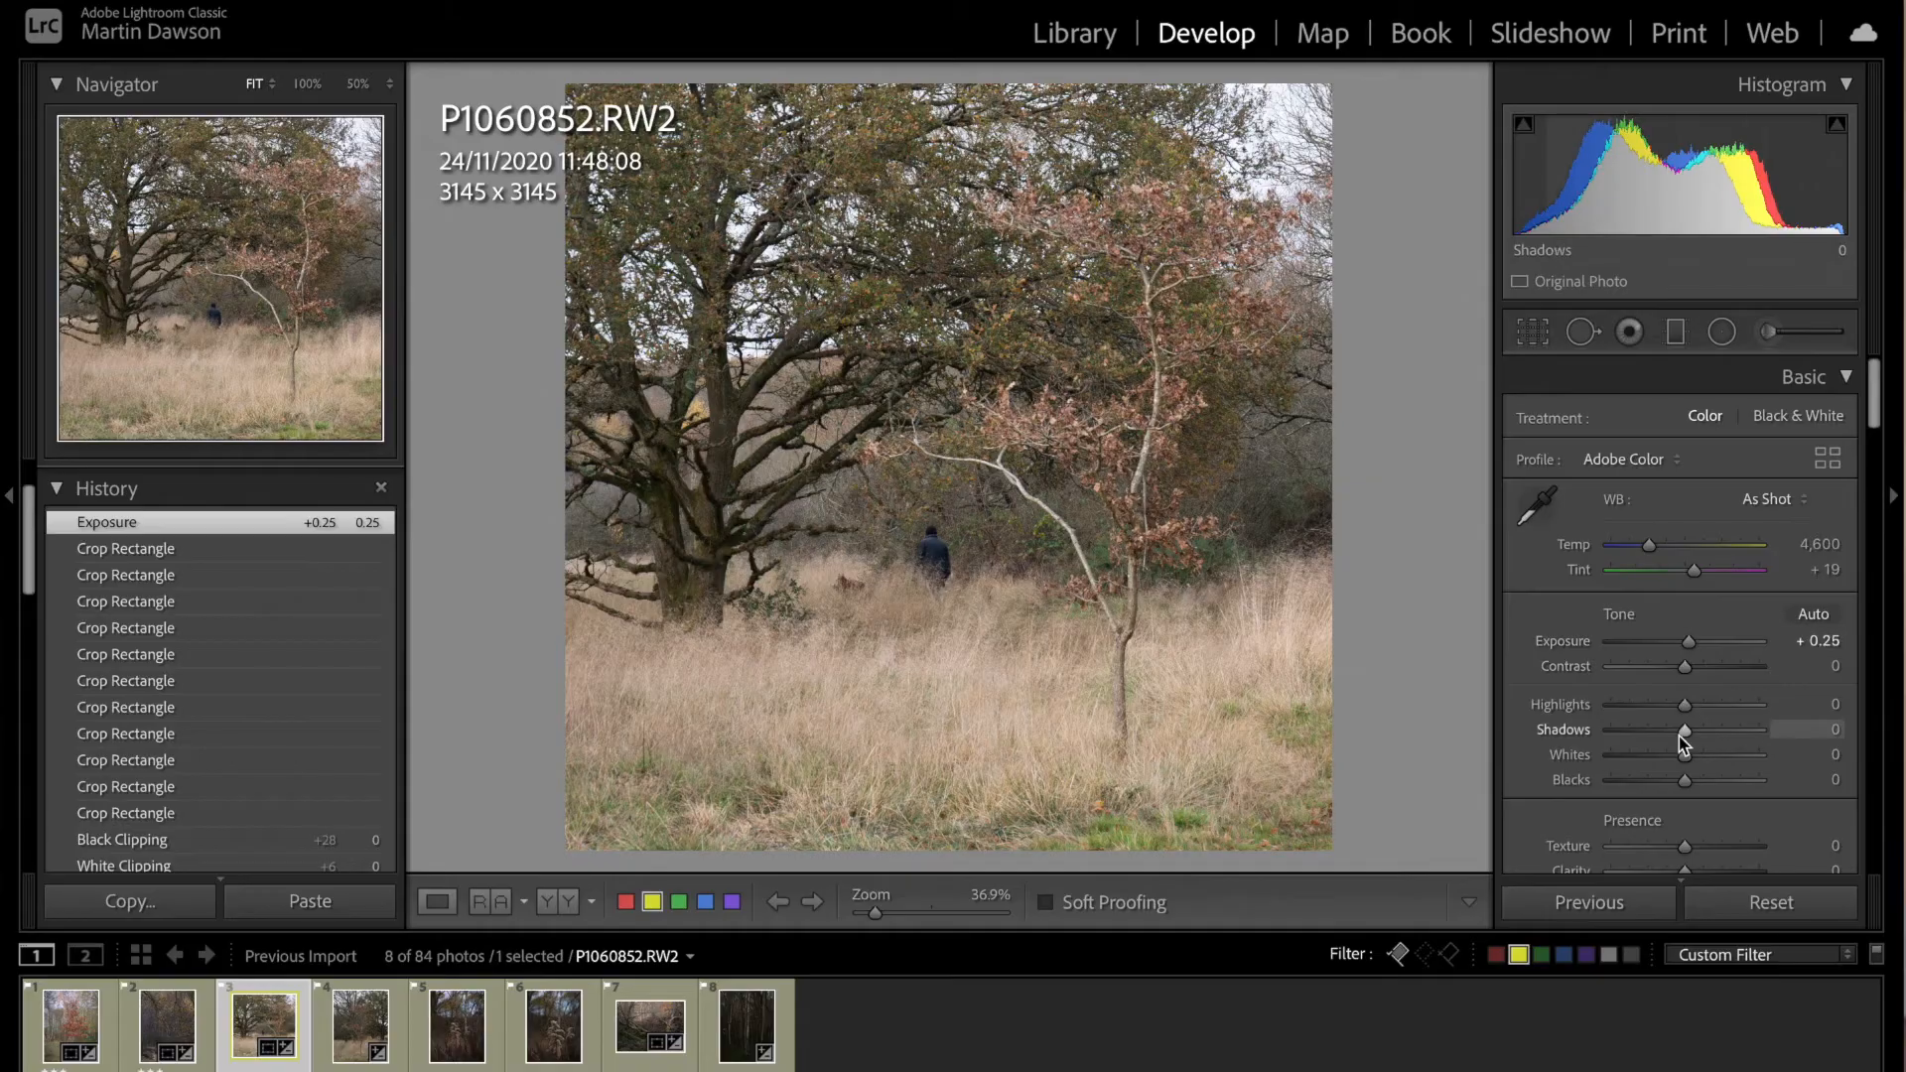
Step: Set the square tree photo's shadows to +16, clarity to +6 and texture to +13
left_click_drag(1695, 732, 1699, 733)
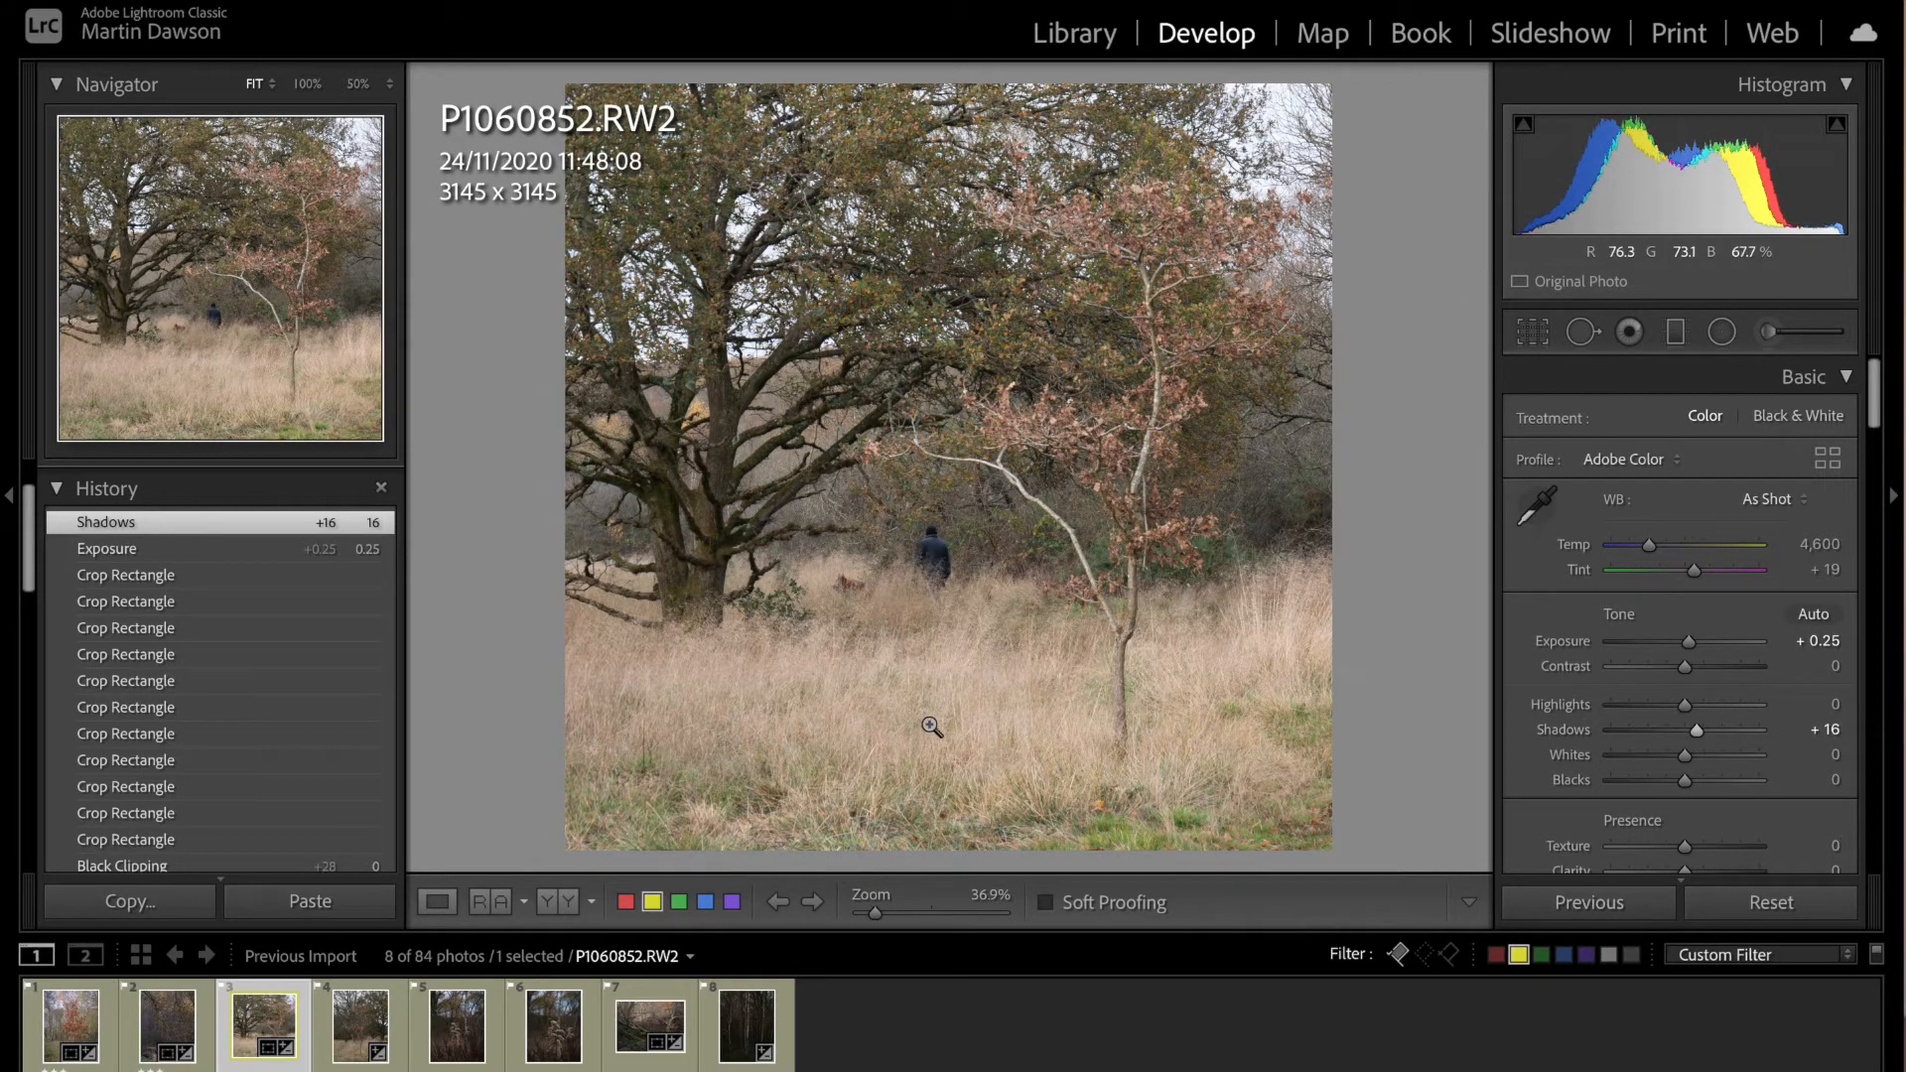
scroll(1616, 788, "down", 1)
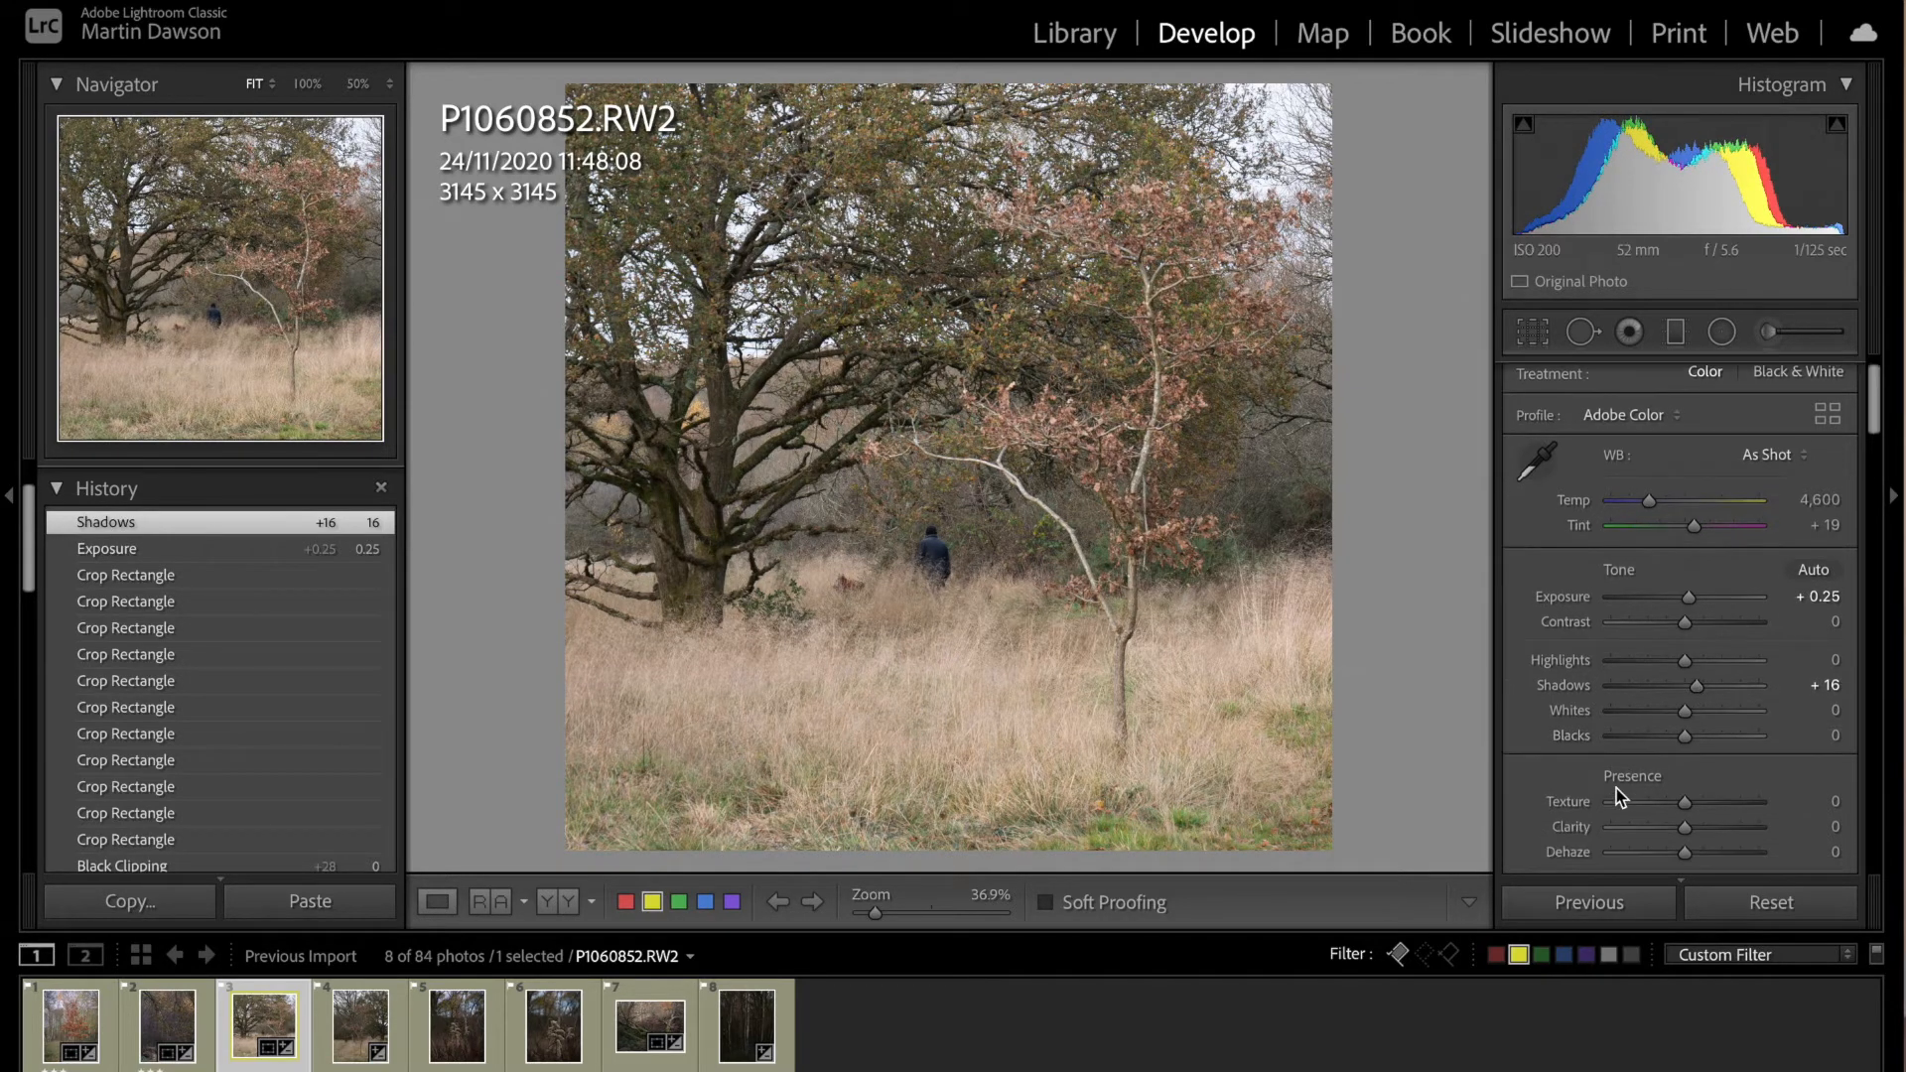
left_click_drag(1686, 832, 1688, 832)
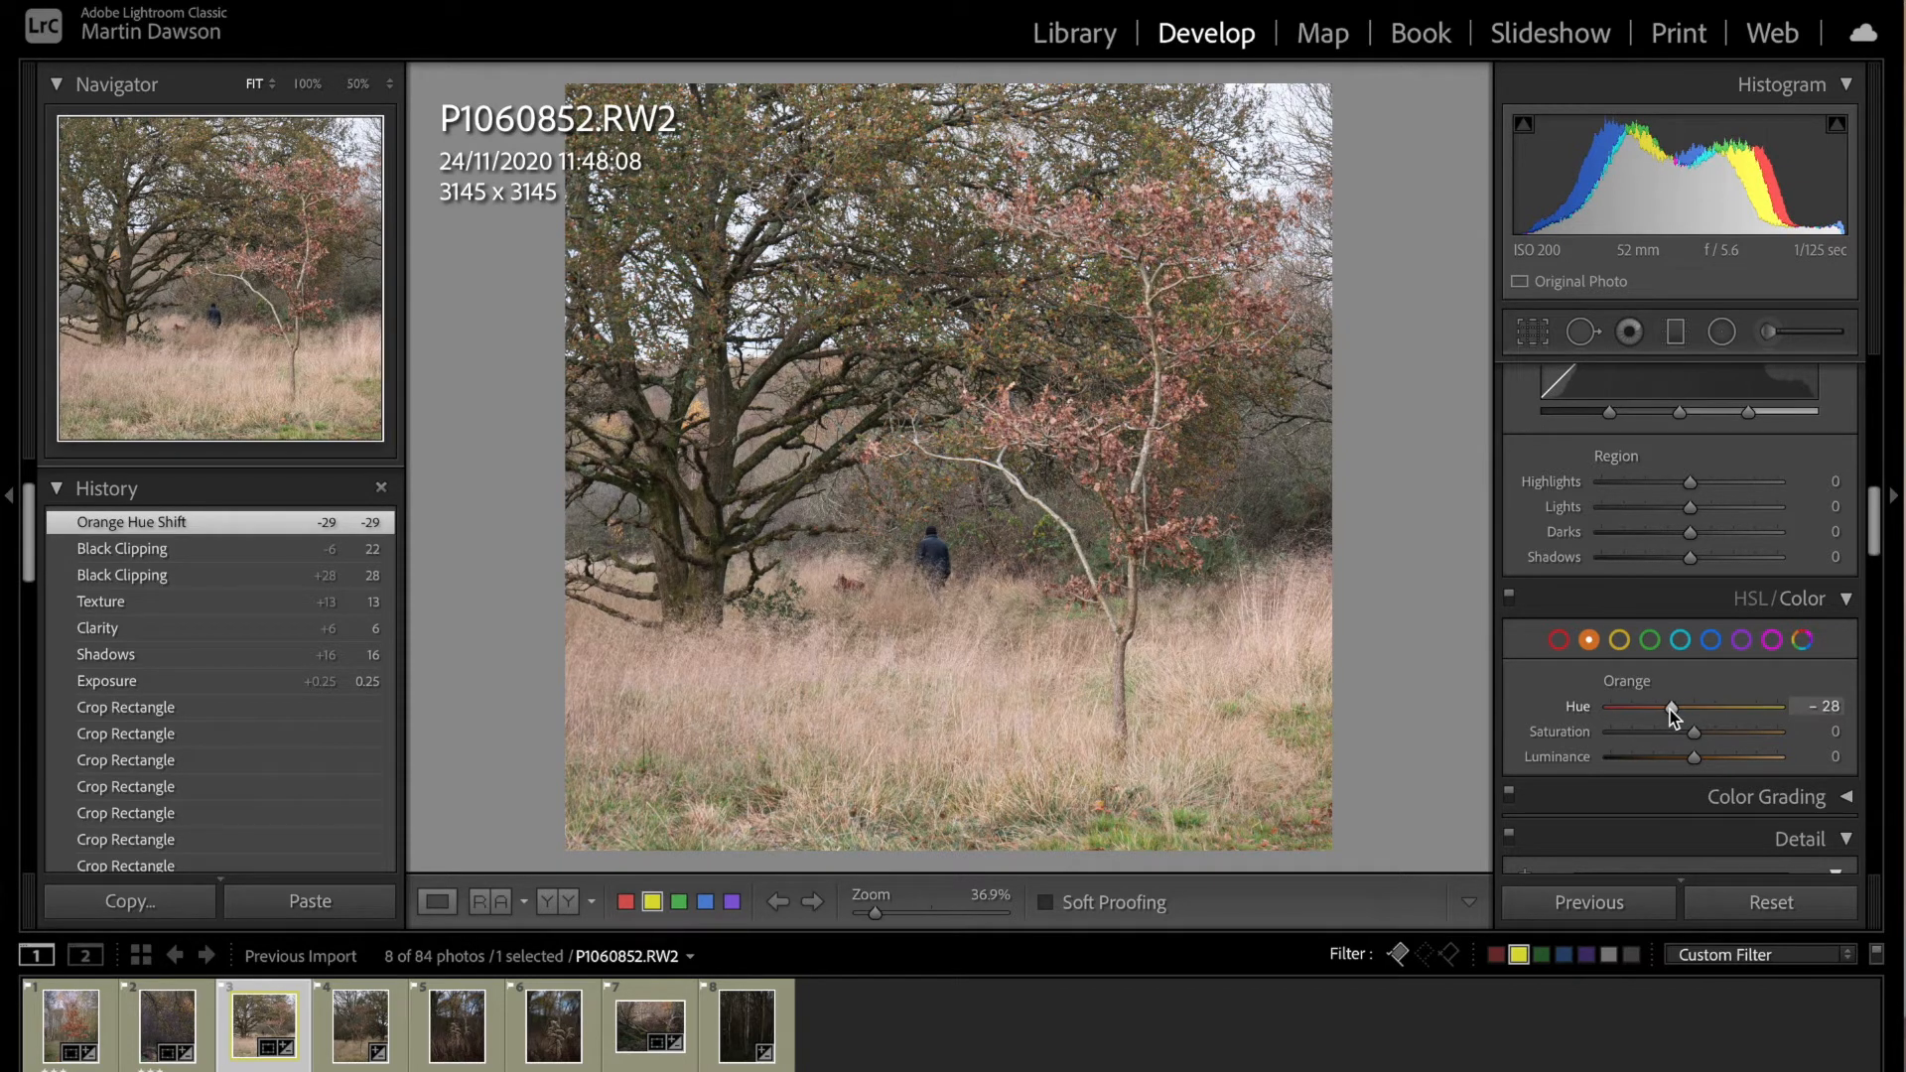
Step: Set the orange hue to -19, saturation to +15 and luminance to +19, red hue to -13, blacks to -27 and exposure to +0.60
left_click_drag(1708, 735, 1710, 734)
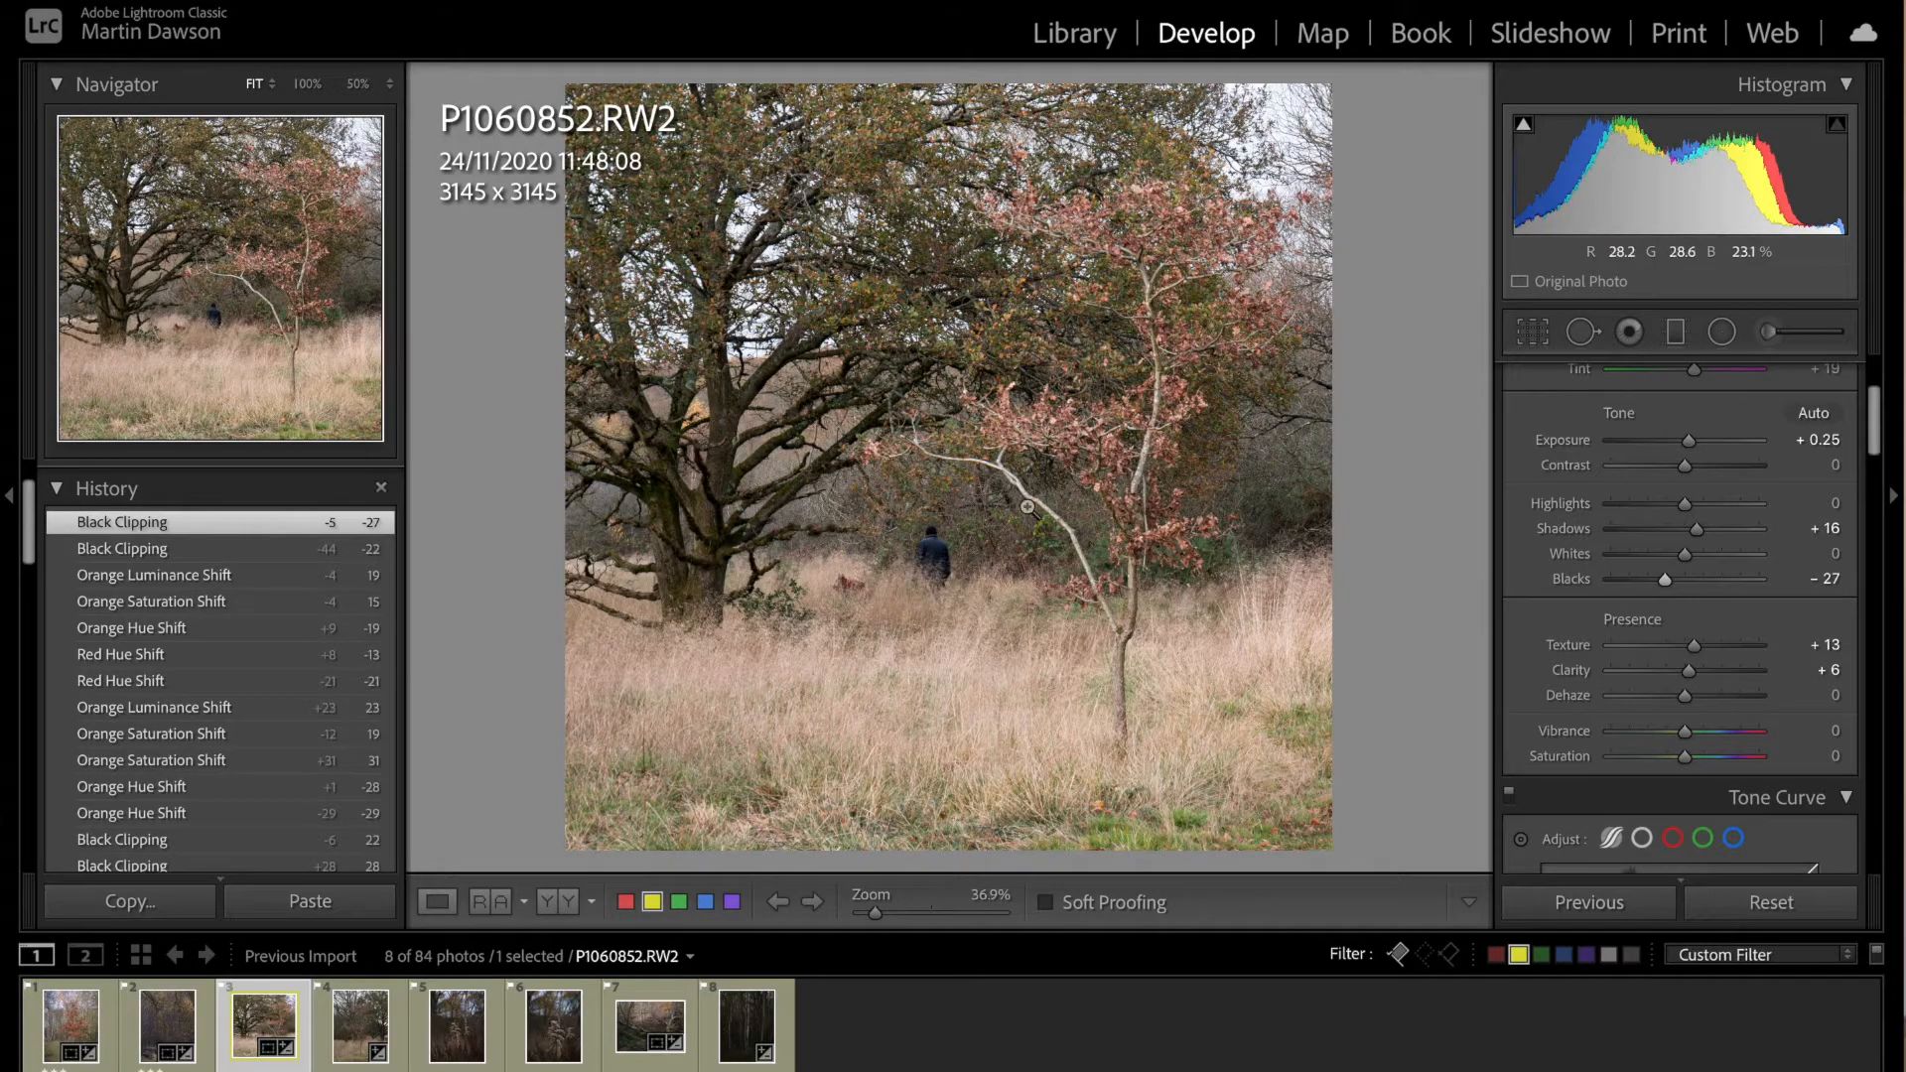
left_click_drag(1694, 444, 1699, 444)
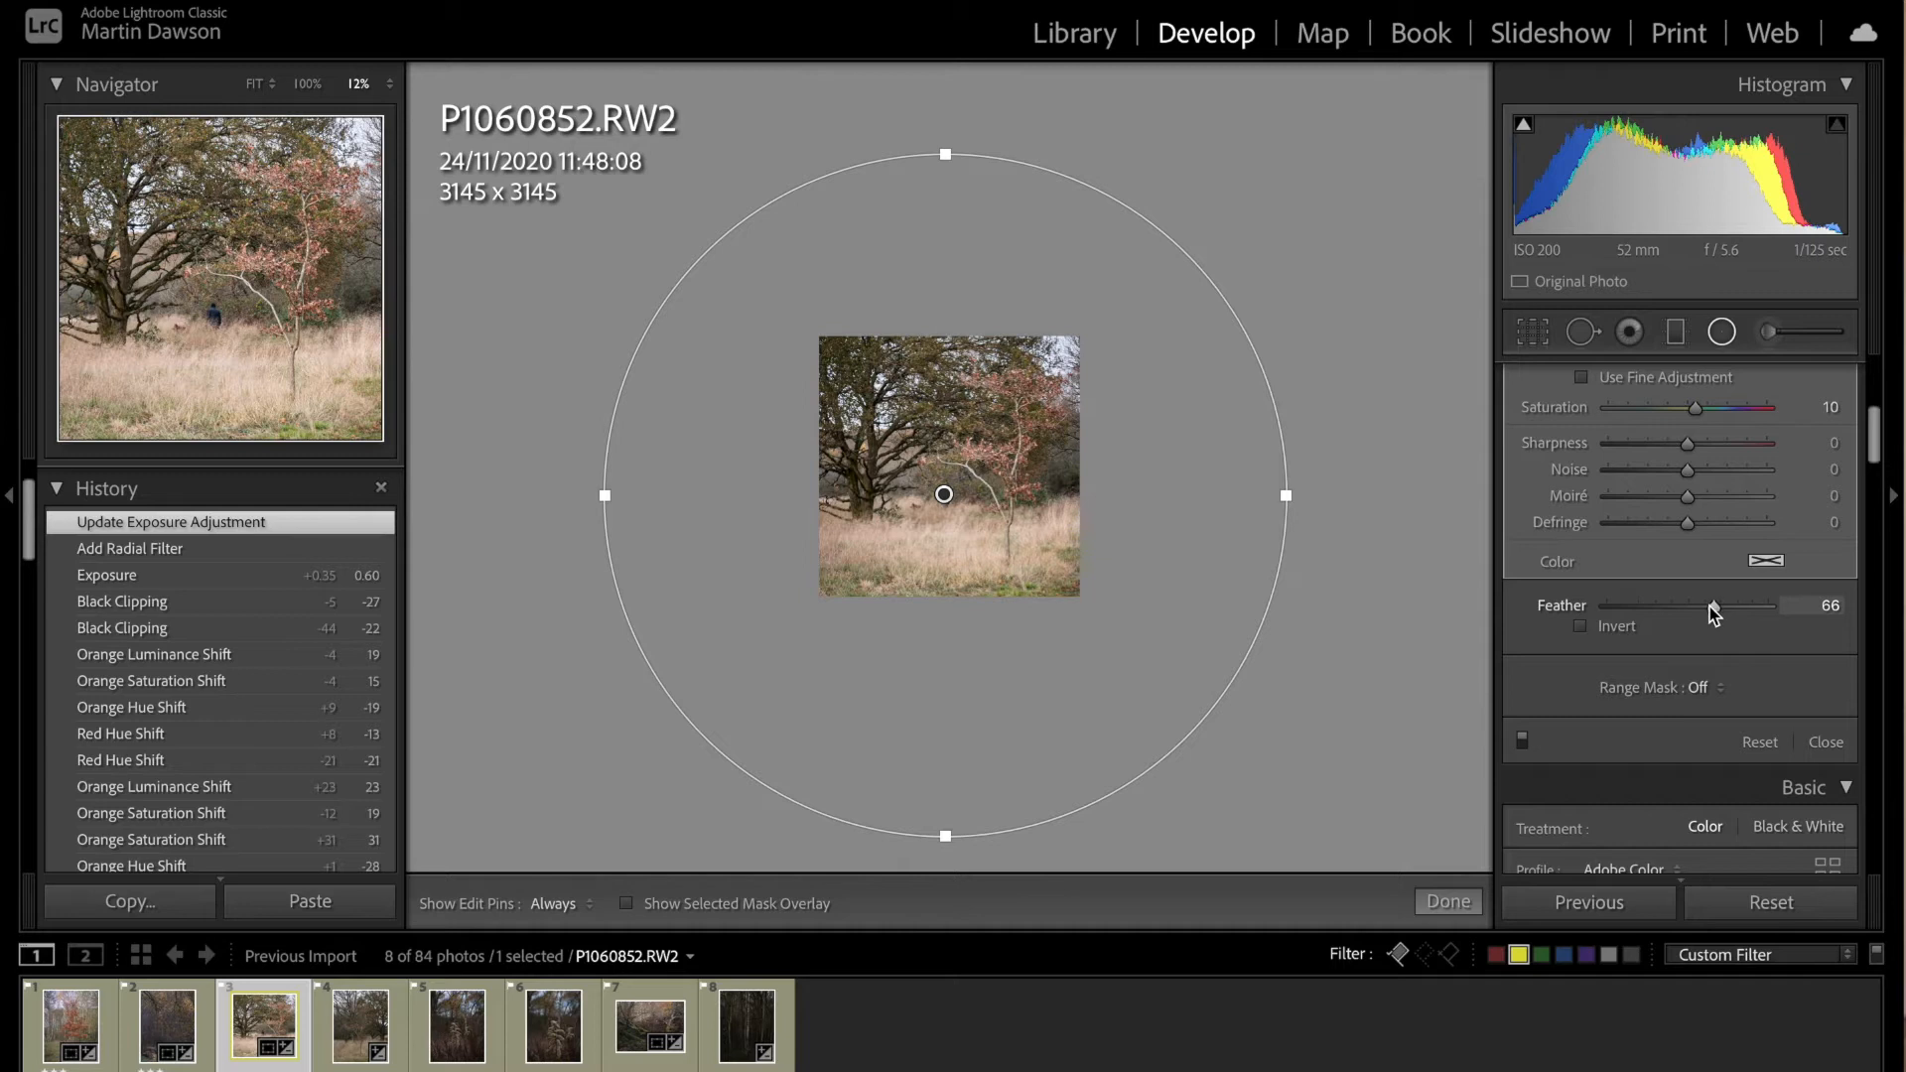
Step: Apply a large circular radial filter around the whole tree photo with a feather of 66, checking its mask overlay before finishing
left_click_drag(1714, 614, 1715, 614)
left_click(628, 906)
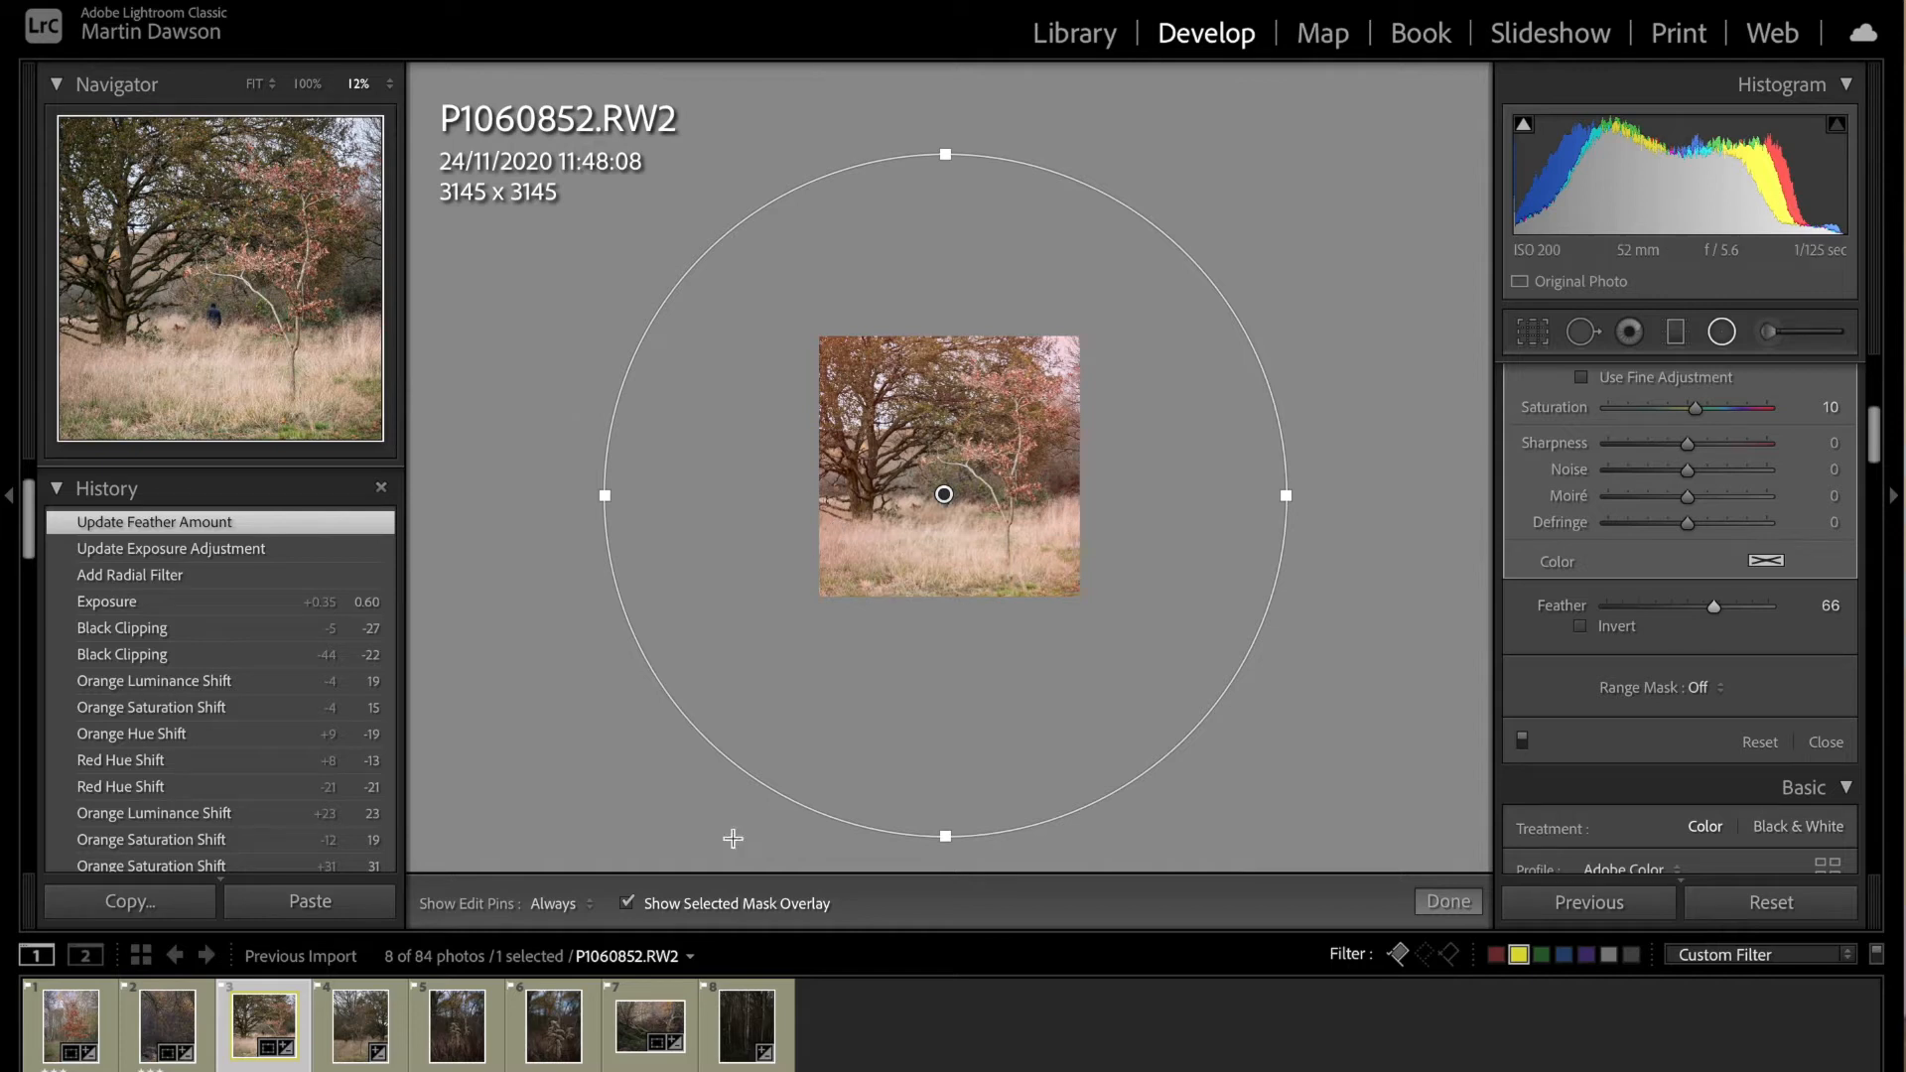
left_click(628, 905)
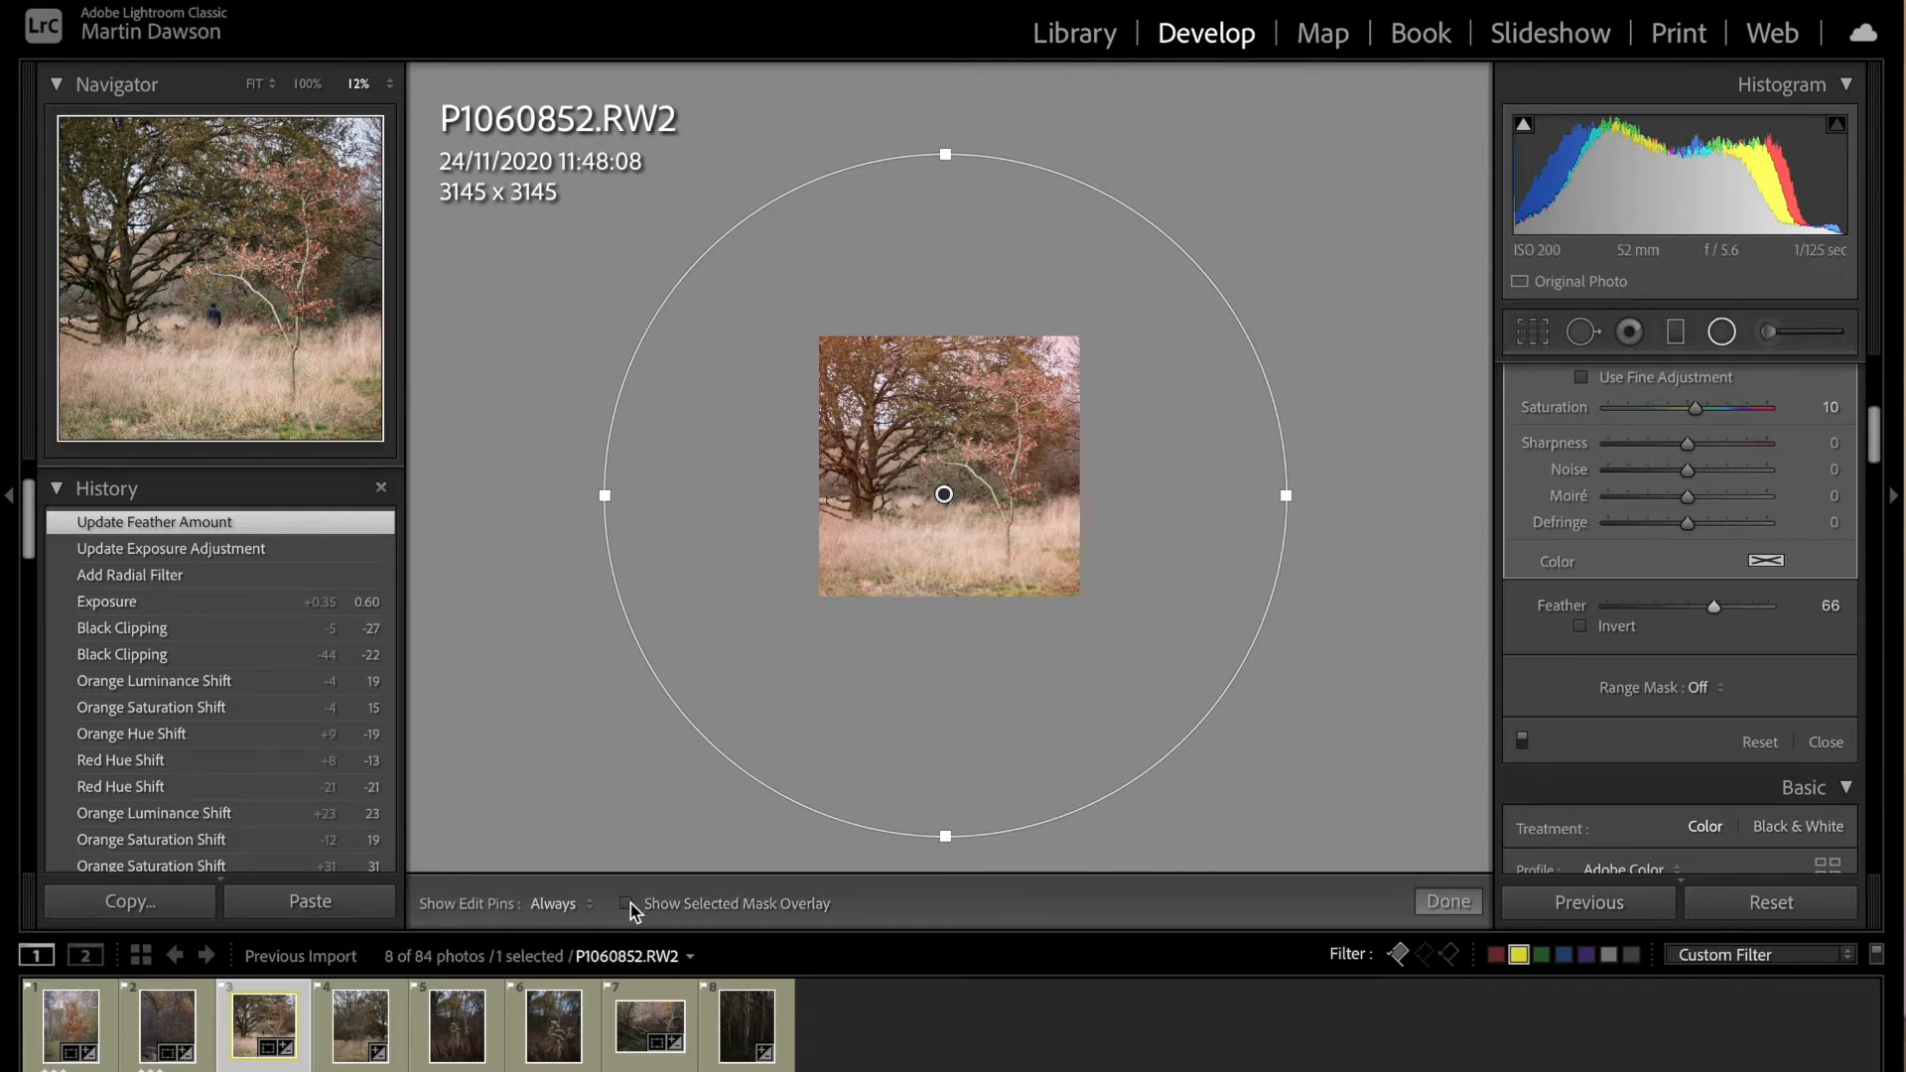
left_click(1448, 902)
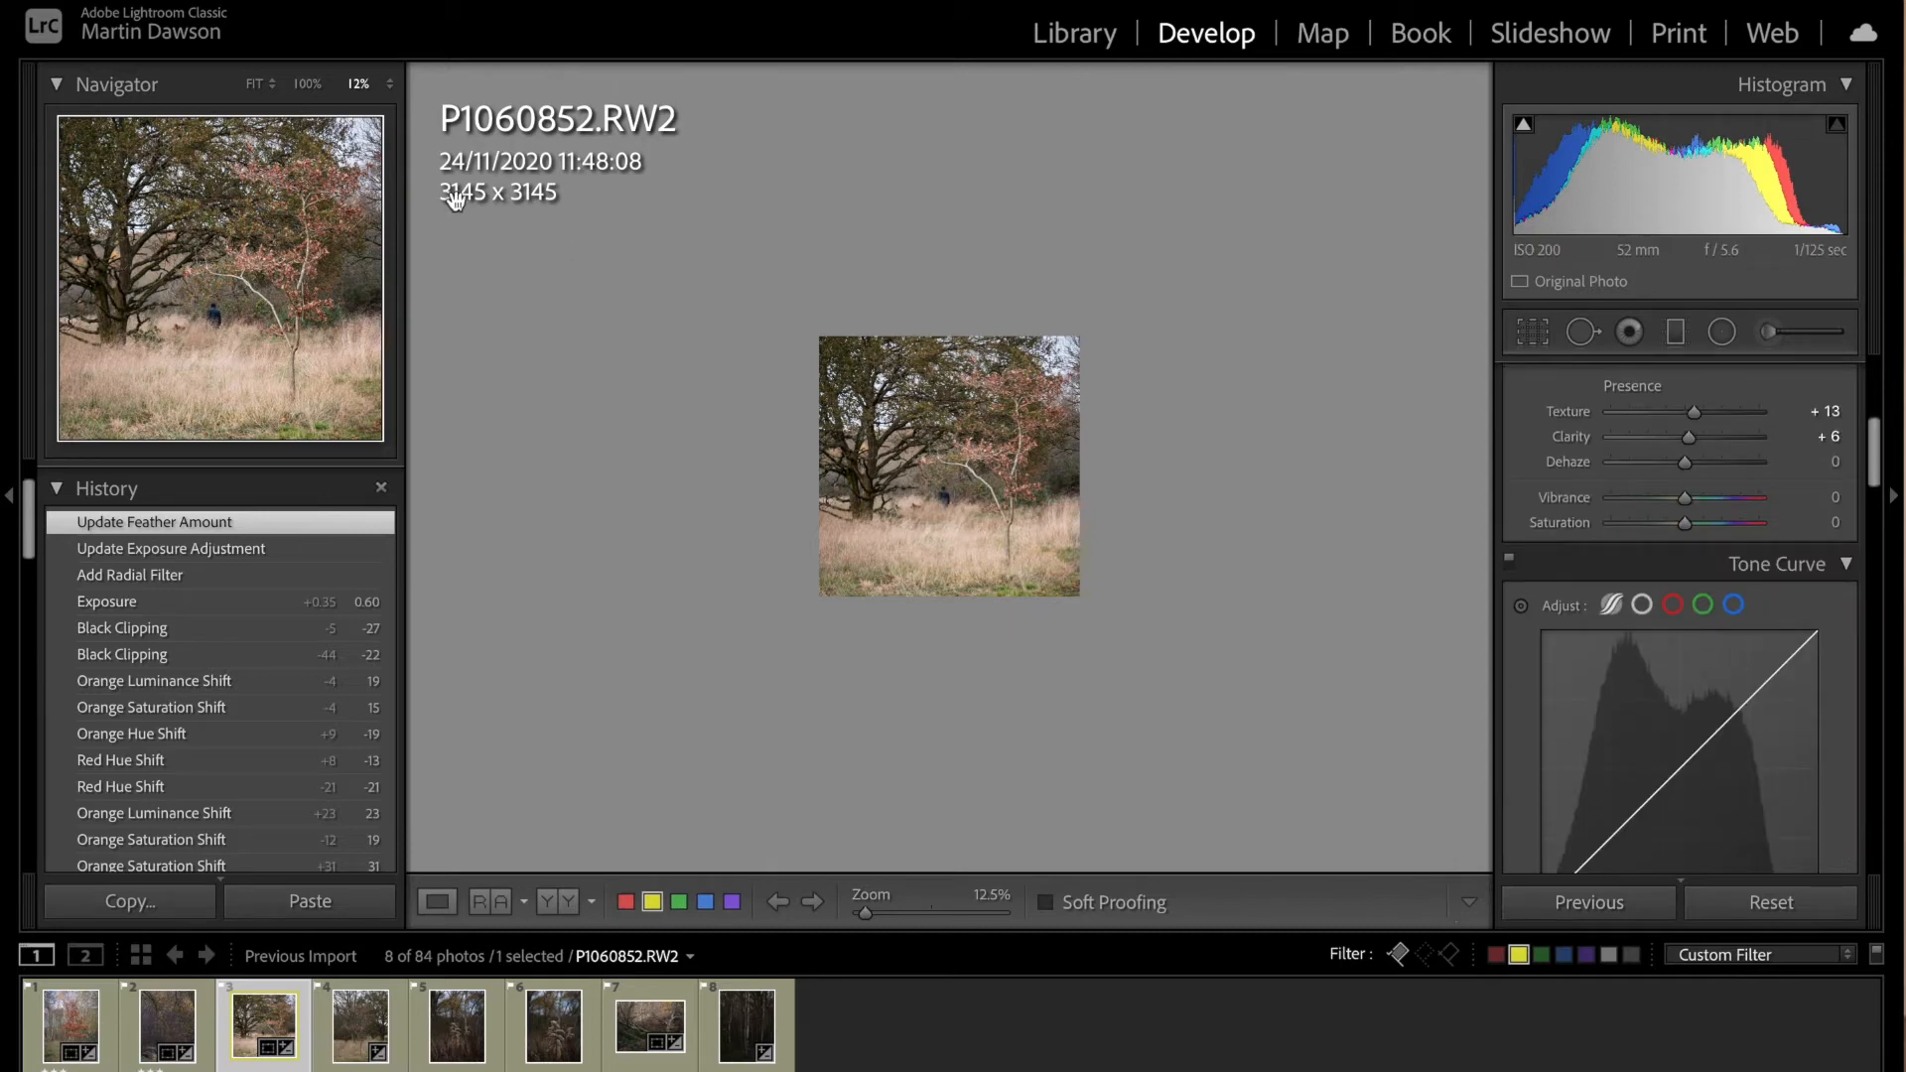
left_click(257, 83)
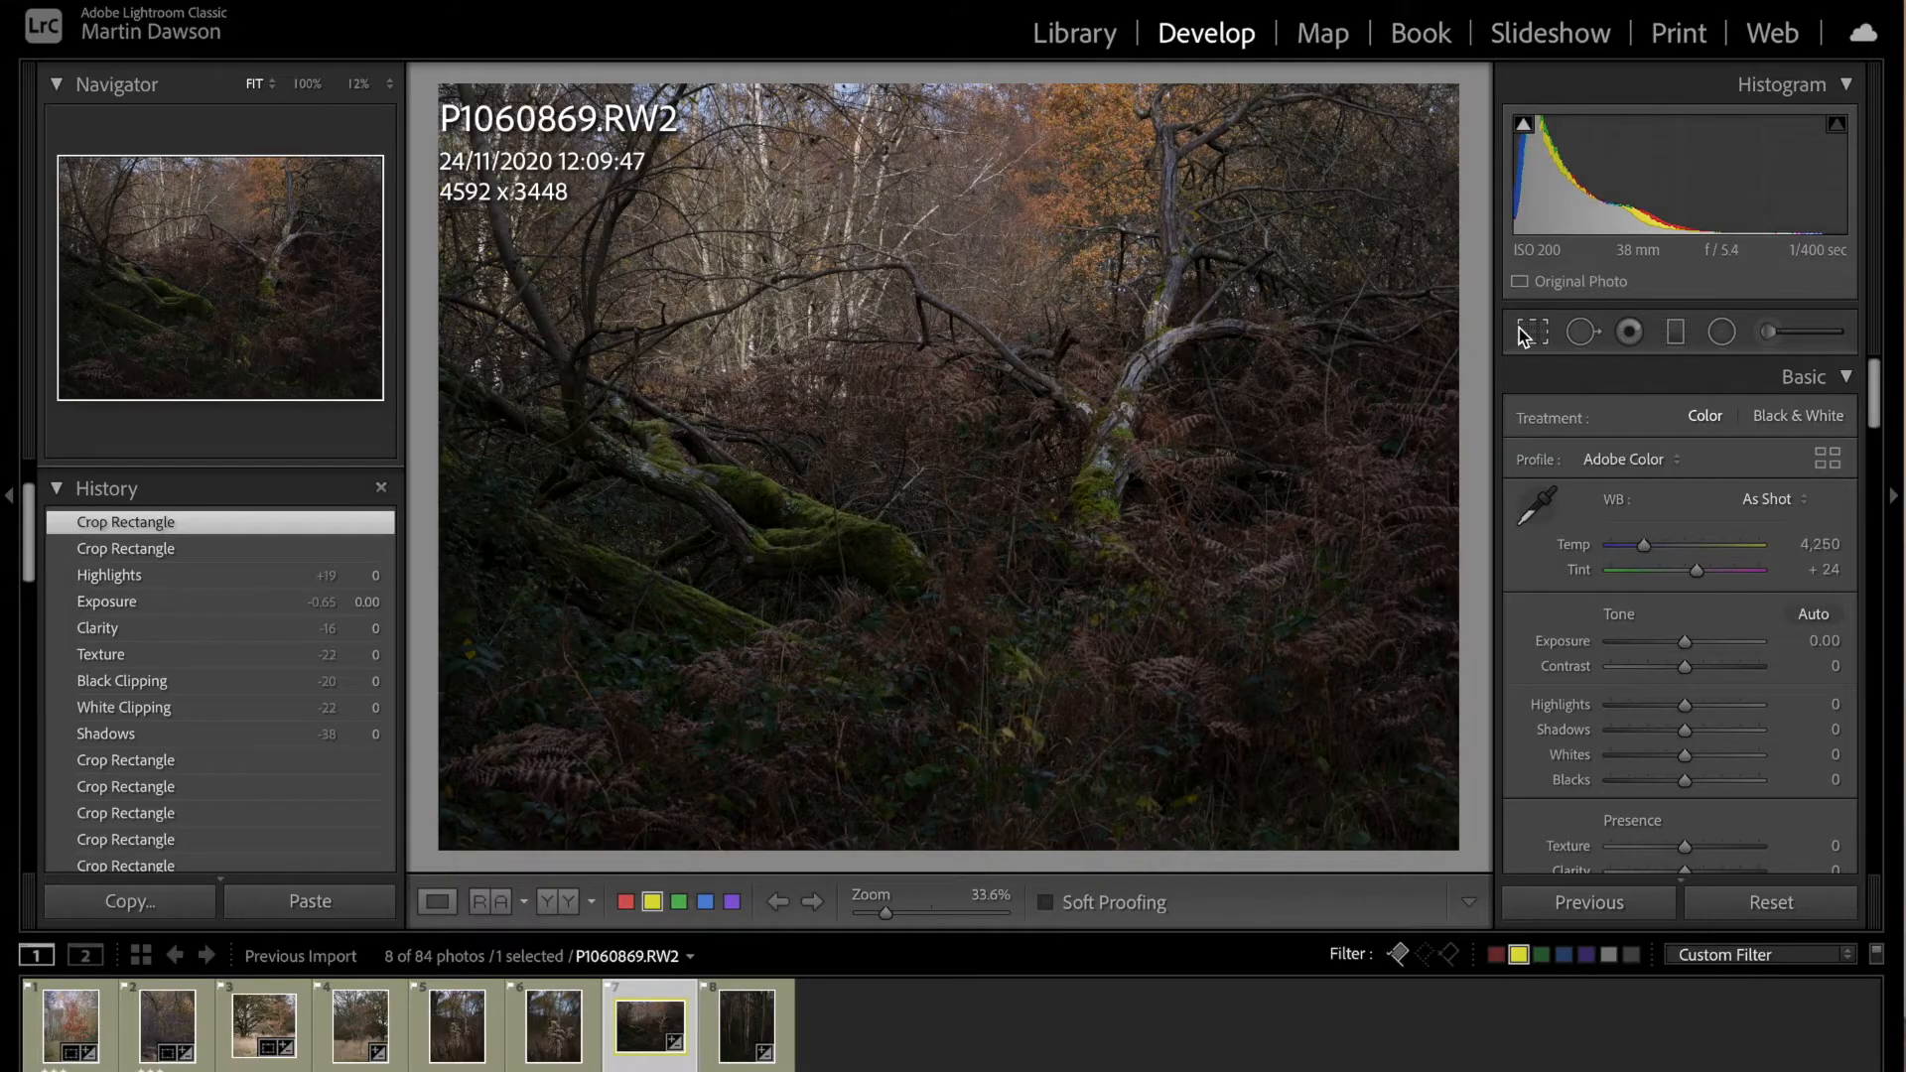
Step: Crop P1060869.RW2 at its original aspect ratio to about 3454 x 2594 around the mossy fallen trunks and the pale bare tree
left_click(1520, 329)
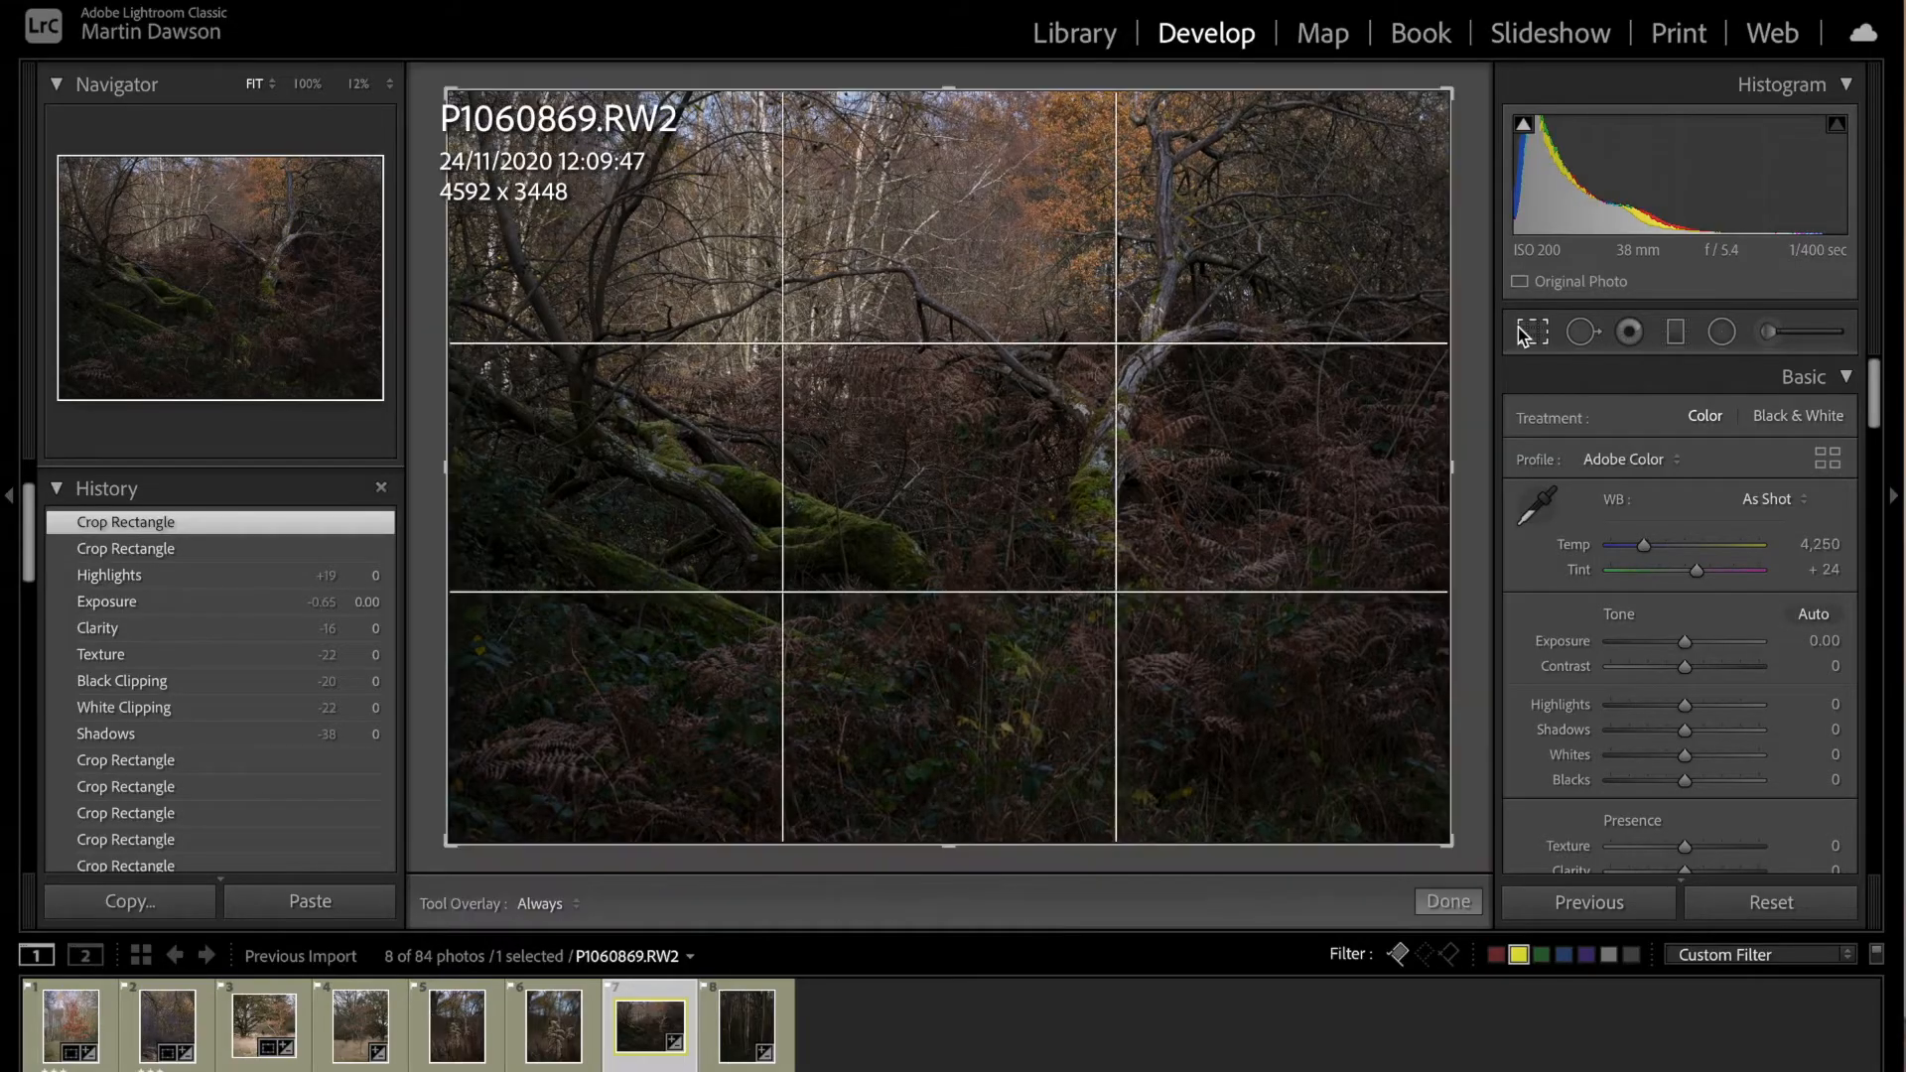
left_click_drag(1450, 88, 1421, 113)
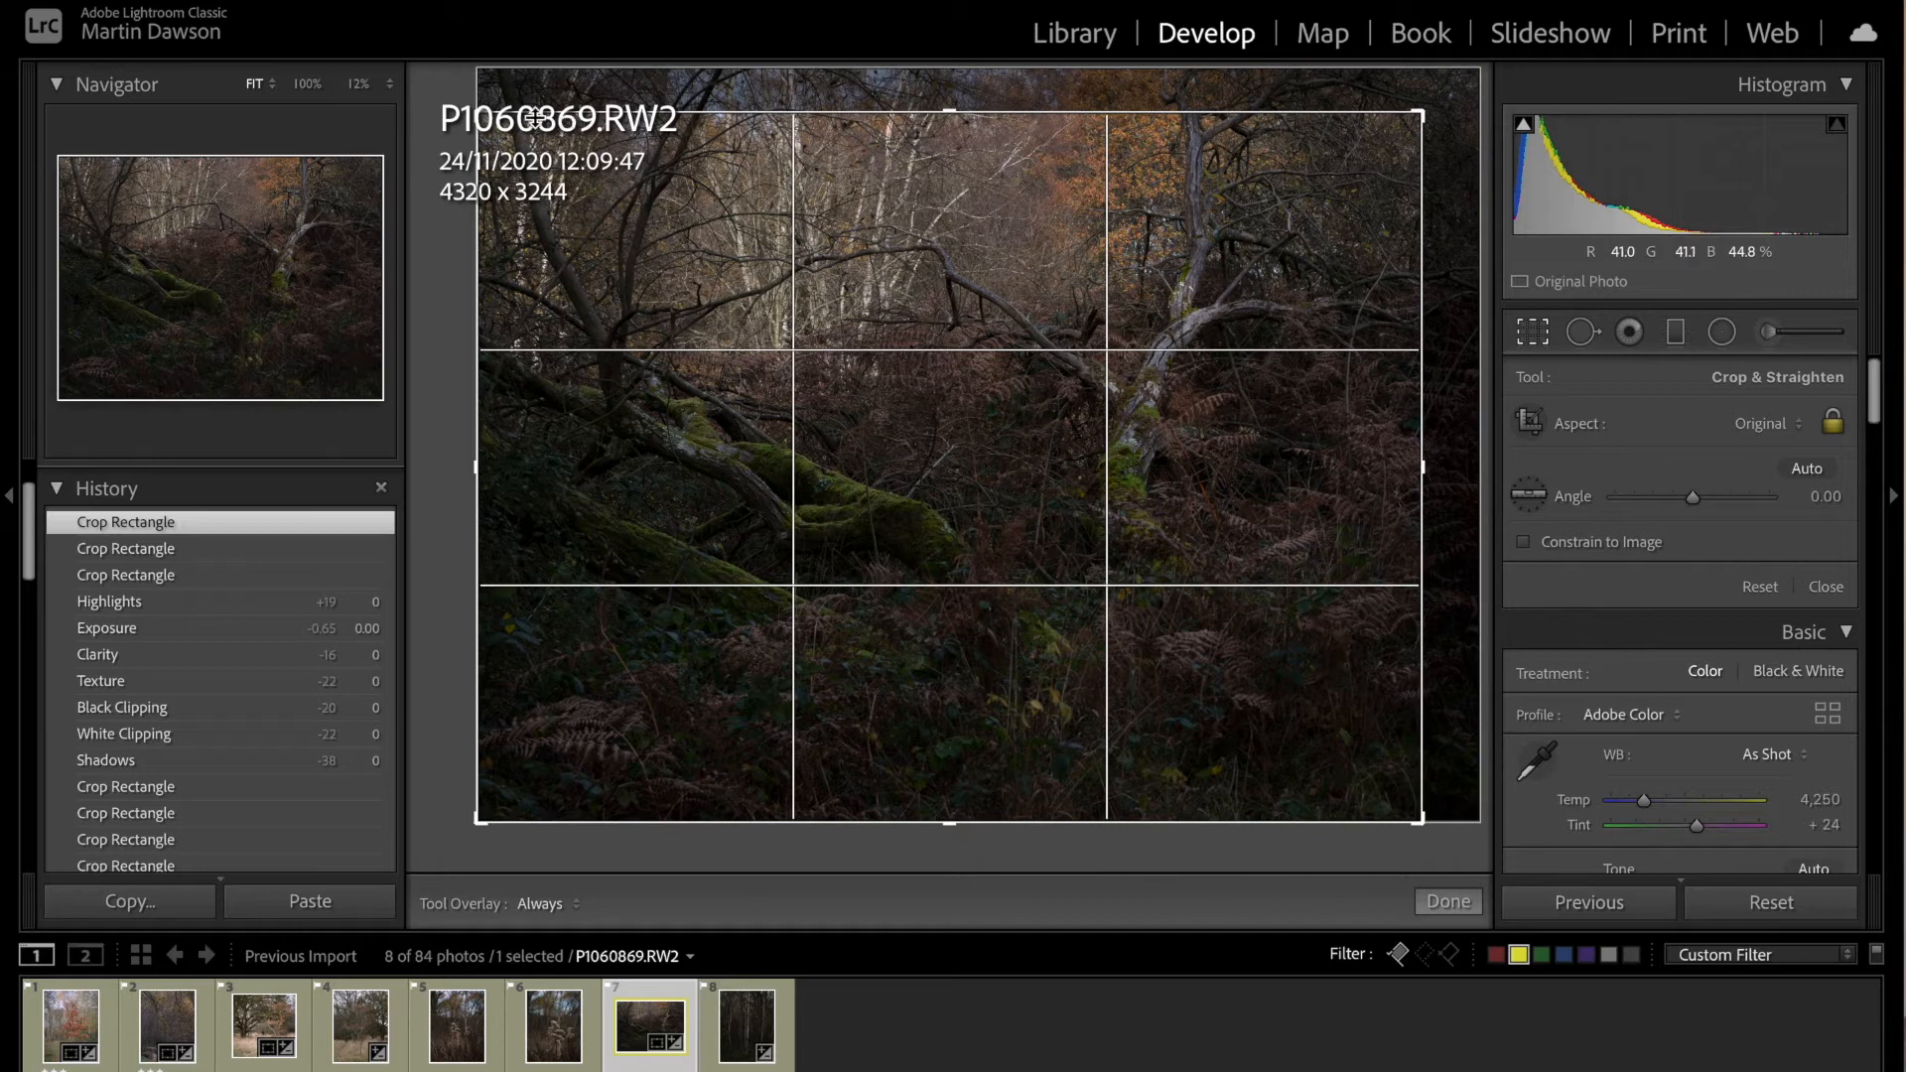
left_click_drag(480, 114, 486, 119)
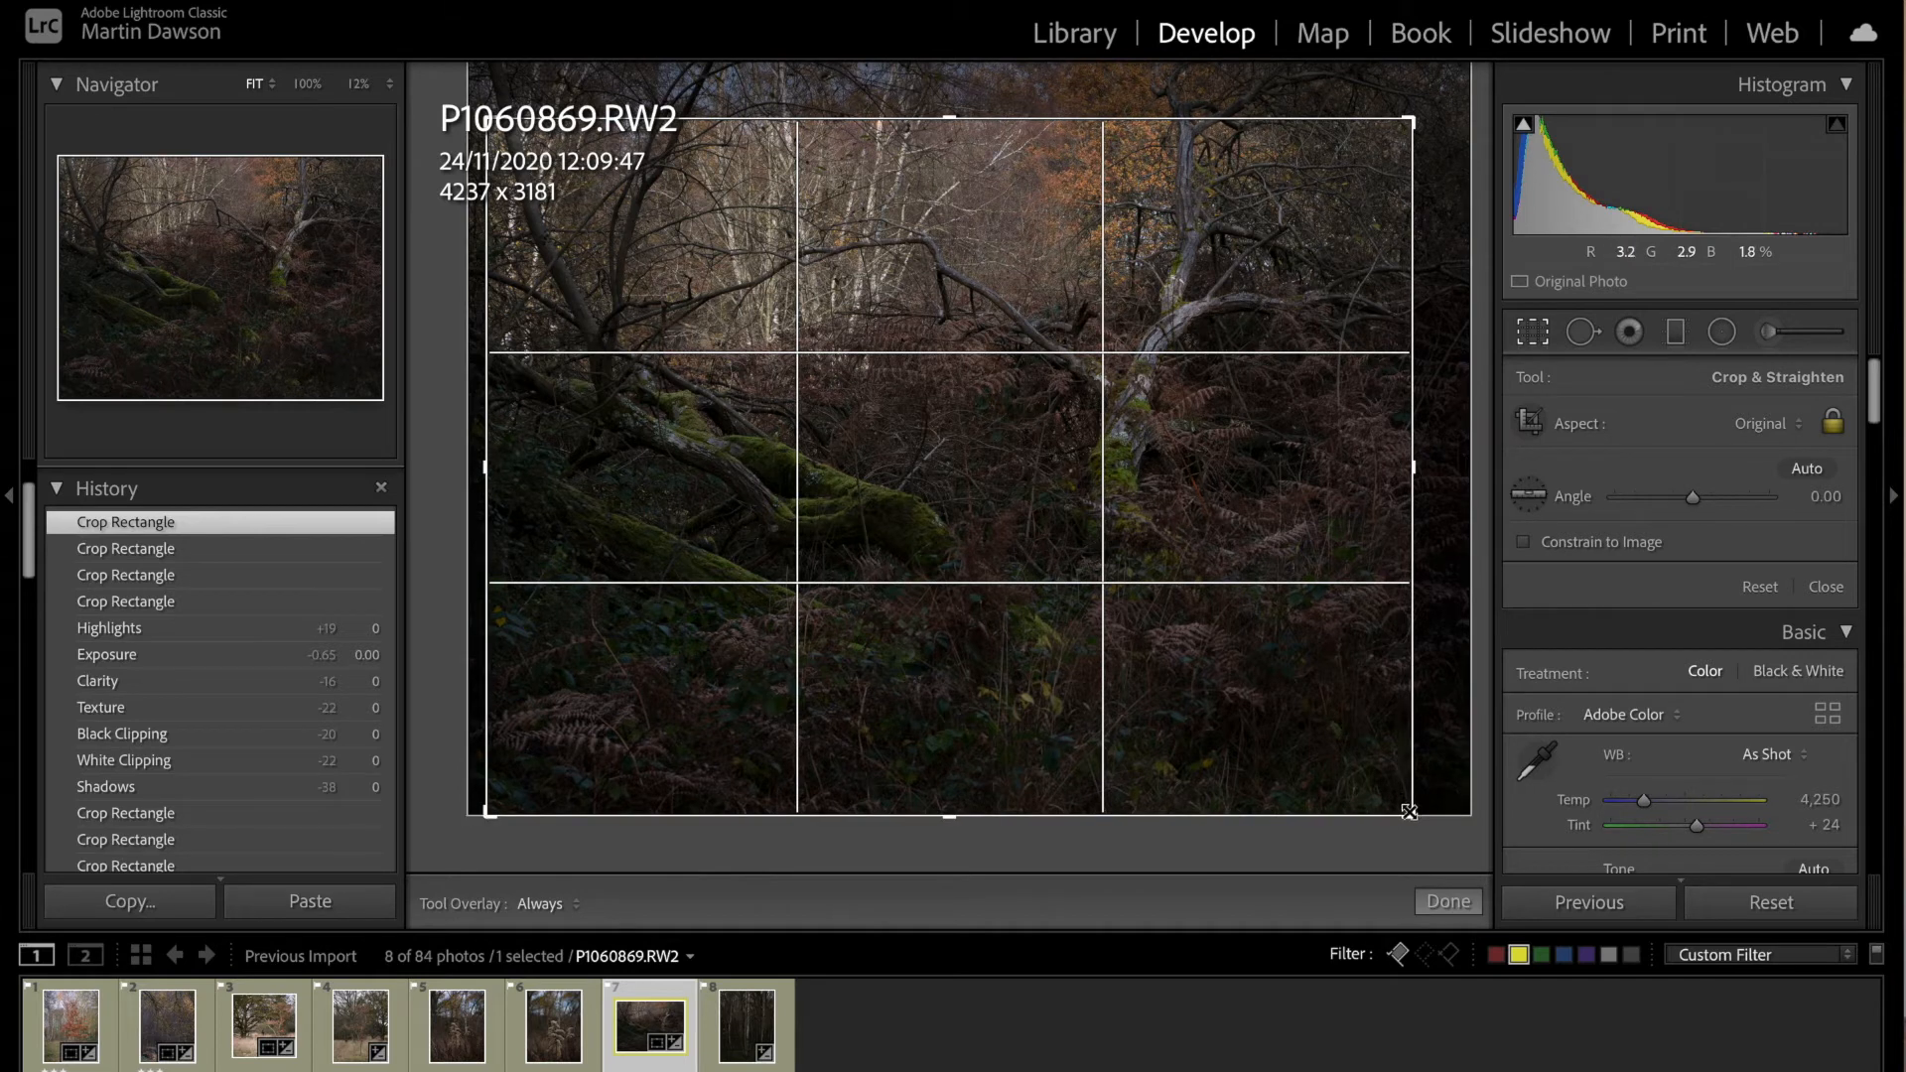
left_click_drag(1409, 812, 1413, 749)
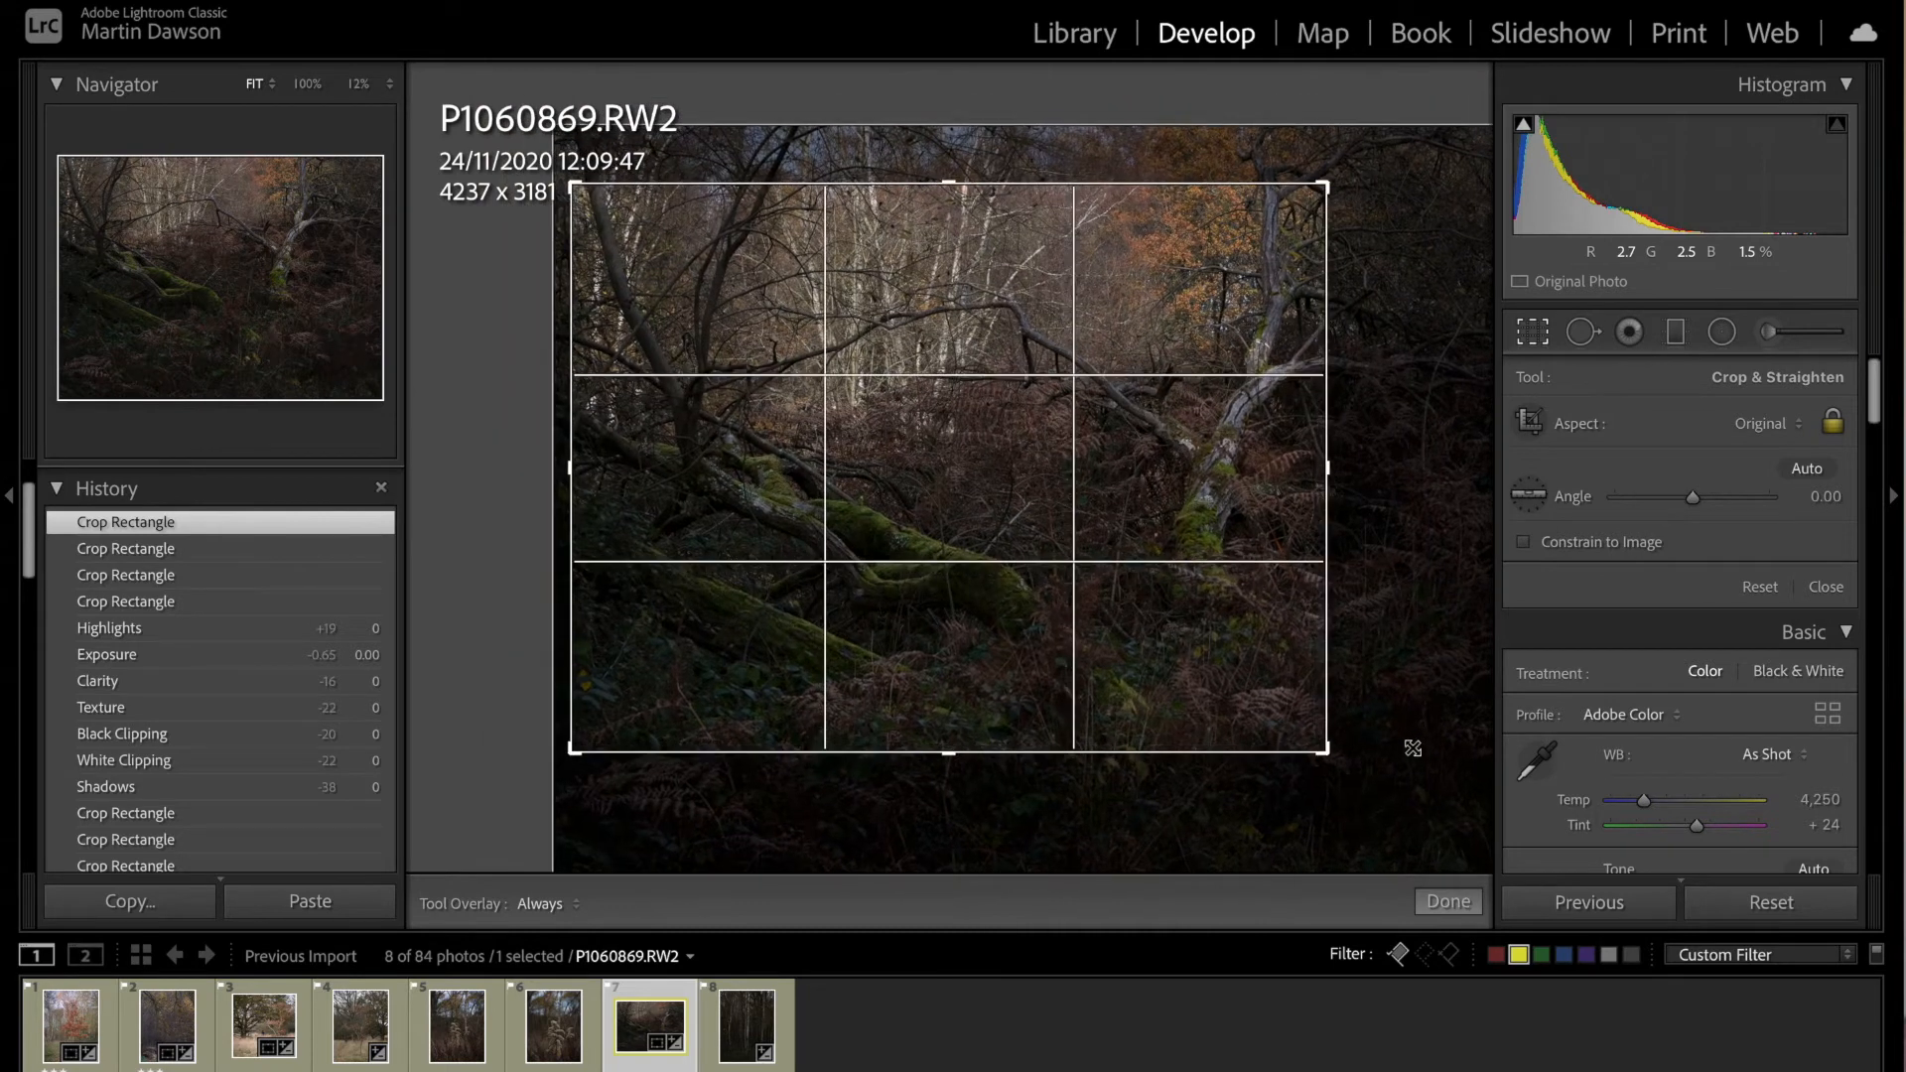
left_click_drag(1225, 676, 1174, 688)
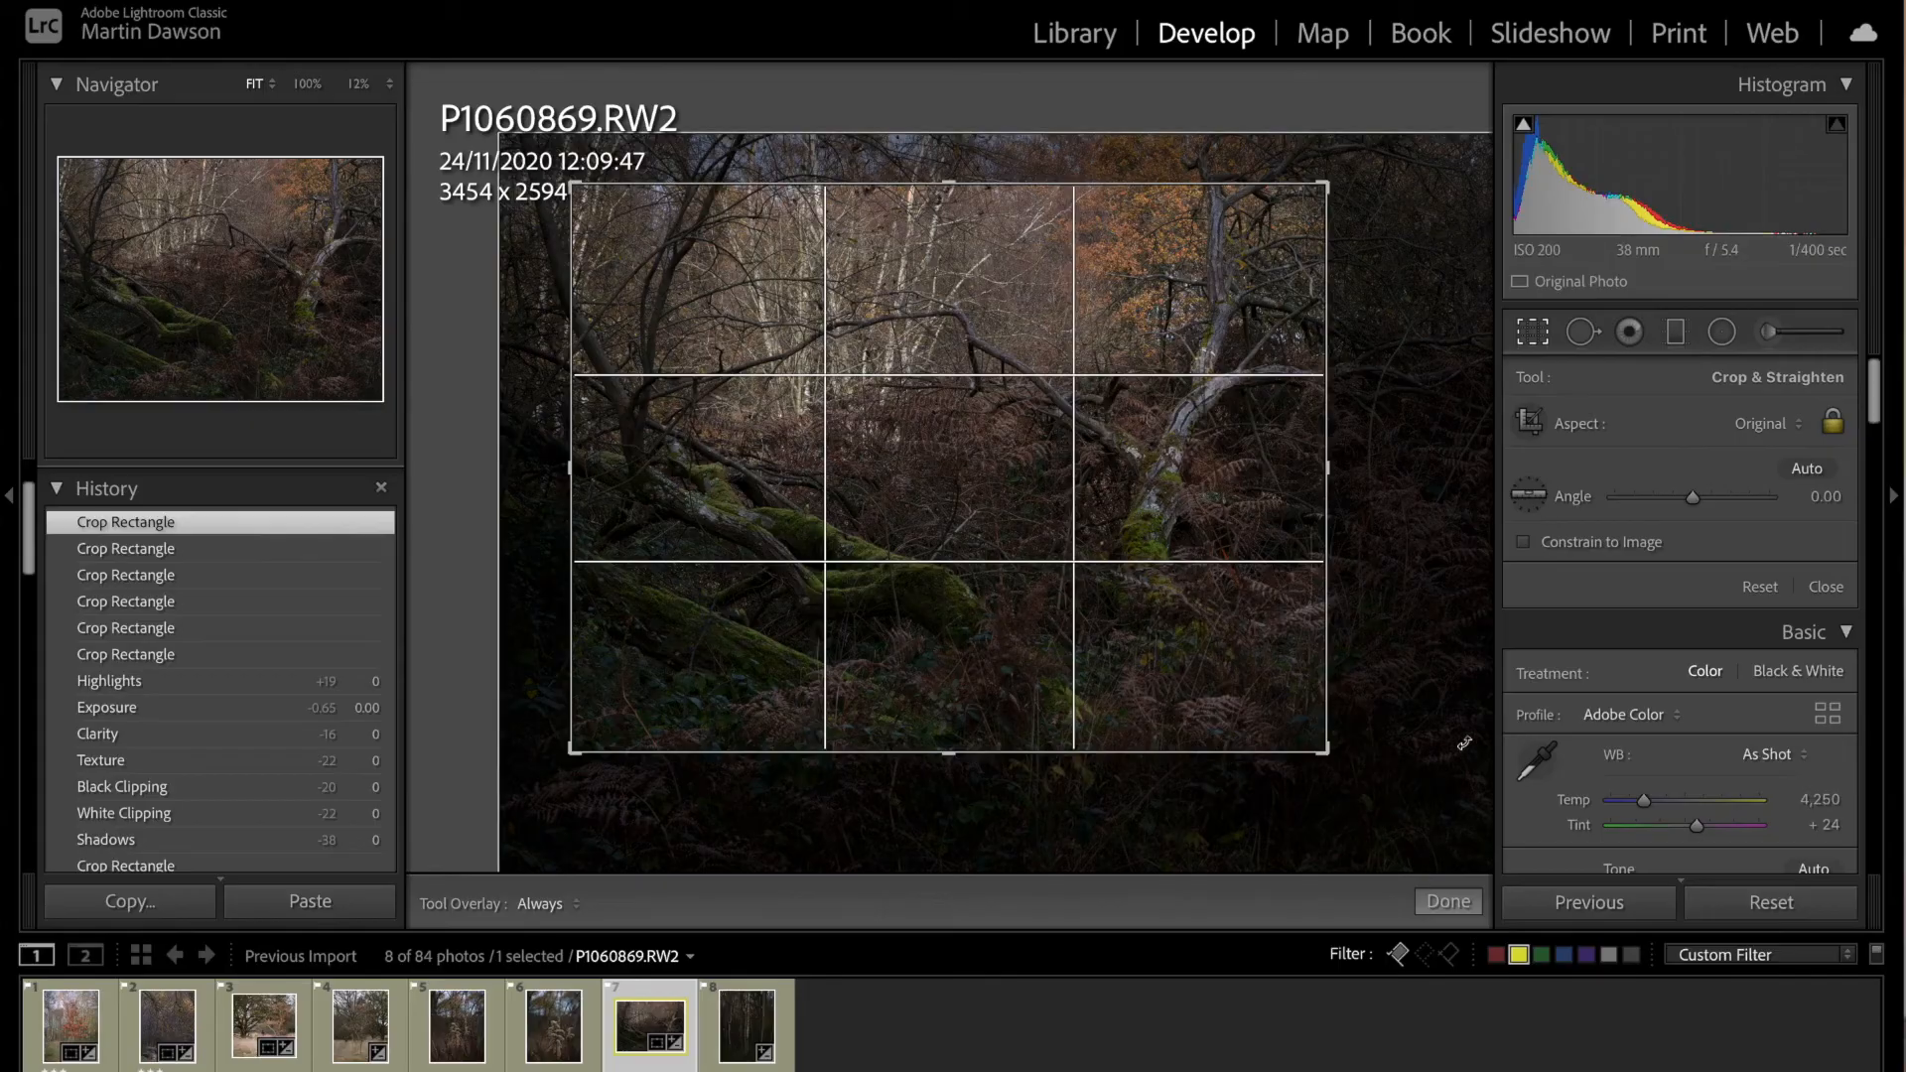
left_click(1448, 902)
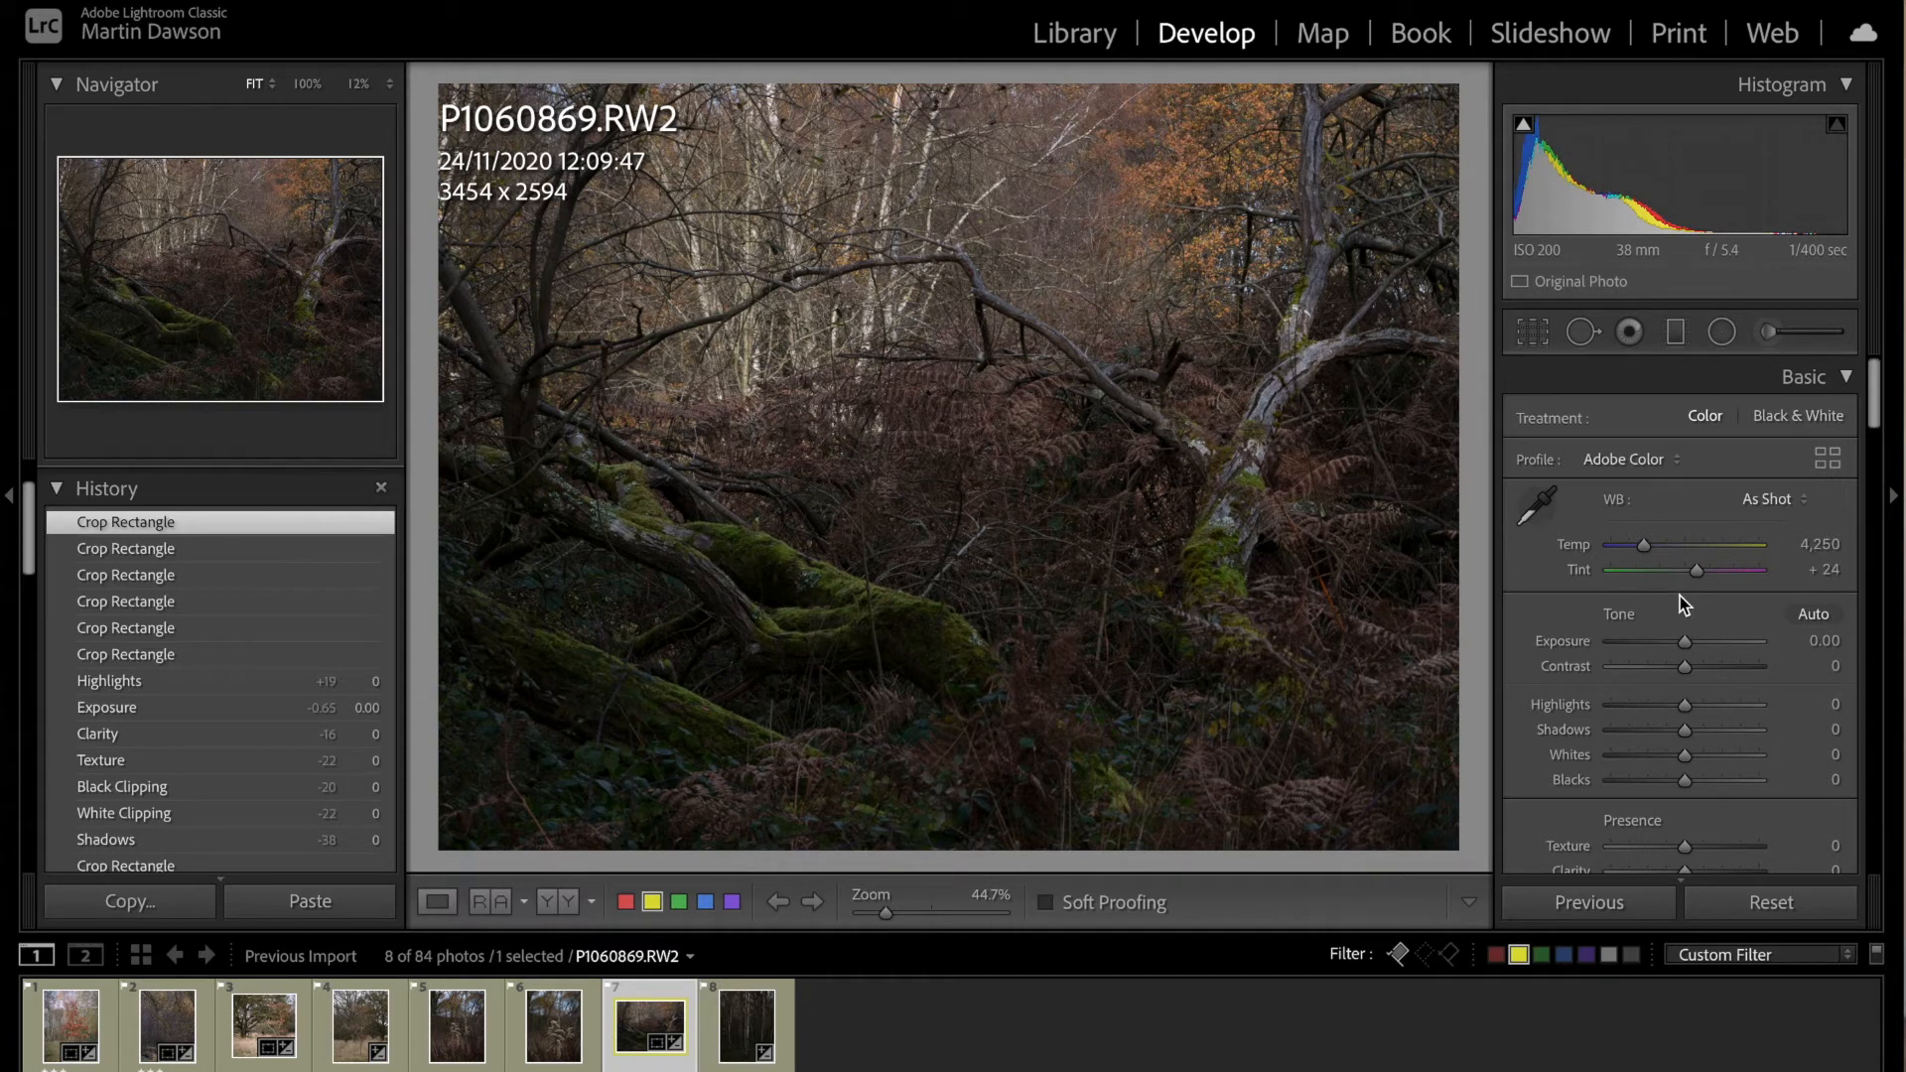
Step: Set the fallen-trunk photo's exposure to +0.60, highlights to -31, shadows to +32, whites to +18, blacks to -26, and texture and clarity to +8
left_click_drag(1684, 641, 1693, 643)
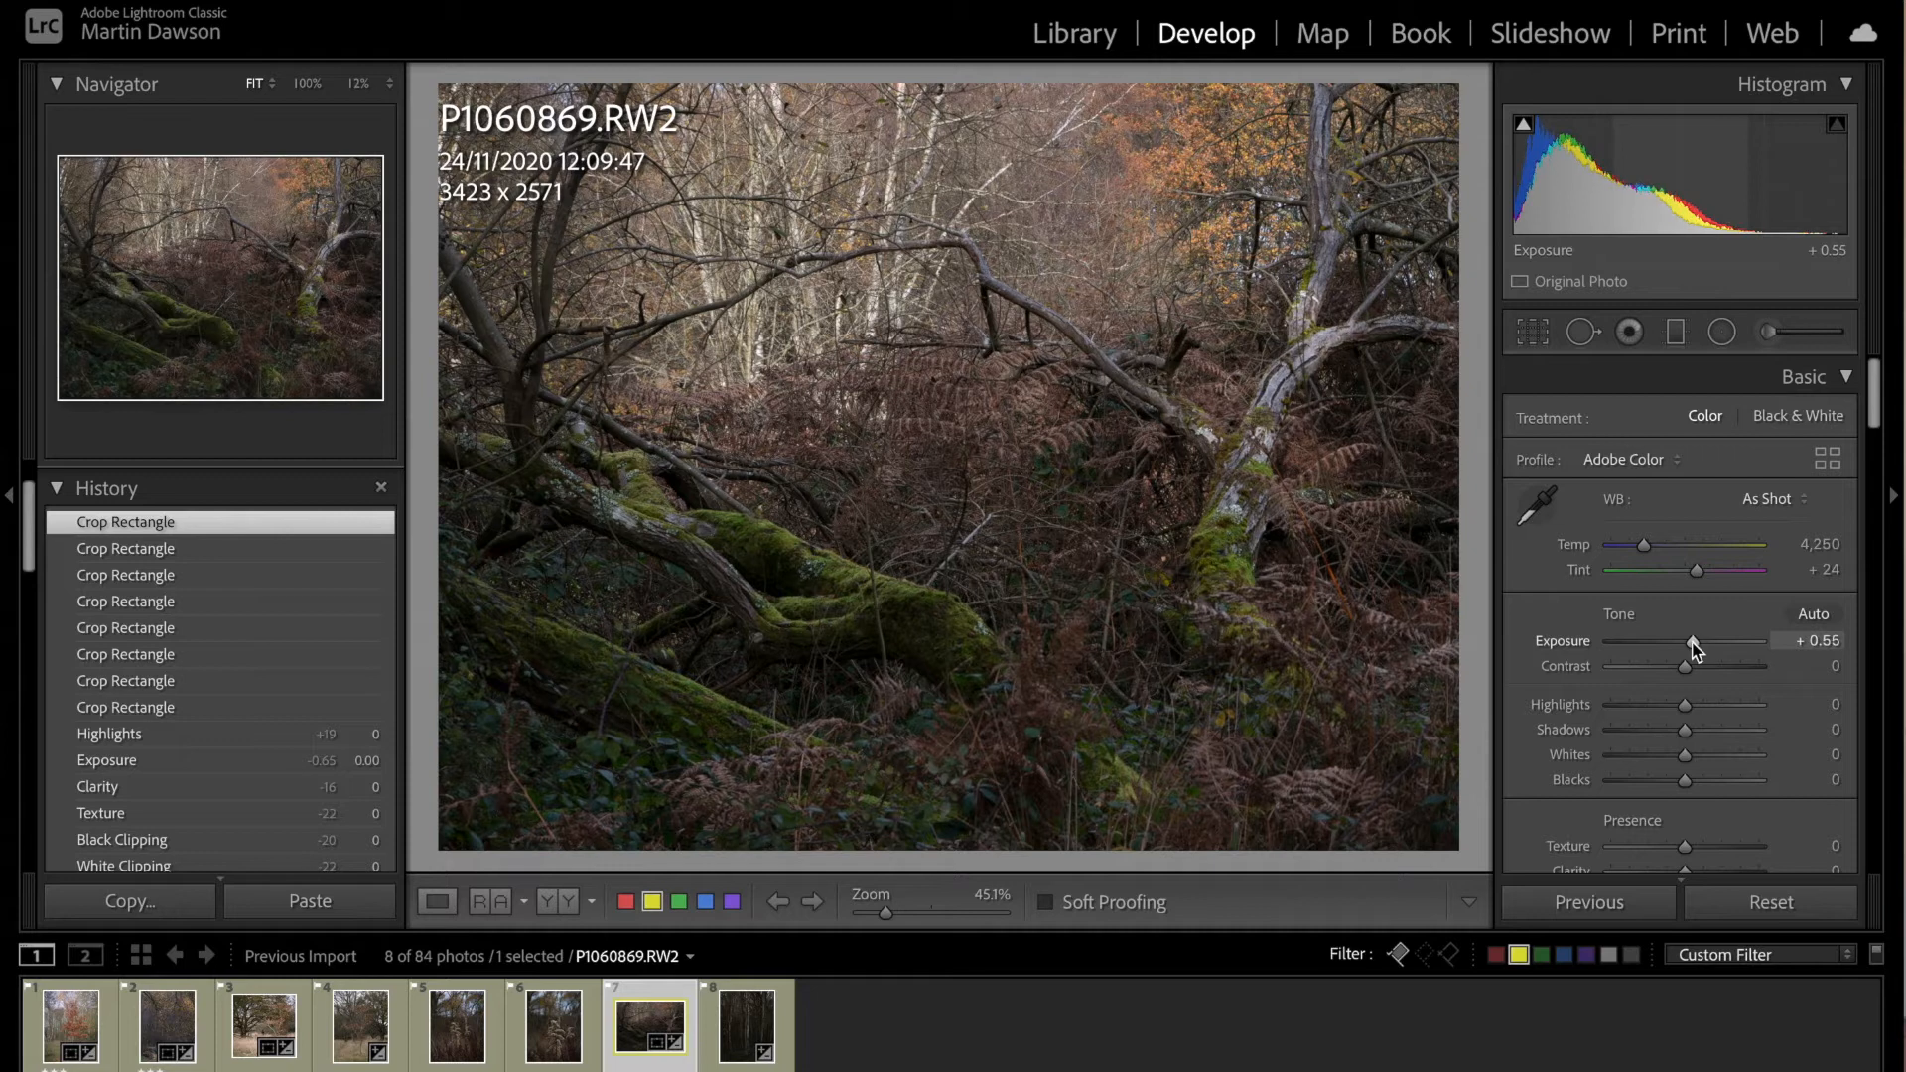
left_click_drag(1694, 641, 1696, 642)
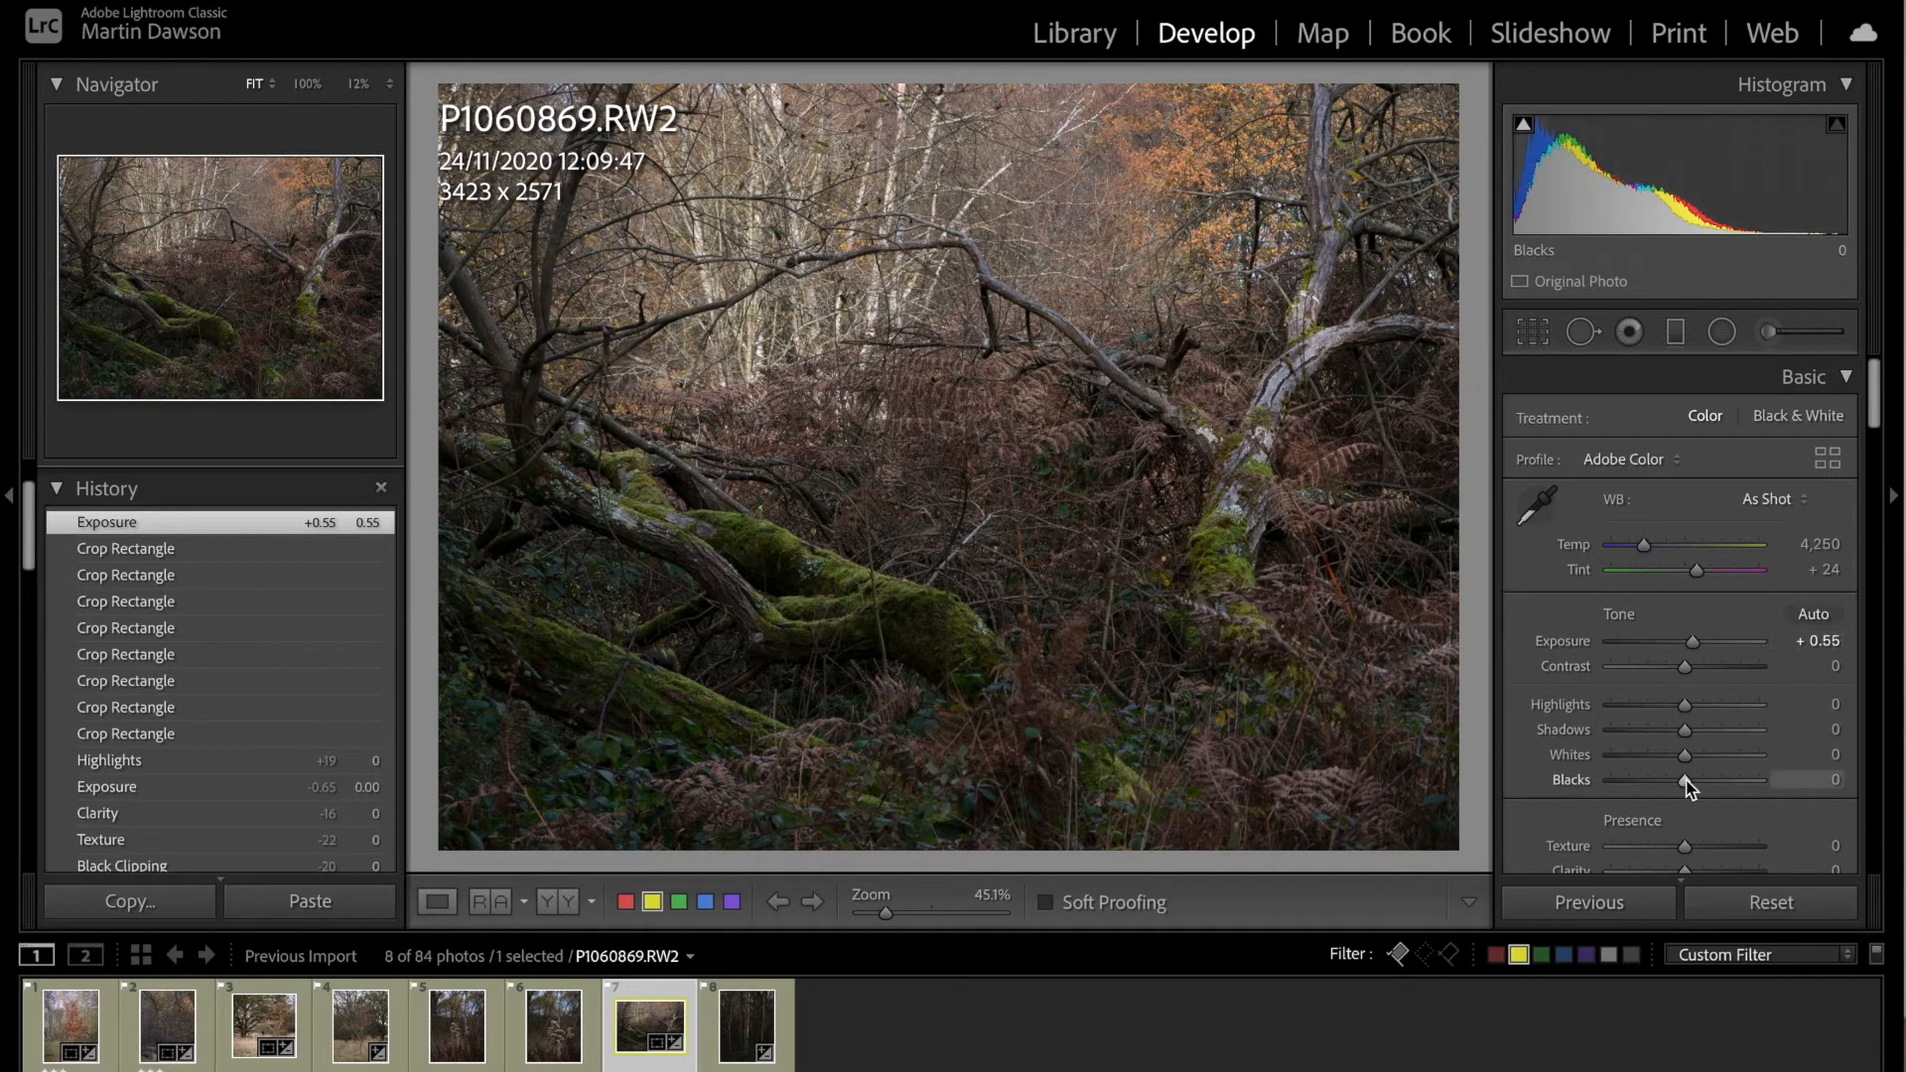
left_click_drag(1684, 730, 1717, 734)
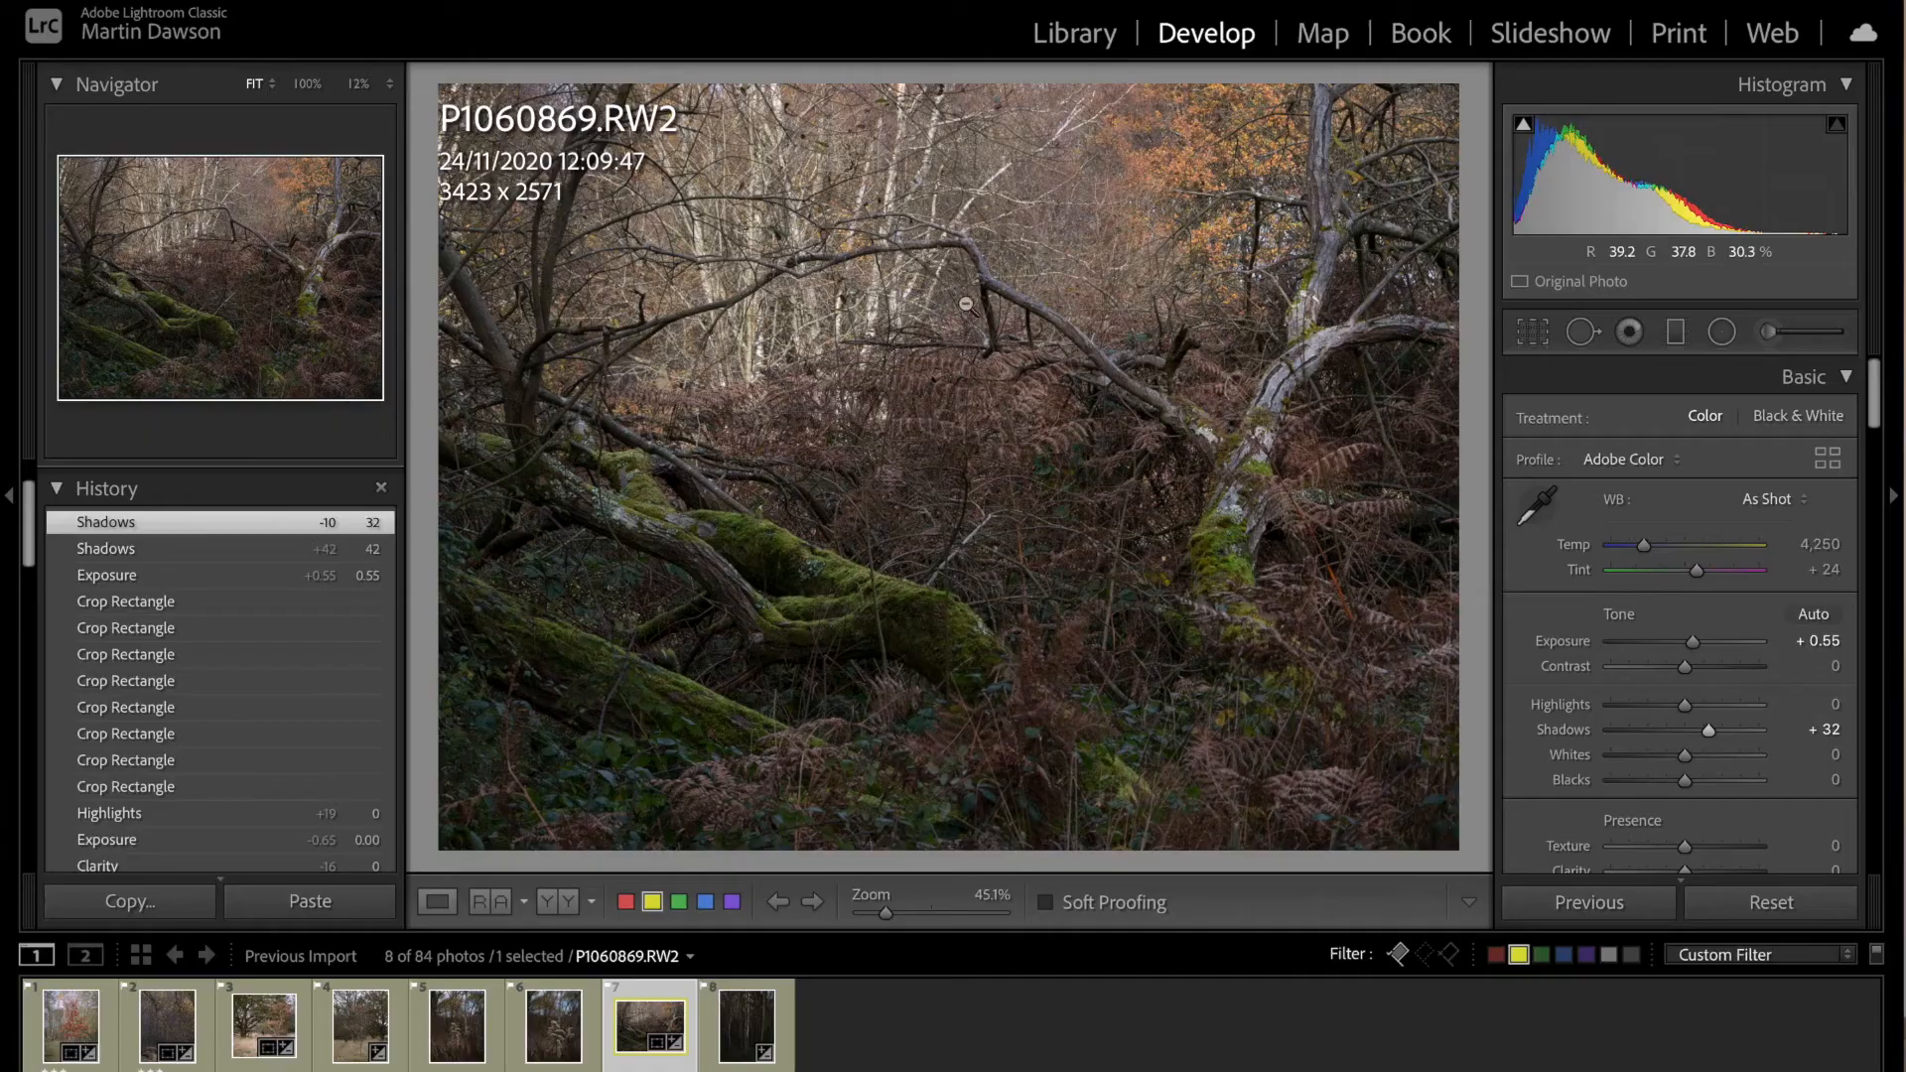
left_click_drag(1712, 732, 1691, 792)
scroll(1708, 827, "down", 1)
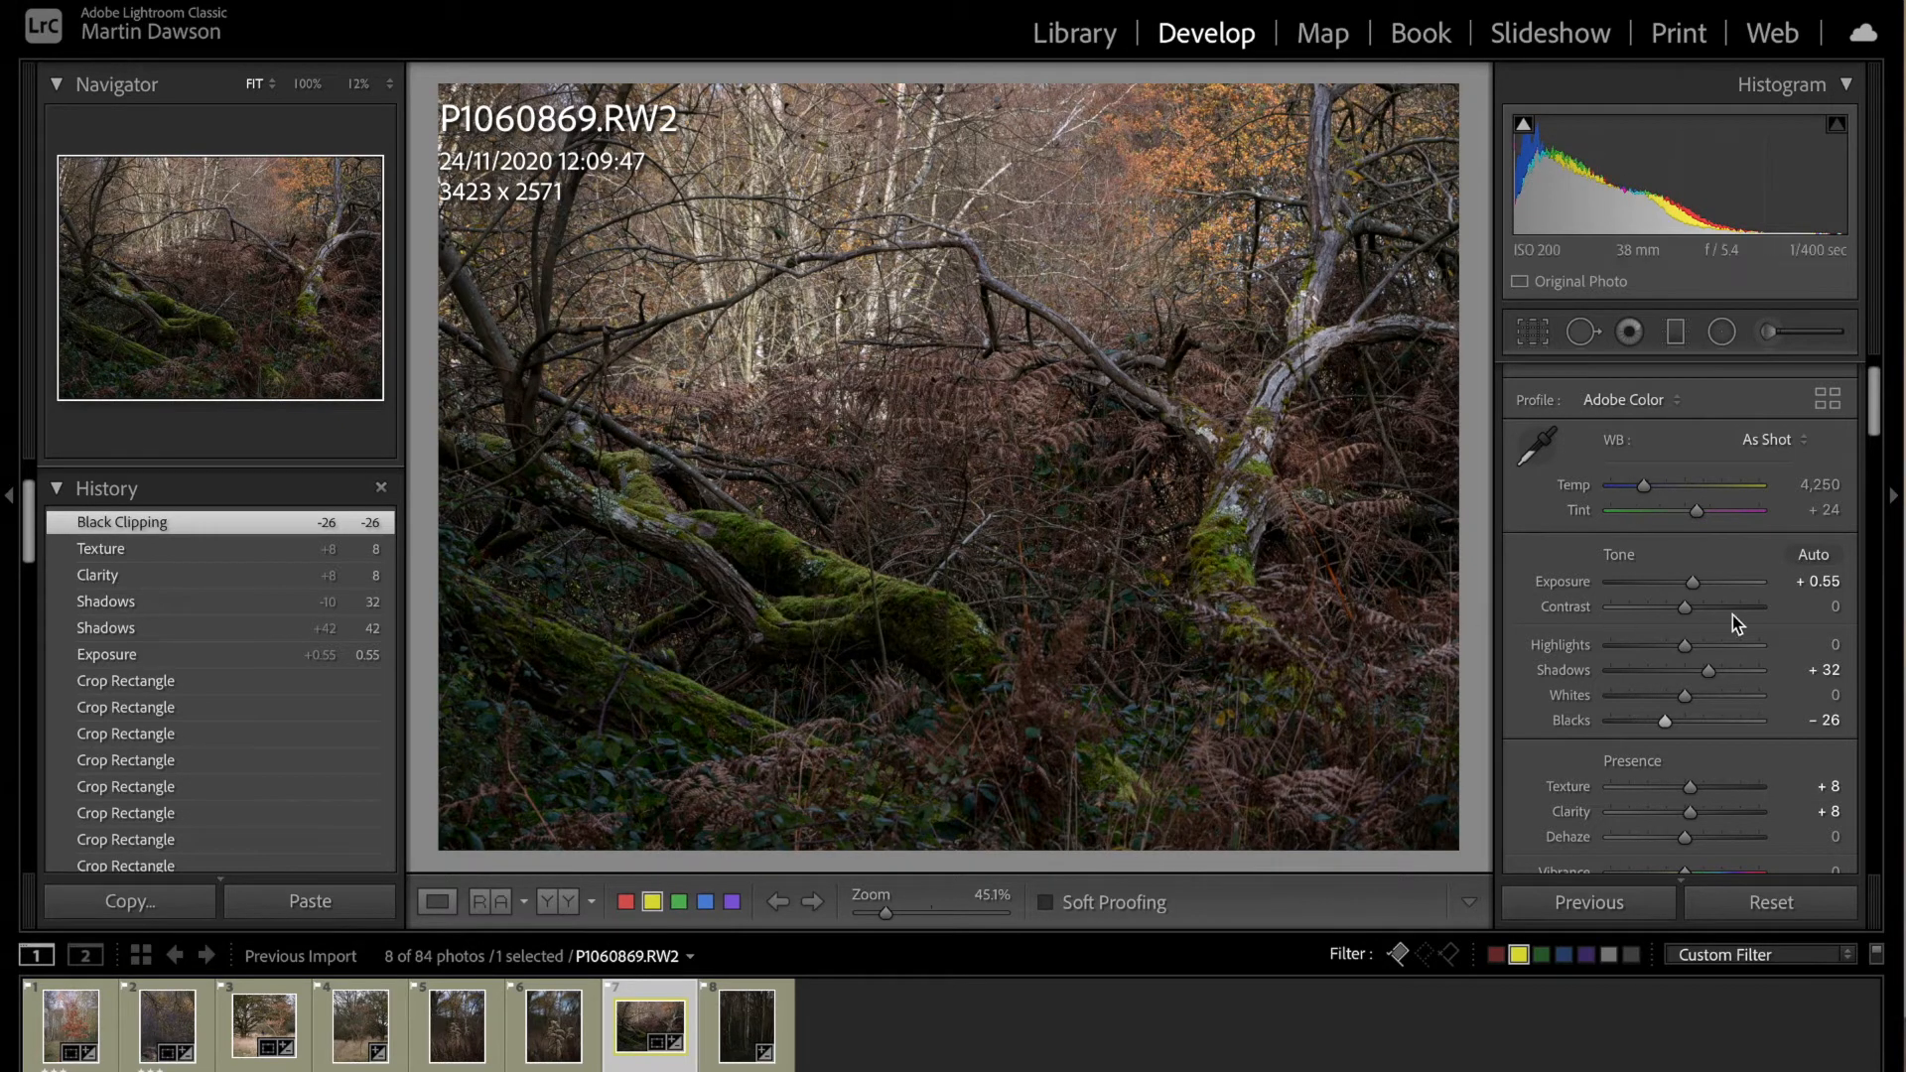
left_click_drag(1687, 647, 1665, 649)
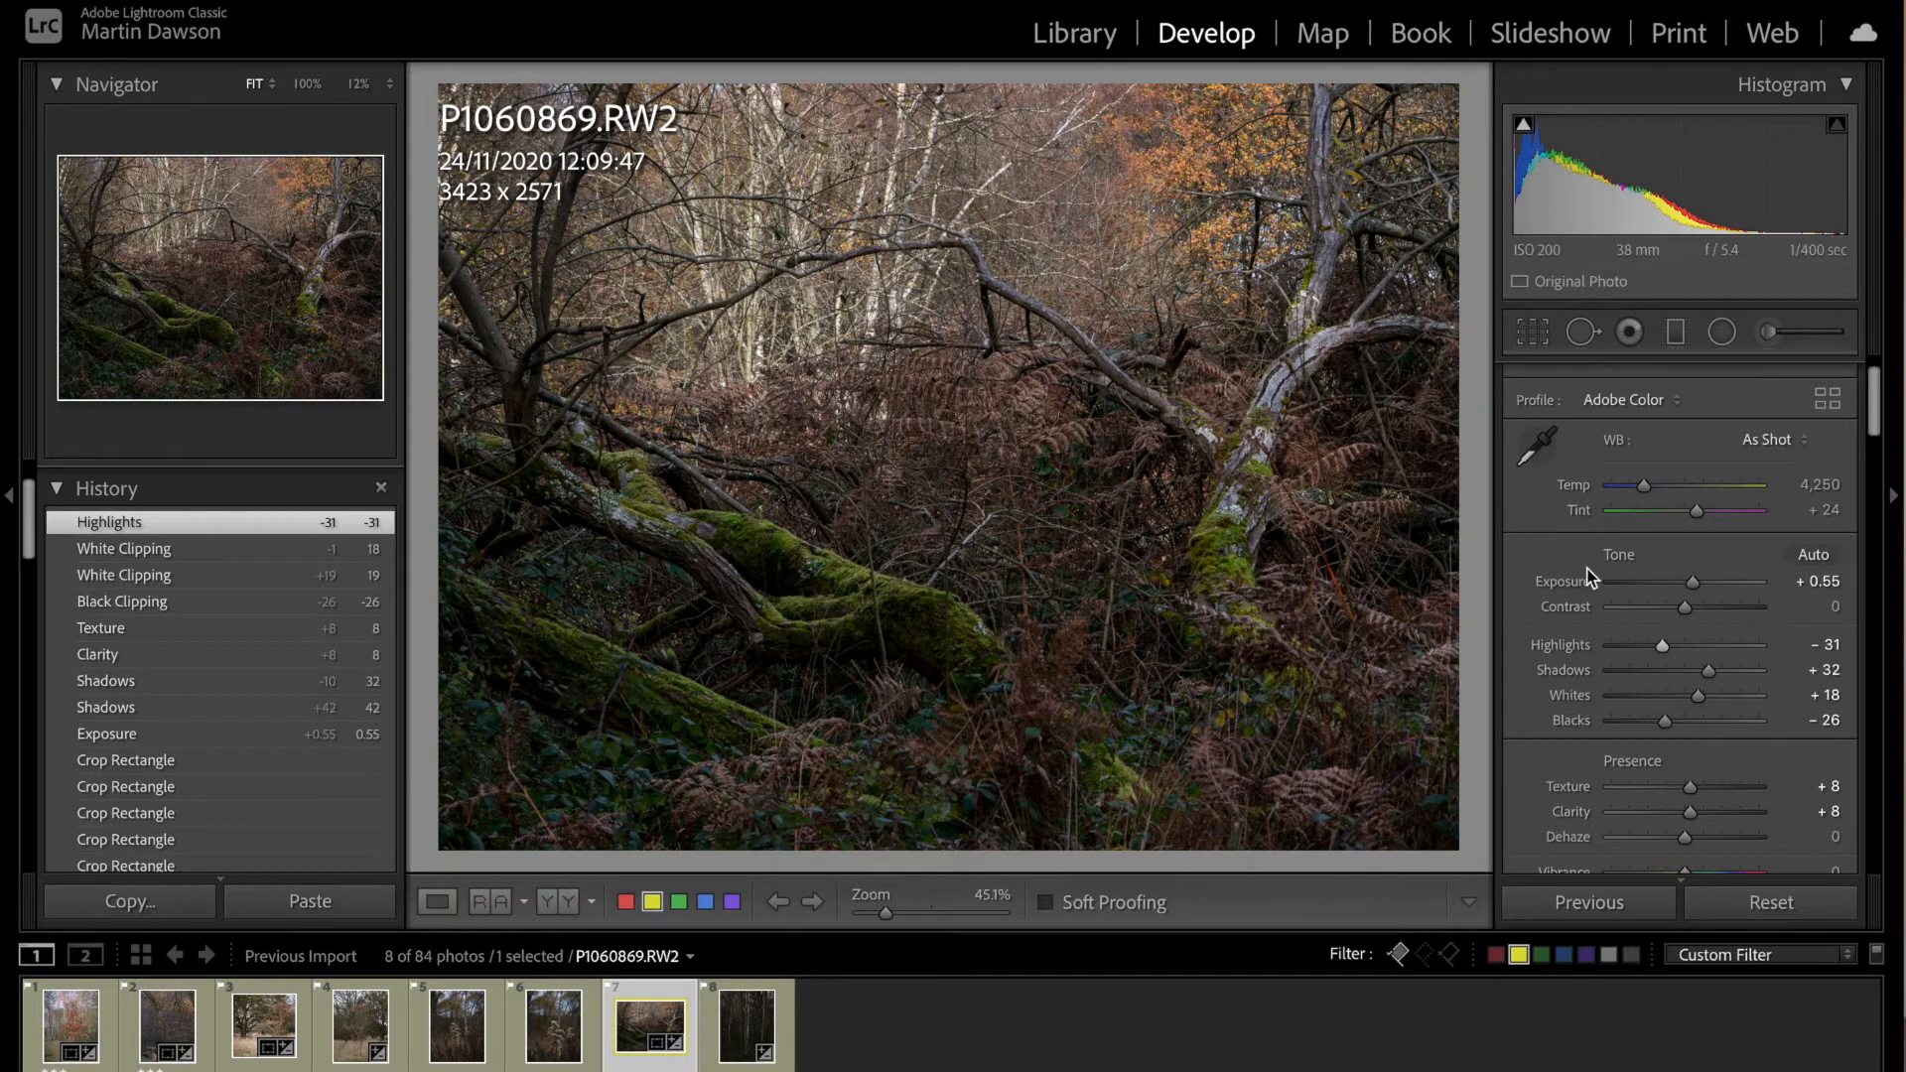
scroll(1732, 841, "down", 5)
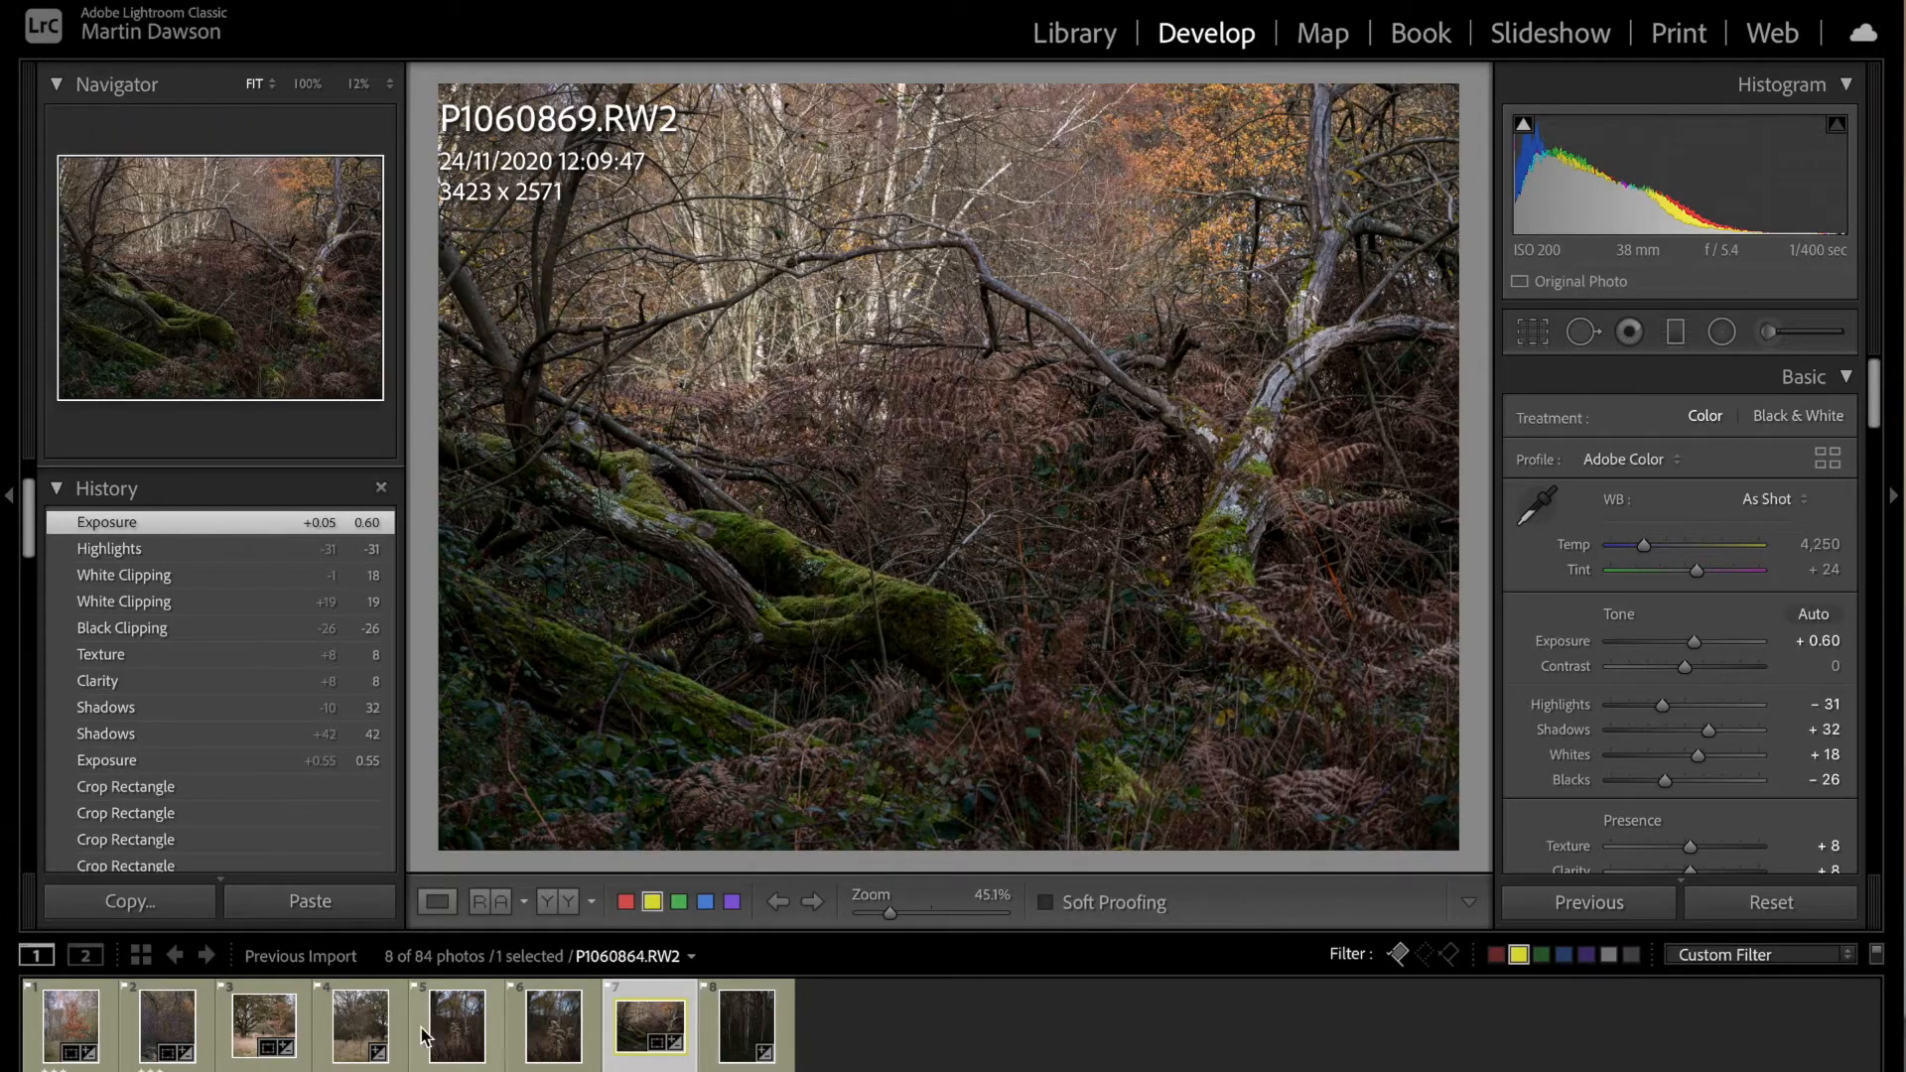
Step: Open P1060859.RW2 and set its exposure to +0.50, highlights to -40, shadows to +31, whites to +10 and blacks to -44
left_click(362, 1033)
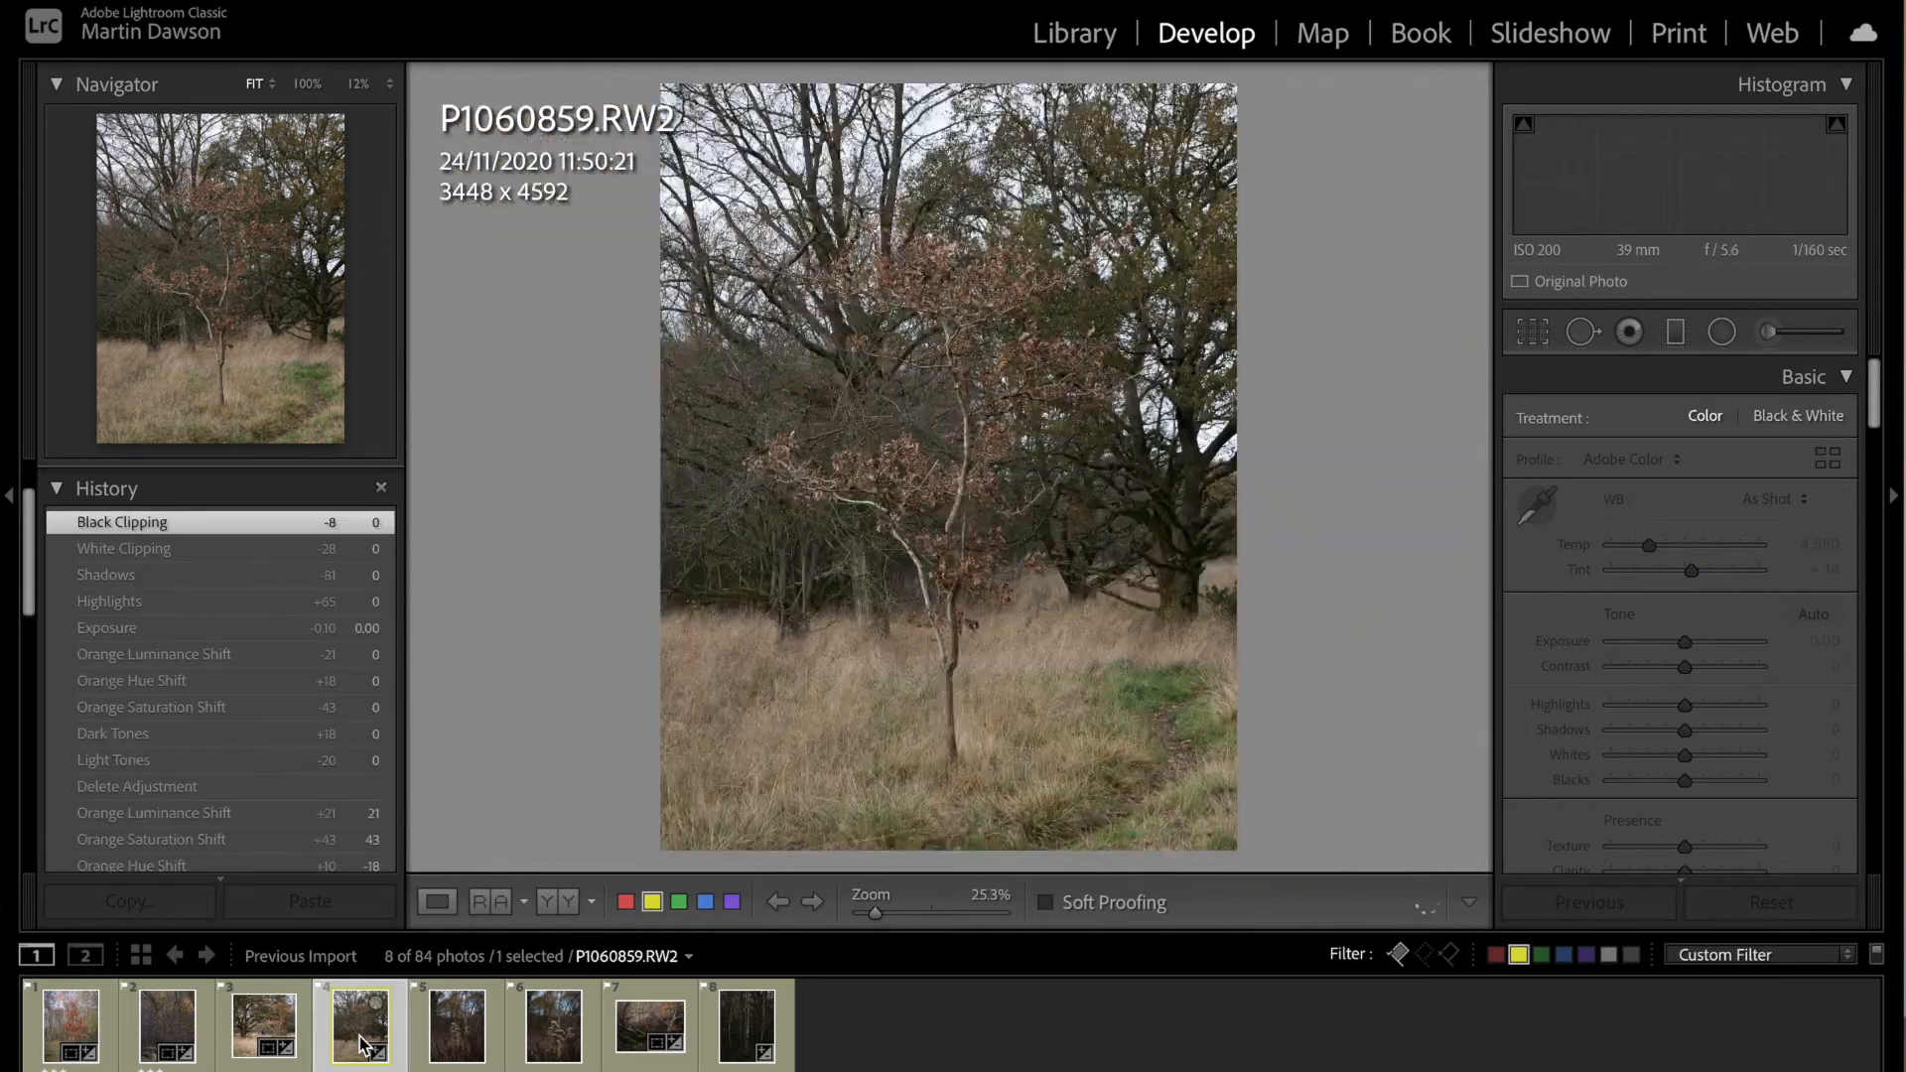
left_click(284, 1035)
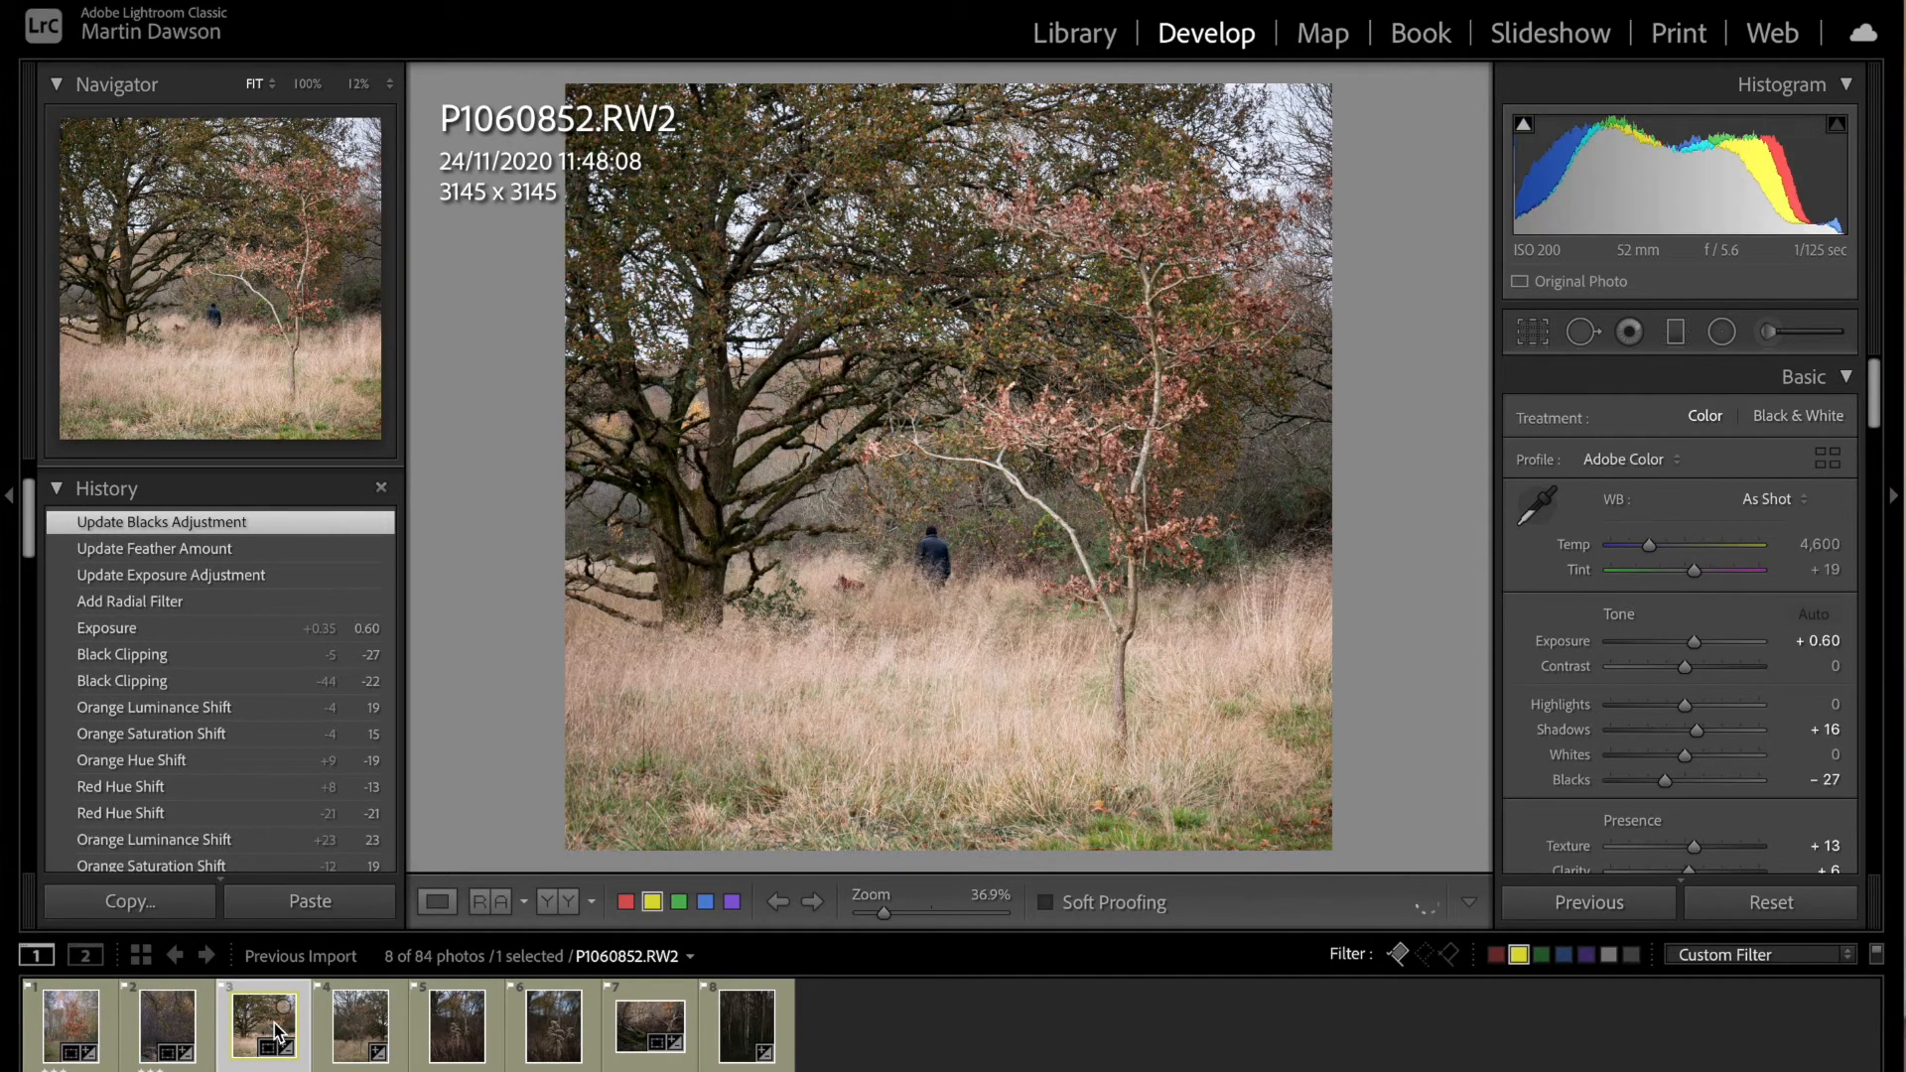
left_click(363, 1028)
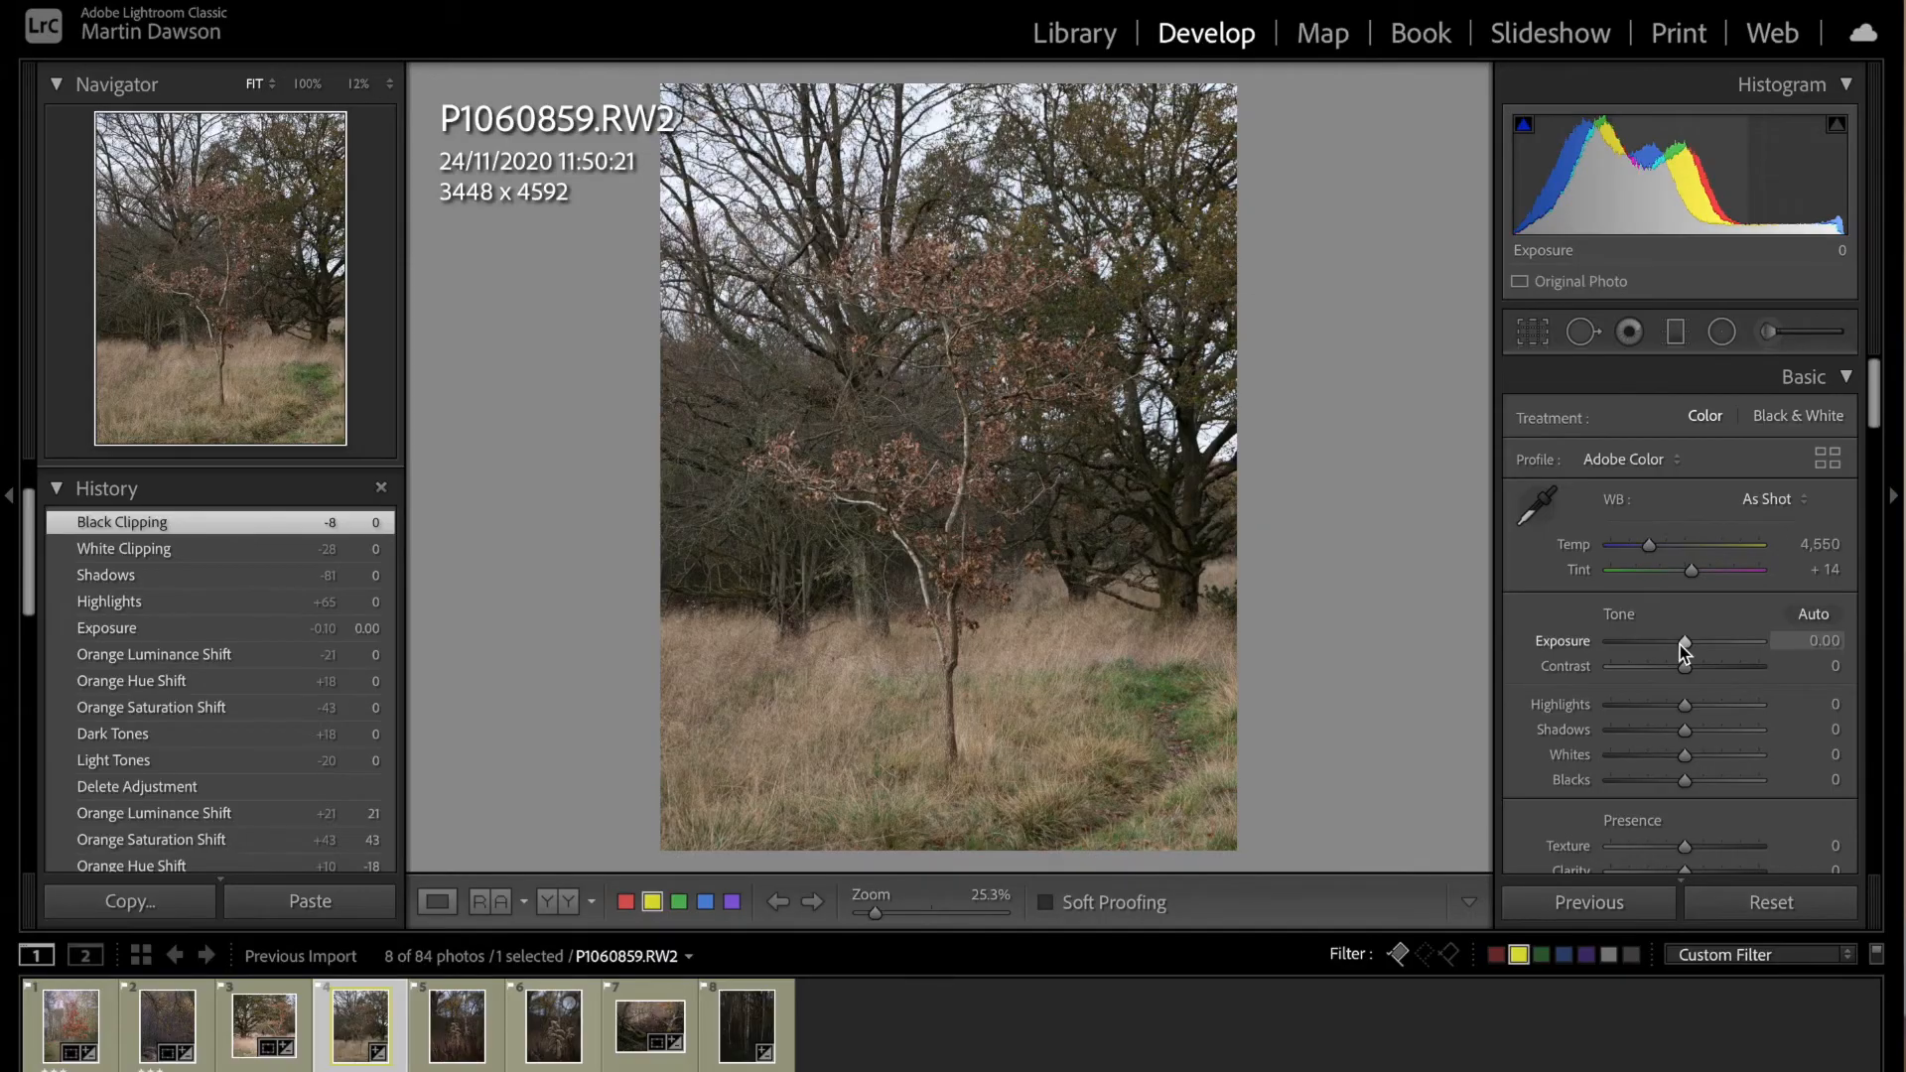
left_click_drag(1684, 644, 1691, 644)
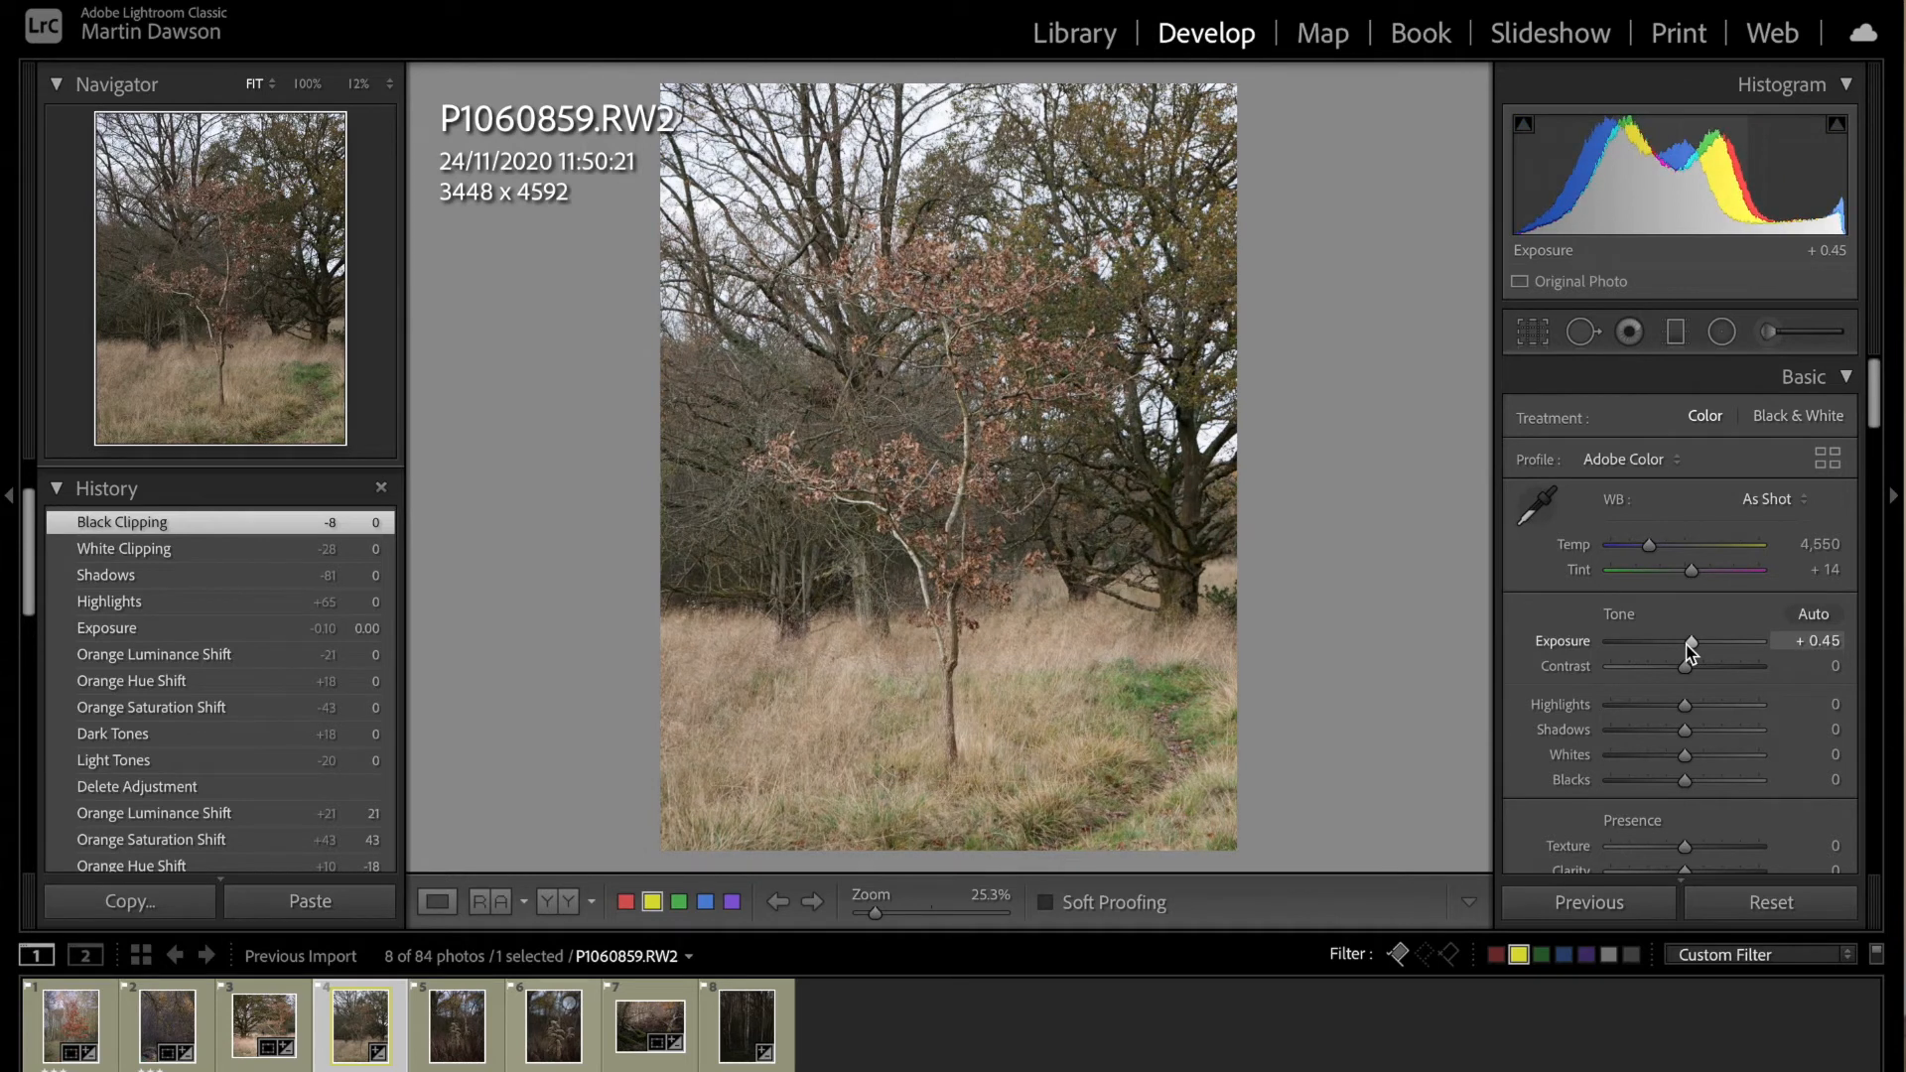
left_click_drag(1688, 644, 1690, 643)
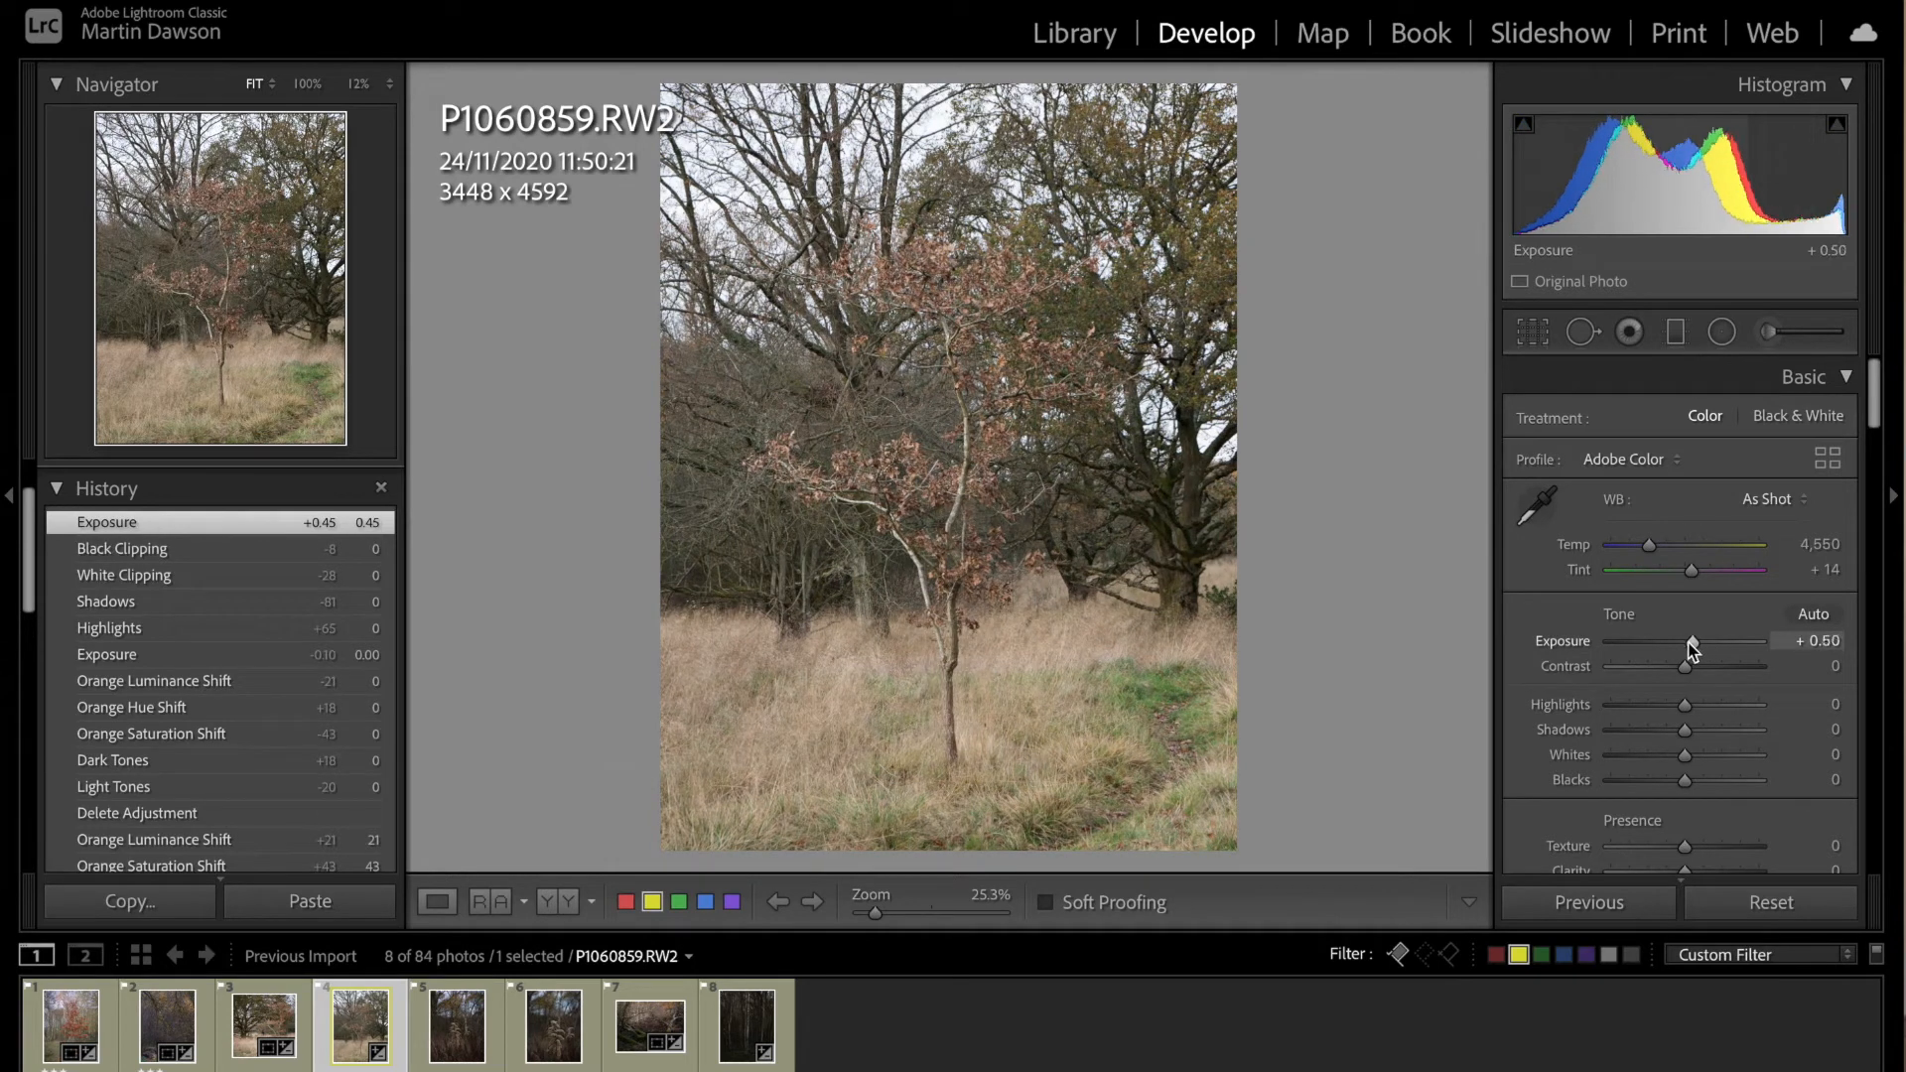
left_click_drag(1701, 786, 1655, 791)
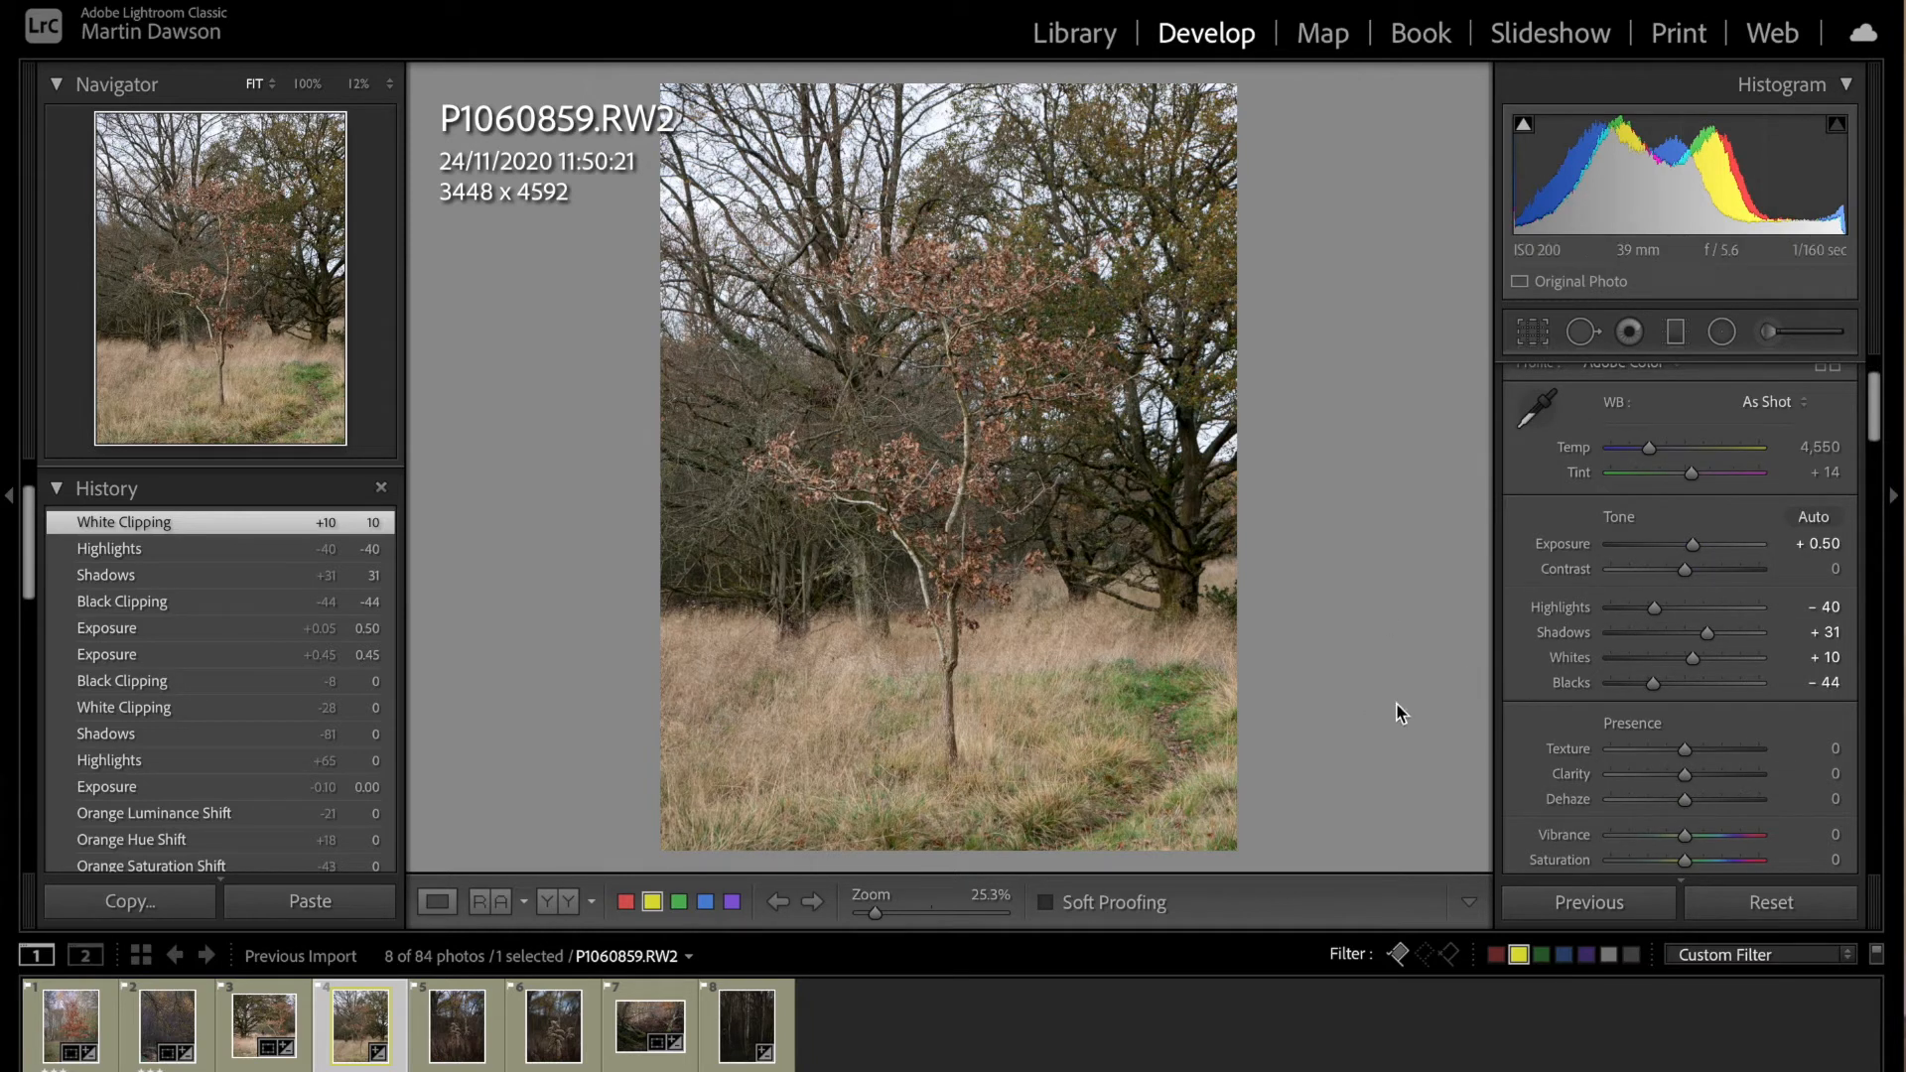
Step: Shape the portrait tree photo's tone curve with lights at +12 and darks at -14
scroll(1681, 731, "down", 5)
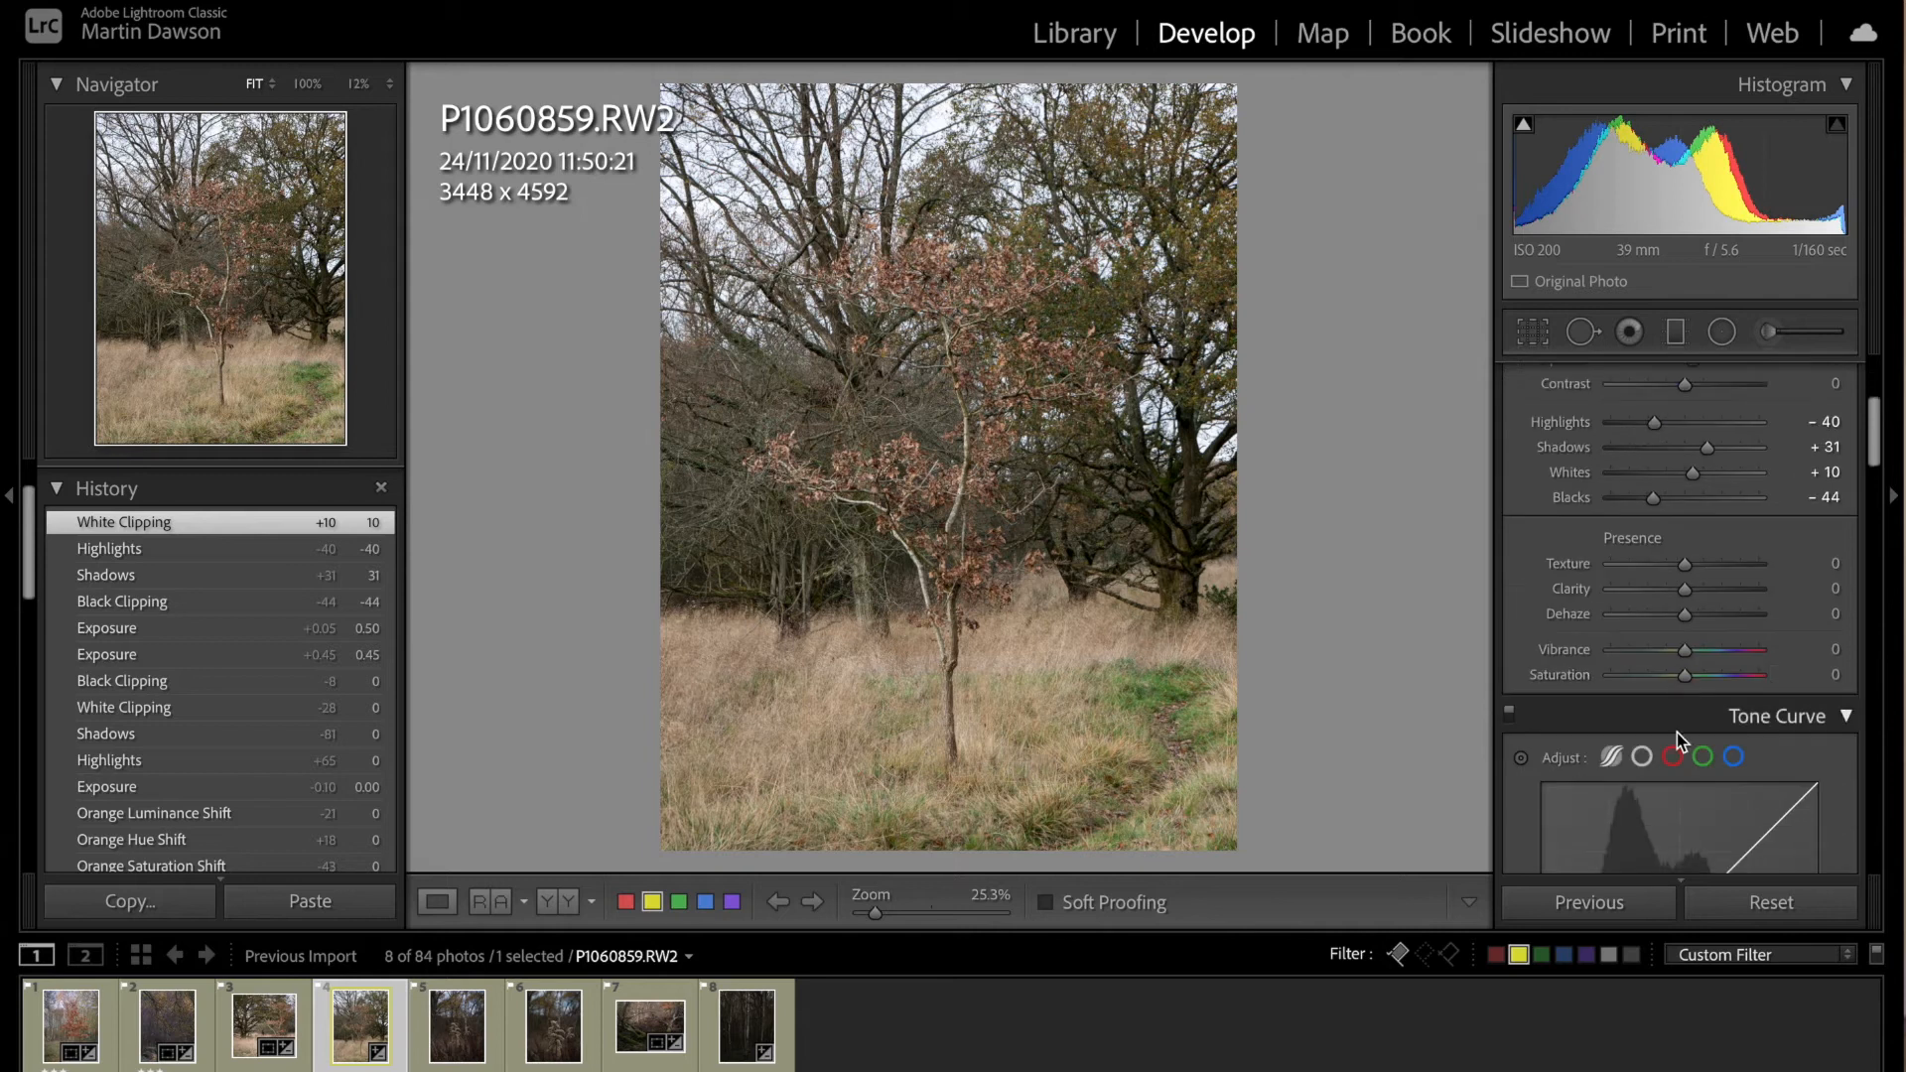
scroll(1677, 730, "down", 3)
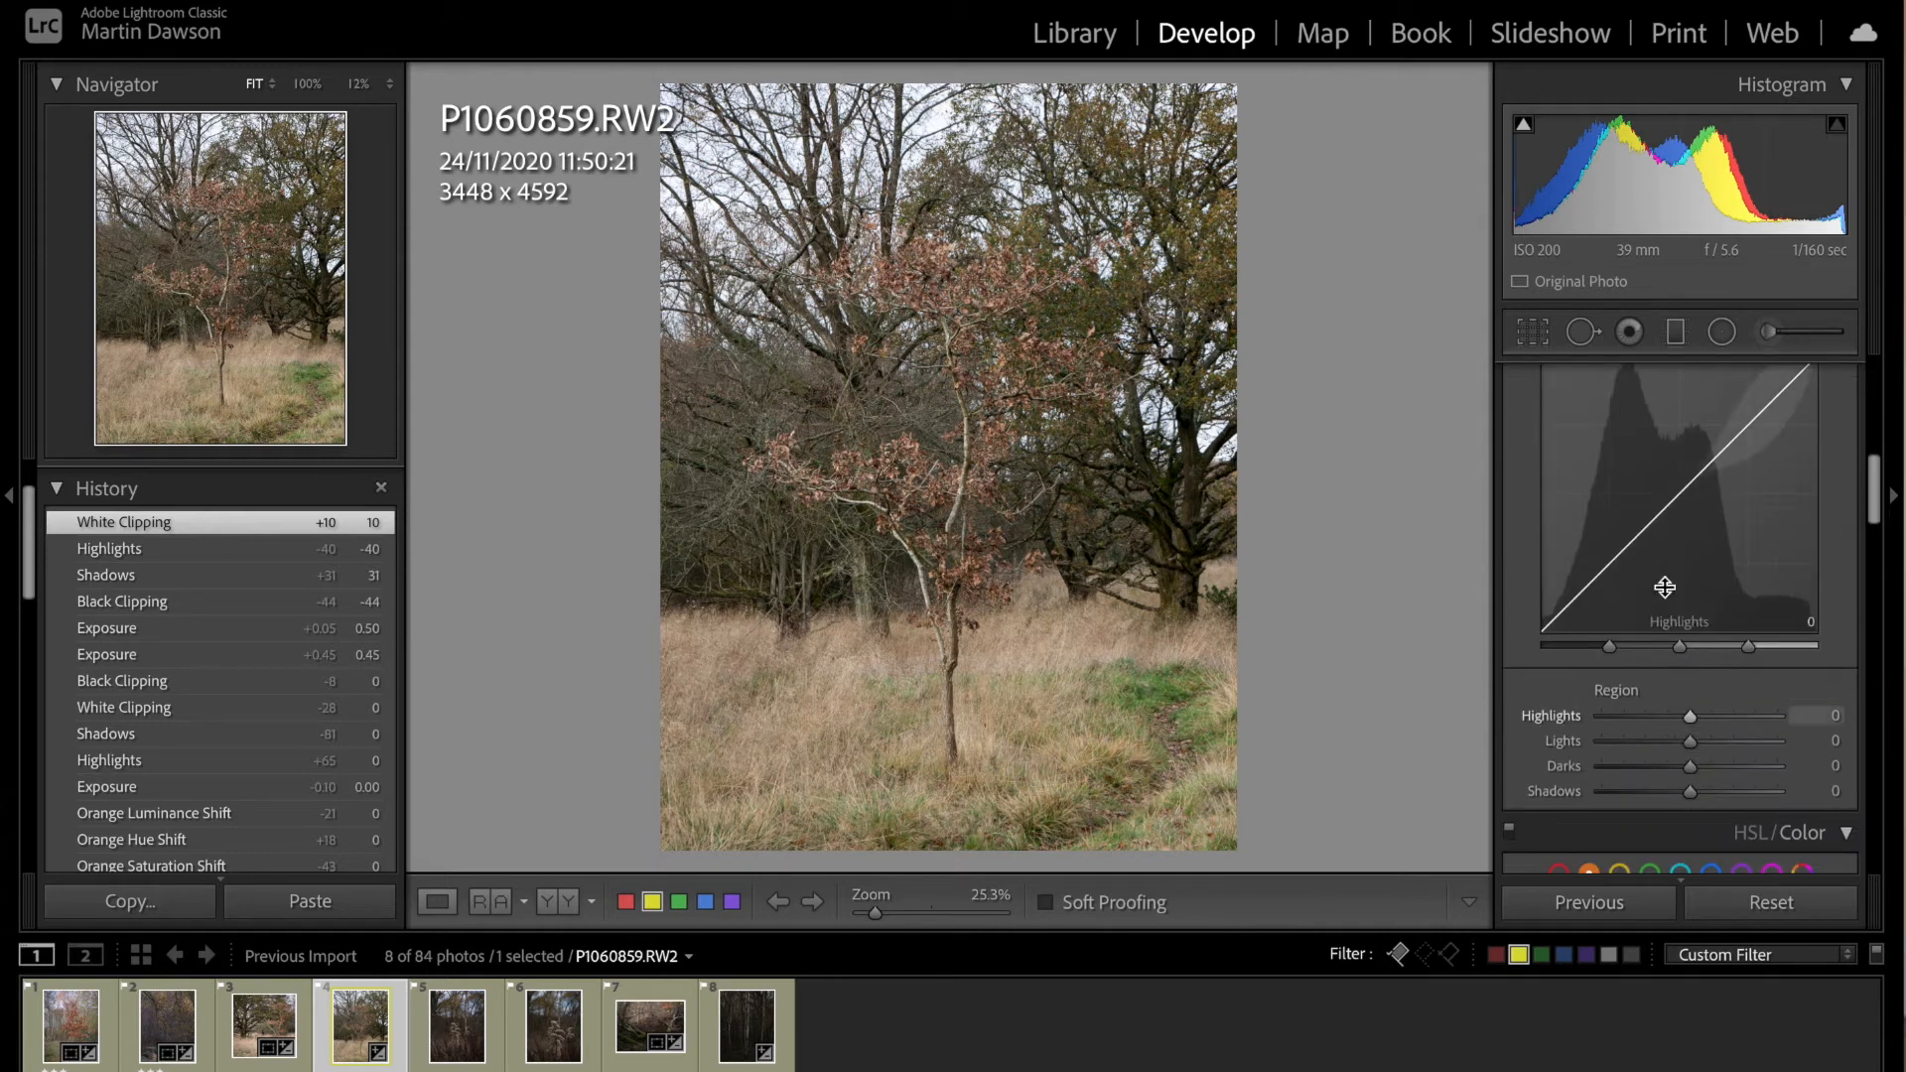
scroll(1680, 627, "up", 2)
left_click_drag(1736, 557, 1734, 541)
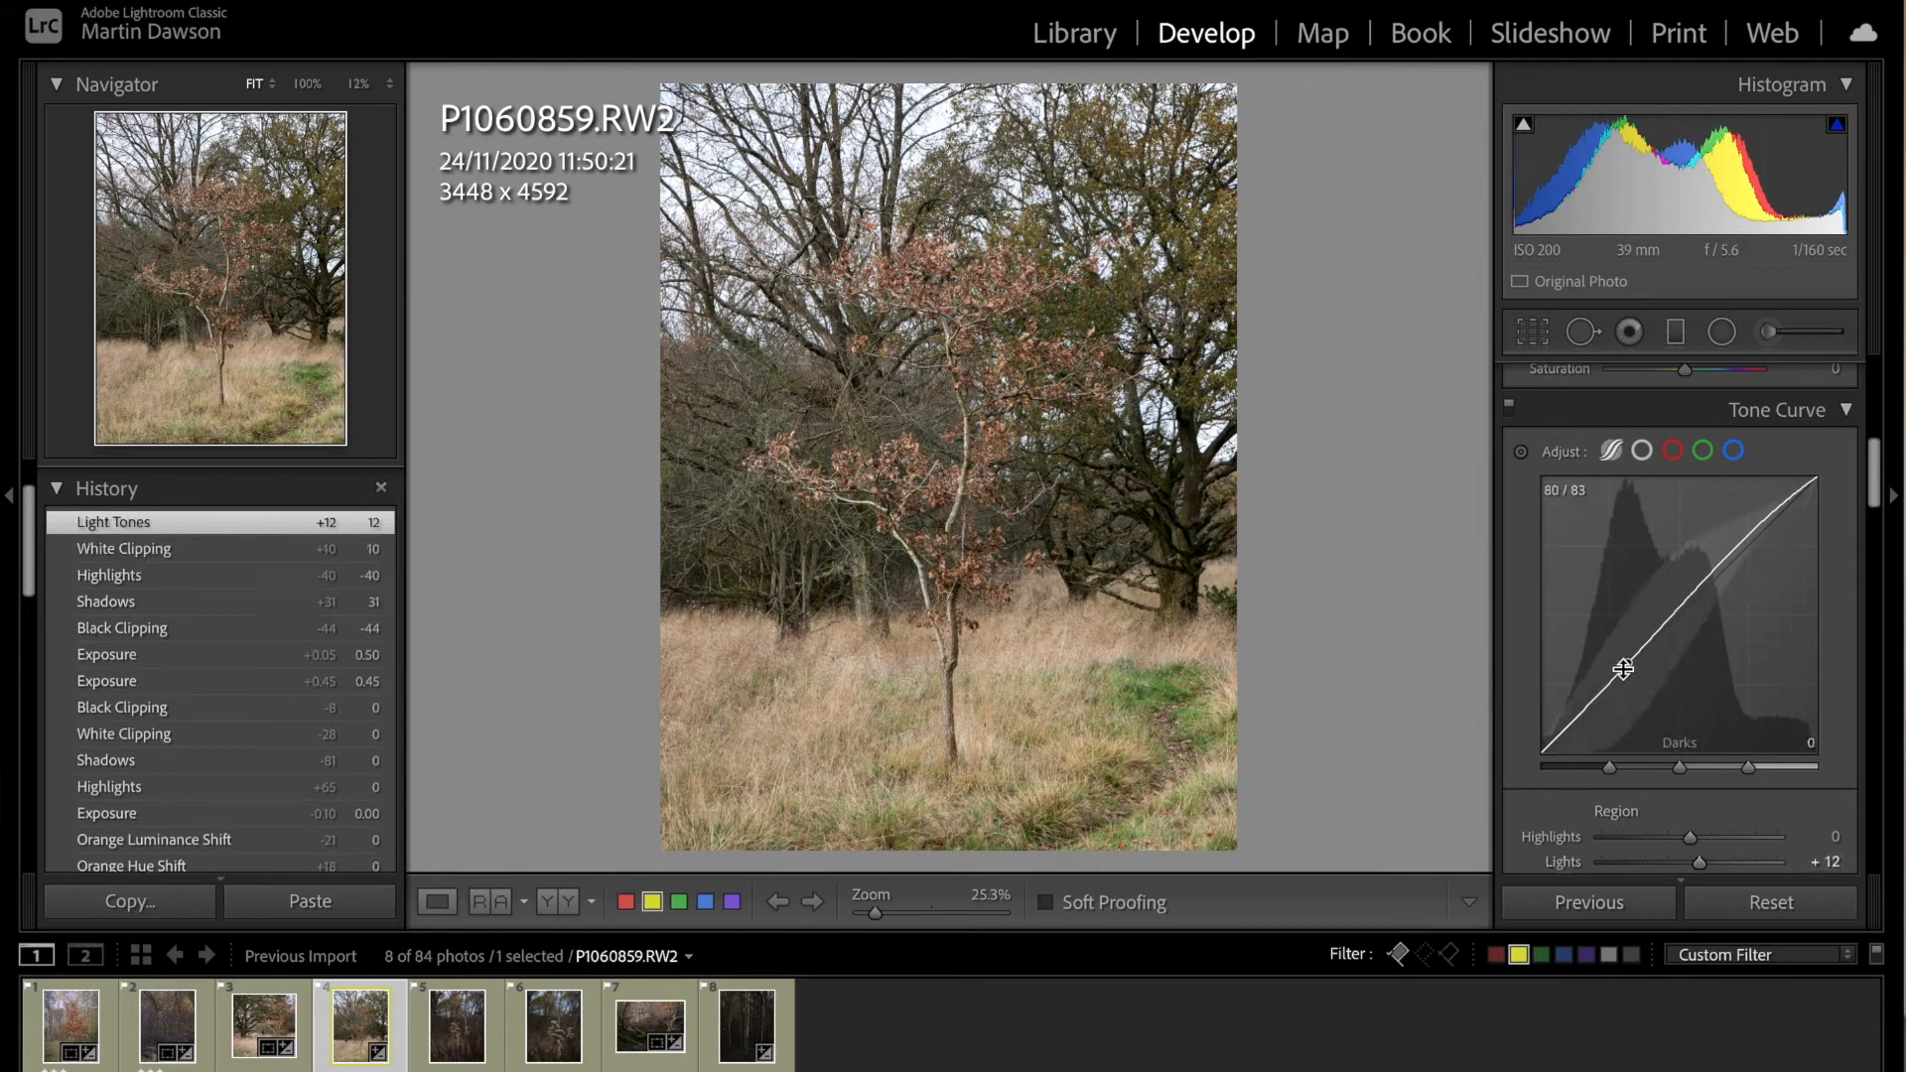
left_click_drag(1614, 678, 1608, 695)
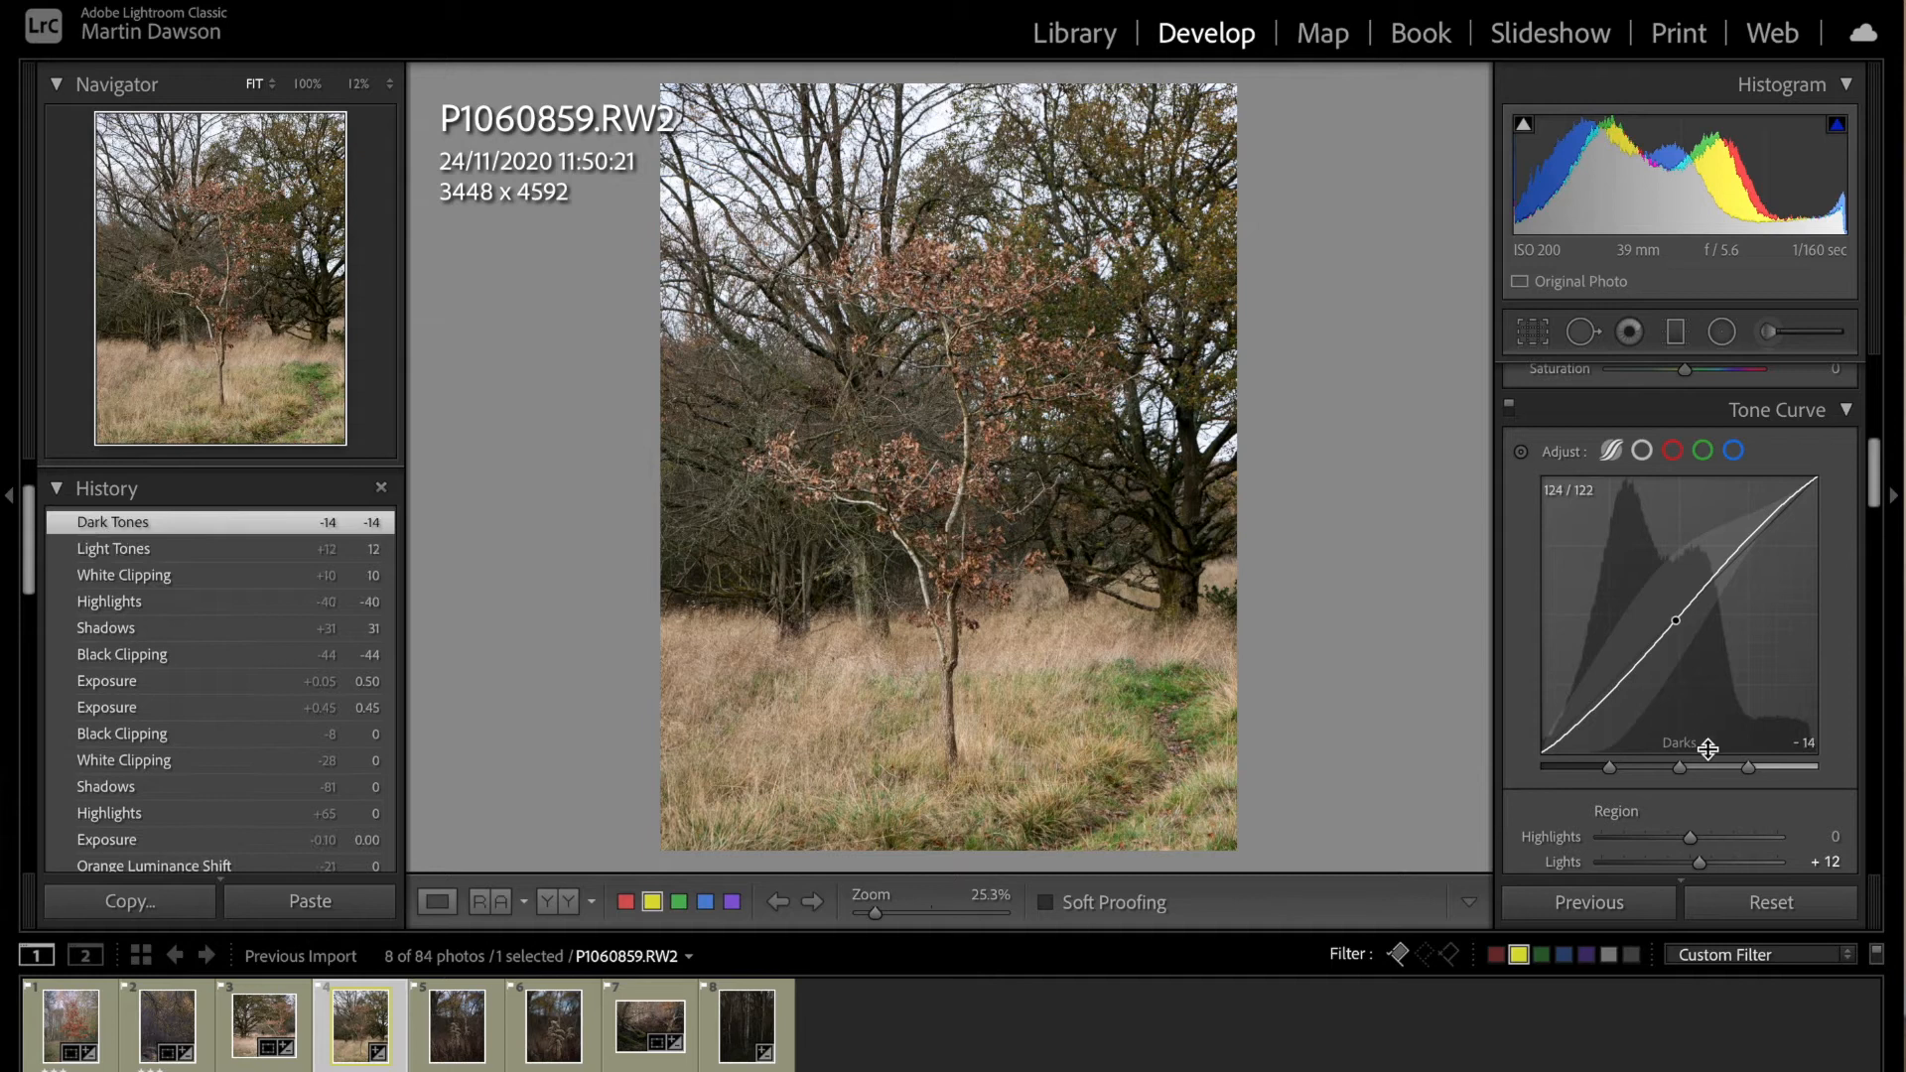
Step: Set the orange hue to -18, orange saturation to +18 and orange luminance to +22
scroll(1708, 744, "down", 3)
scroll(1707, 757, "down", 3)
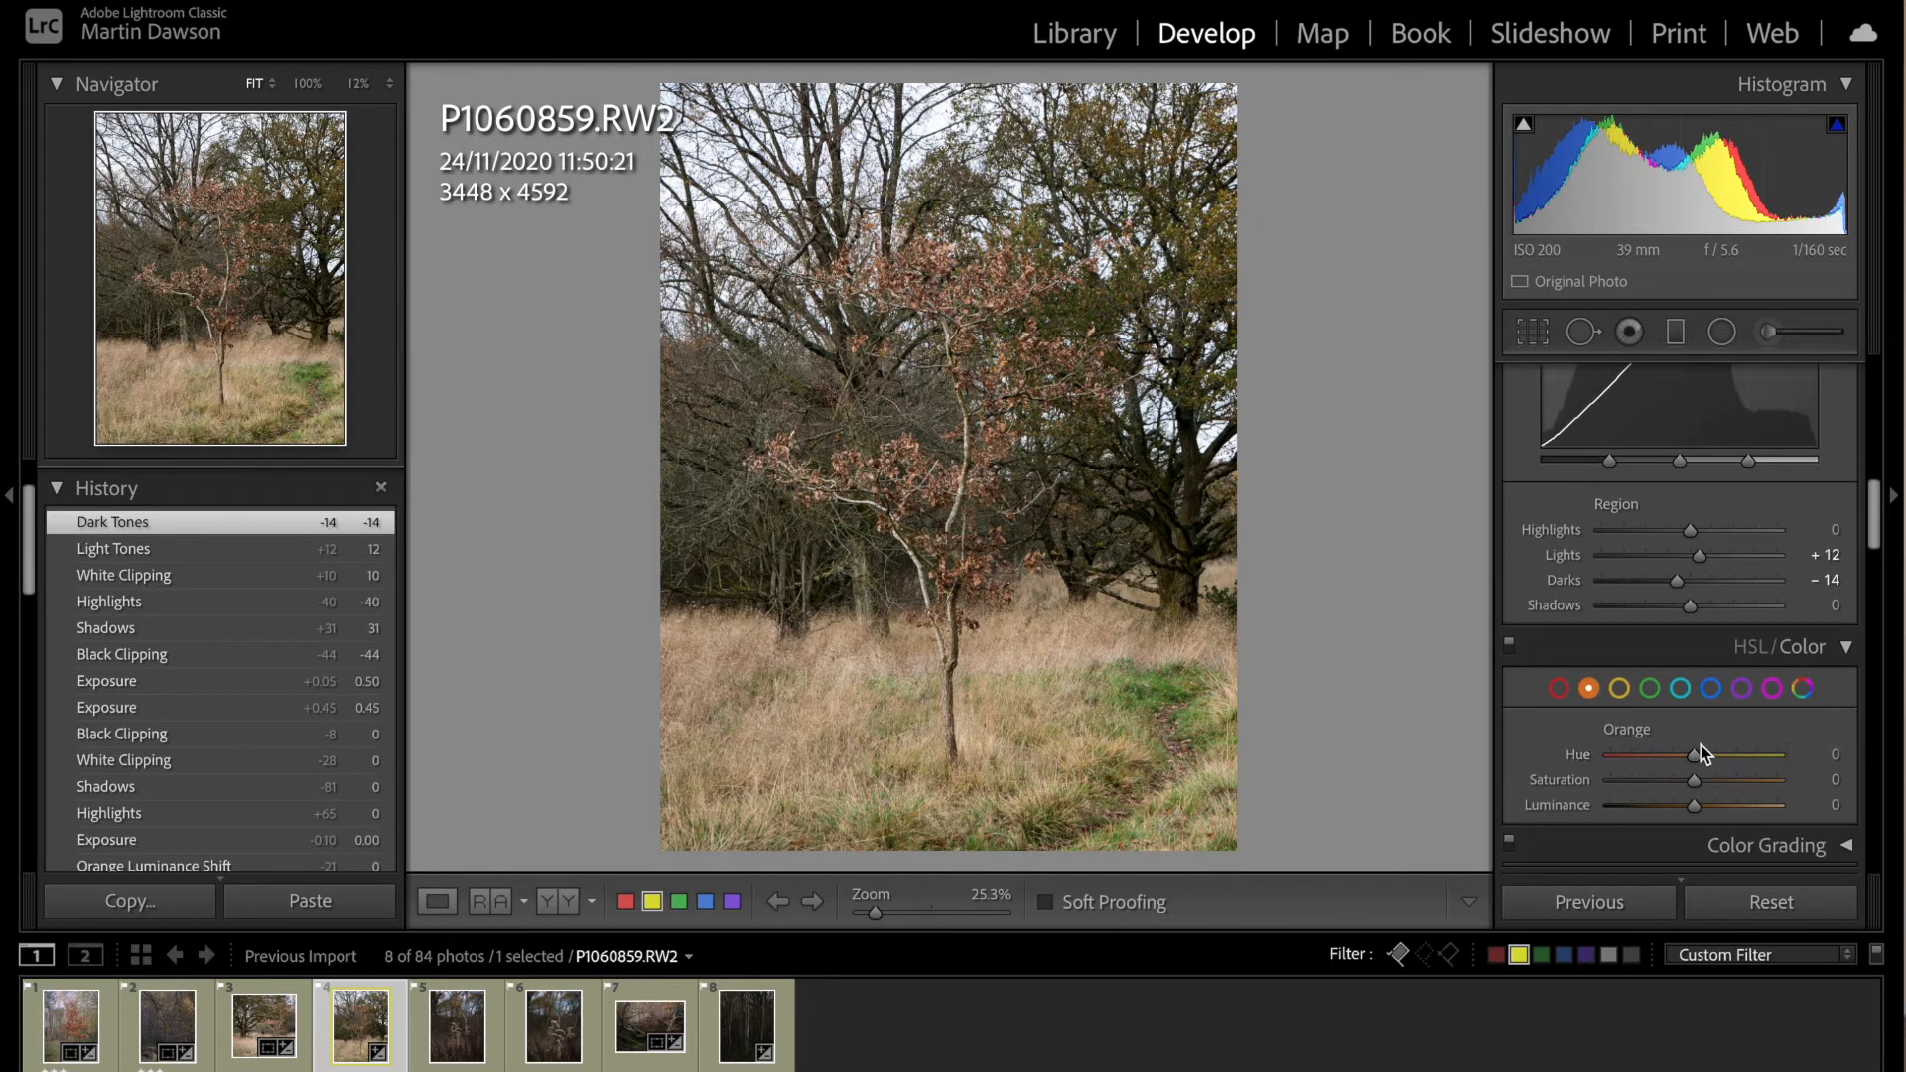
left_click_drag(1699, 747, 1683, 762)
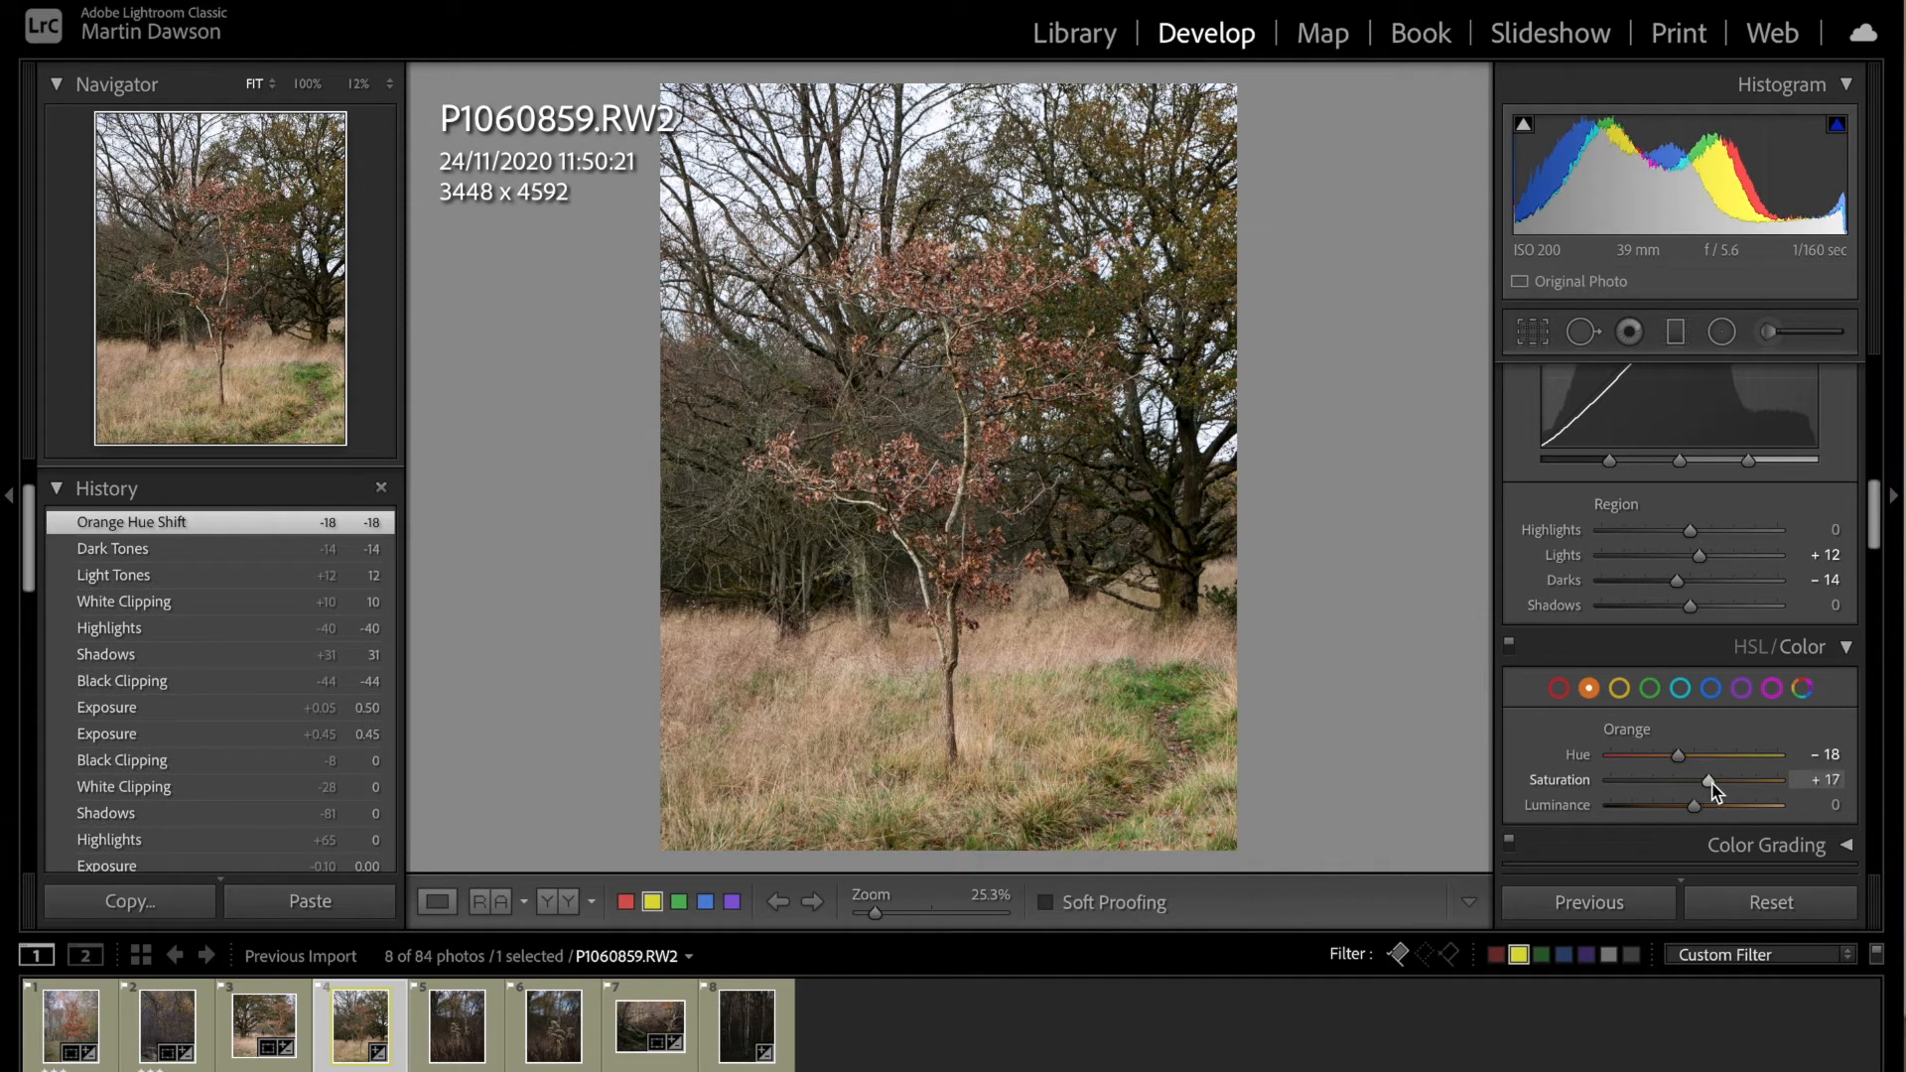
left_click_drag(1713, 783, 1712, 785)
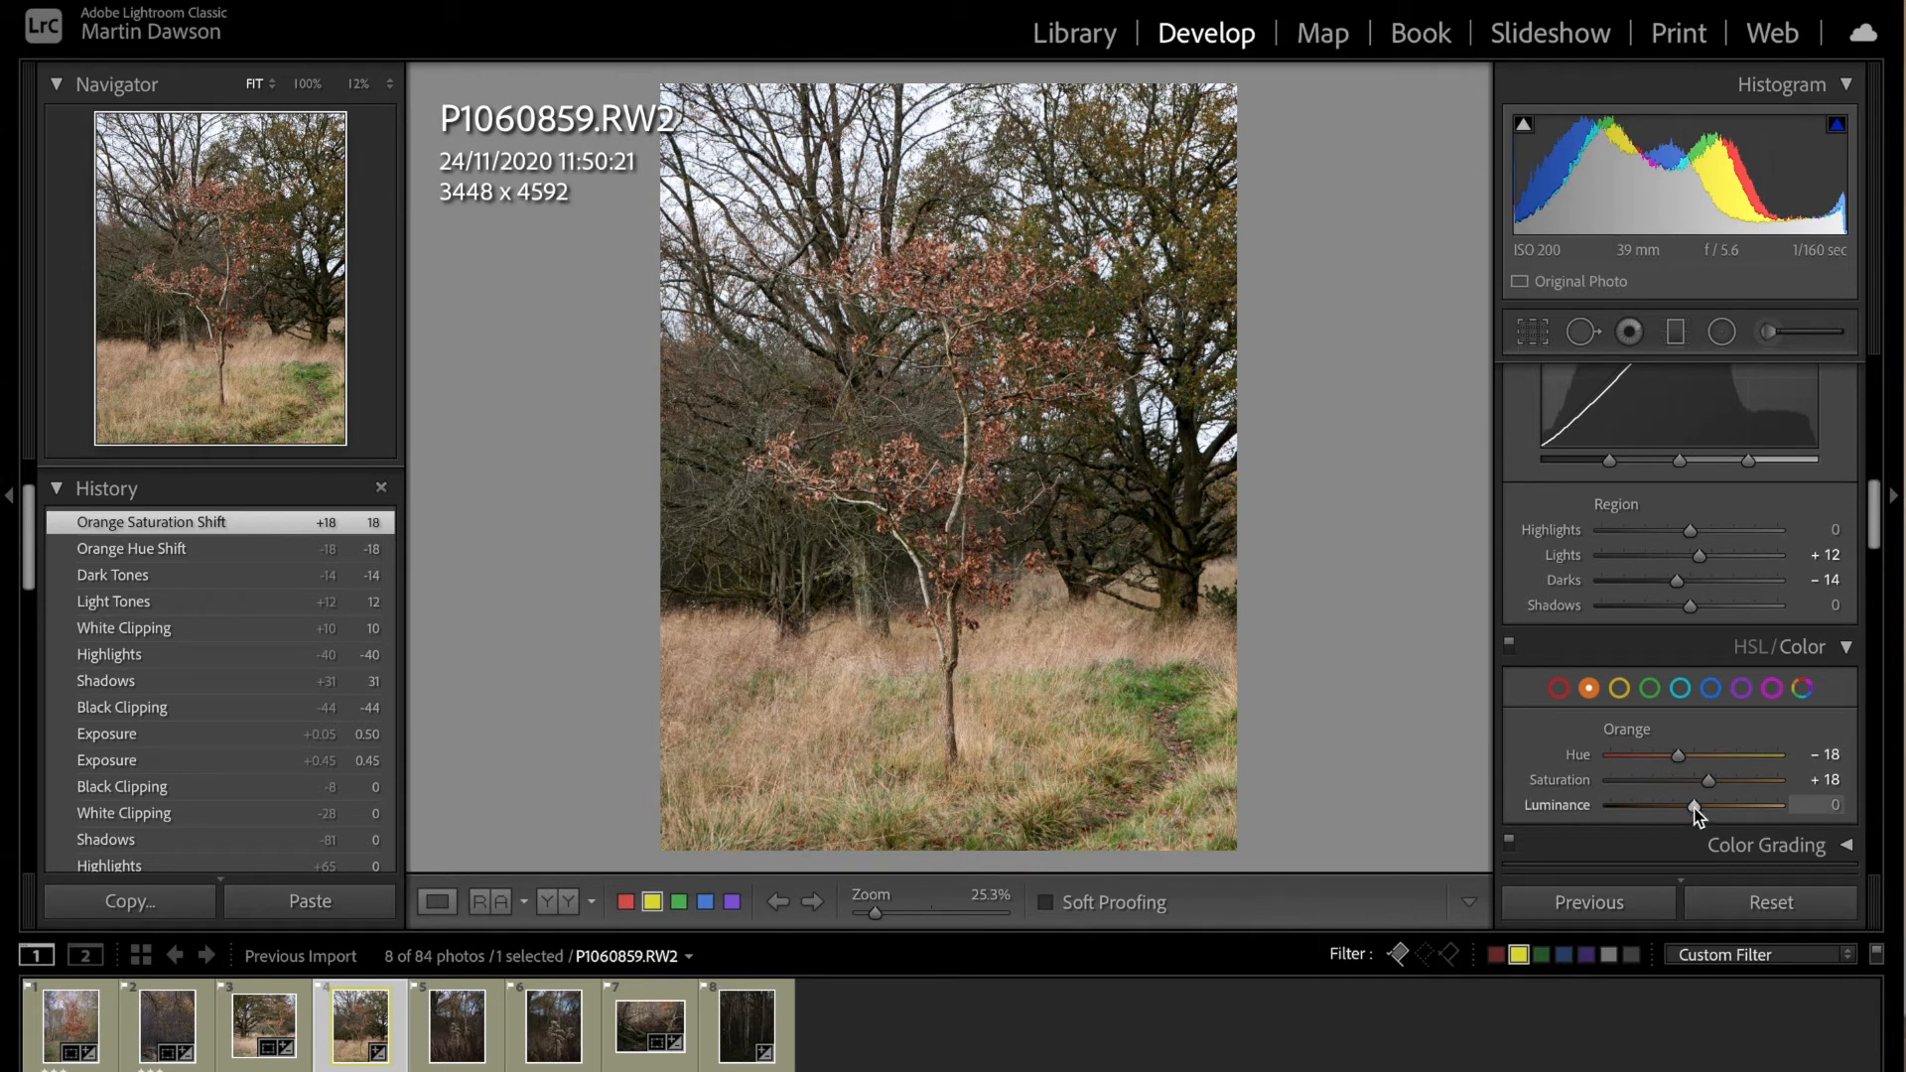
left_click_drag(1712, 809, 1710, 808)
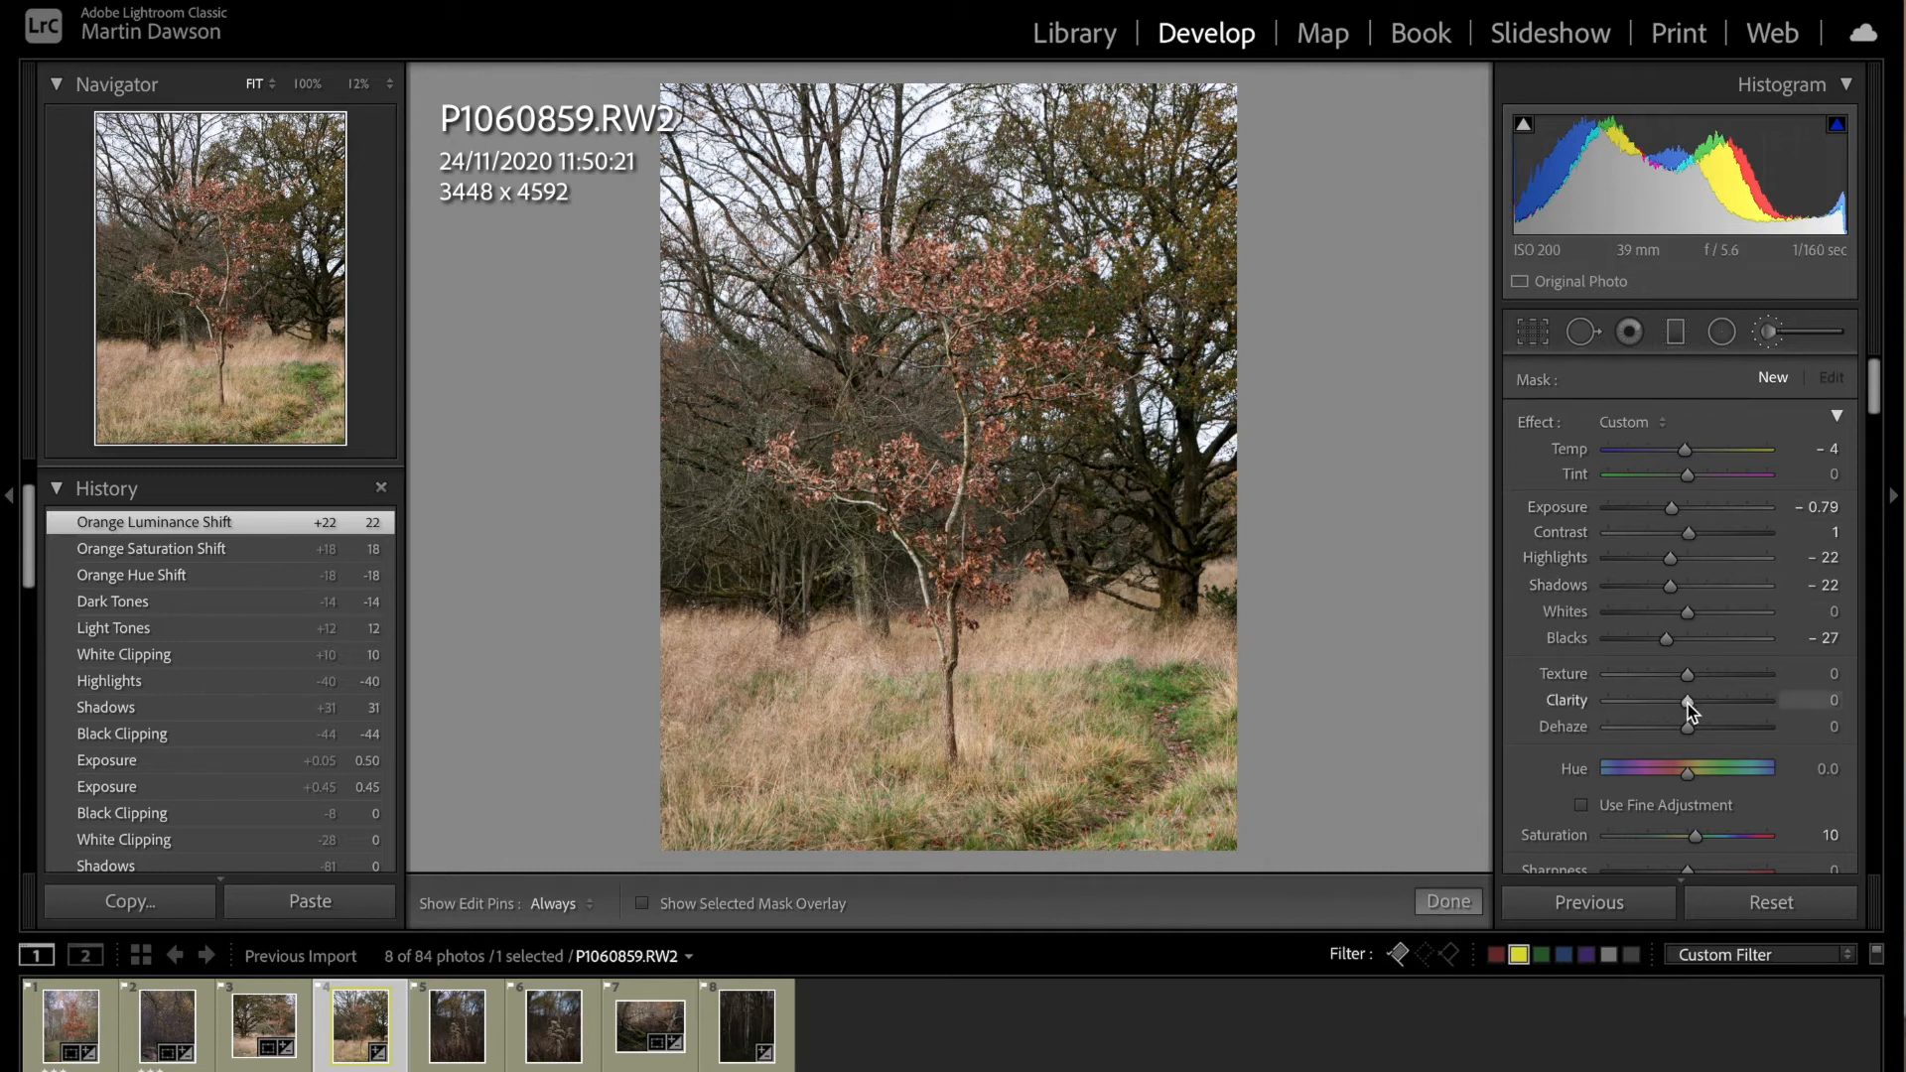
Step: Set the adjustment brush to texture -74, clarity -66, dehaze -39 and exposure -0.71, with the selected mask overlay shown
mouse_move(1683, 697)
left_mouse_down()
mouse_move(1634, 705)
mouse_move(1655, 677)
left_mouse_up()
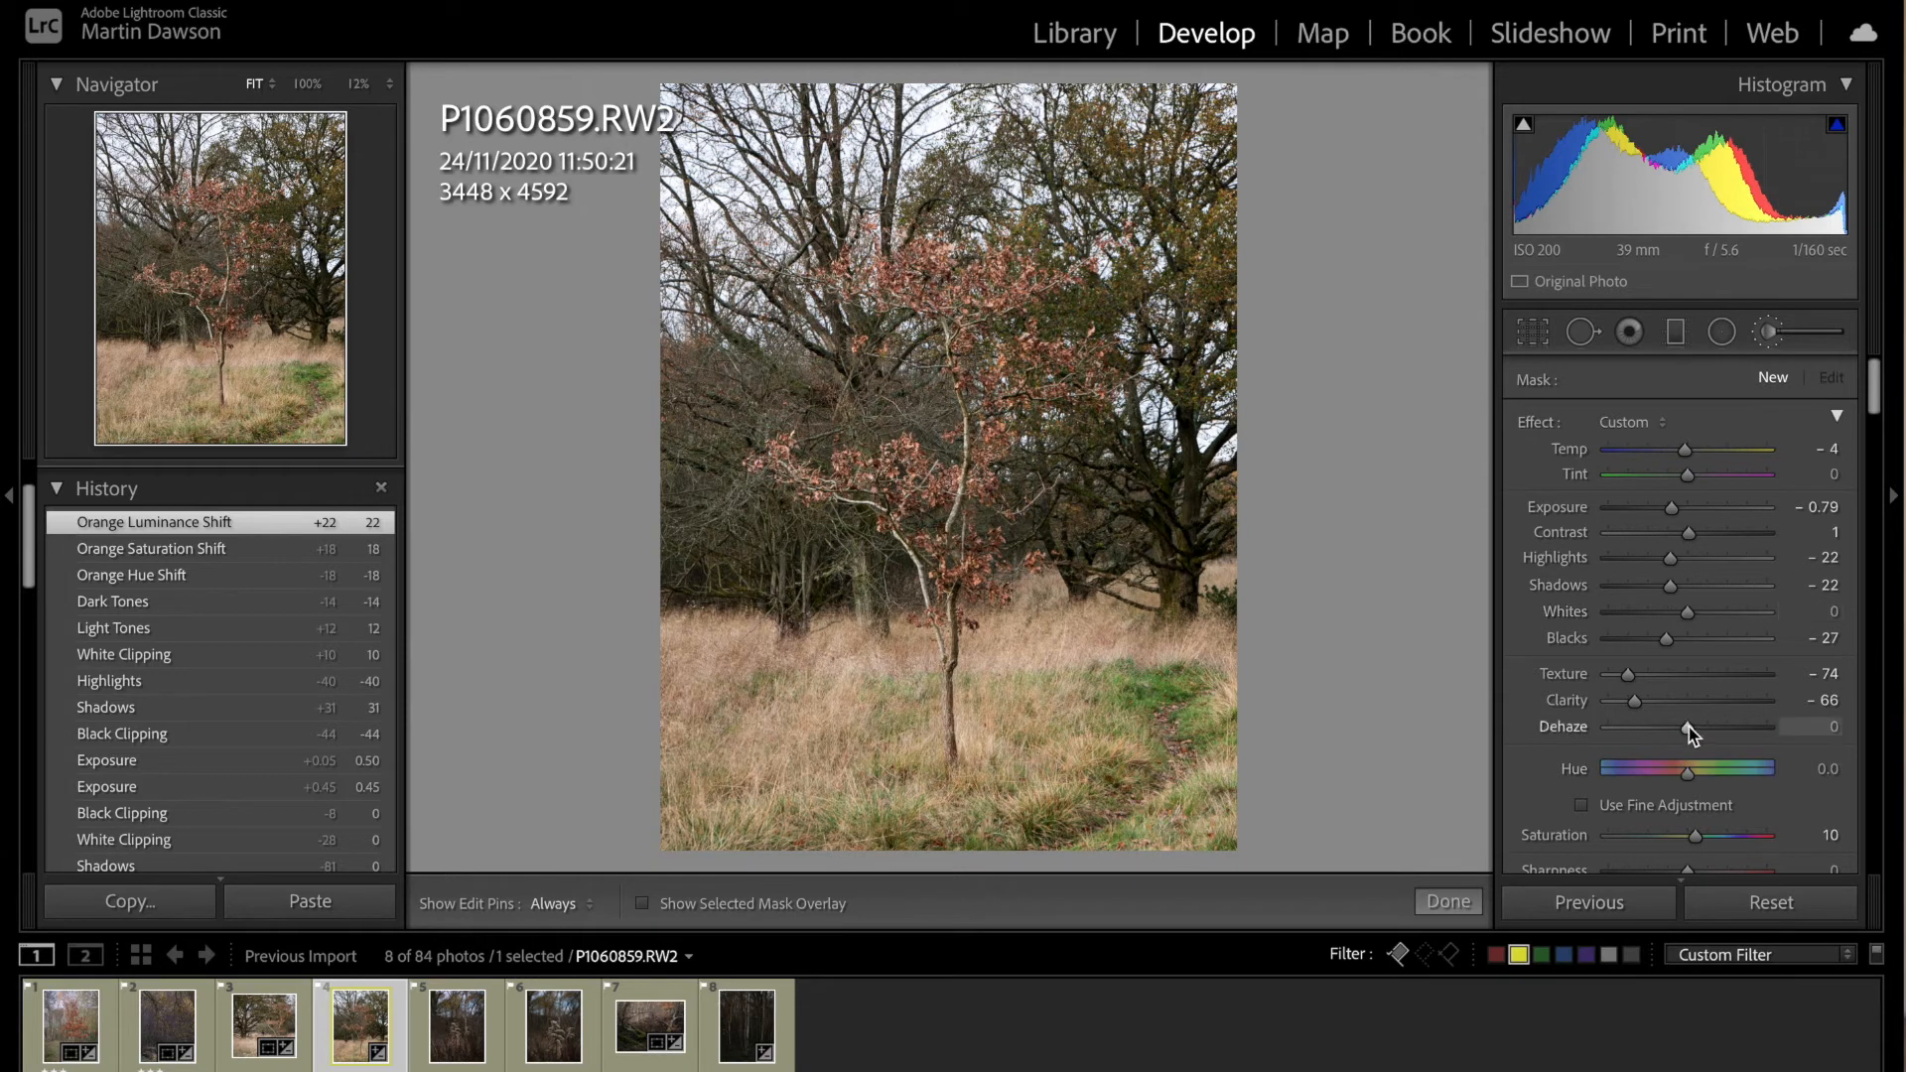
left_click_drag(1688, 730, 1660, 734)
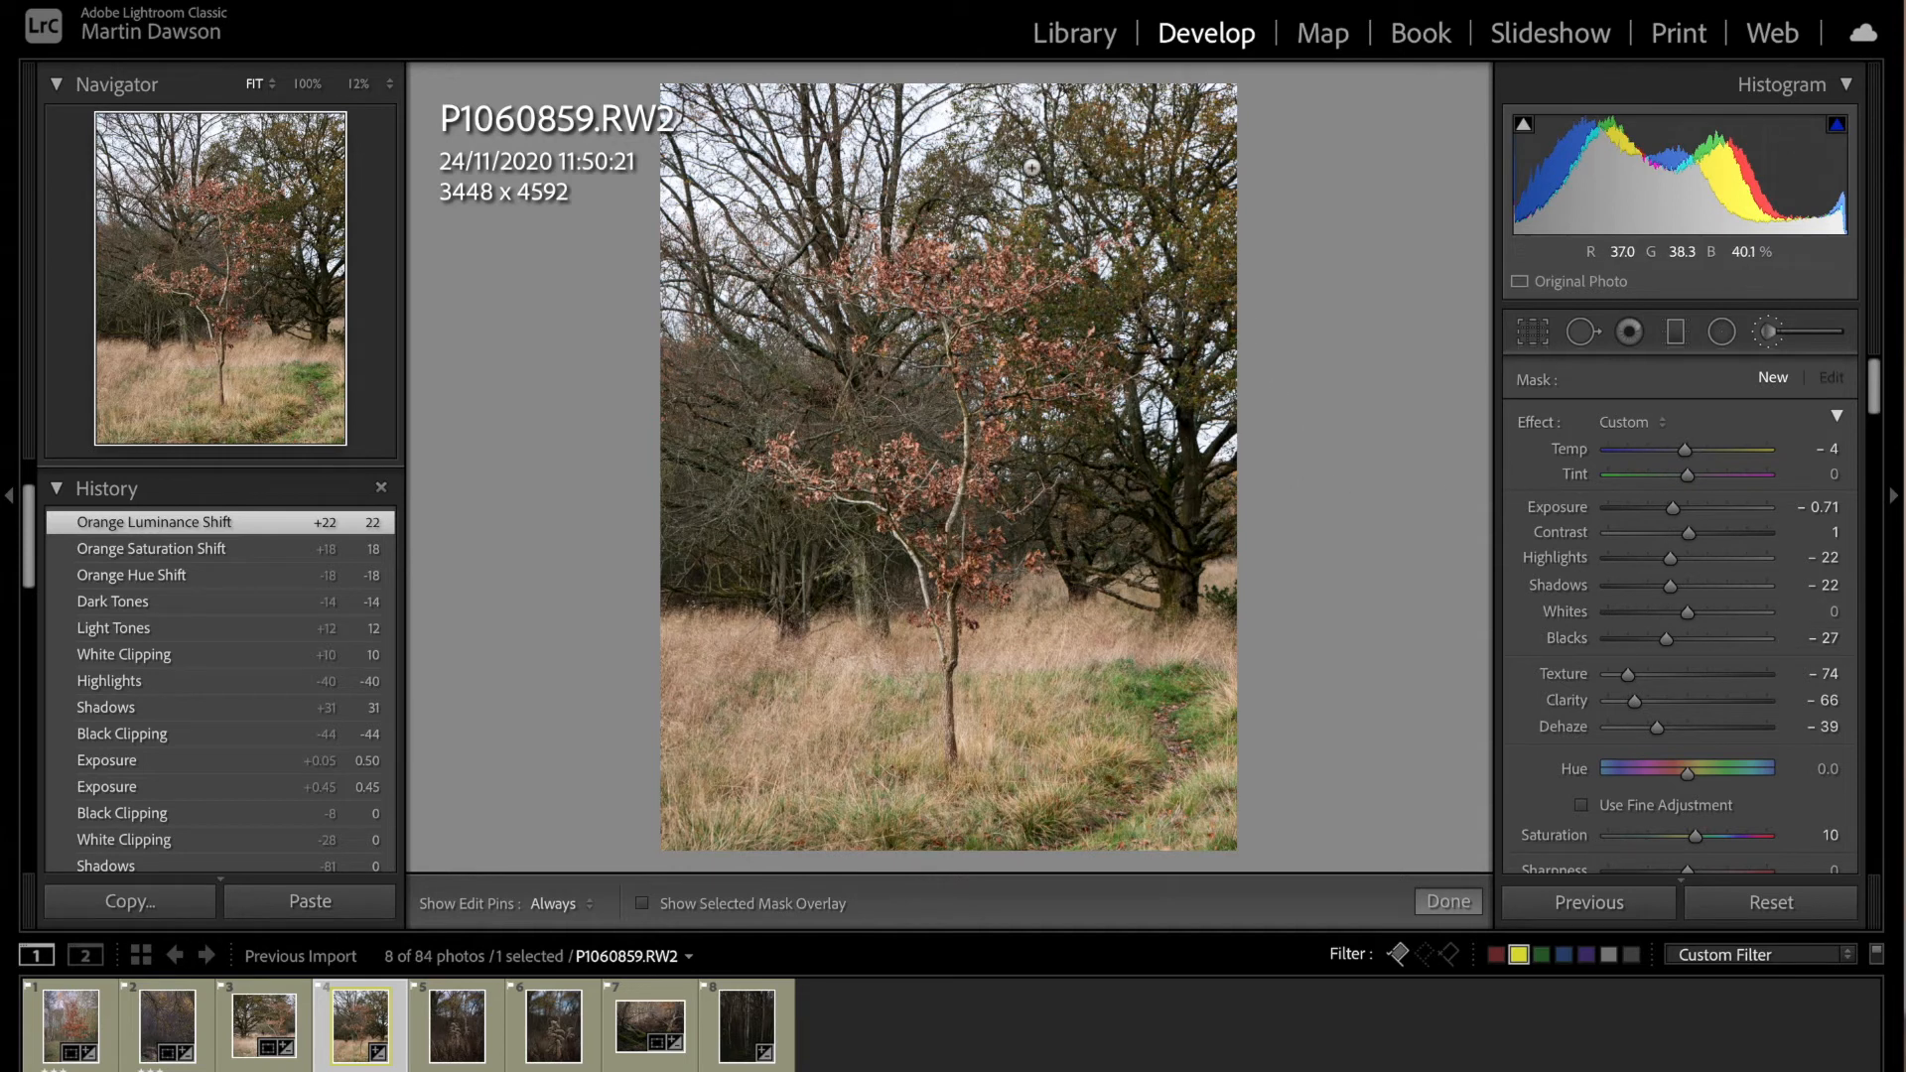
left_click(642, 903)
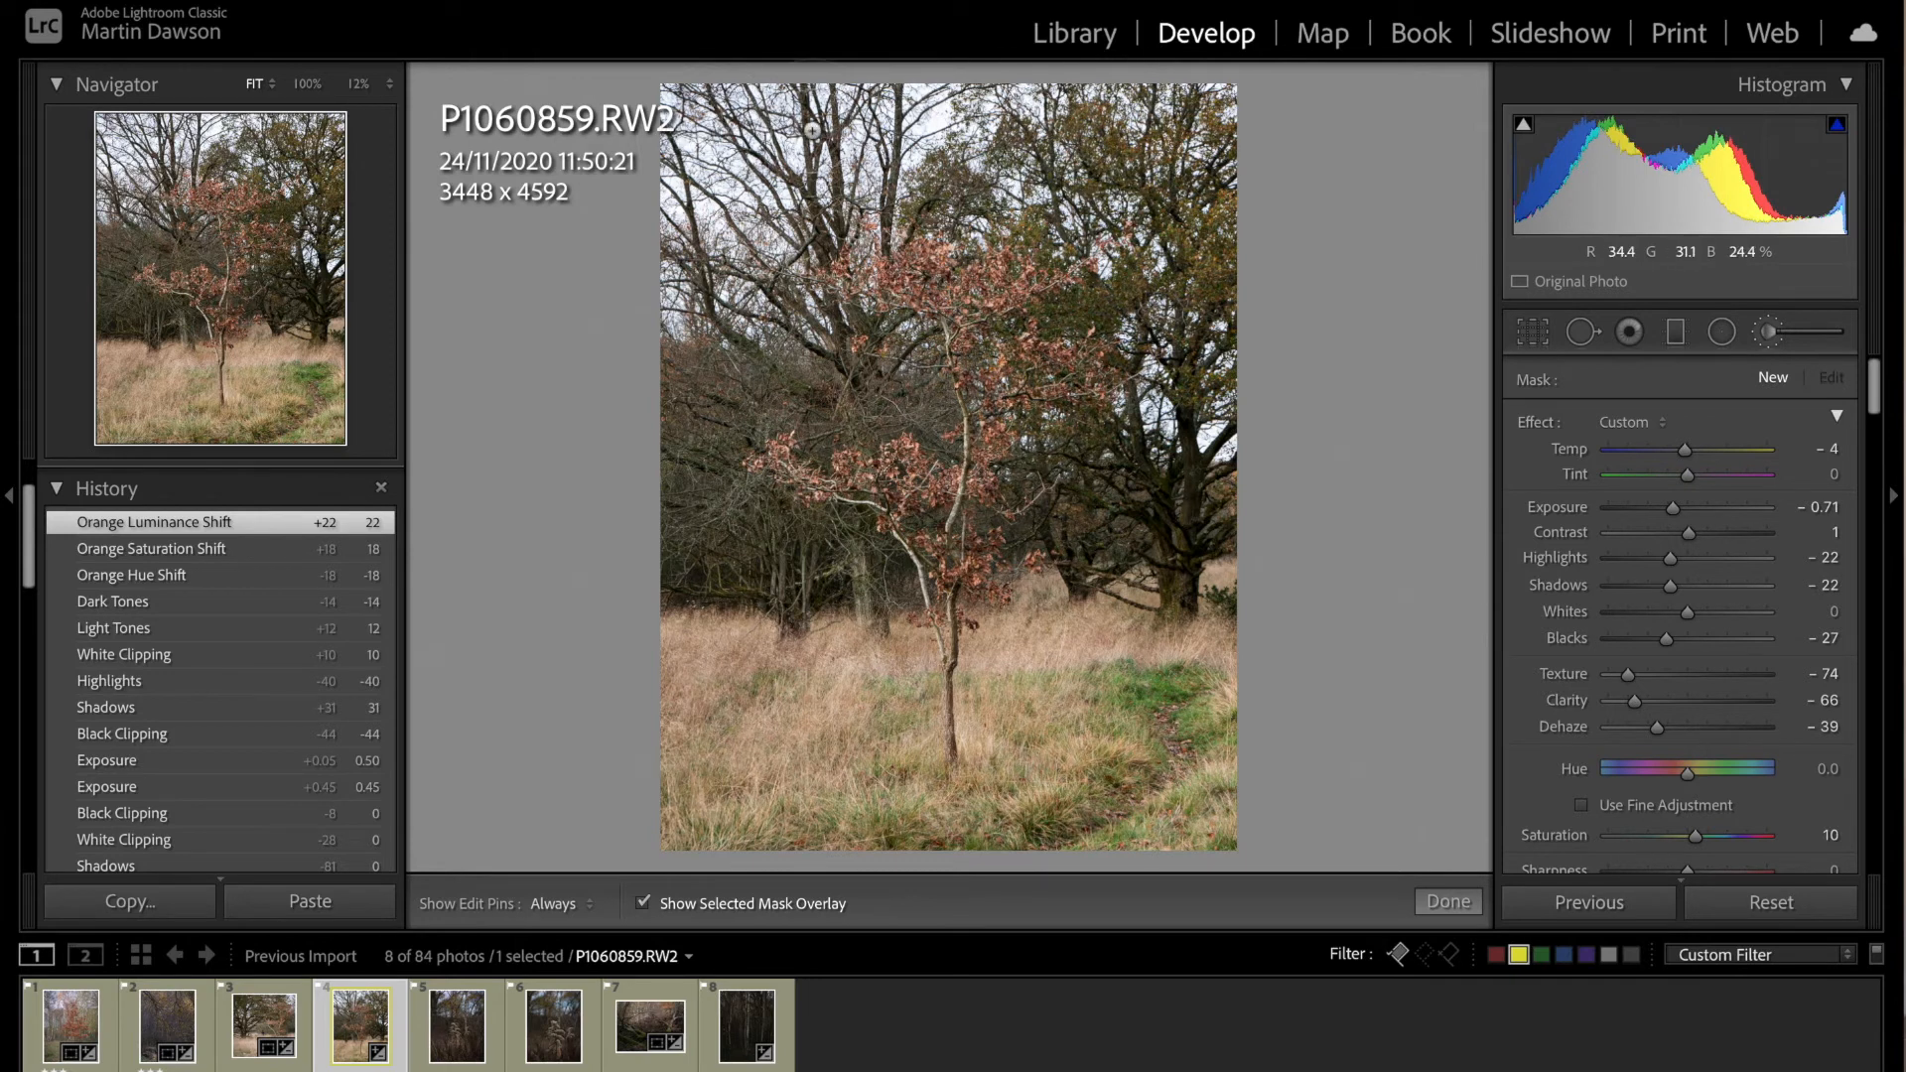
Step: Brush the adjustment over the sky, the large oak, the grass and the background trees, leaving the small red-leaved tree unpainted
left_click_drag(708, 134, 1019, 141)
left_click_drag(1137, 142, 1192, 141)
mouse_move(1043, 189)
left_mouse_down()
mouse_move(1140, 203)
mouse_move(1189, 236)
mouse_move(1157, 298)
mouse_move(1196, 342)
mouse_move(1161, 437)
mouse_move(1113, 448)
mouse_move(1171, 497)
mouse_move(1151, 596)
mouse_move(1063, 646)
left_mouse_up()
mouse_move(963, 721)
left_mouse_down()
mouse_move(913, 832)
mouse_move(1036, 849)
left_mouse_up()
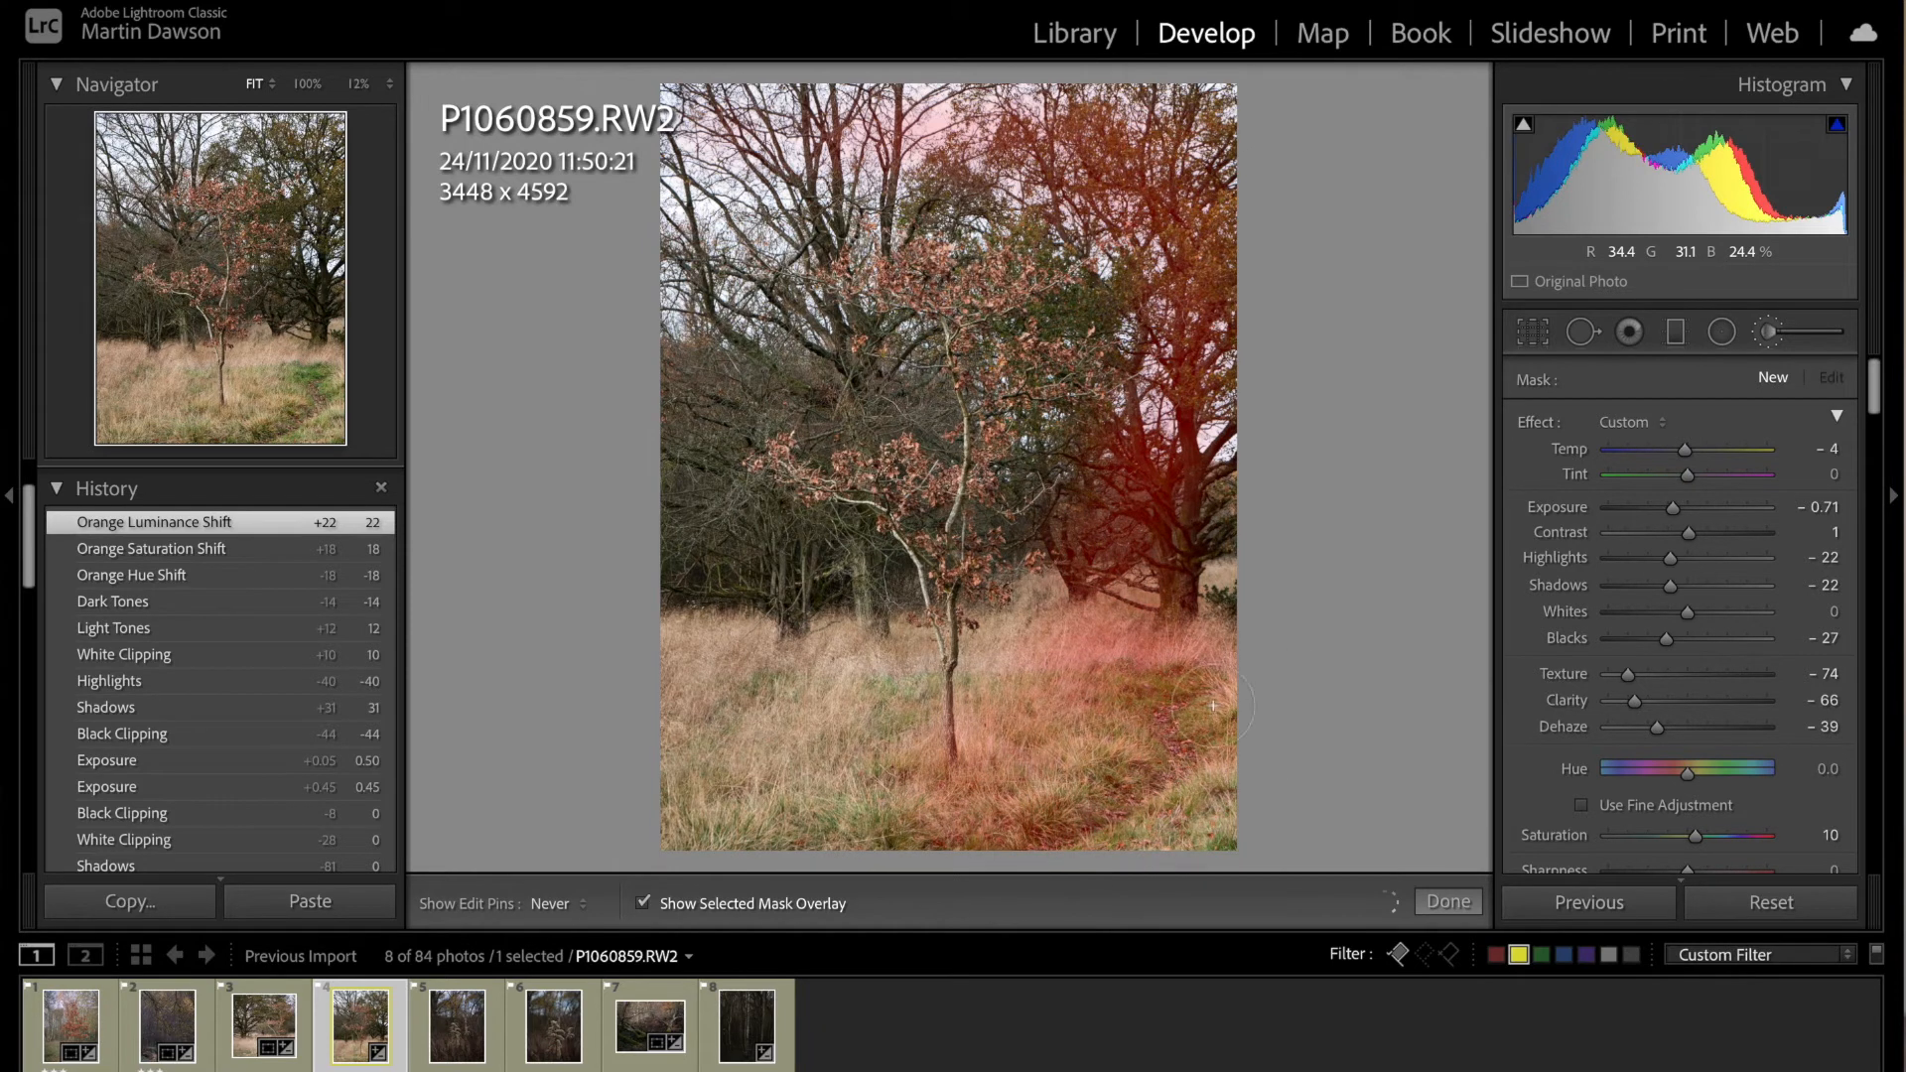
mouse_move(817, 812)
left_mouse_down()
mouse_move(695, 773)
mouse_move(800, 743)
mouse_move(673, 634)
mouse_move(740, 694)
left_mouse_up()
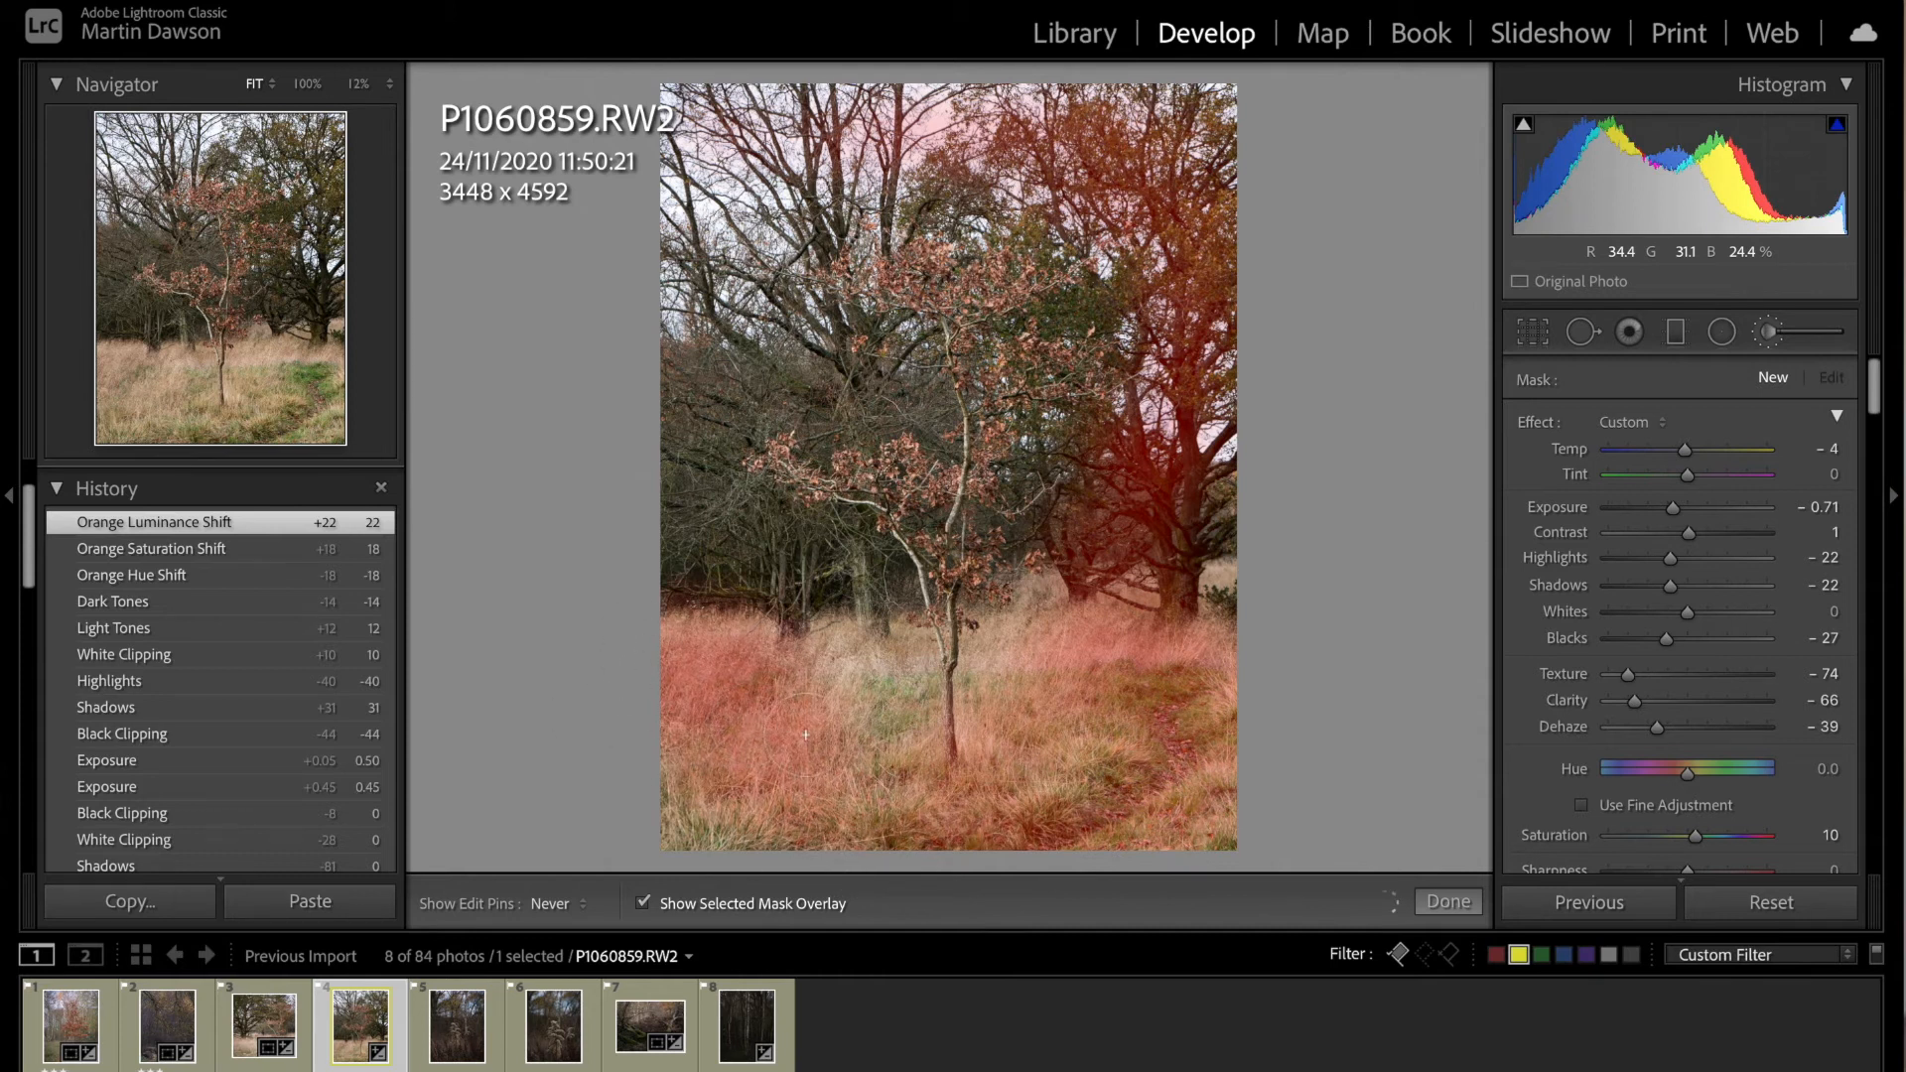
mouse_move(821, 642)
left_mouse_down()
mouse_move(784, 600)
mouse_move(700, 591)
mouse_move(695, 531)
left_mouse_up()
mouse_move(691, 411)
left_mouse_down()
mouse_move(840, 385)
mouse_move(748, 386)
mouse_move(717, 414)
mouse_move(736, 505)
left_mouse_up()
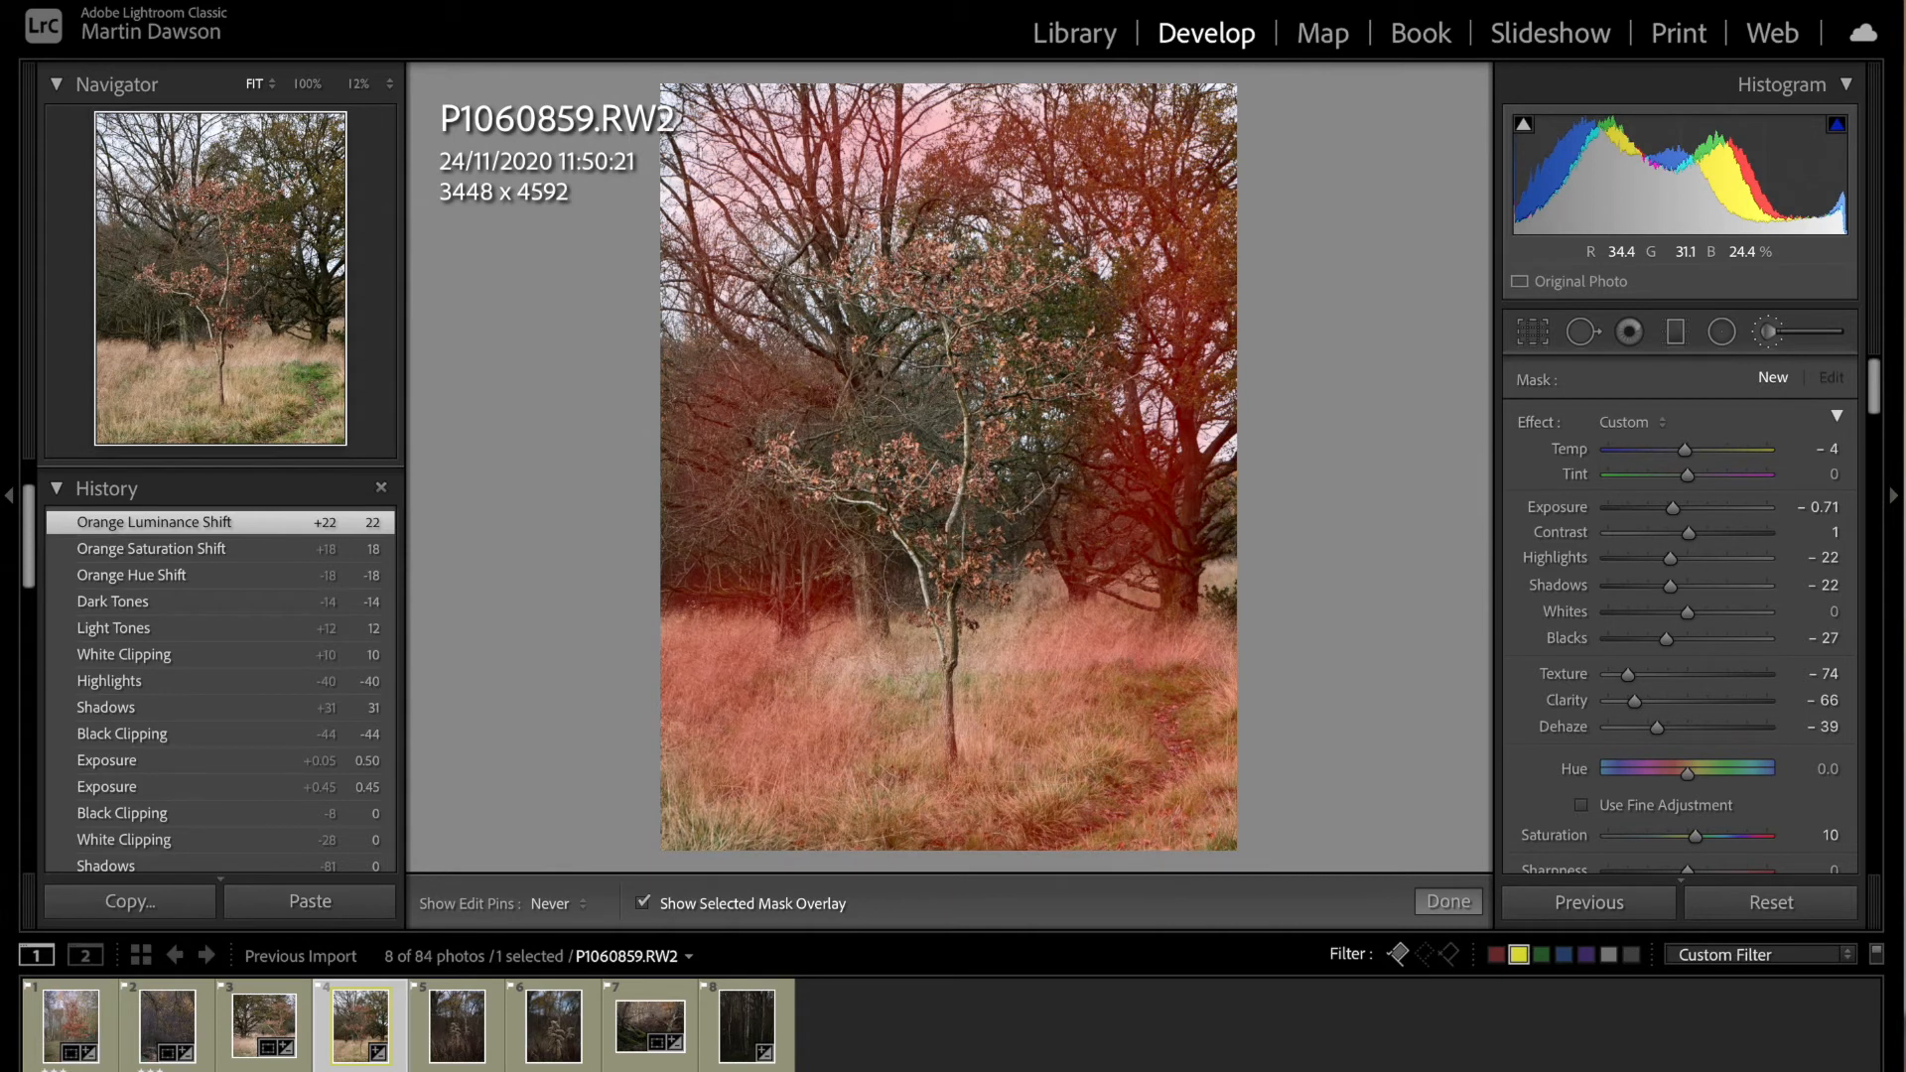
mouse_move(1160, 111)
left_mouse_down()
mouse_move(1034, 111)
mouse_move(1037, 216)
mouse_move(1195, 824)
left_mouse_up()
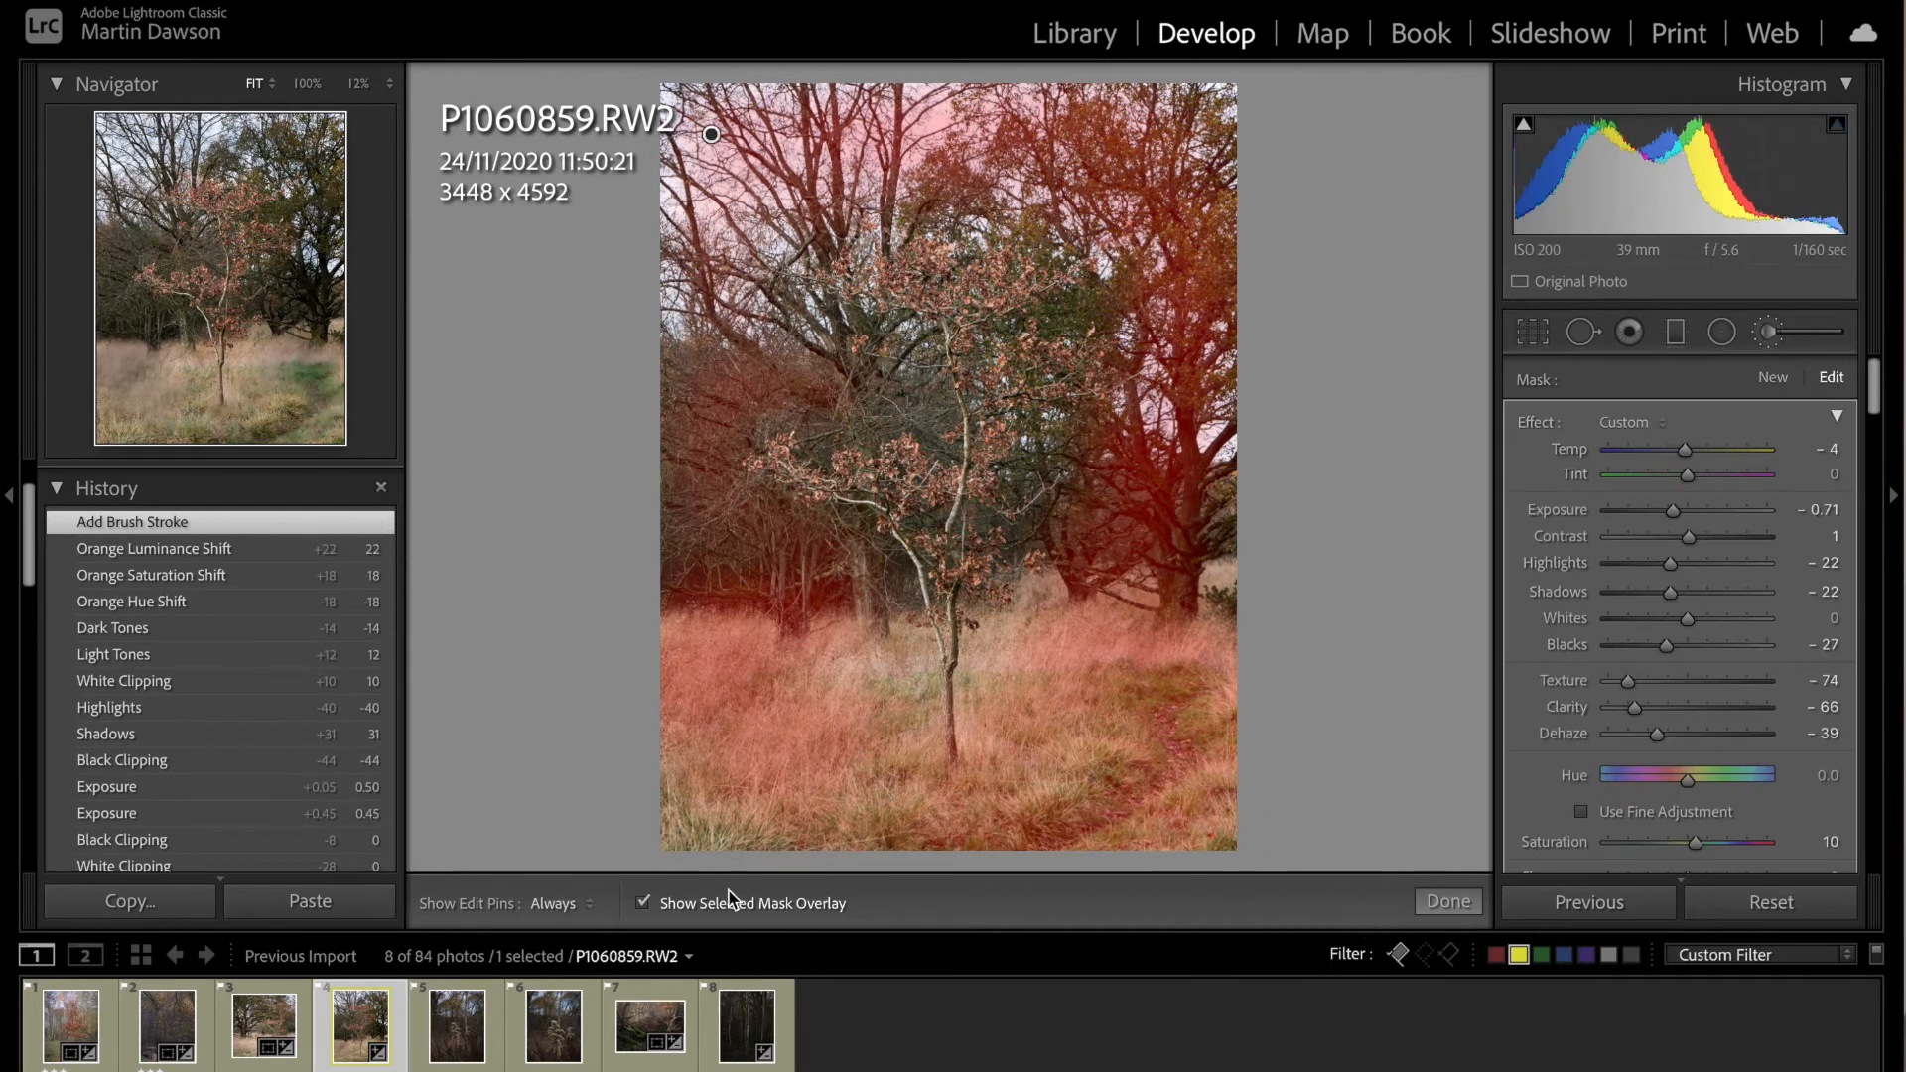
Step: Compare the brushed area with and without its mask overlay, then set the photo's overall exposure to +0.75
left_click(644, 904)
left_click(645, 903)
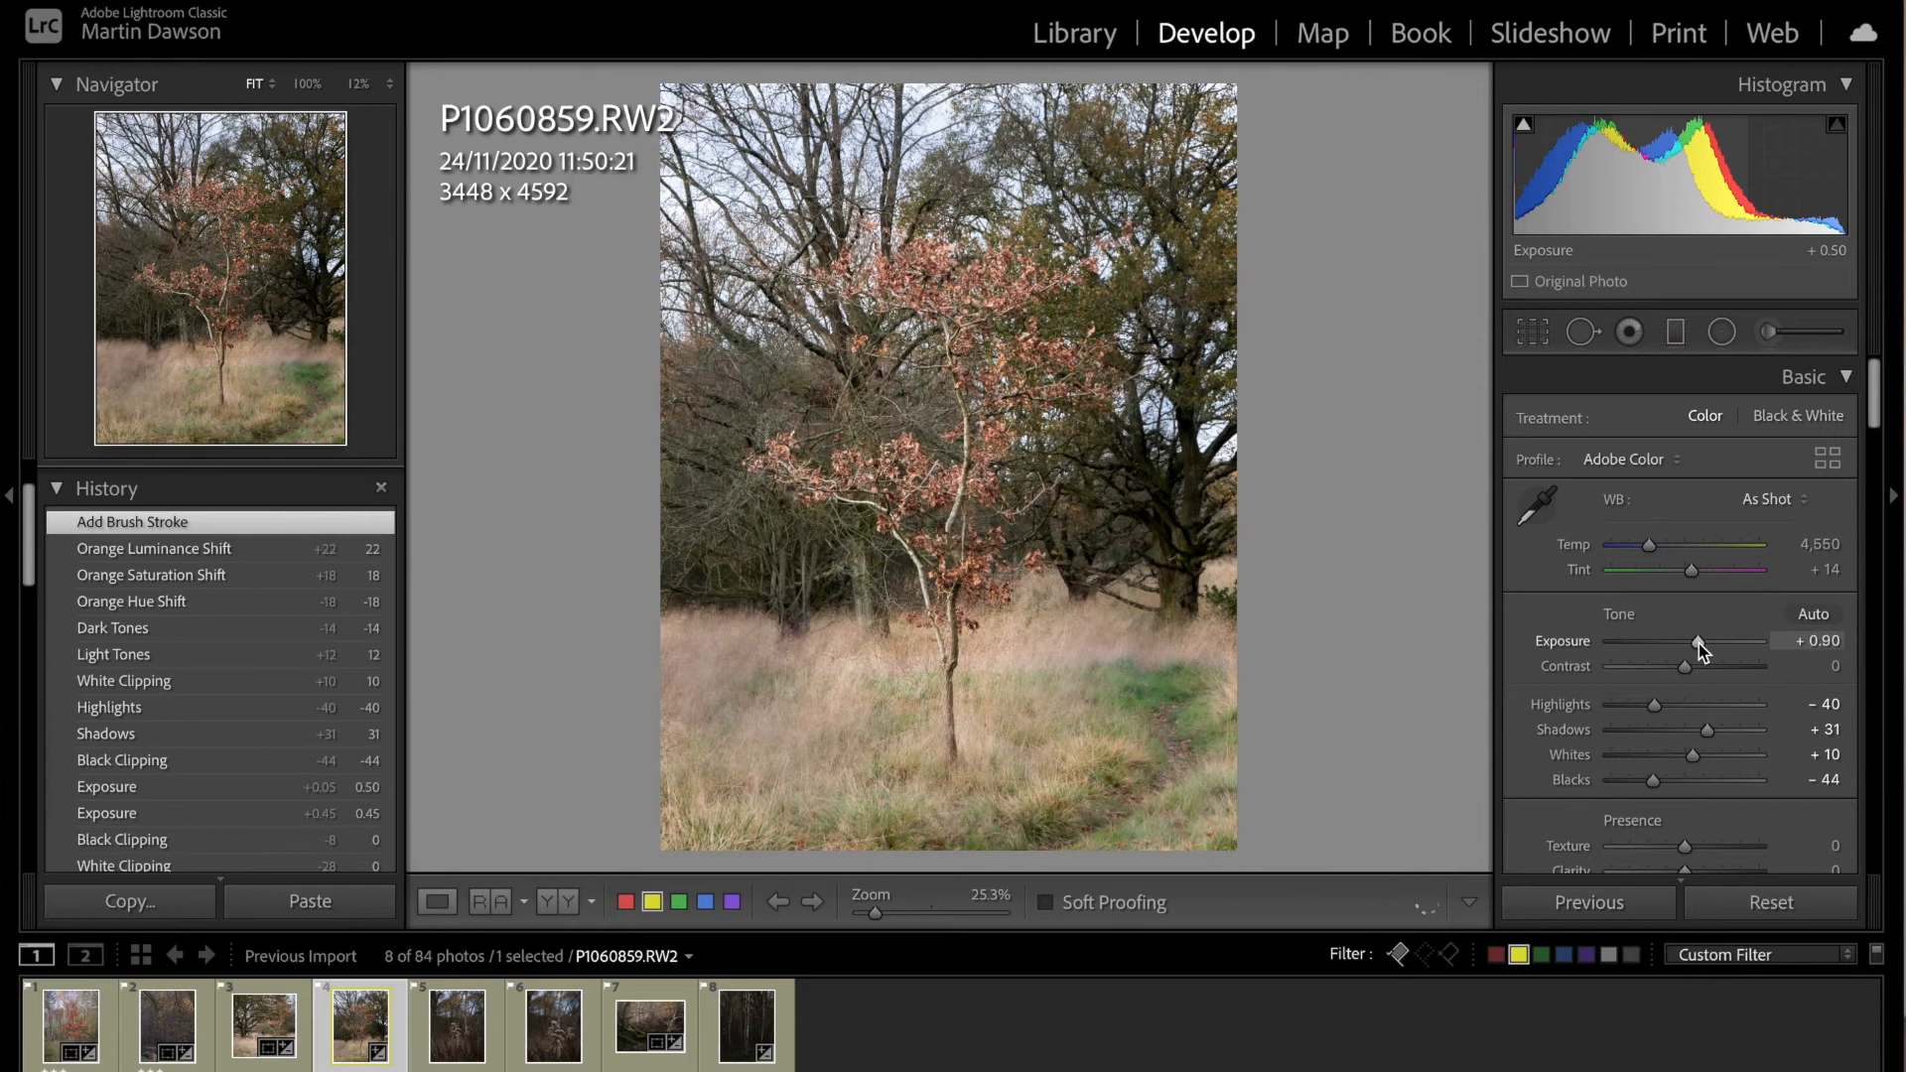
left_click_drag(1700, 643, 1696, 645)
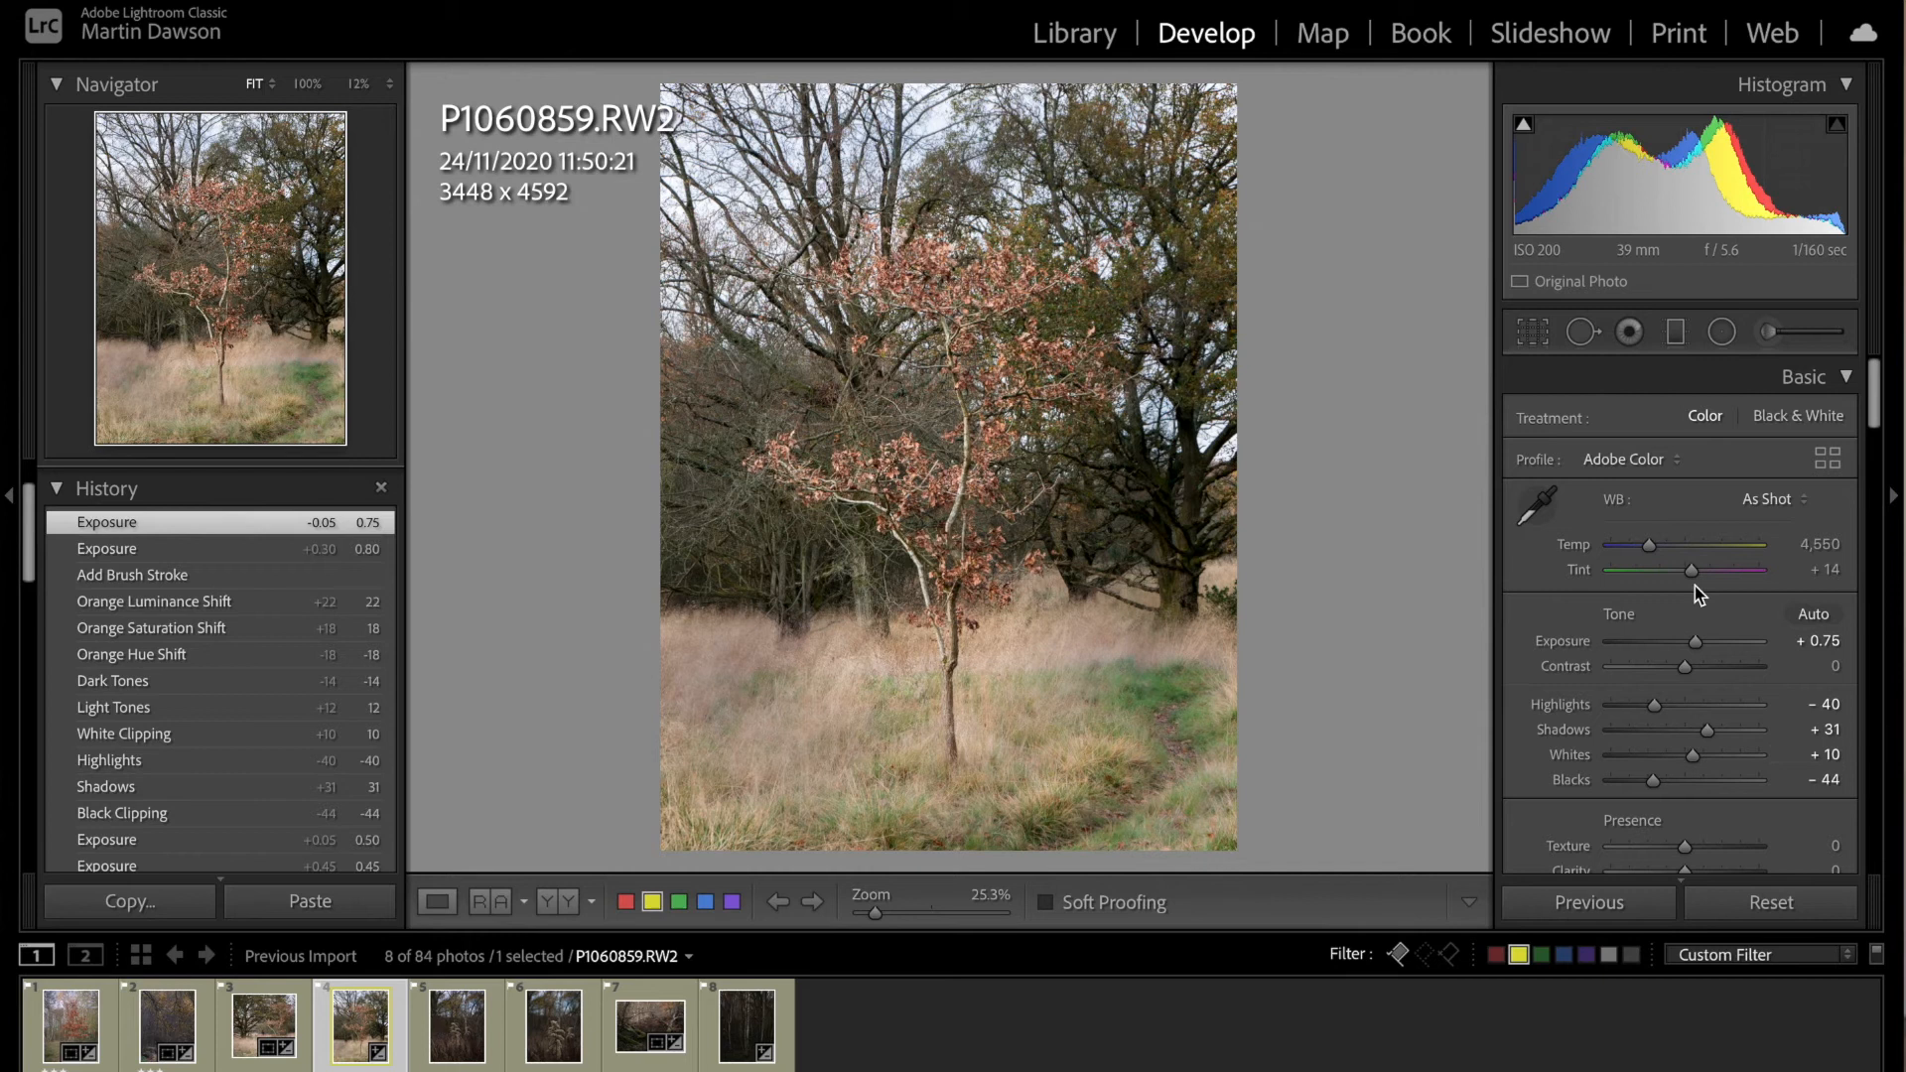
Step: Set the photo's blacks to -57, clarity to +11 and texture to +16, and view it with the surrounding interface fully blacked out
scroll(1694, 804, "down", 2)
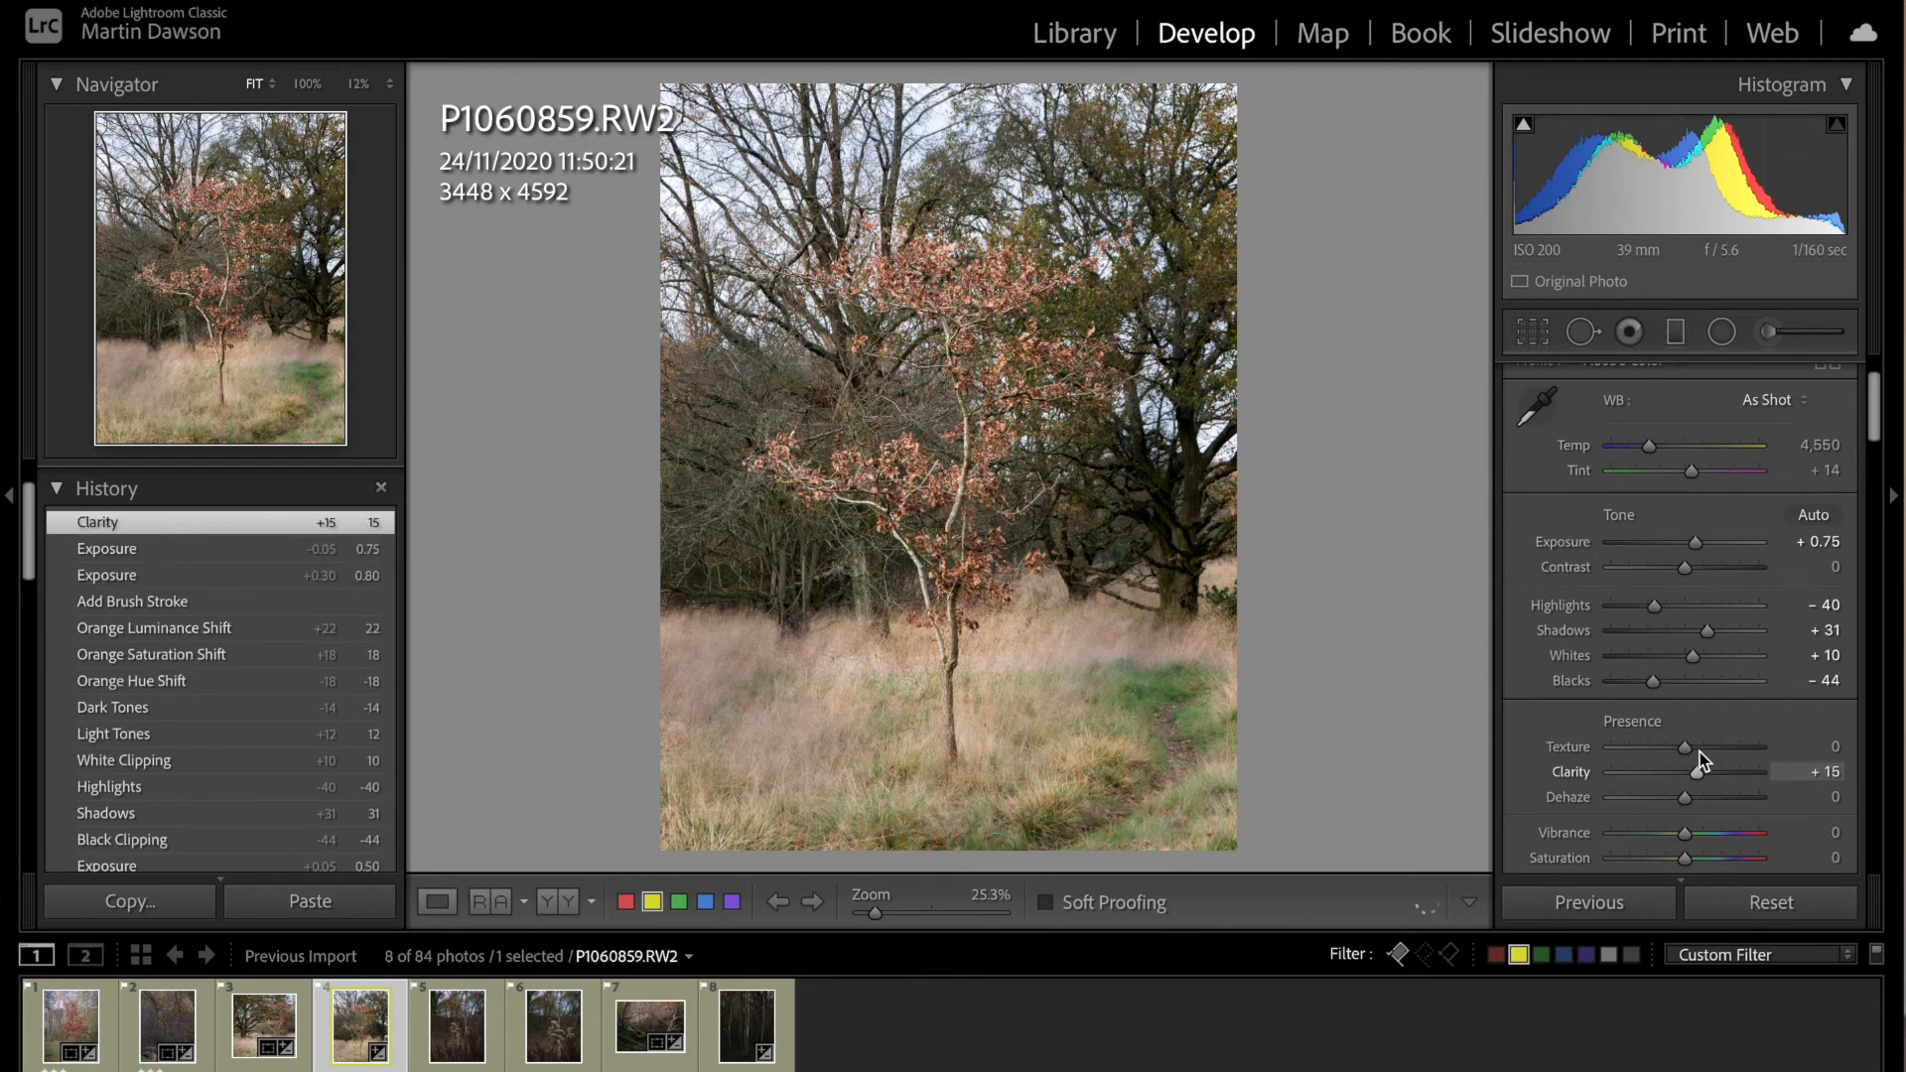
left_click_drag(1694, 755, 1700, 756)
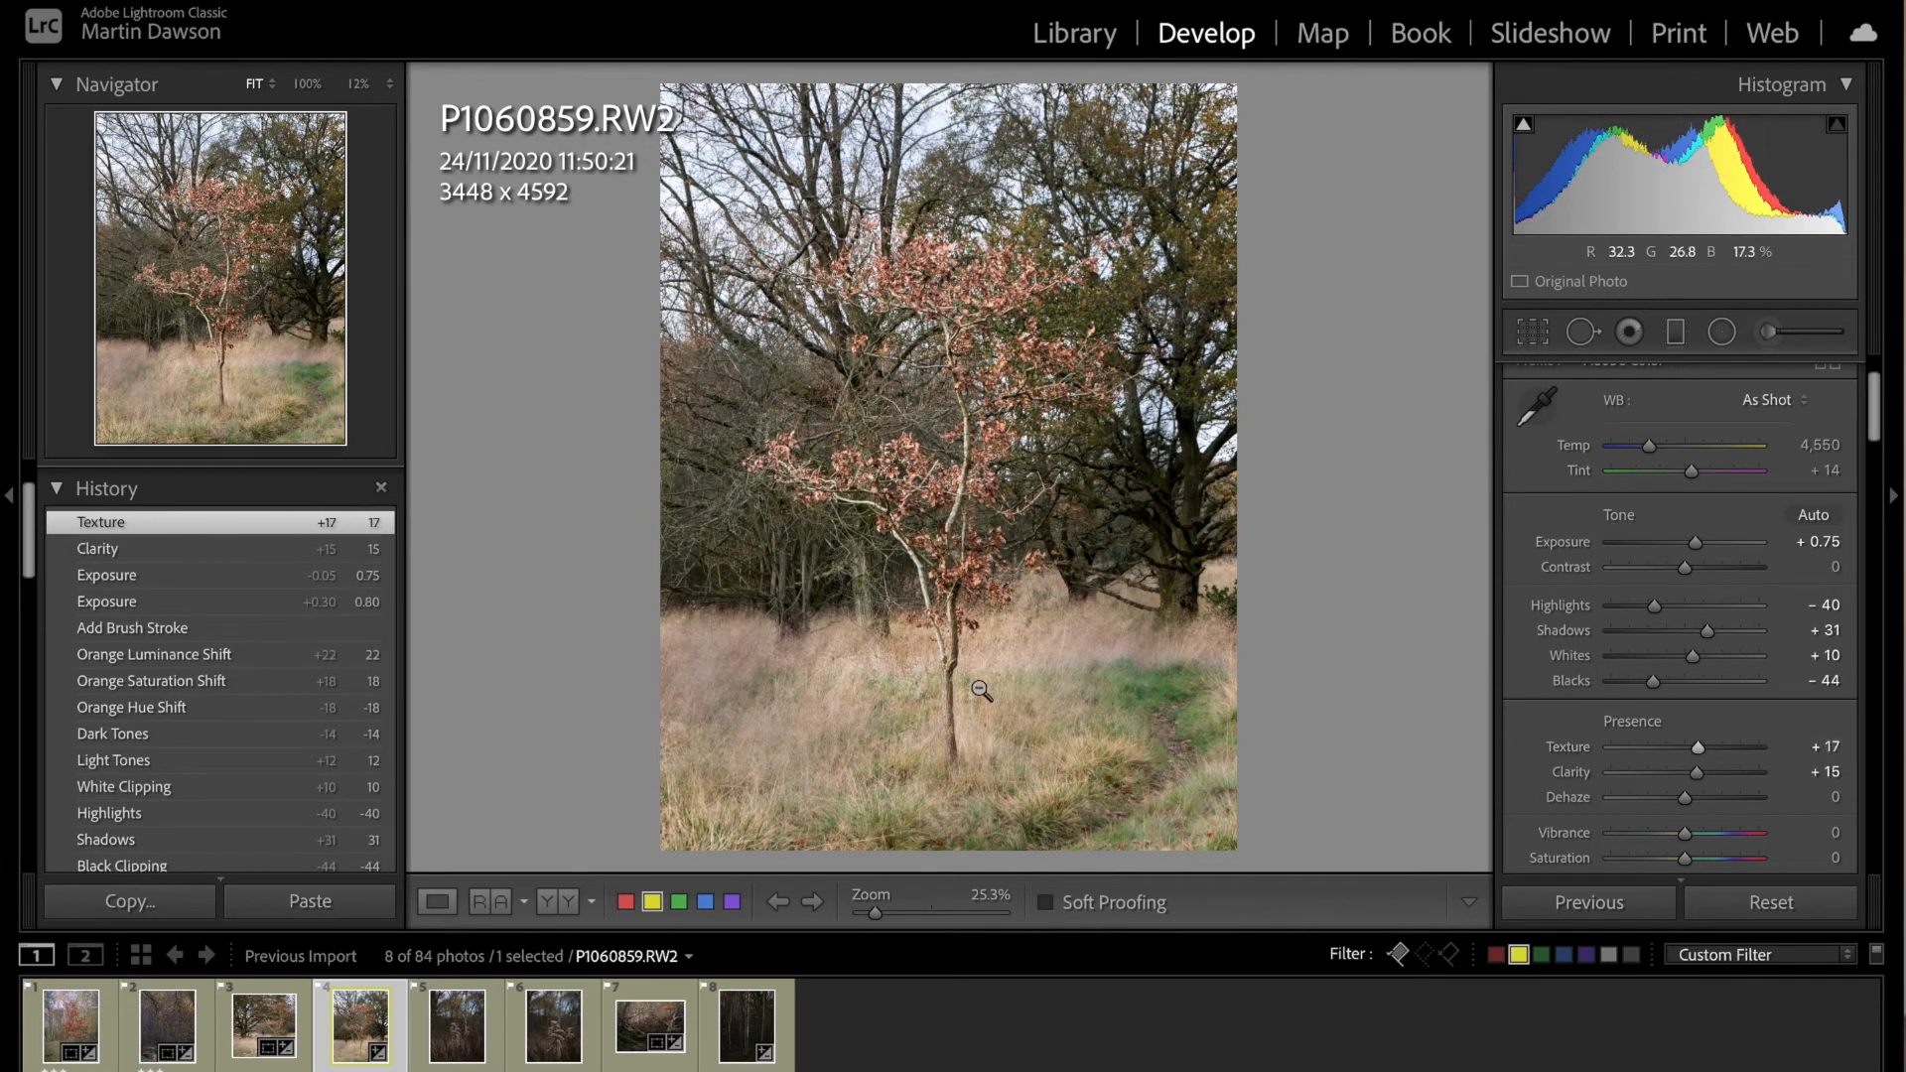
left_click_drag(1652, 683, 1642, 683)
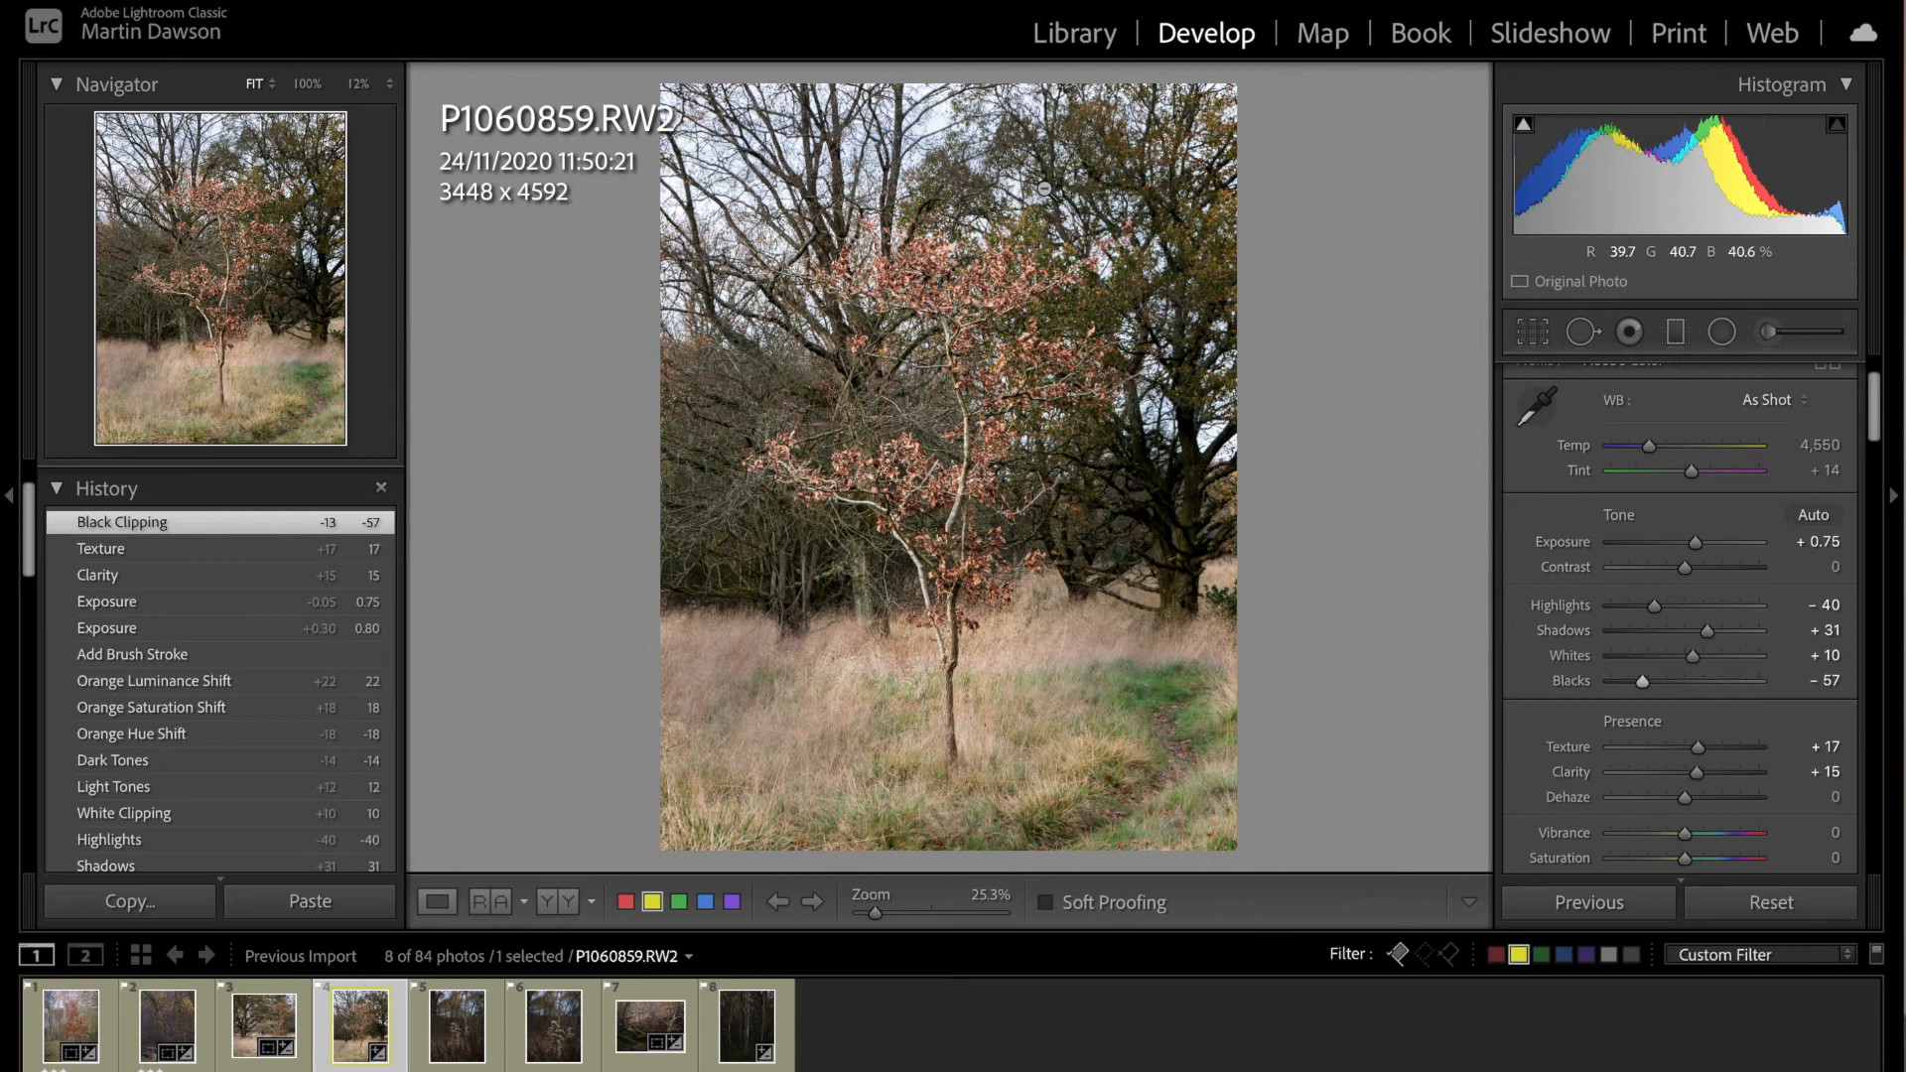
left_click_drag(1696, 779, 1694, 778)
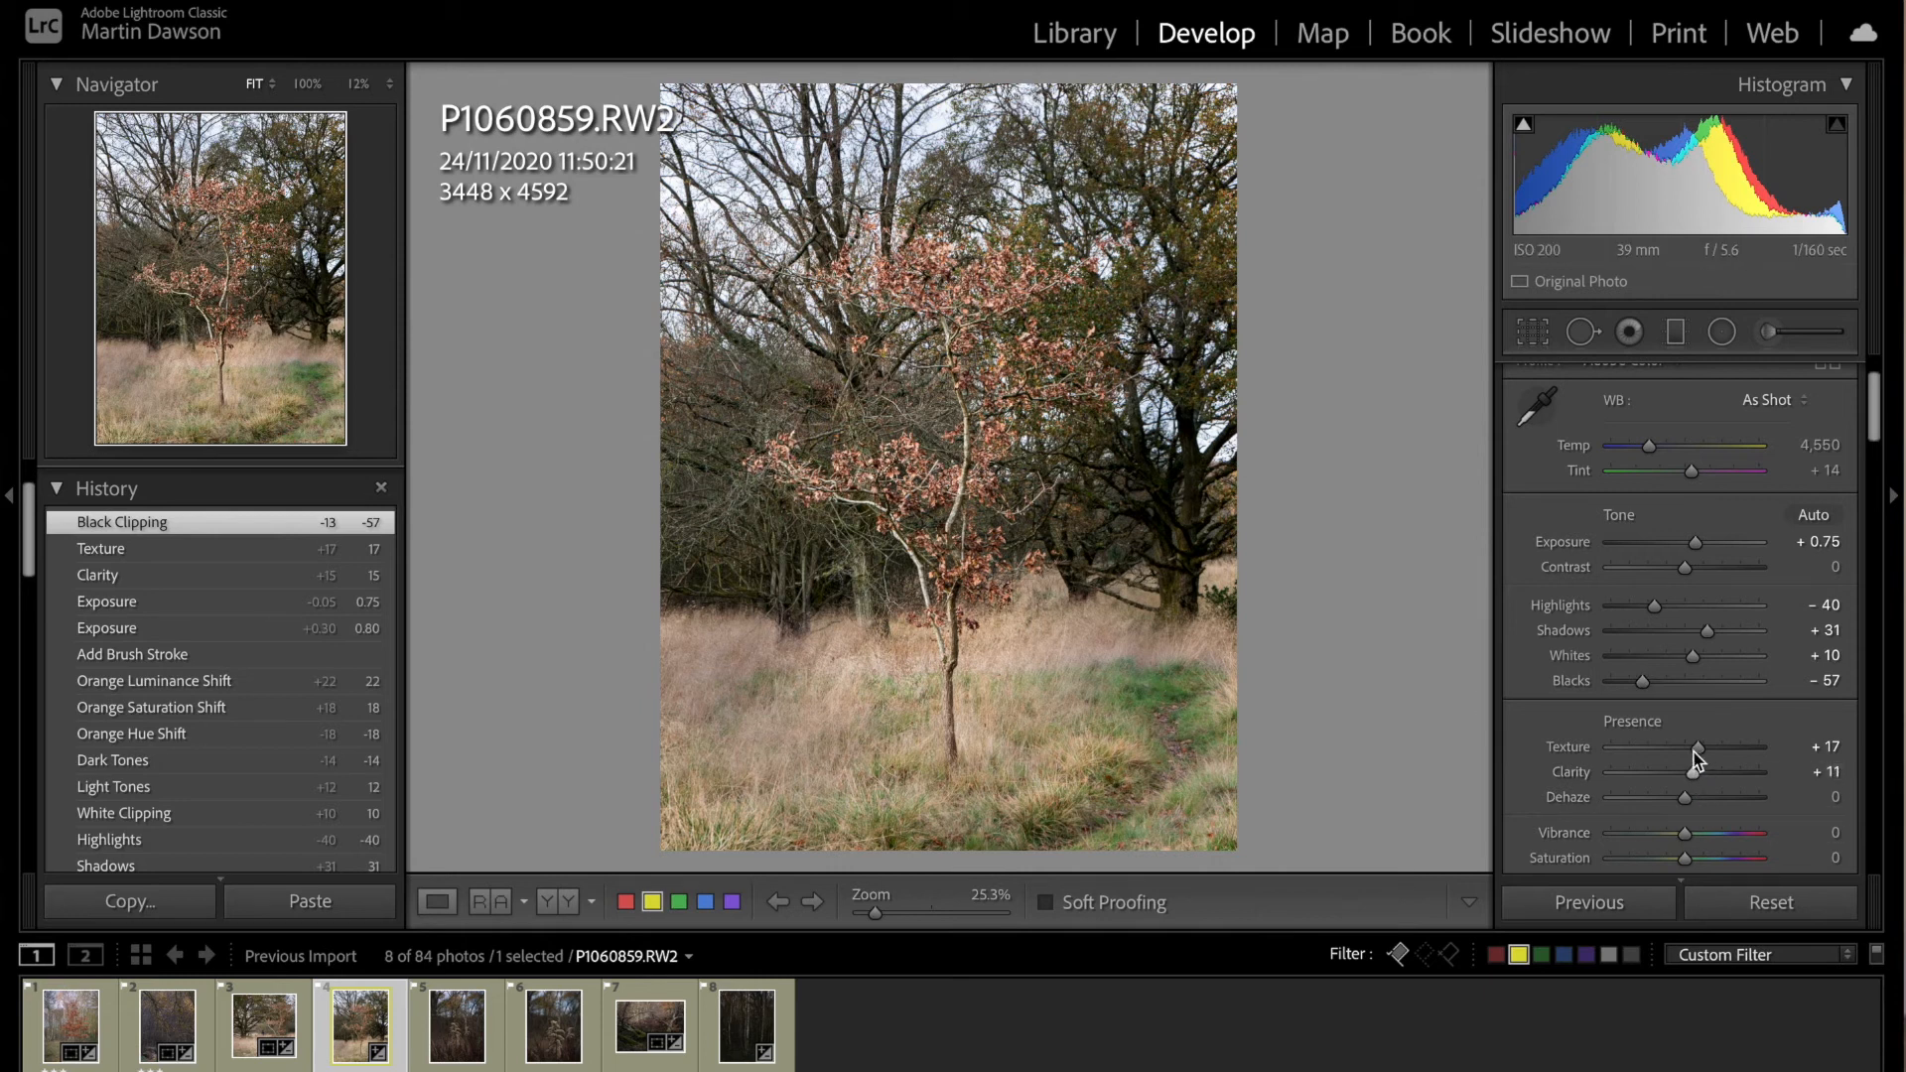
left_click_drag(1700, 752, 1696, 753)
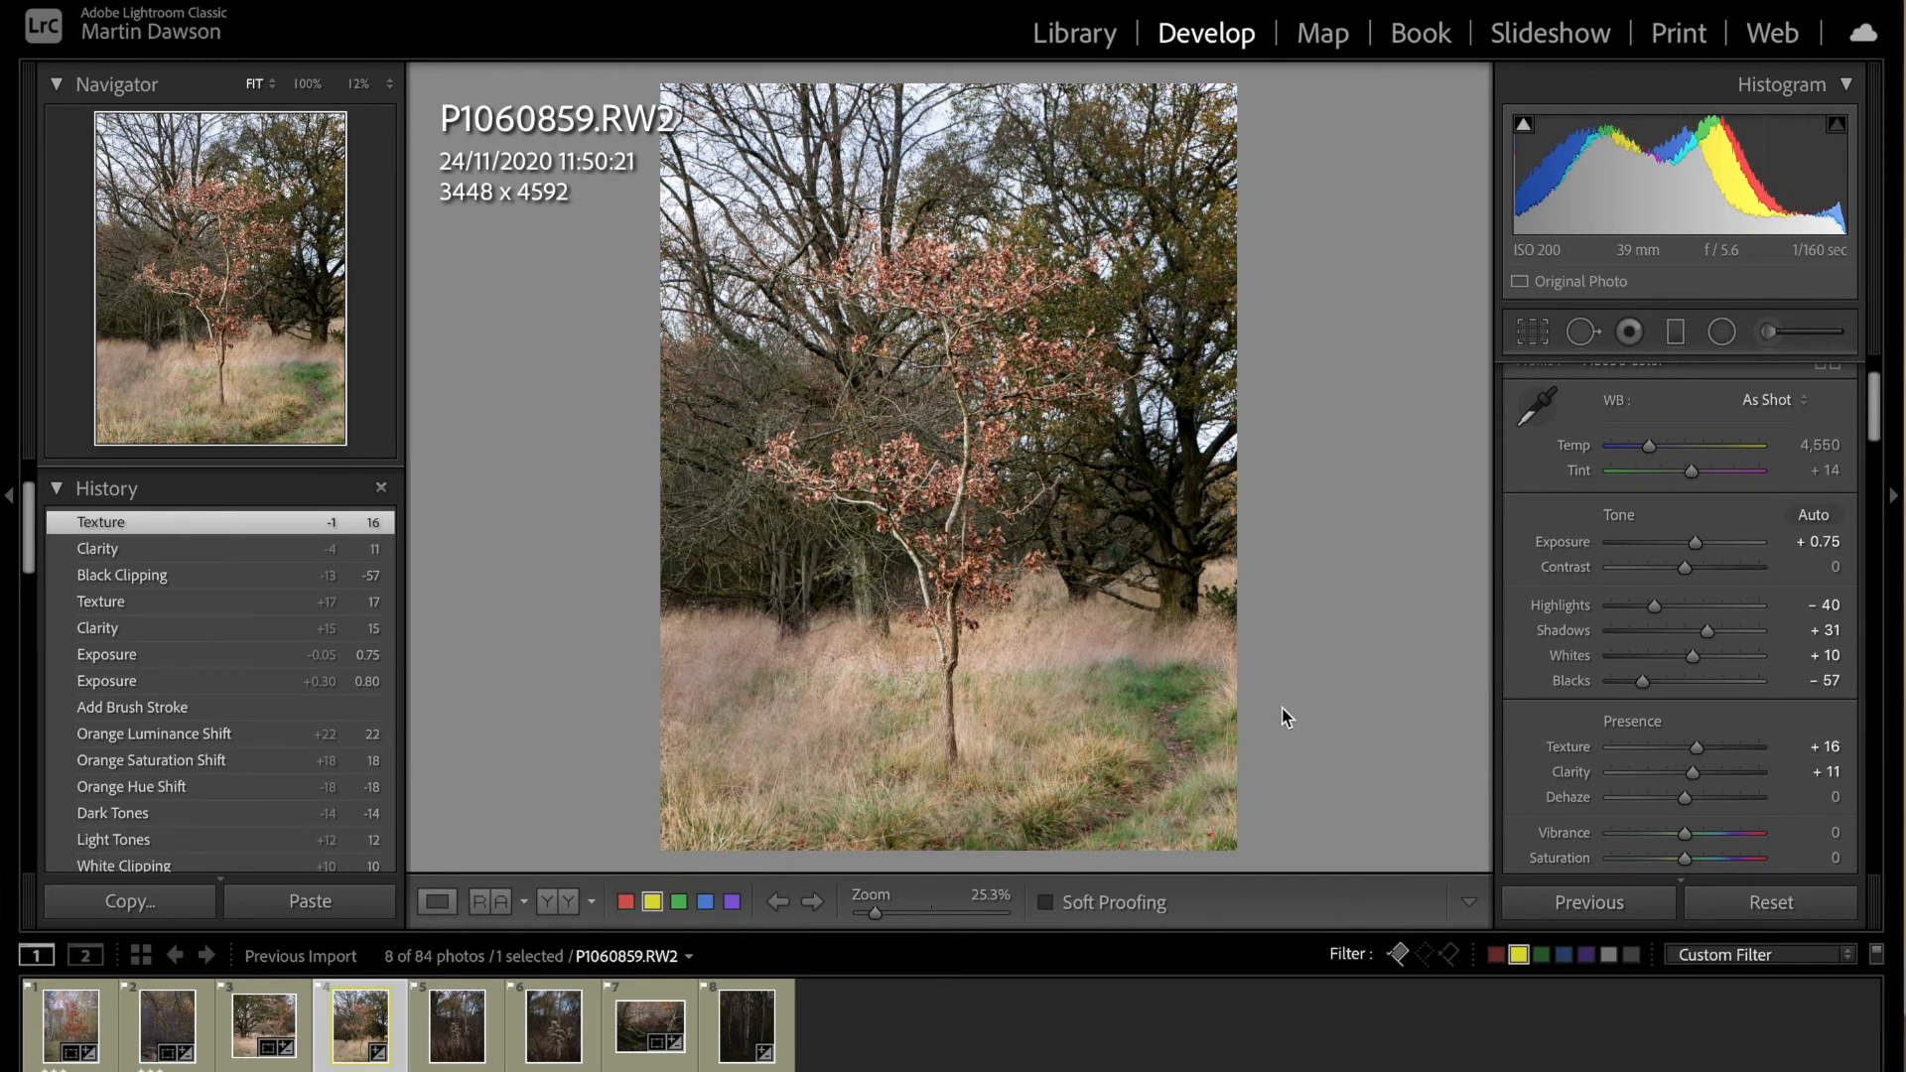
key("l")
key("l")
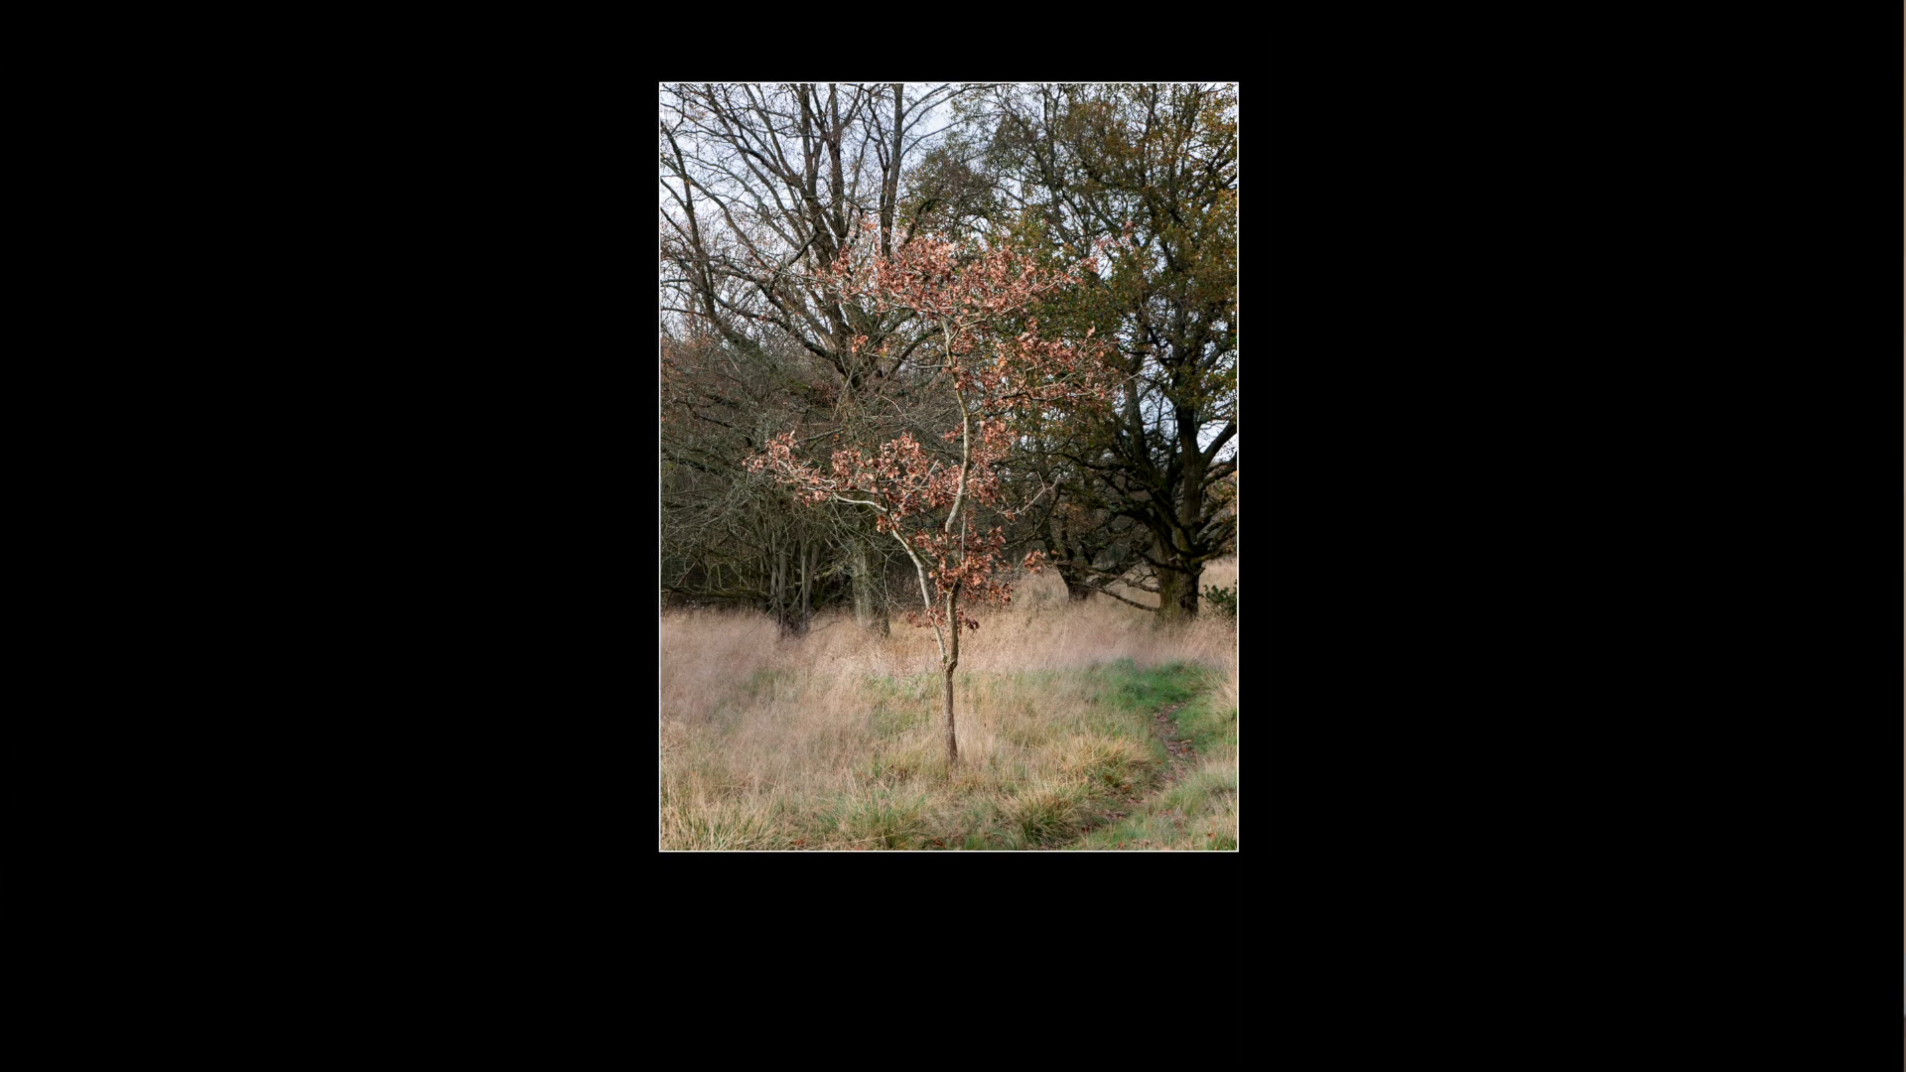